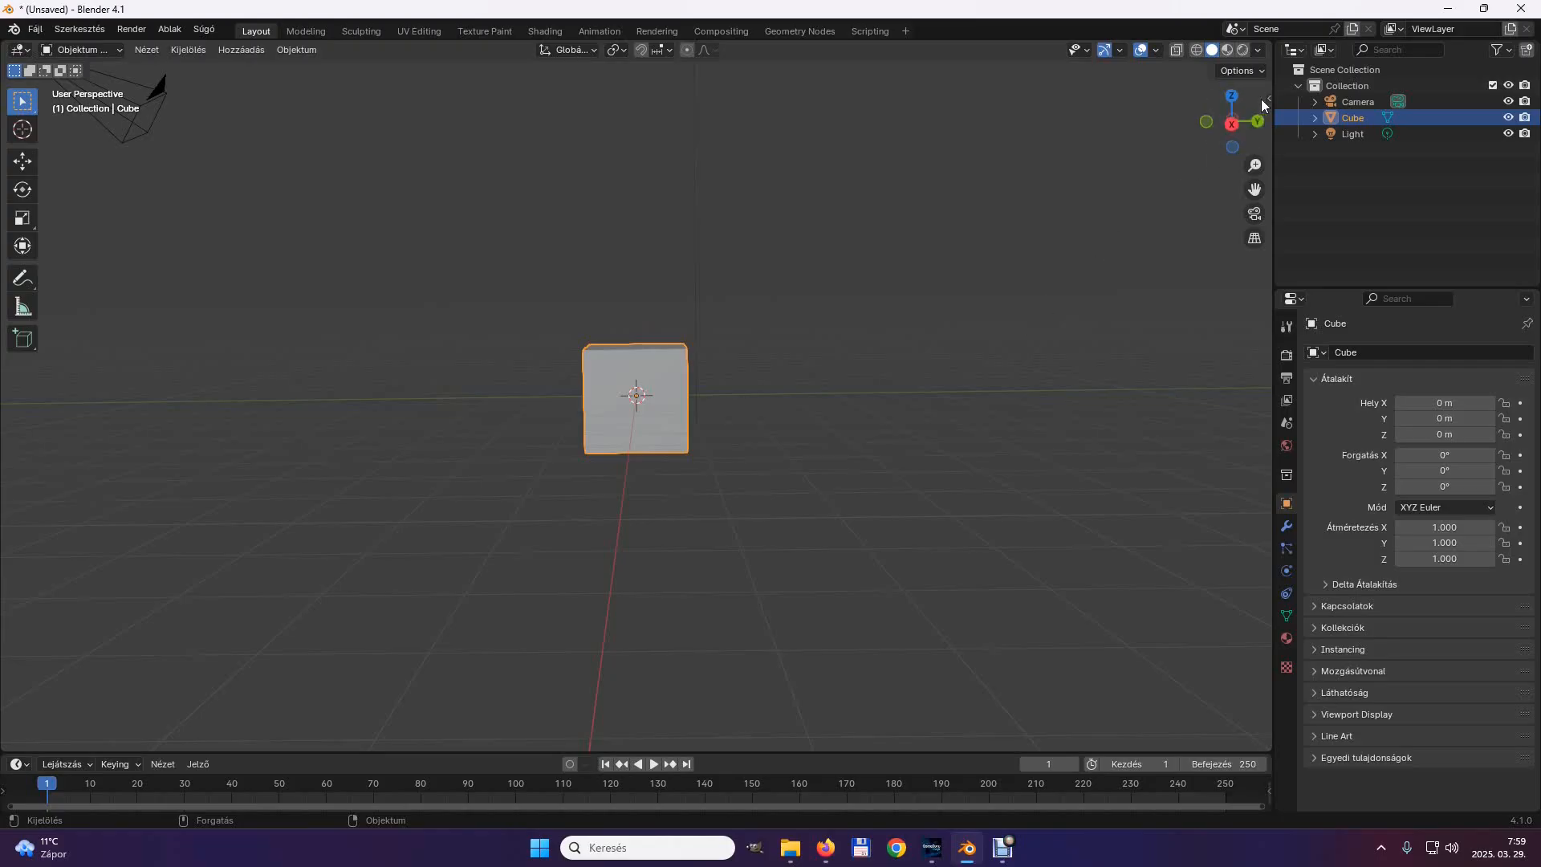
Scale the cube into a thin upright panel with scale X 0.1, Y 3 and Z 3.
click(1267, 98)
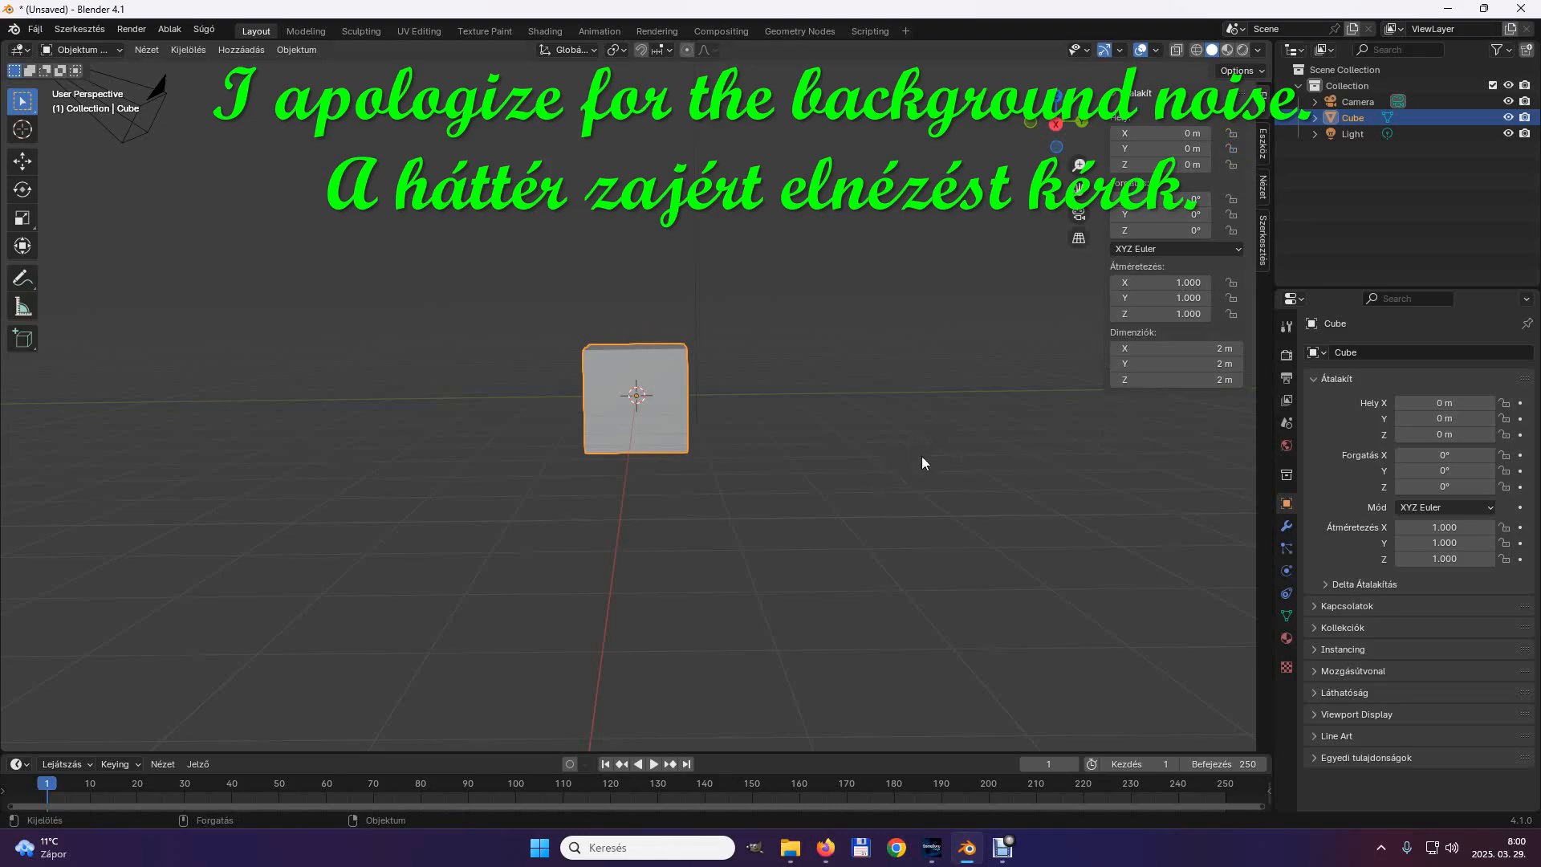
click(1155, 282)
text(0.1)
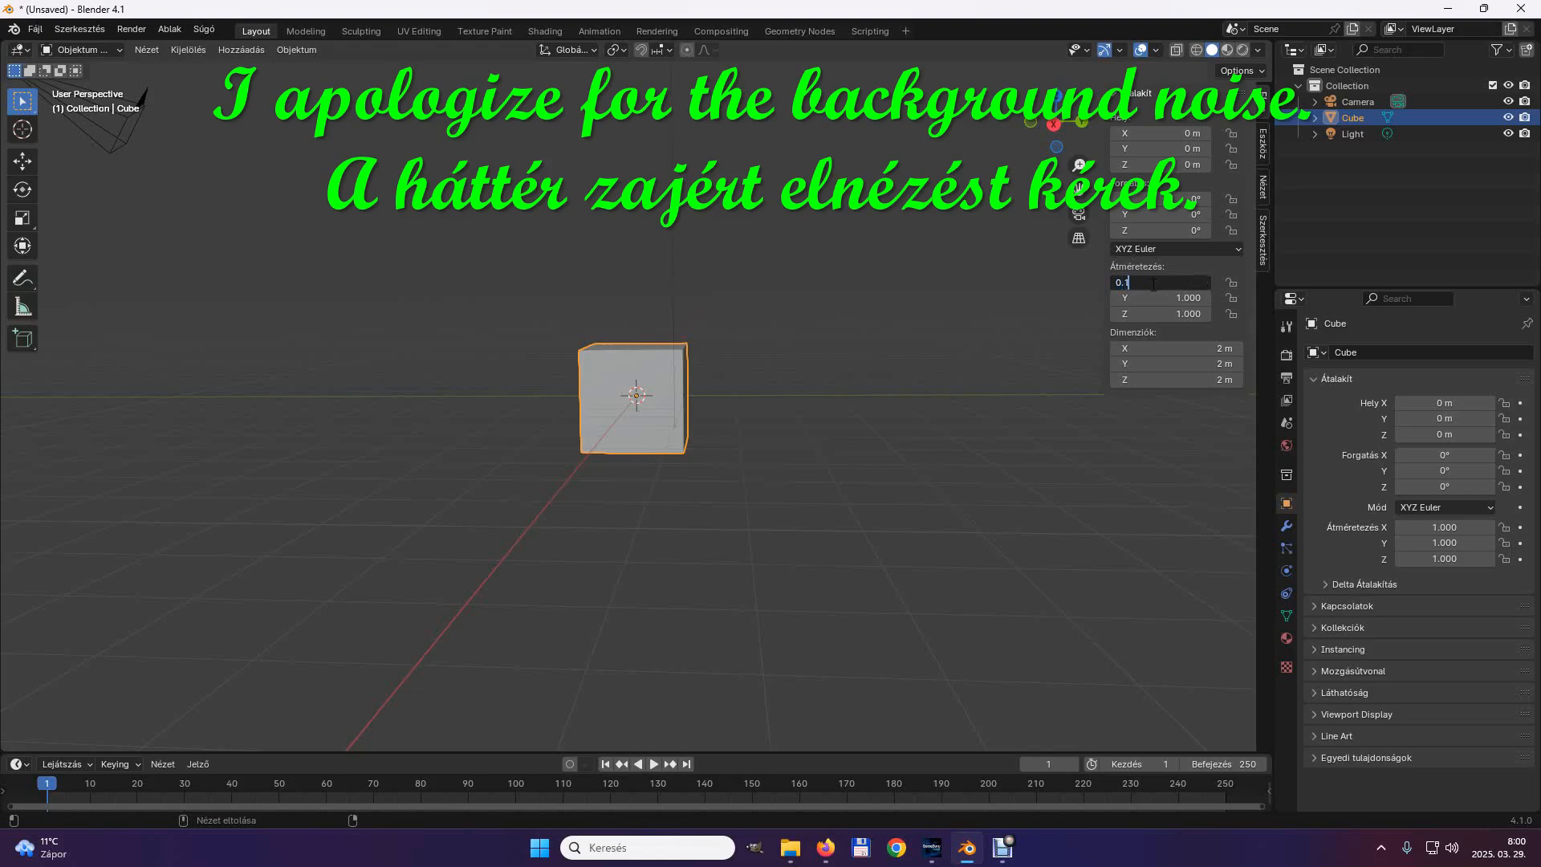
key(Return)
mouse_move(706, 479)
middle_down()
mouse_move(907, 542)
mouse_move(715, 529)
mouse_move(707, 496)
middle_up()
double_click(1147, 298)
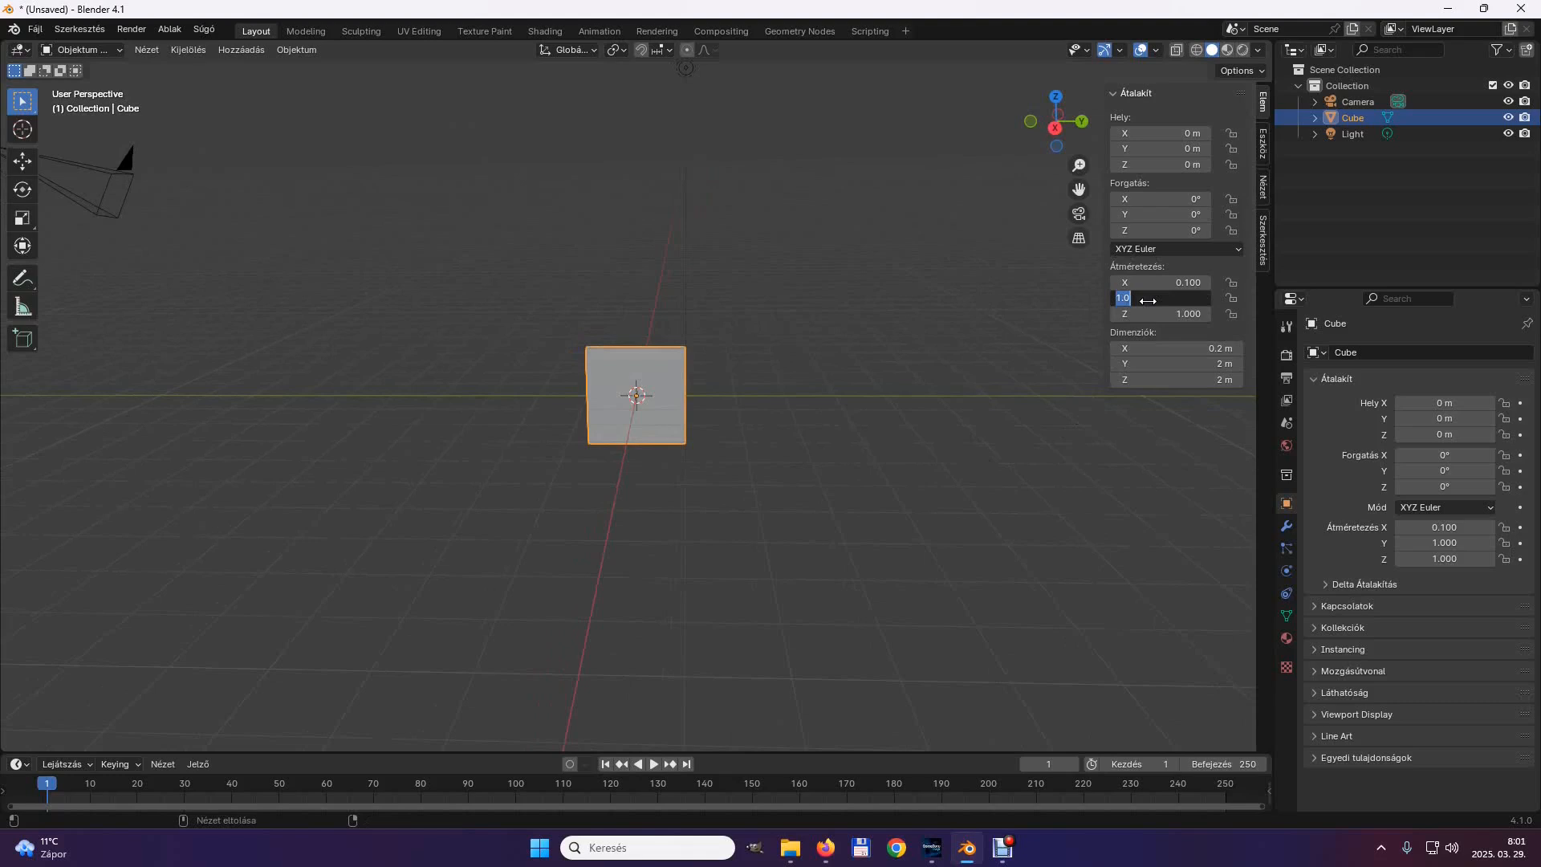
text(3)
key(Return)
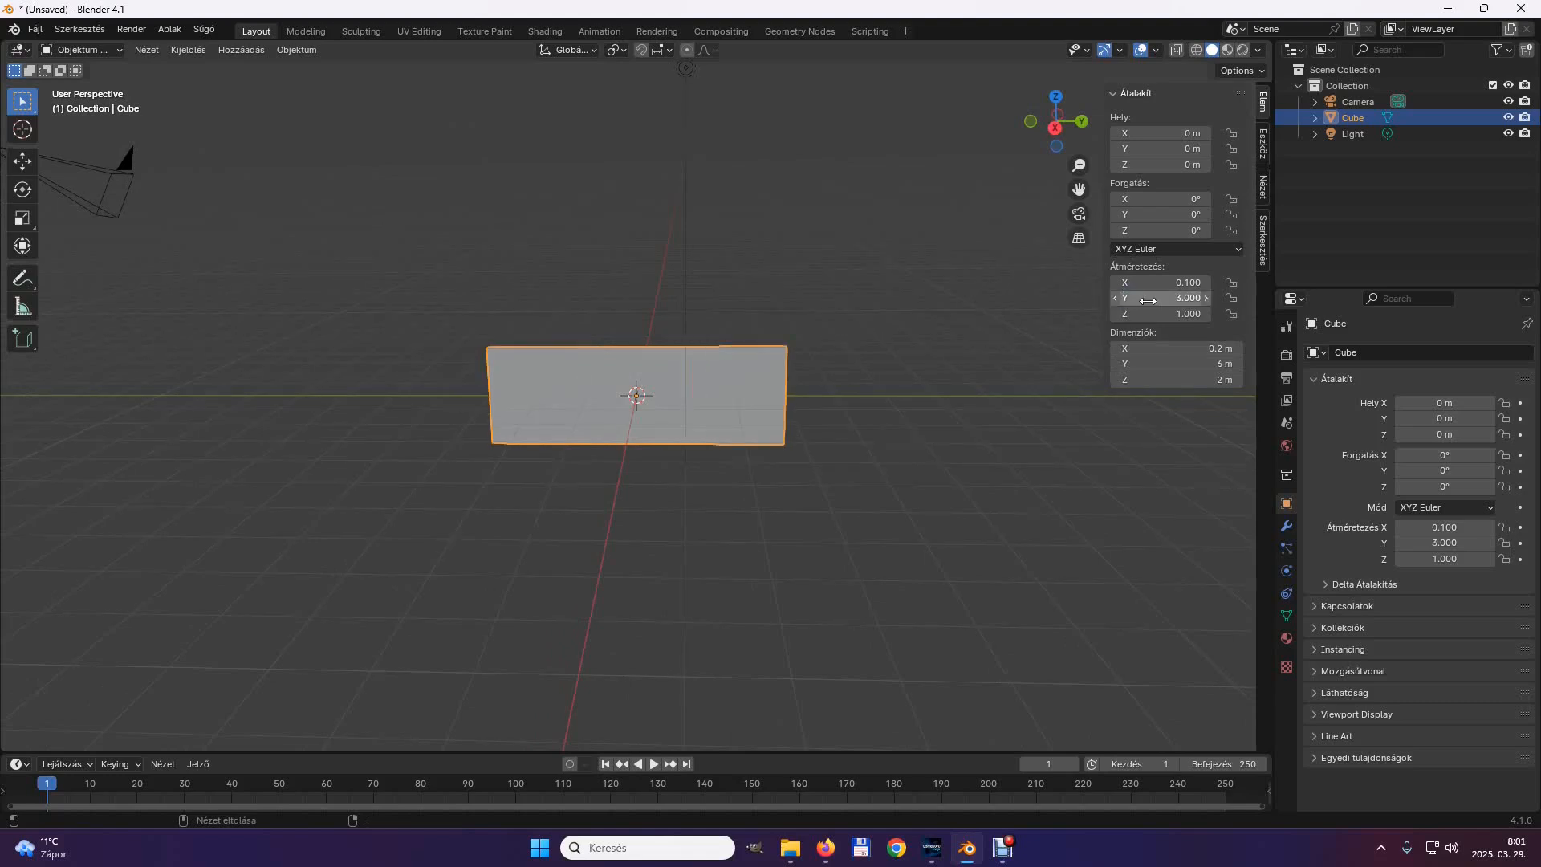
double_click(1131, 315)
text(3)
key(Return)
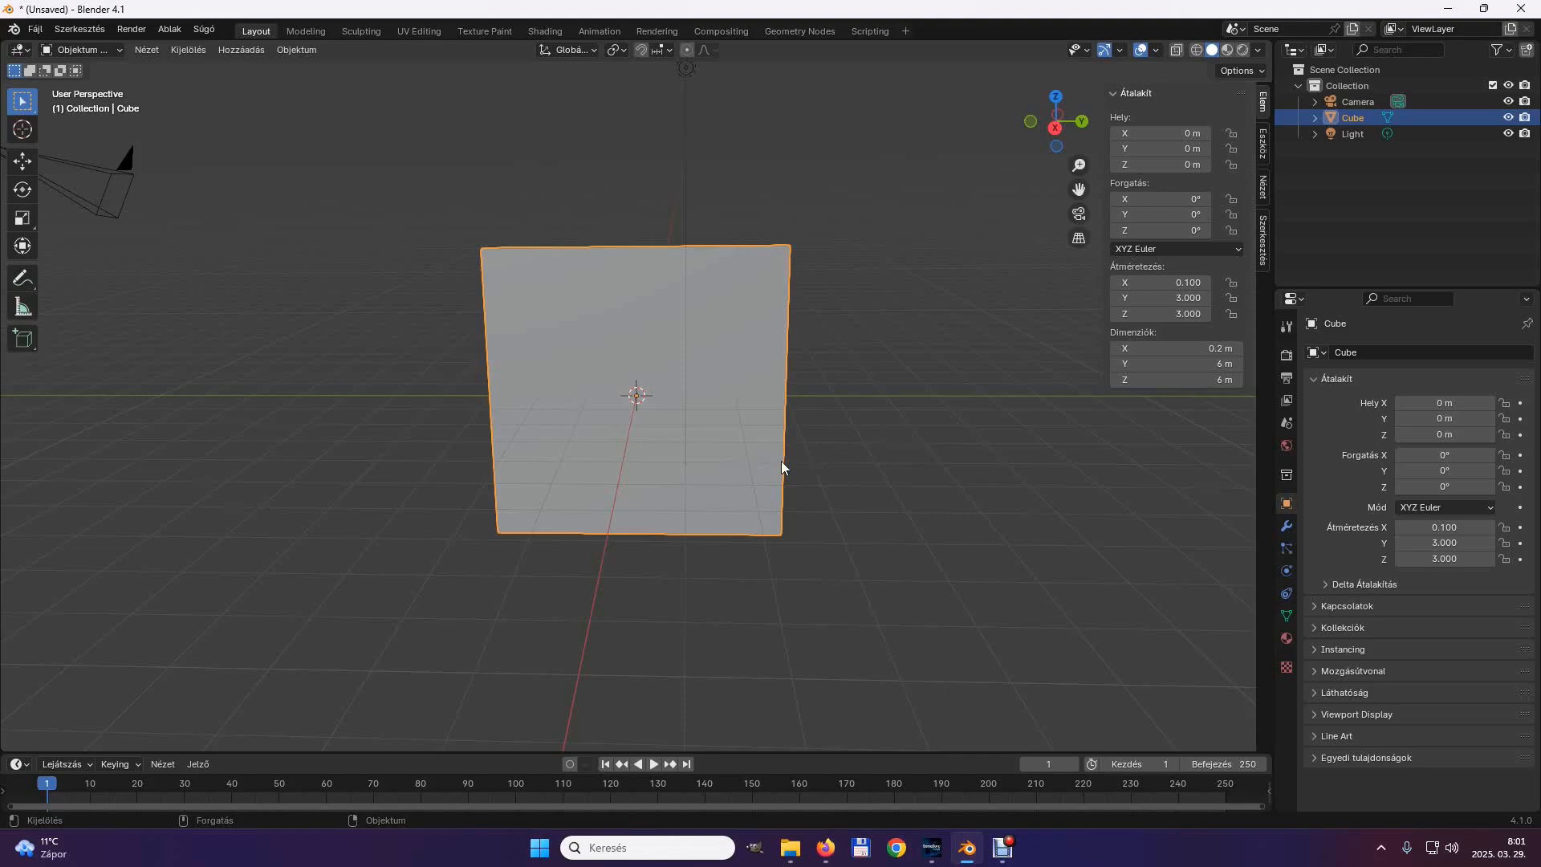
Assign an Image Texture to the base colour of the panel's material.
click(1286, 639)
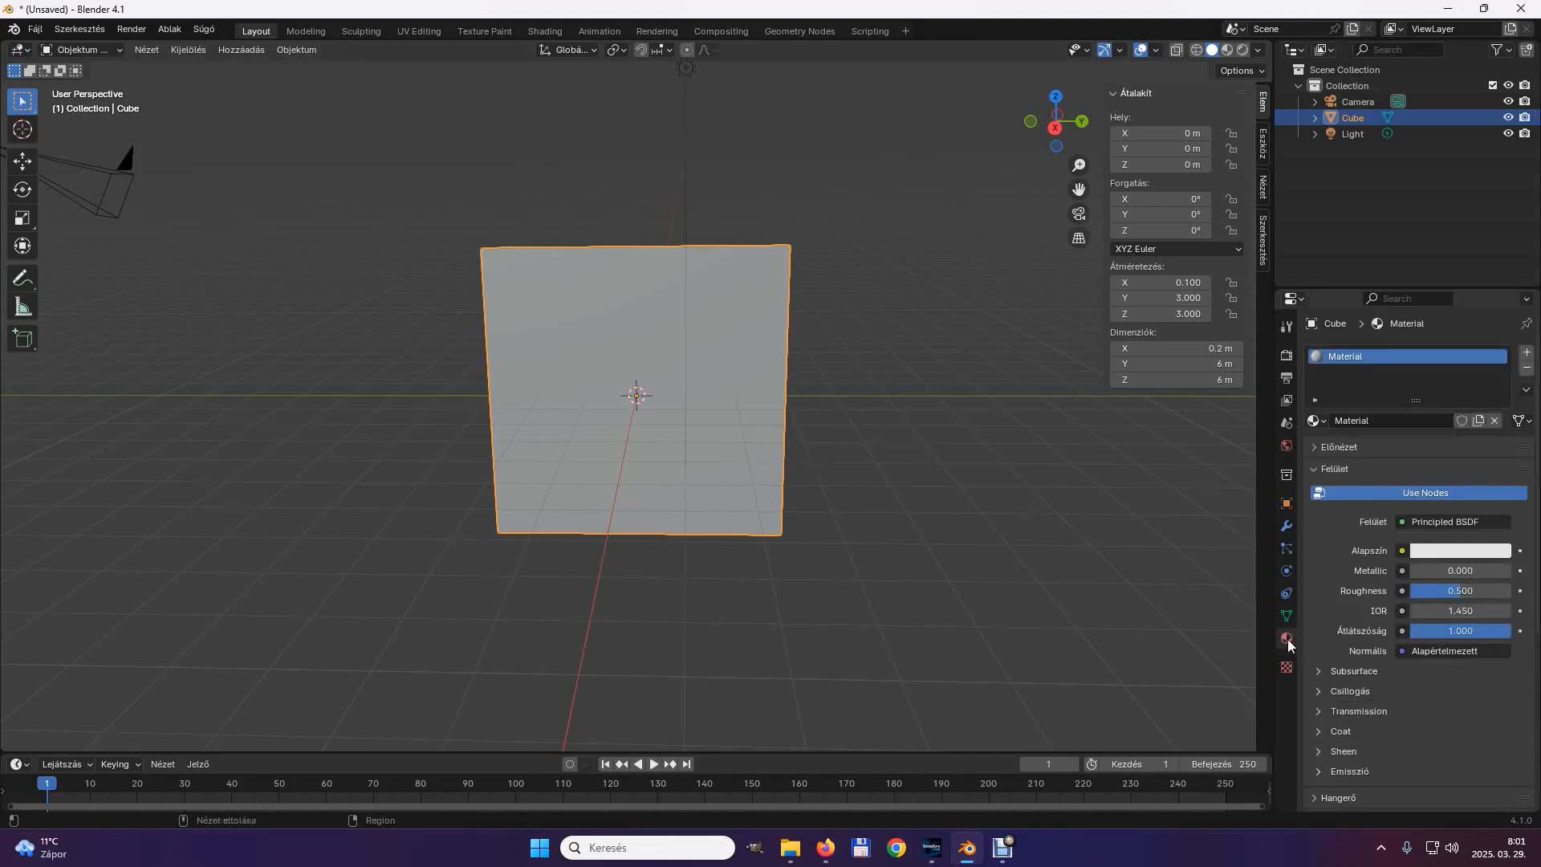
click(1401, 551)
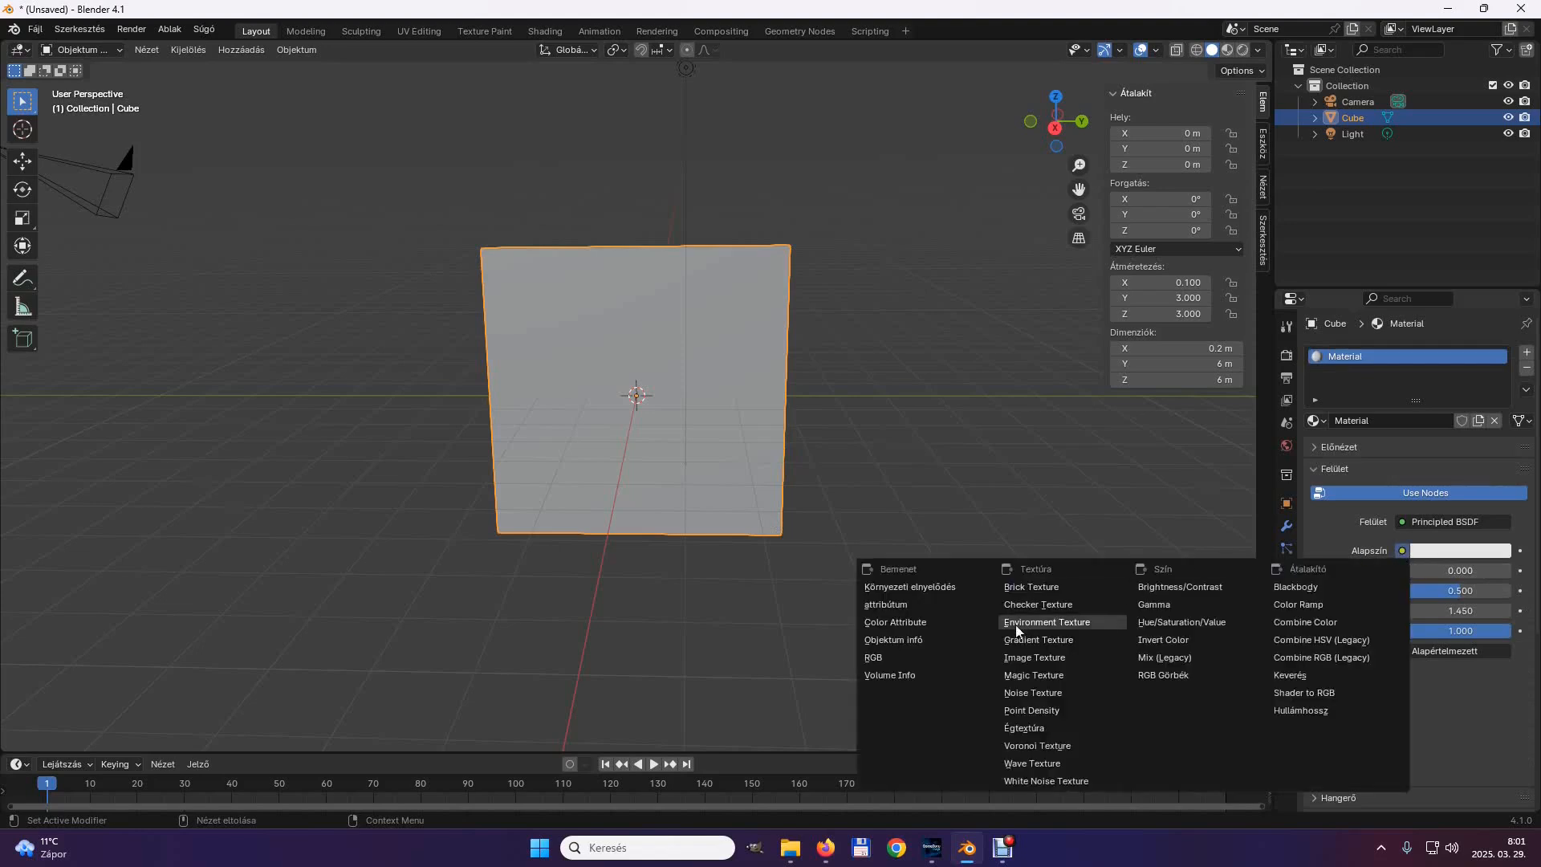
click(1015, 661)
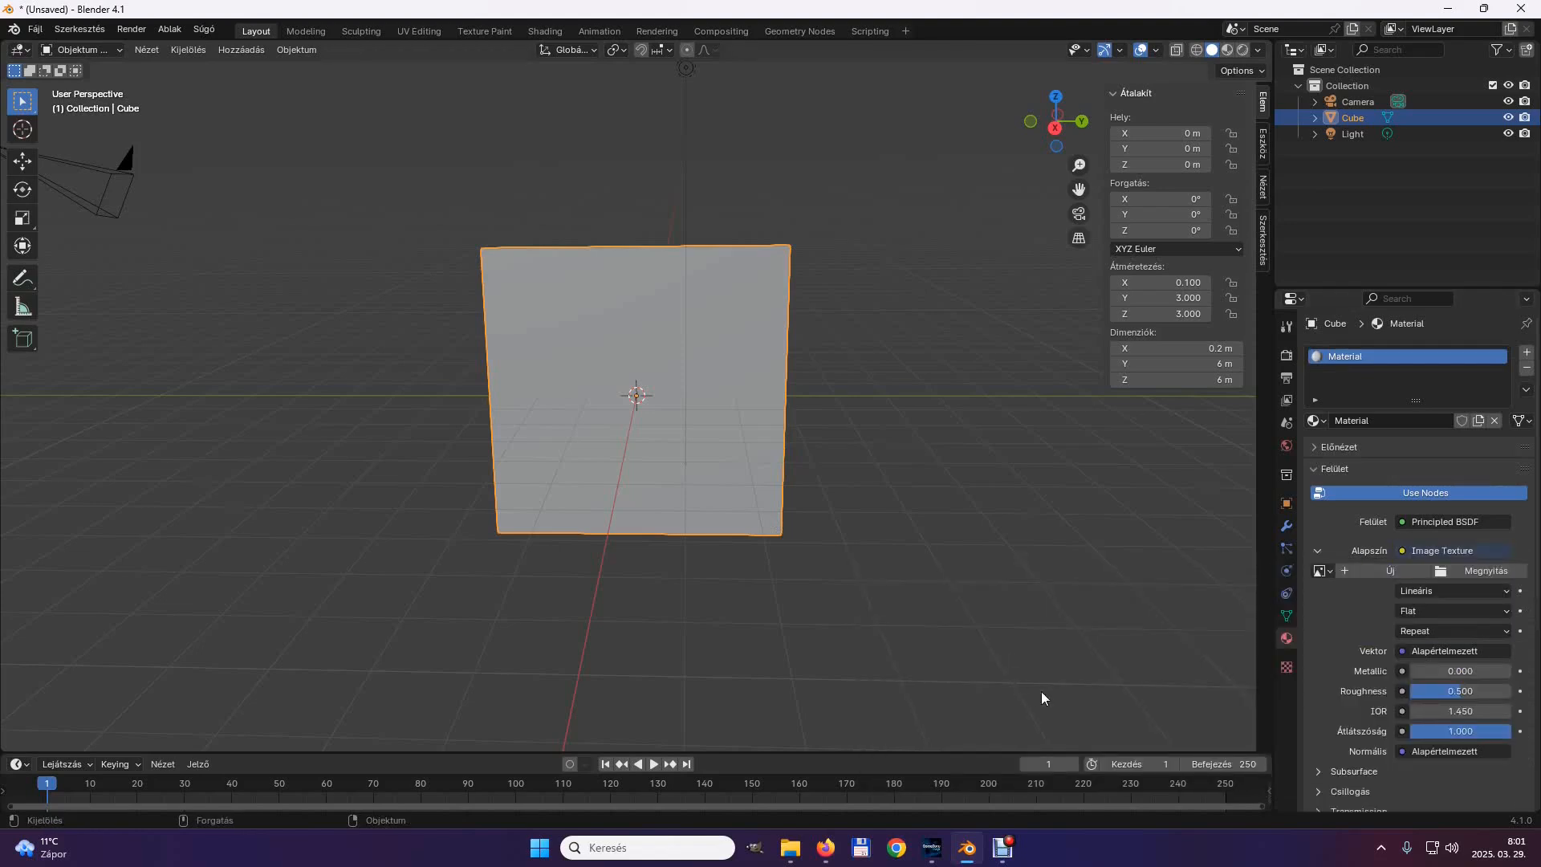
Load Marble014_1K-JPG_Color.jpg from the Textúrák\kicsom\Marvany14 folder as the base colour image and display the viewport in material preview.
click(1494, 572)
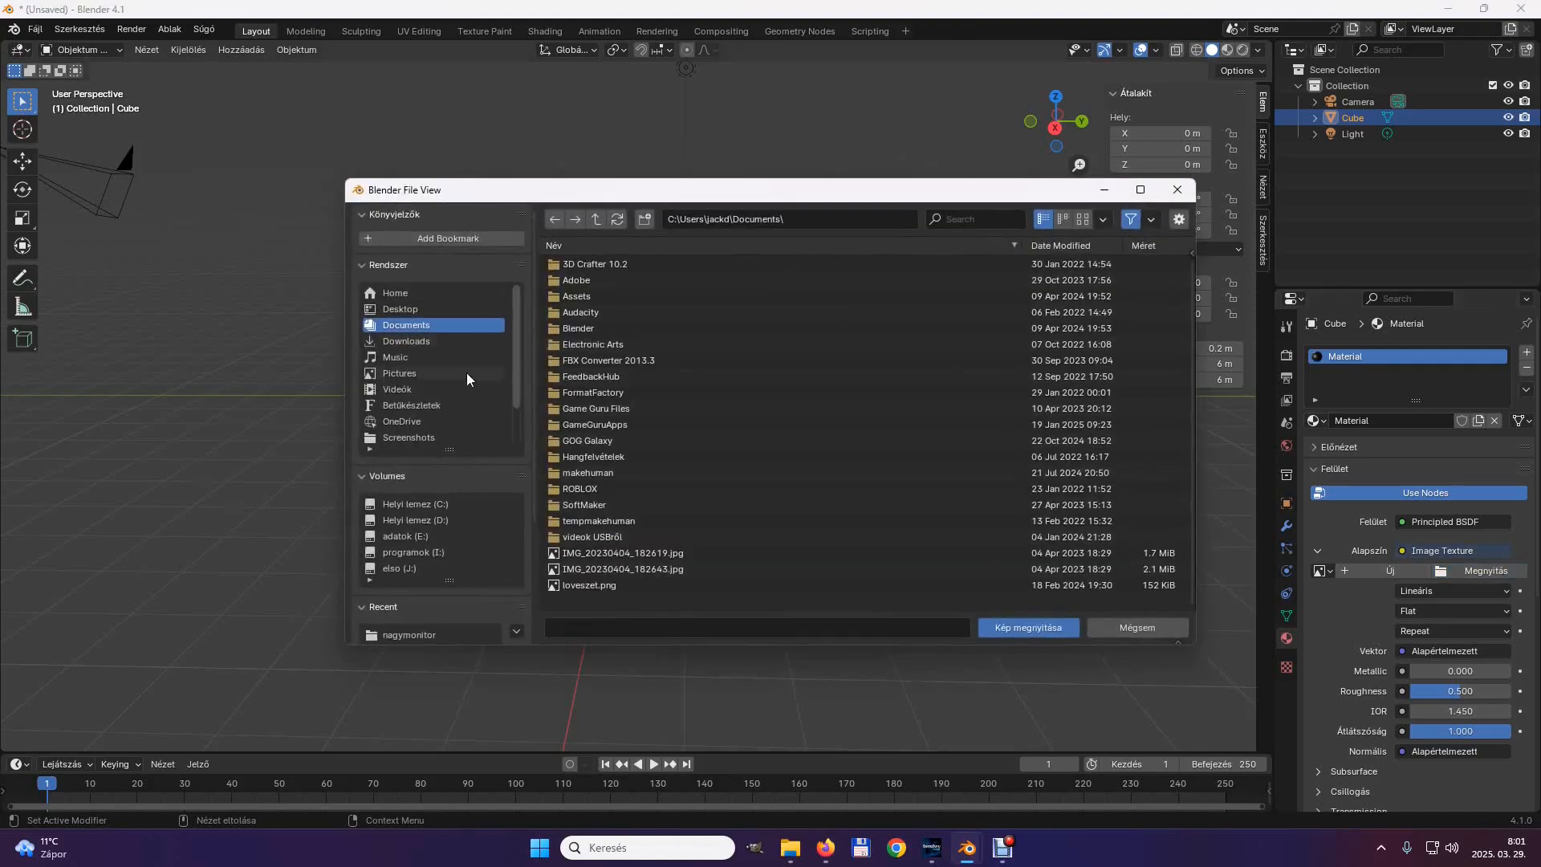
click(418, 551)
click(596, 392)
double_click(596, 393)
double_click(596, 387)
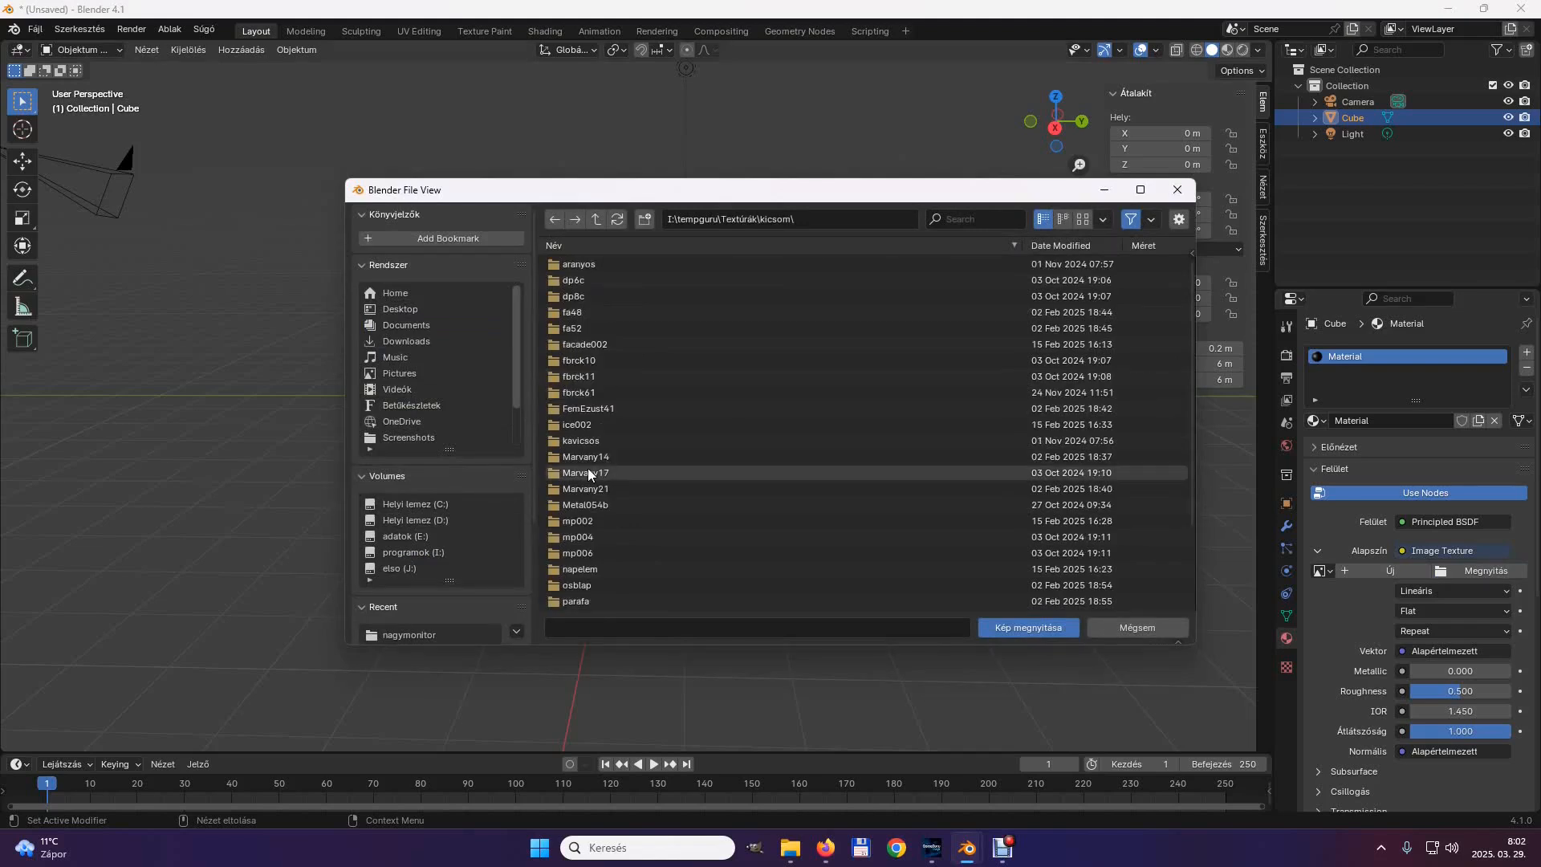
double_click(553, 459)
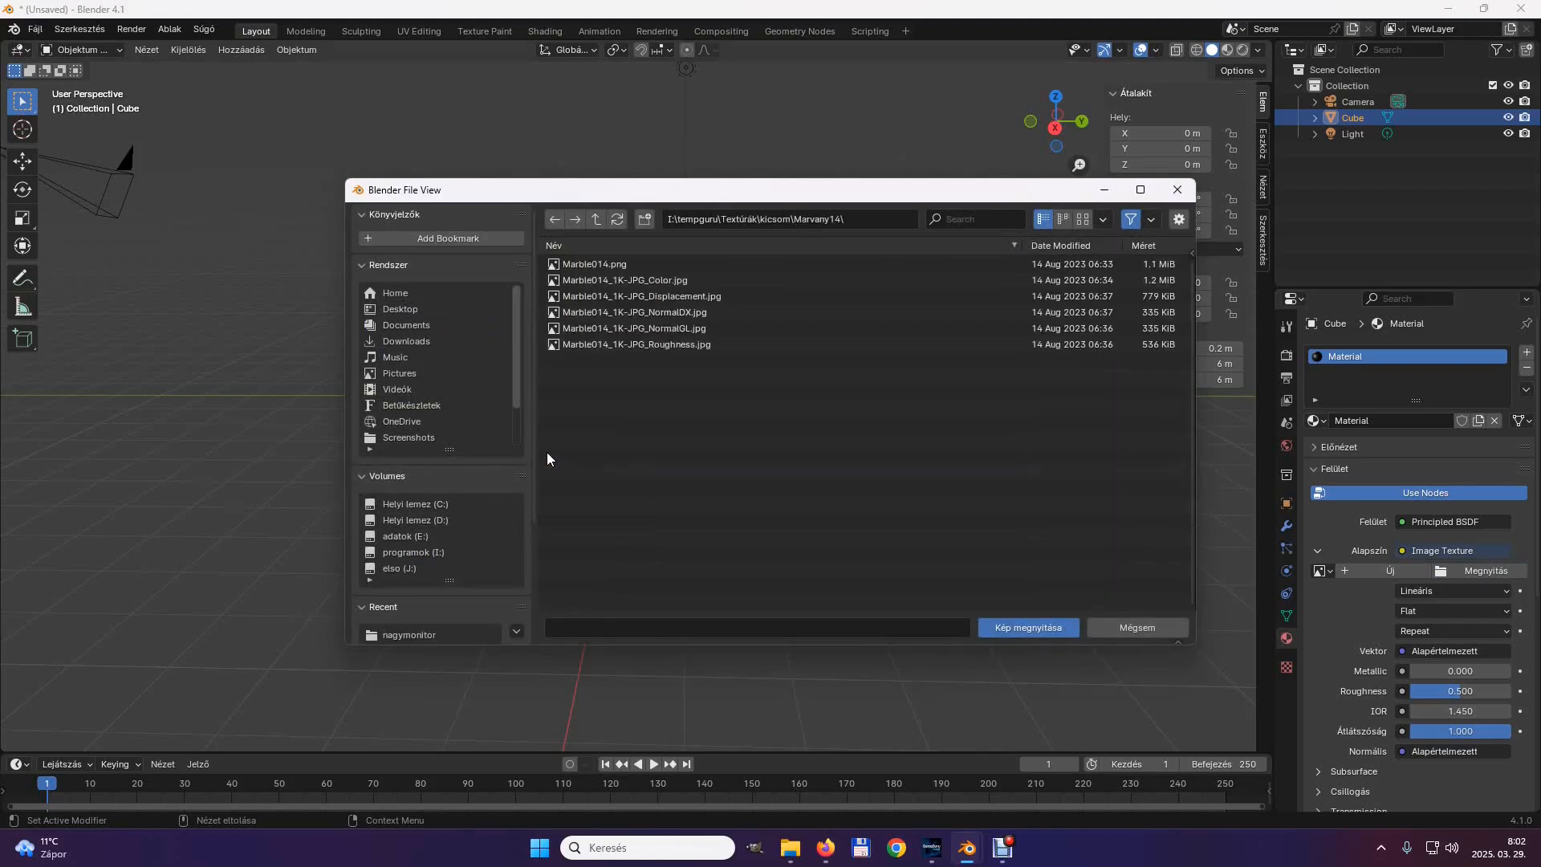
click(619, 281)
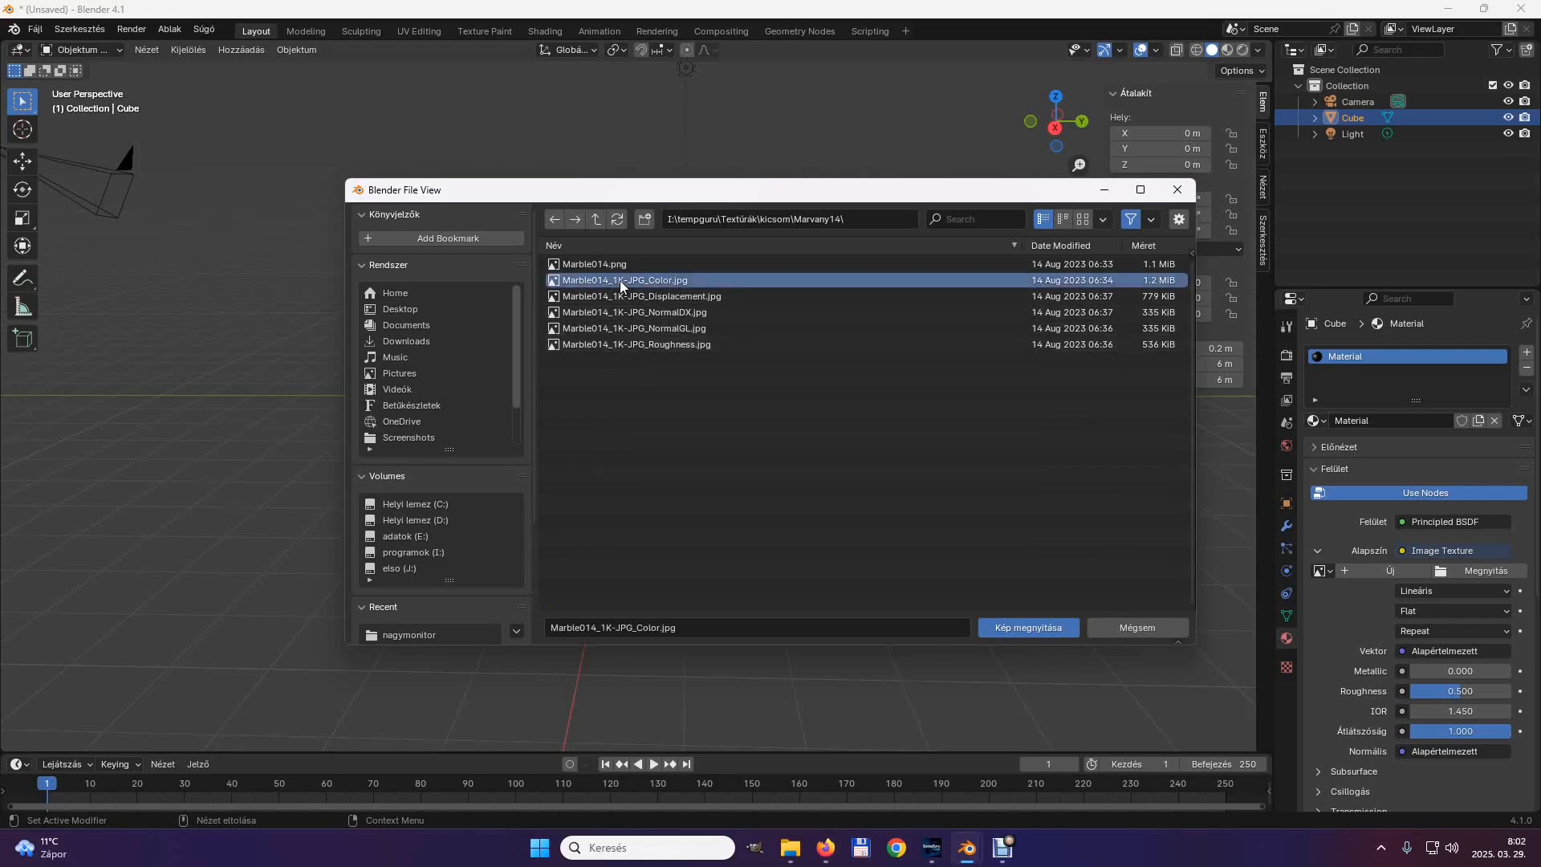
click(1052, 628)
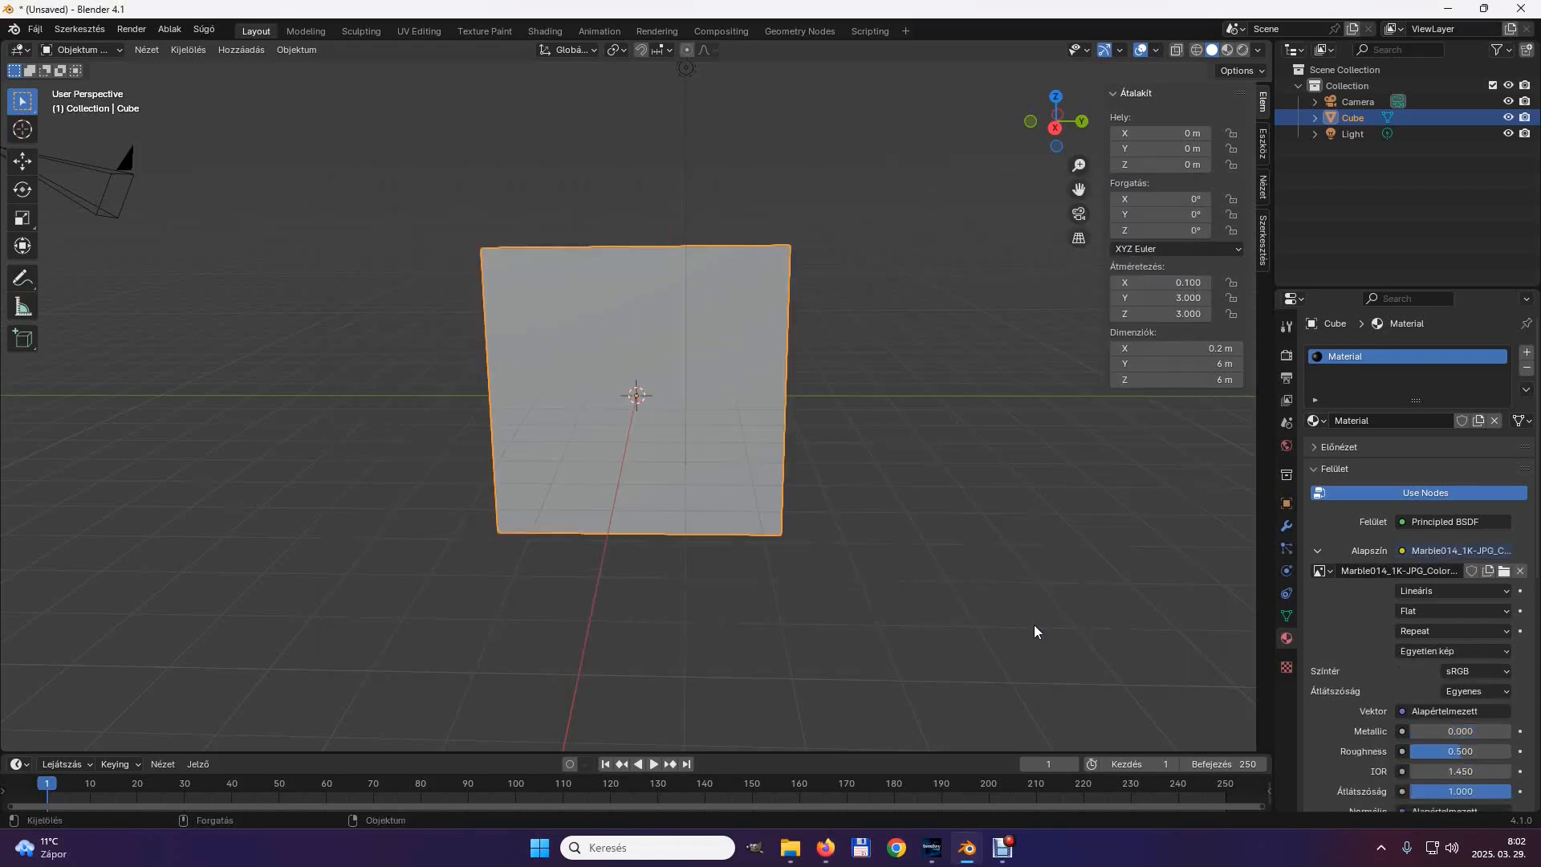
click(1227, 50)
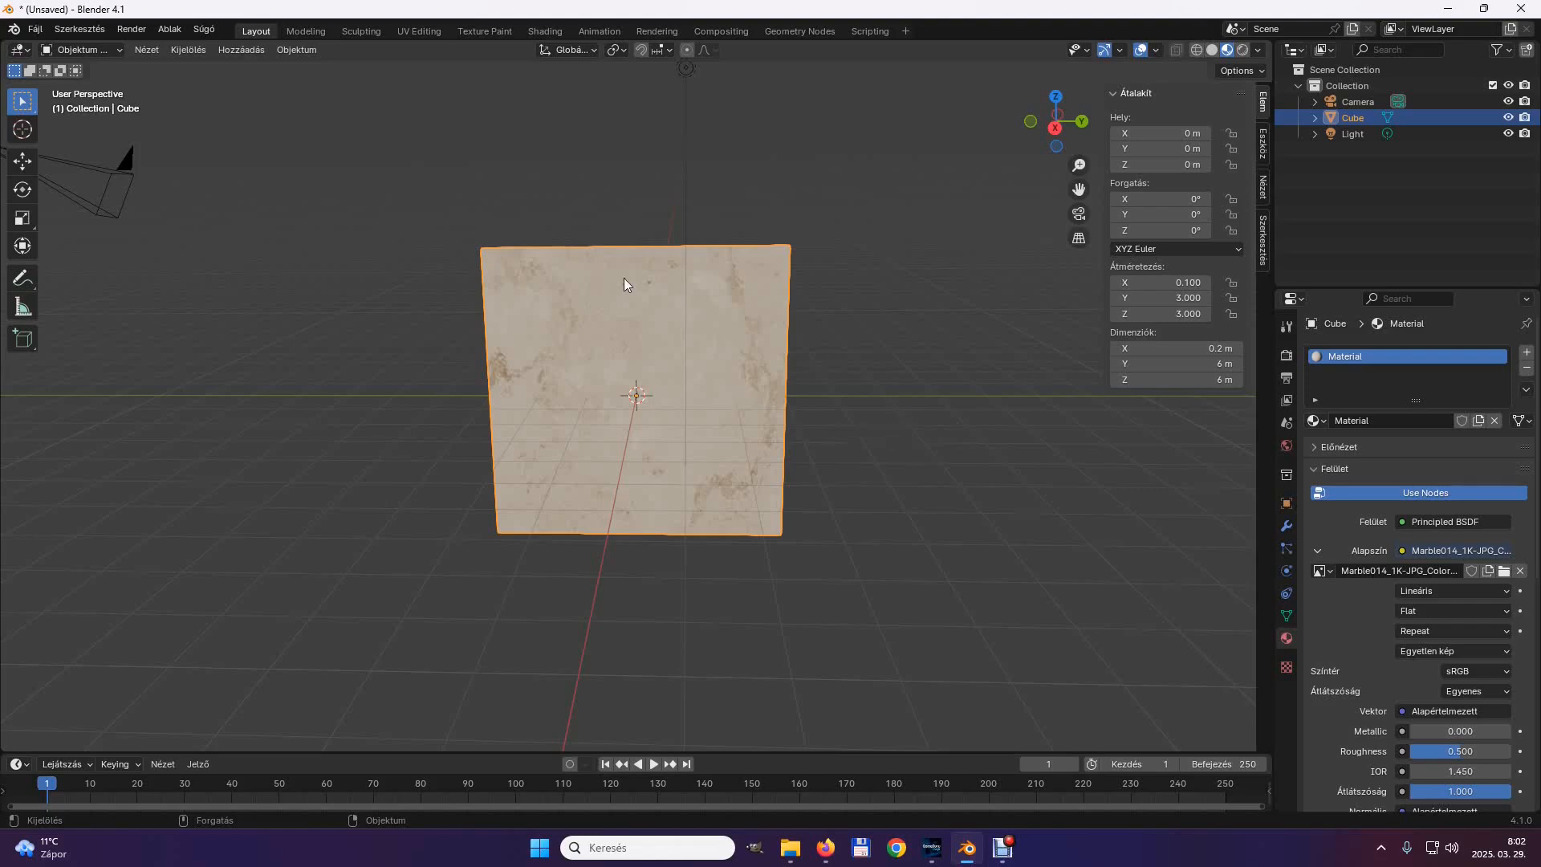
Switch to the Texture Paint workspace and paint the panel's whole front face light green with hue 0.361 and saturation 0.371.
click(482, 31)
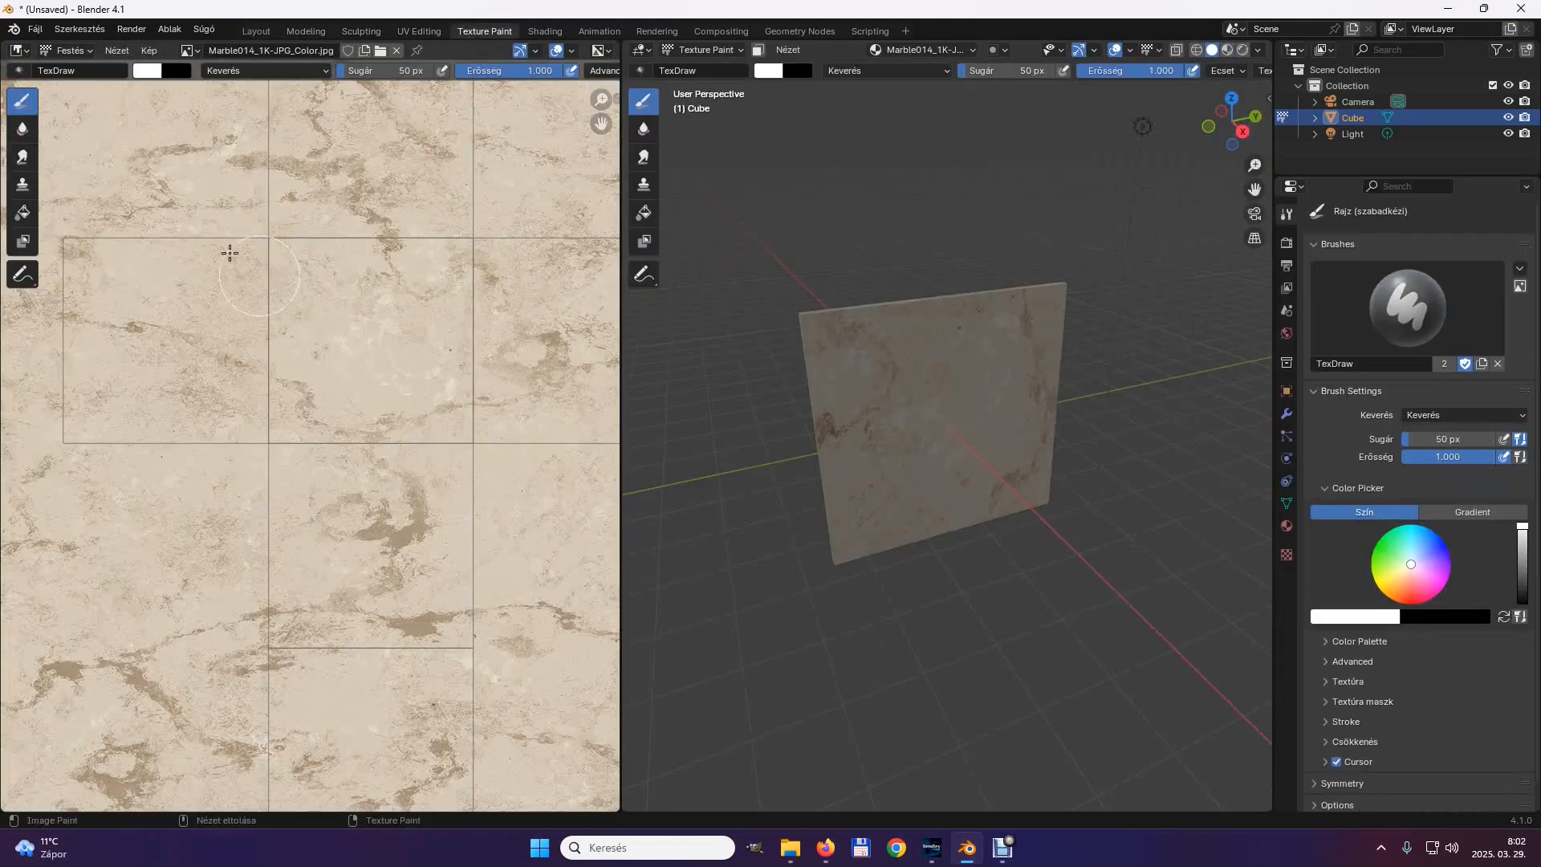
scroll(367, 353, down, 2)
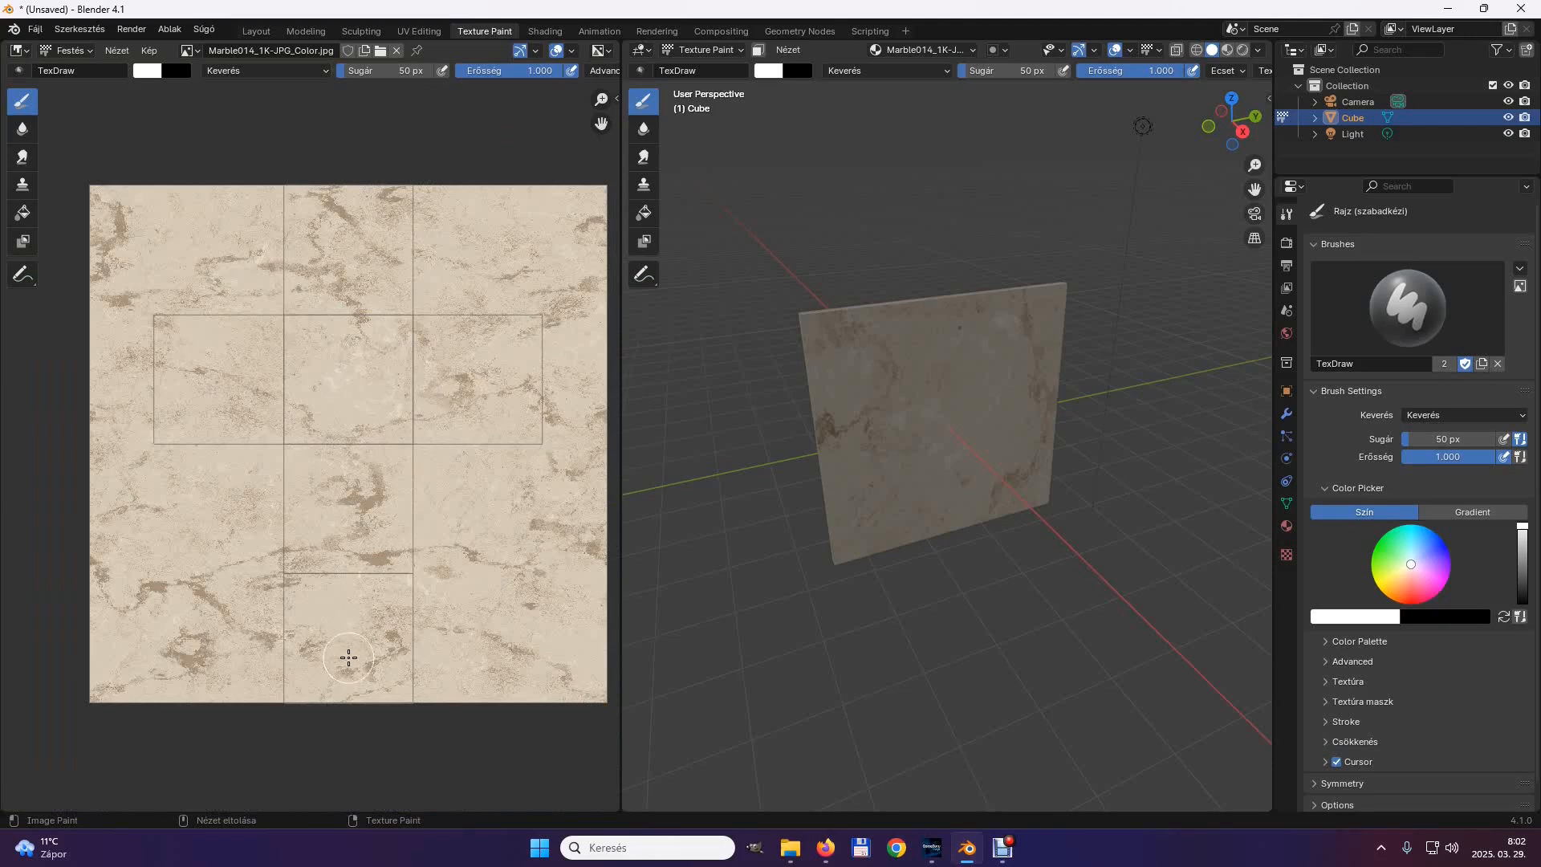
mouse_move(1047, 580)
middle_down()
mouse_move(980, 537)
mouse_move(1009, 545)
mouse_move(999, 553)
middle_up()
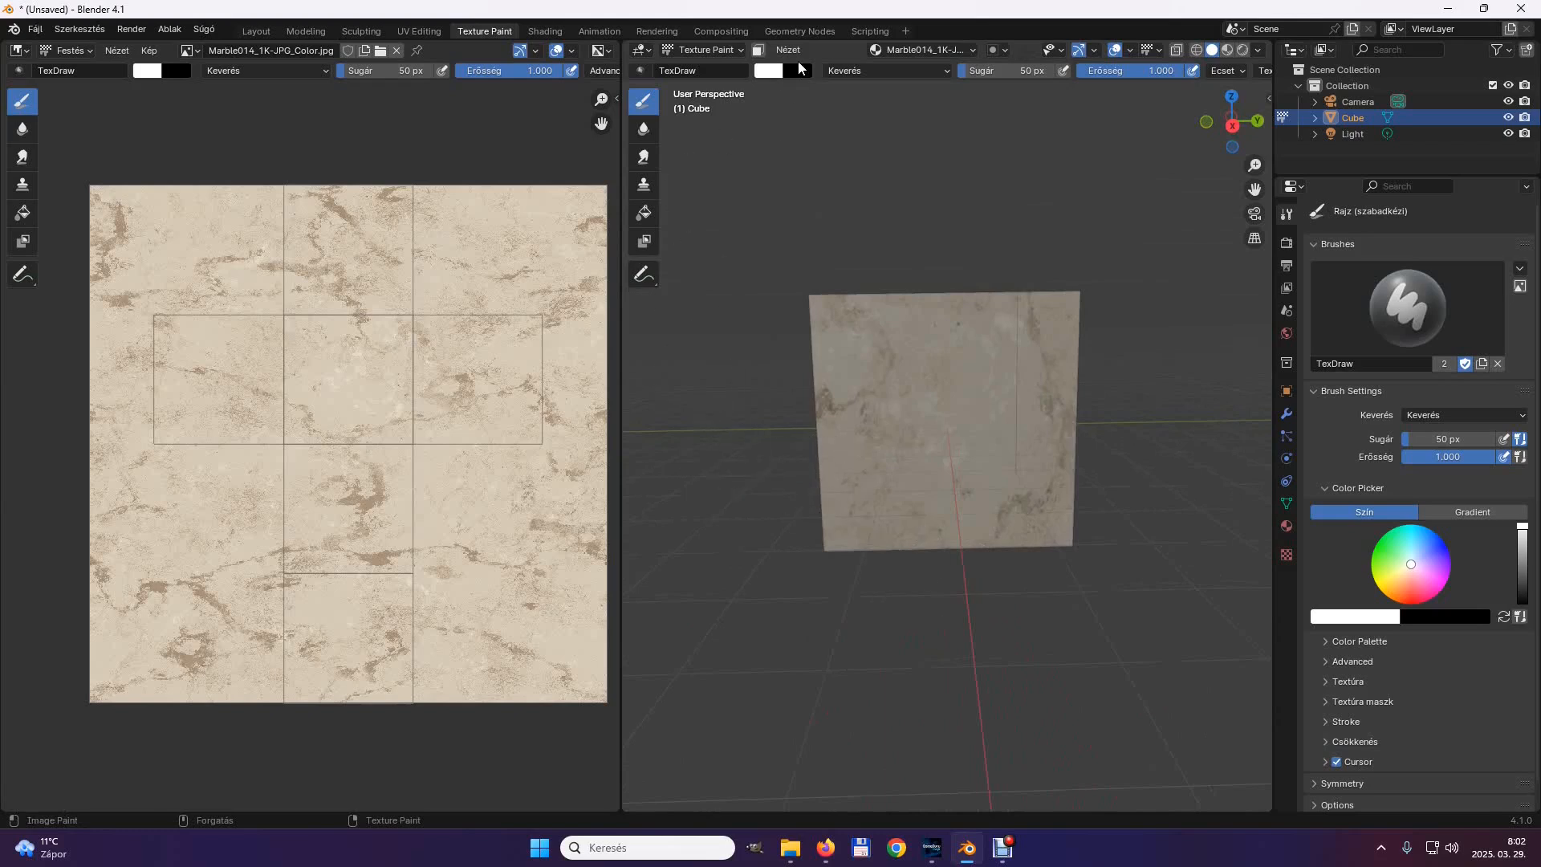
click(775, 70)
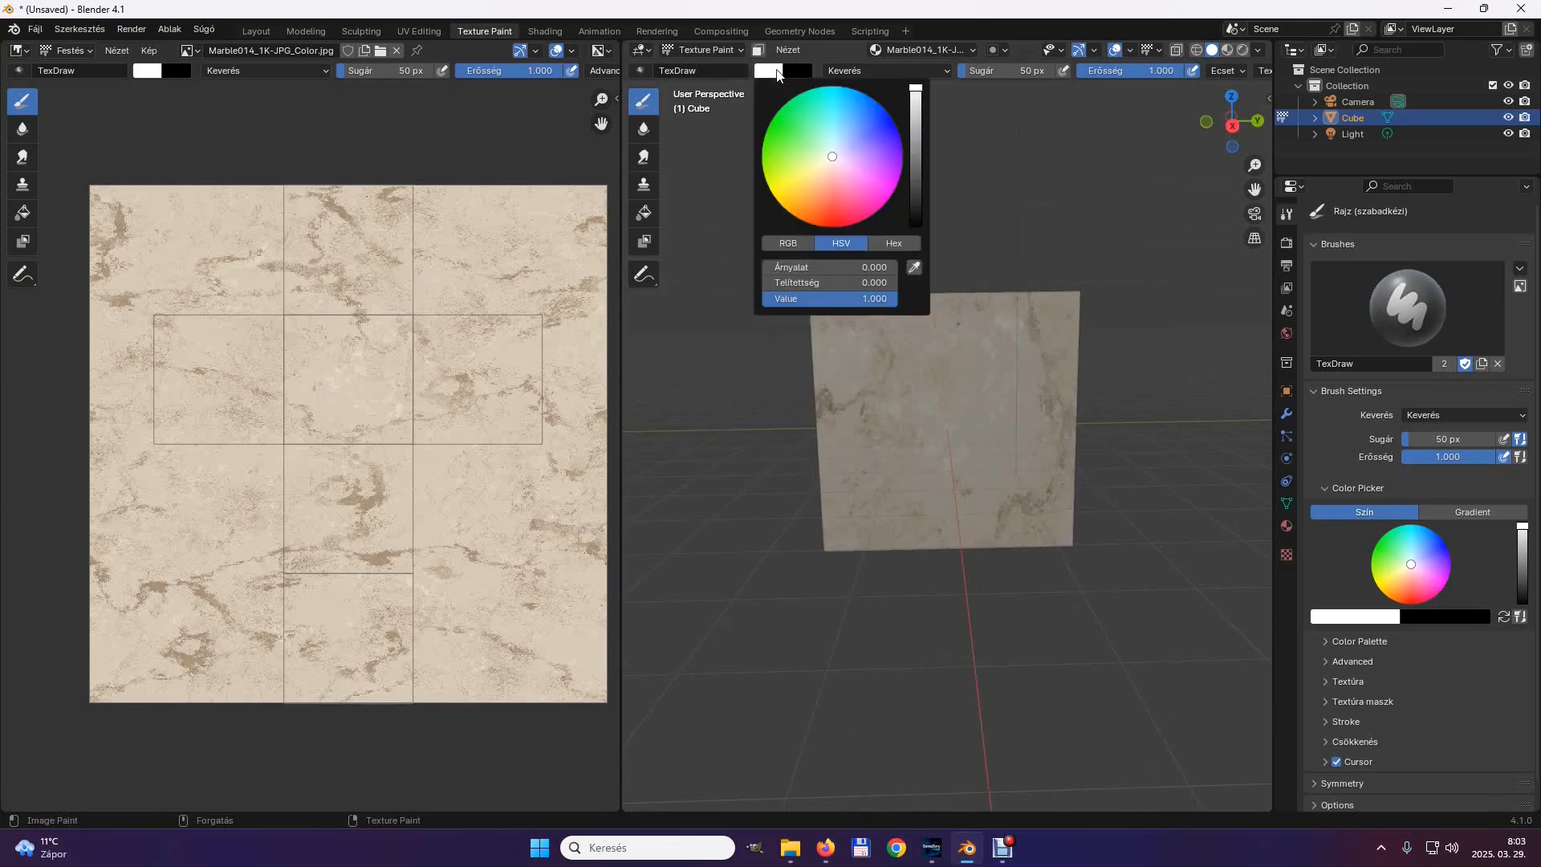
click(812, 139)
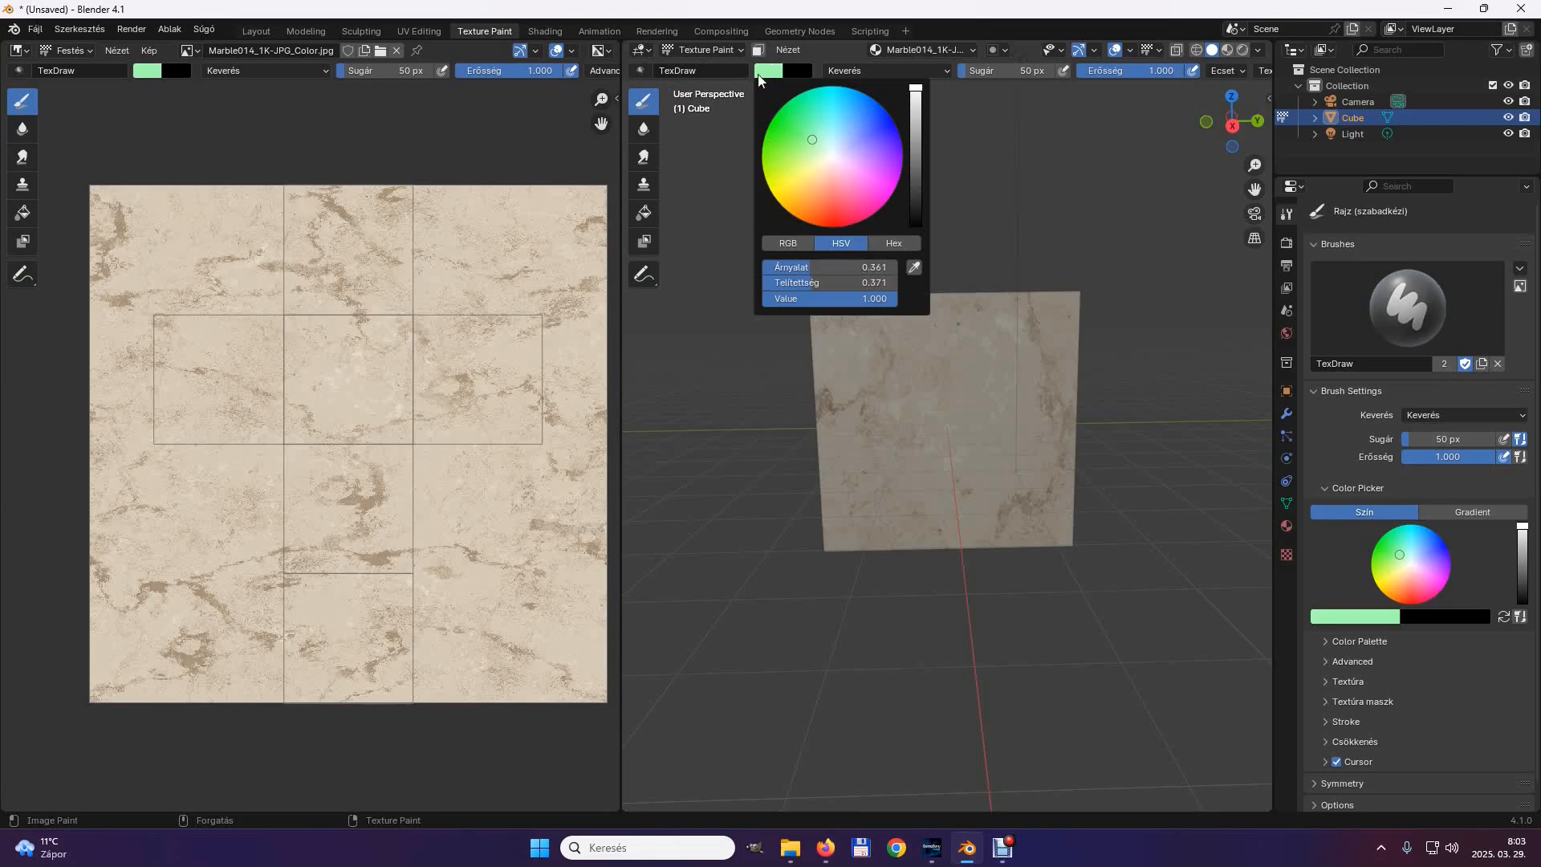
mouse_move(869, 355)
mouse_down()
mouse_move(873, 333)
mouse_move(818, 309)
mouse_move(845, 468)
mouse_move(840, 543)
mouse_move(1052, 540)
mouse_move(1070, 299)
mouse_move(942, 296)
mouse_move(901, 344)
mouse_move(1049, 334)
mouse_move(866, 357)
mouse_move(1032, 389)
mouse_move(864, 423)
mouse_move(1003, 426)
mouse_move(1025, 402)
mouse_move(1026, 460)
mouse_move(853, 457)
mouse_move(973, 481)
mouse_move(1019, 508)
mouse_move(863, 512)
mouse_up()
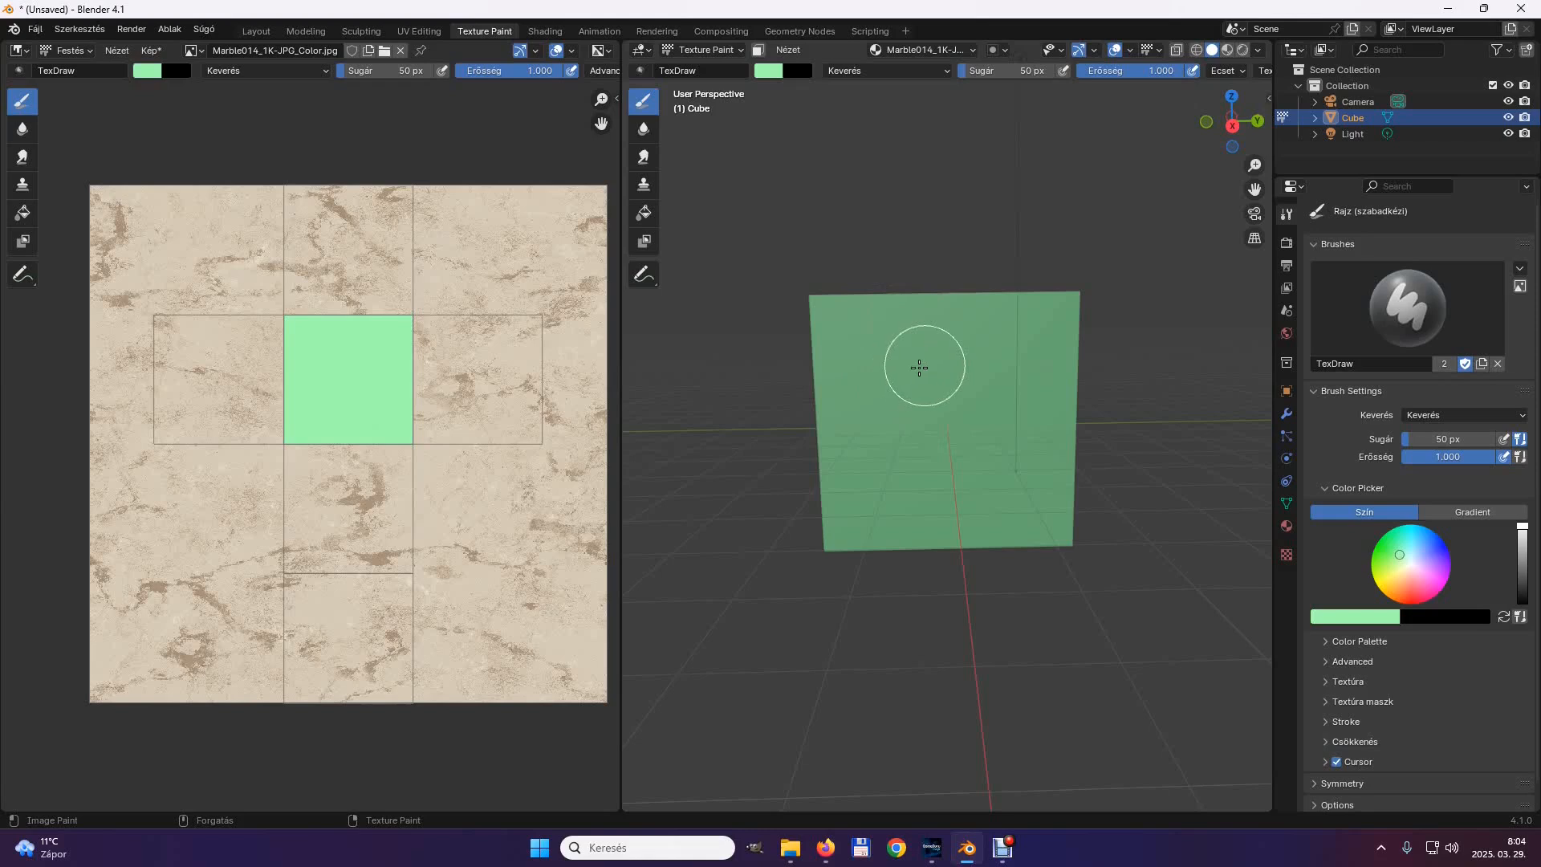
Paint a small light-red arrow pointing up in the middle of the green face as an orientation mark.
click(763, 74)
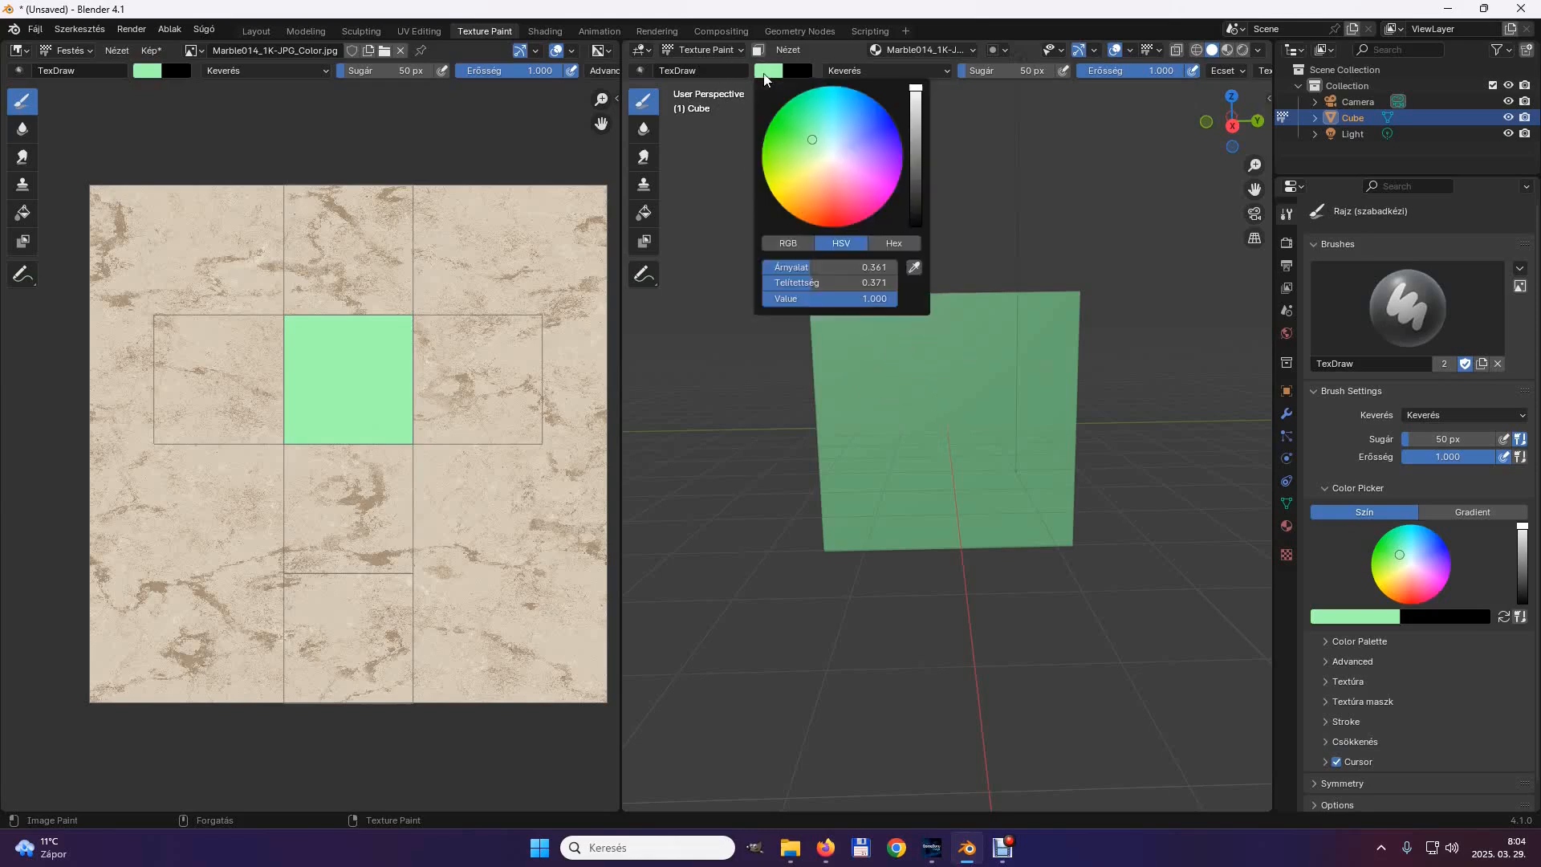
click(832, 196)
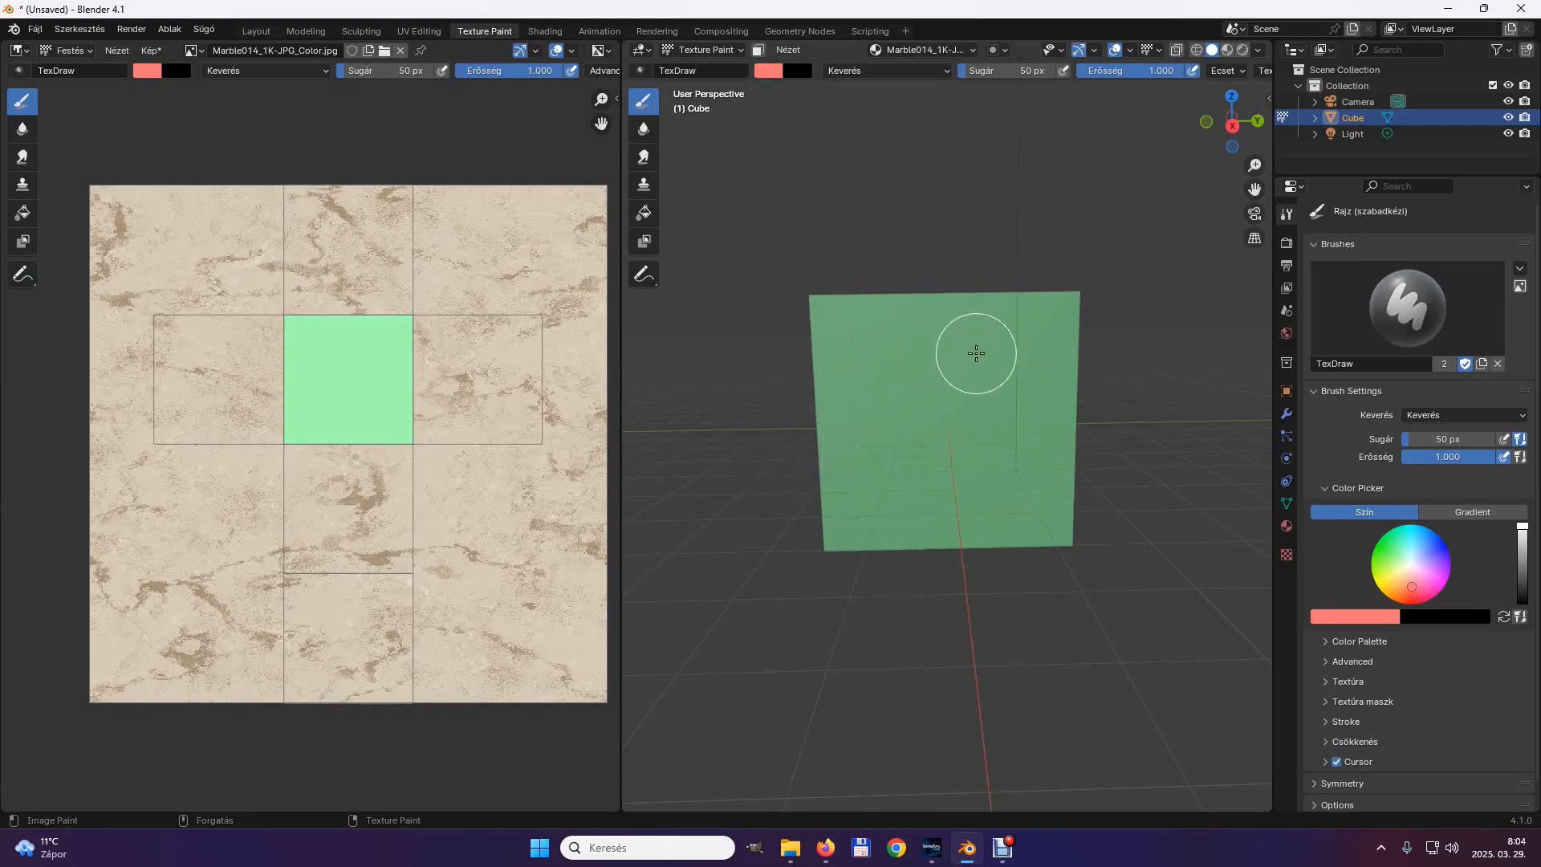
scroll(965, 358, up, 5)
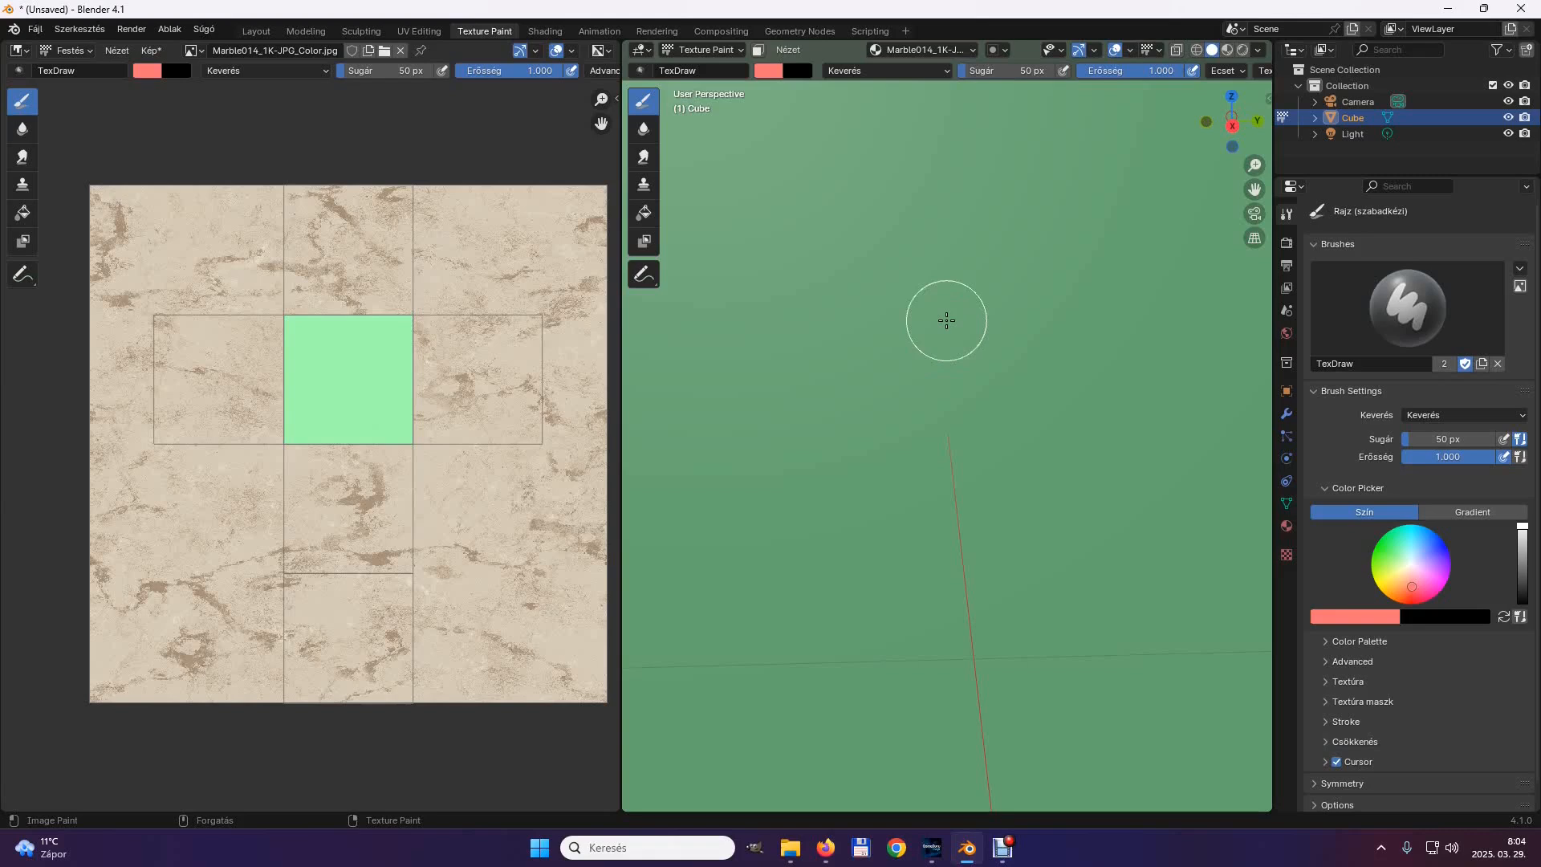
drag(946, 268, 952, 537)
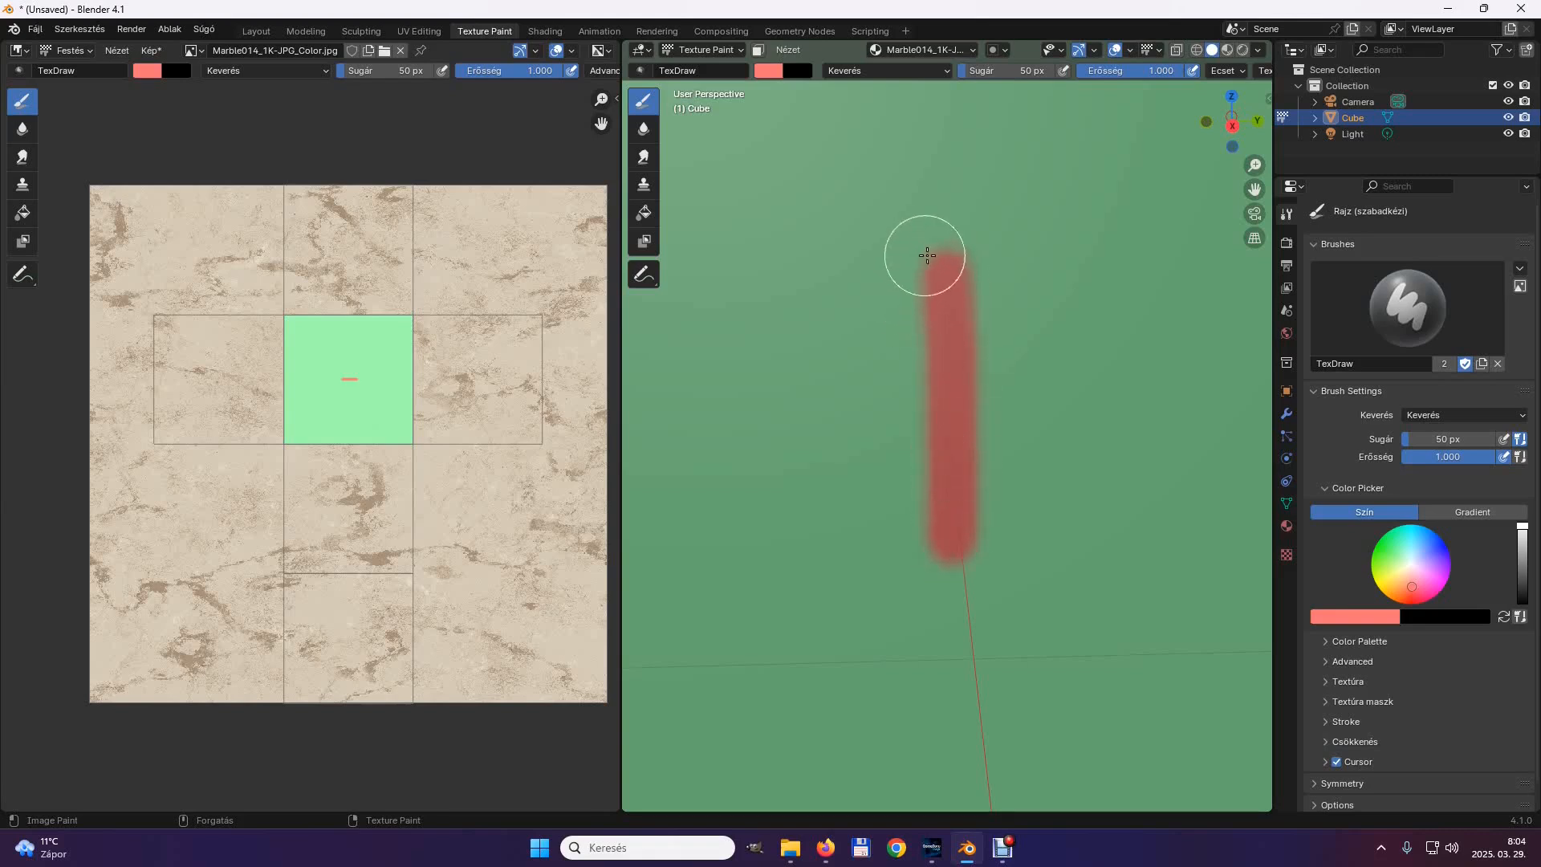
drag(936, 254, 868, 331)
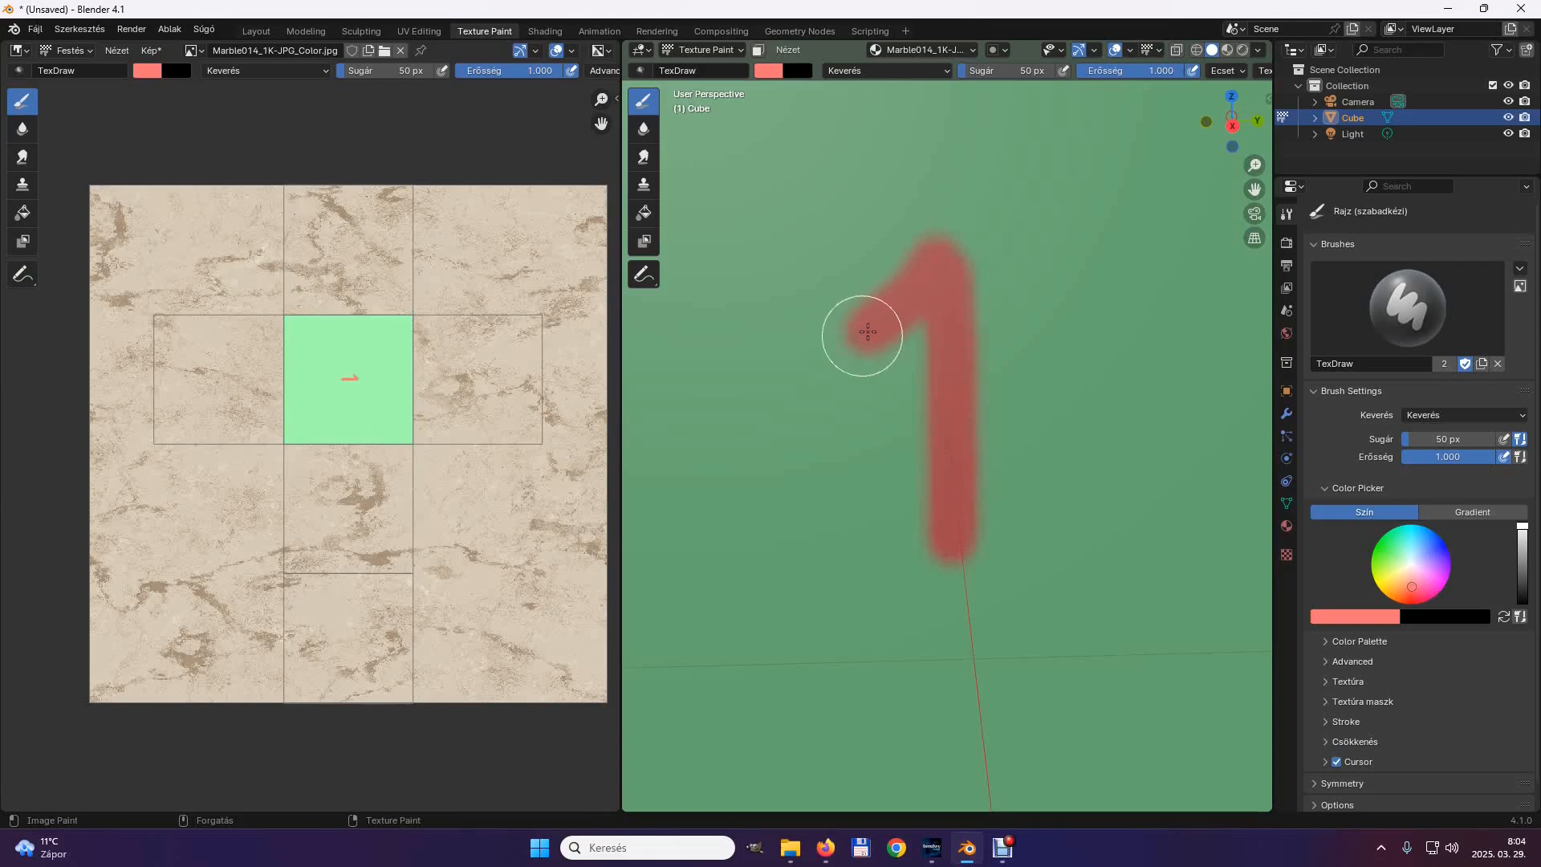
drag(950, 258, 1035, 354)
scroll(922, 373, down, 8)
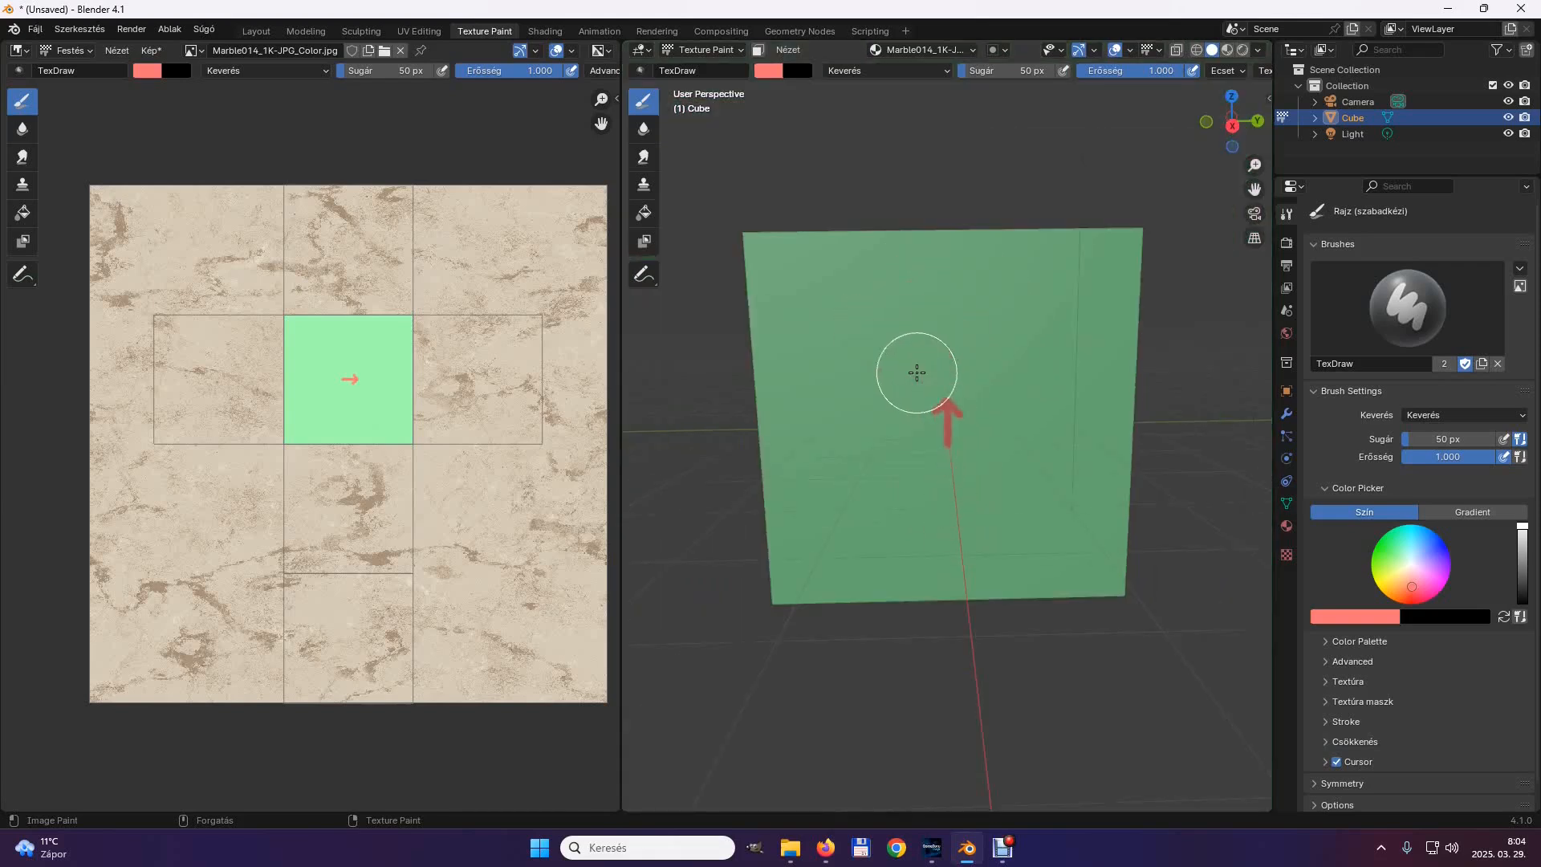
scroll(916, 373, down, 4)
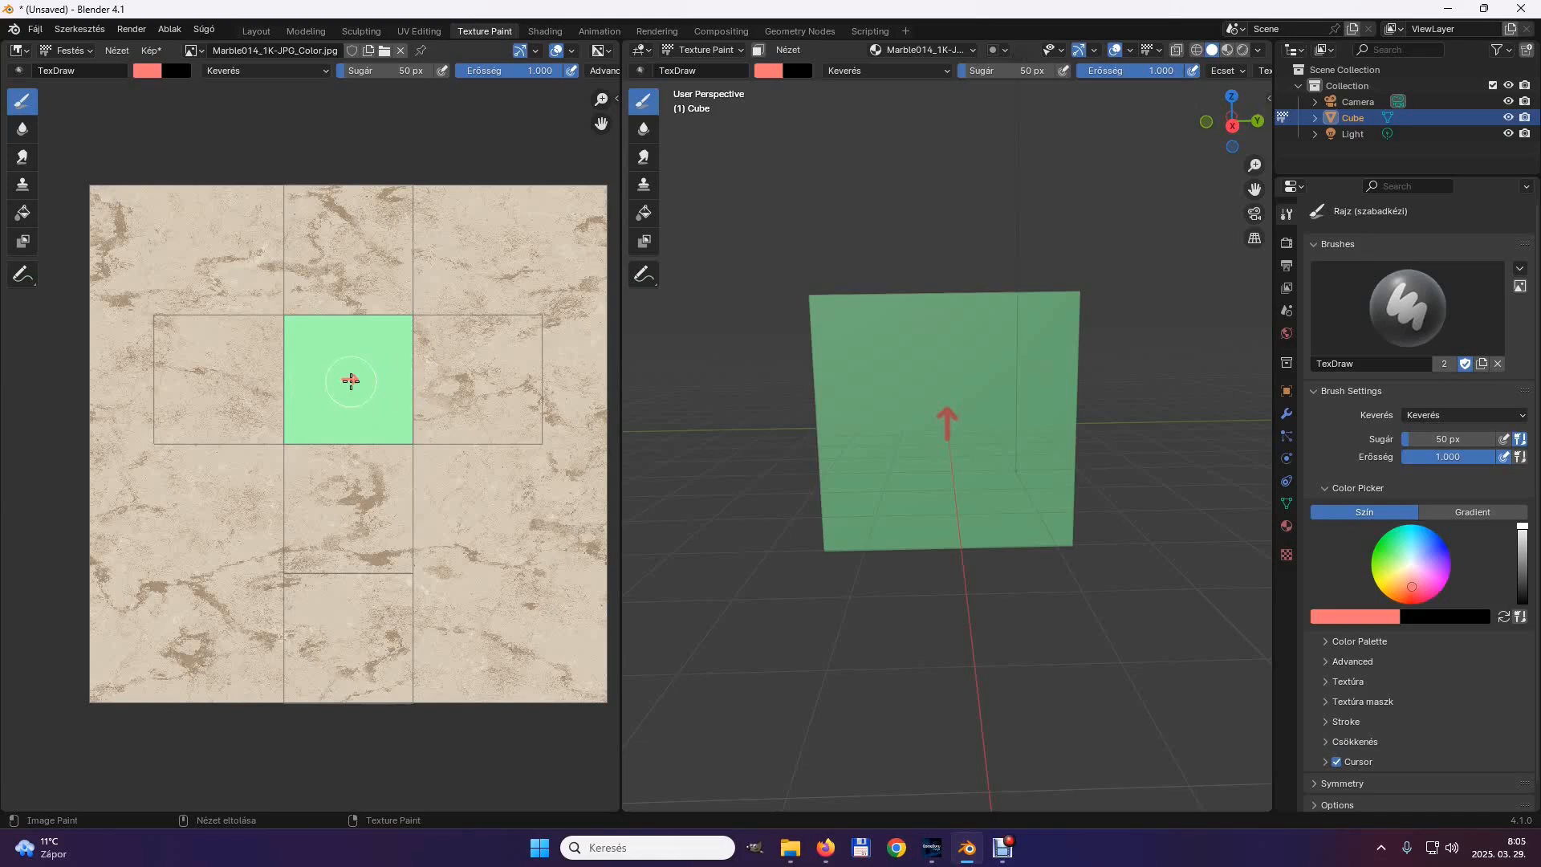
Switch to File Explorer, name the new folder in the blender directory informationboard and open it.
key(alt+Tab)
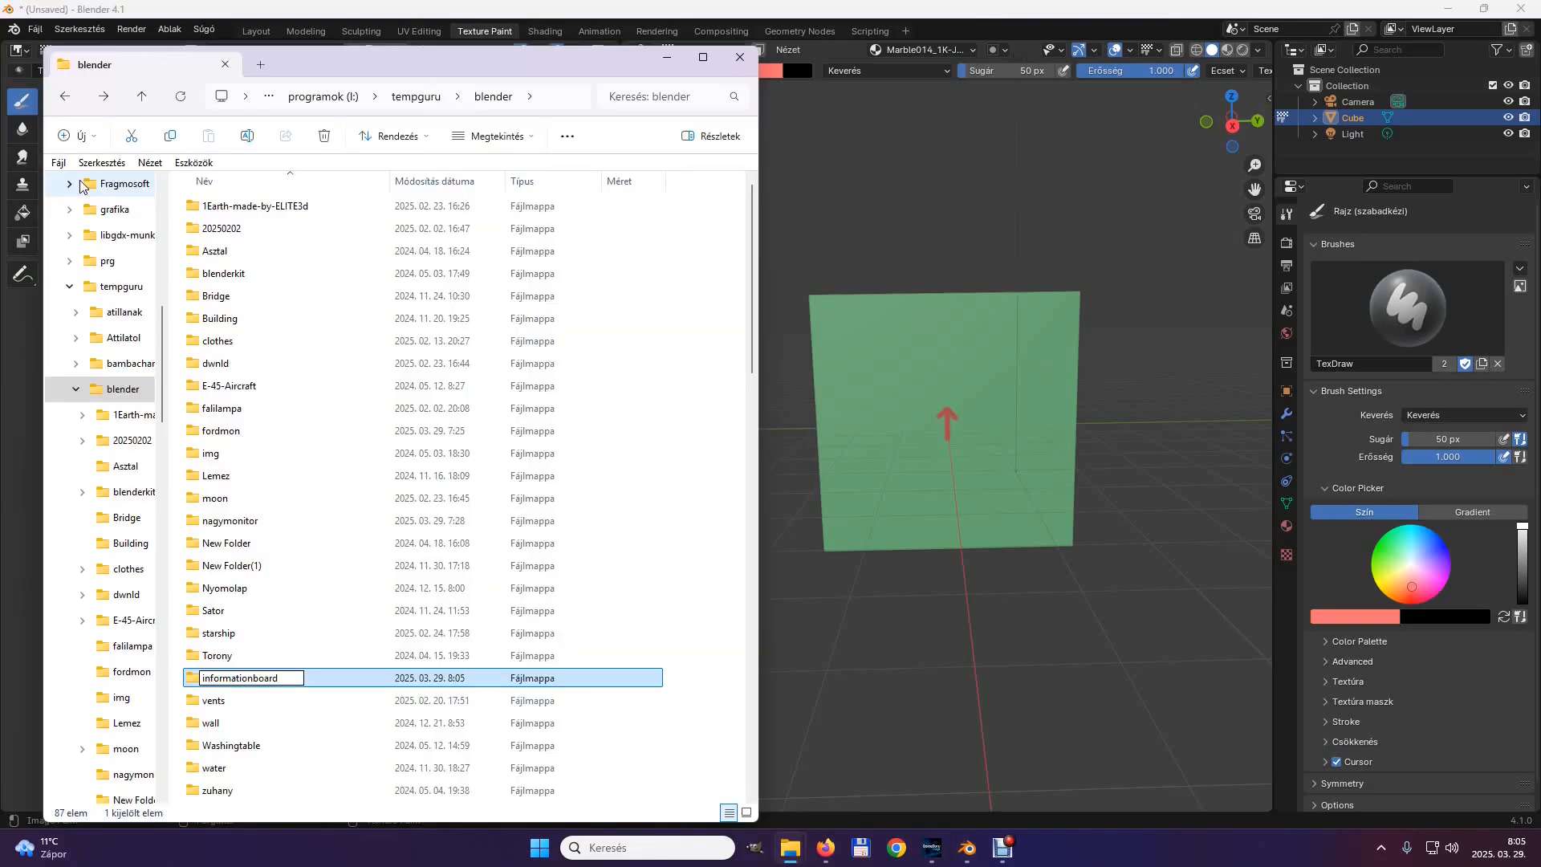
key(Return)
key(Return)
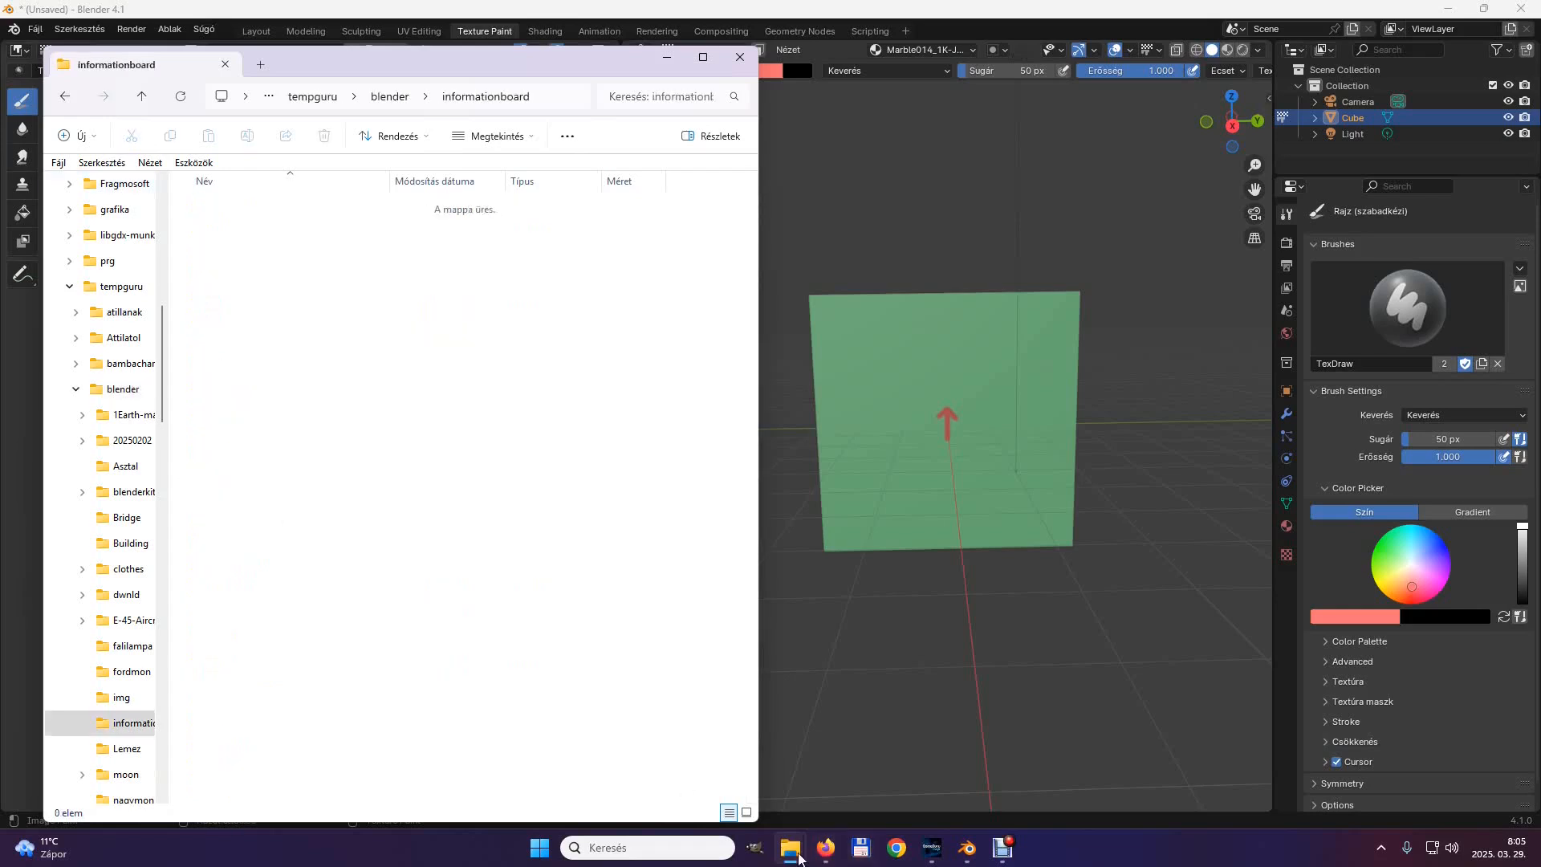
Place the kicsom texture folder window beside the informationboard window and open its Marvany14 folder.
mouse_move(798, 857)
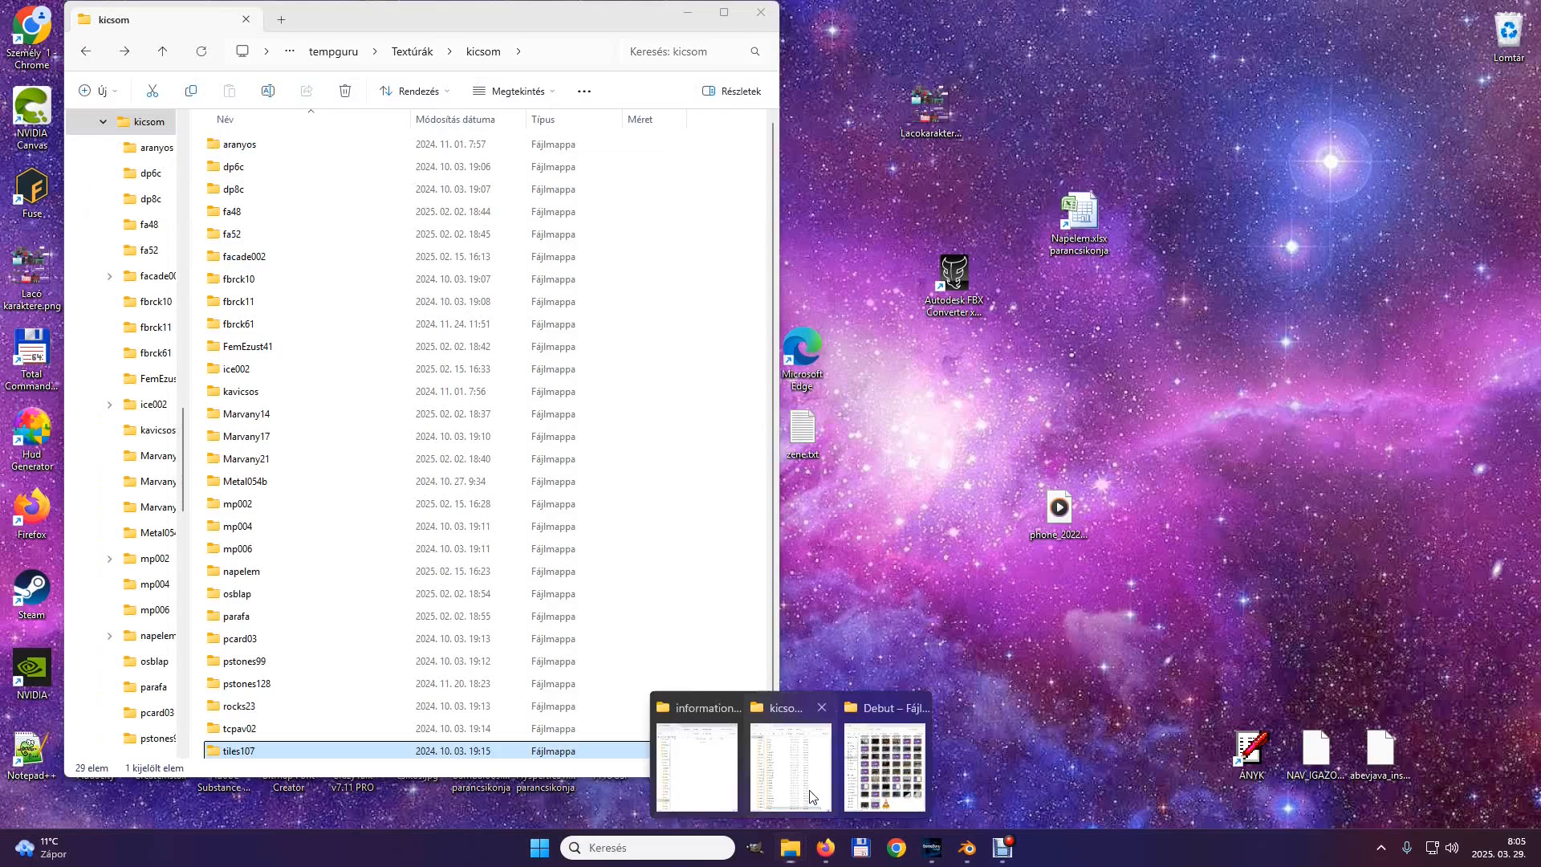
click(809, 796)
drag(452, 25, 1064, 66)
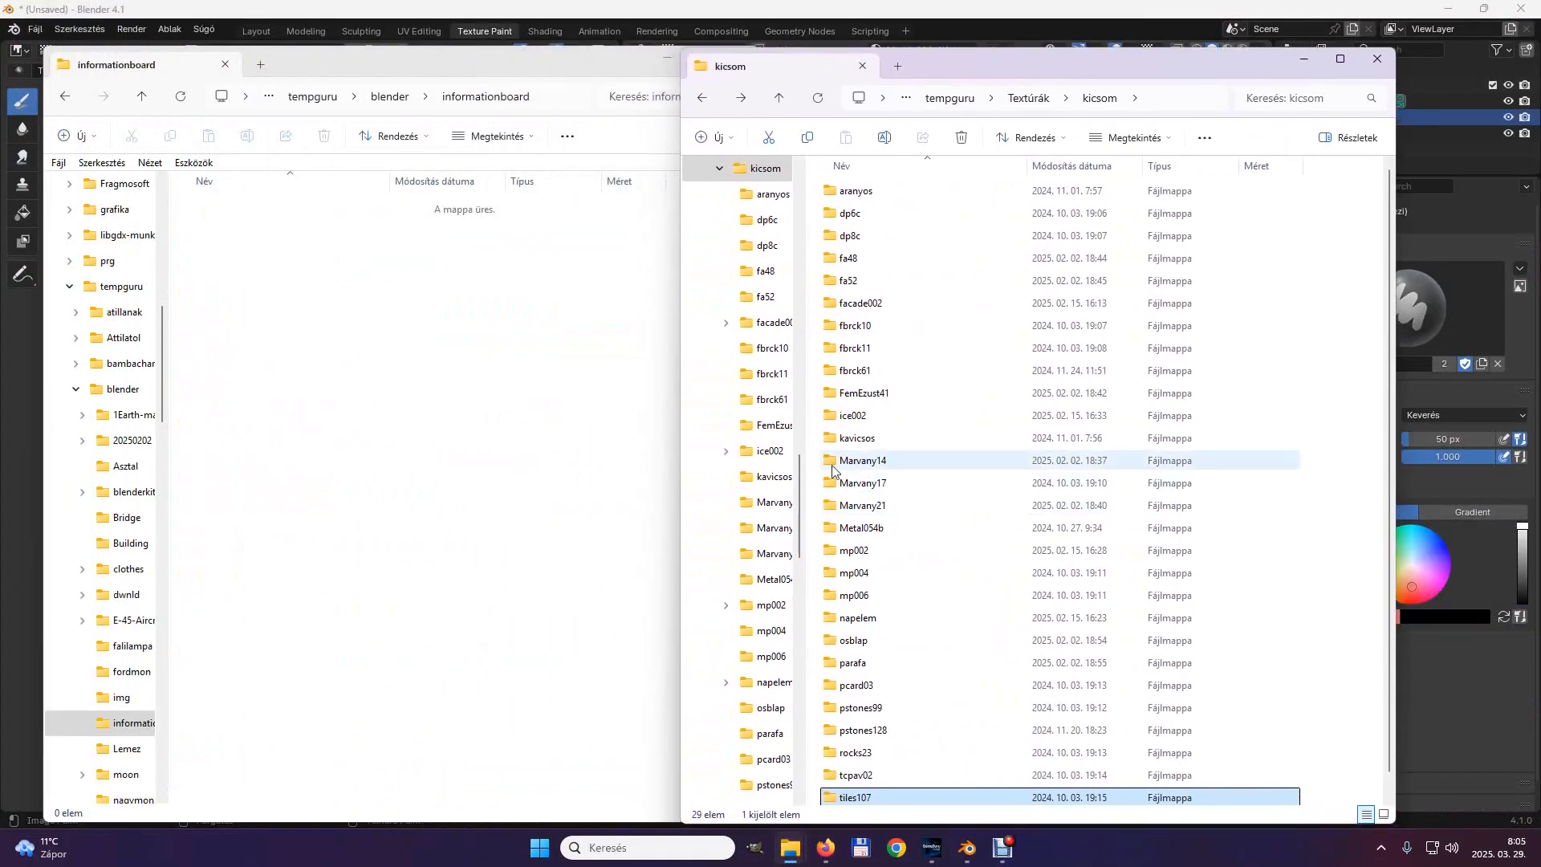
double_click(860, 461)
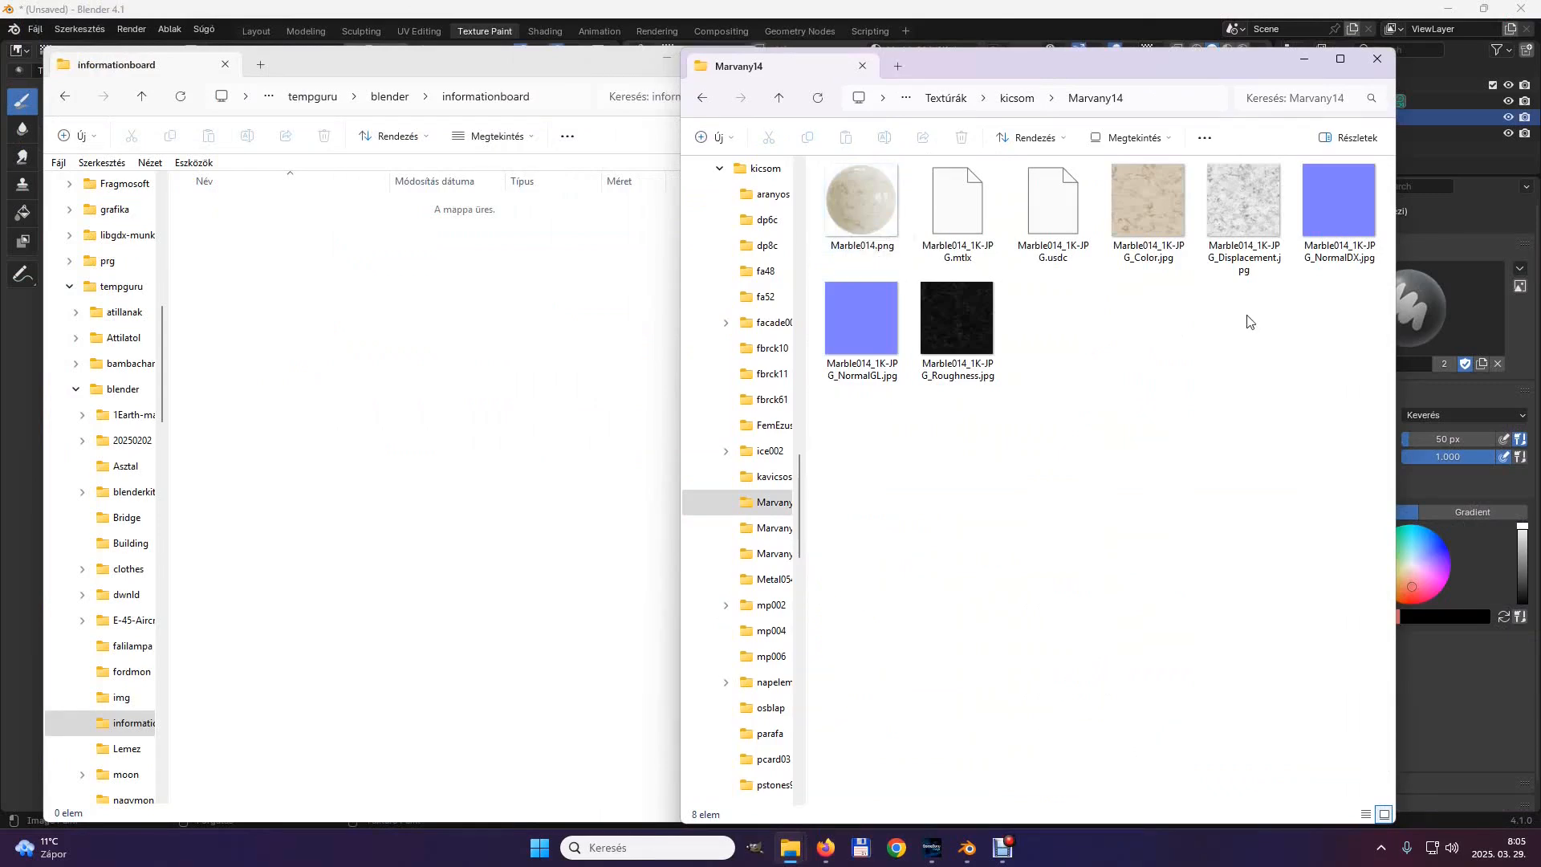
Copy Marble014_1K-JPG_Color.jpg, Marble014_1K-JPG_NormalDX.jpg and Marble014_1K-JPG_Roughness.jpg from Marvany14 into the informationboard folder.
click(859, 204)
click(1148, 205)
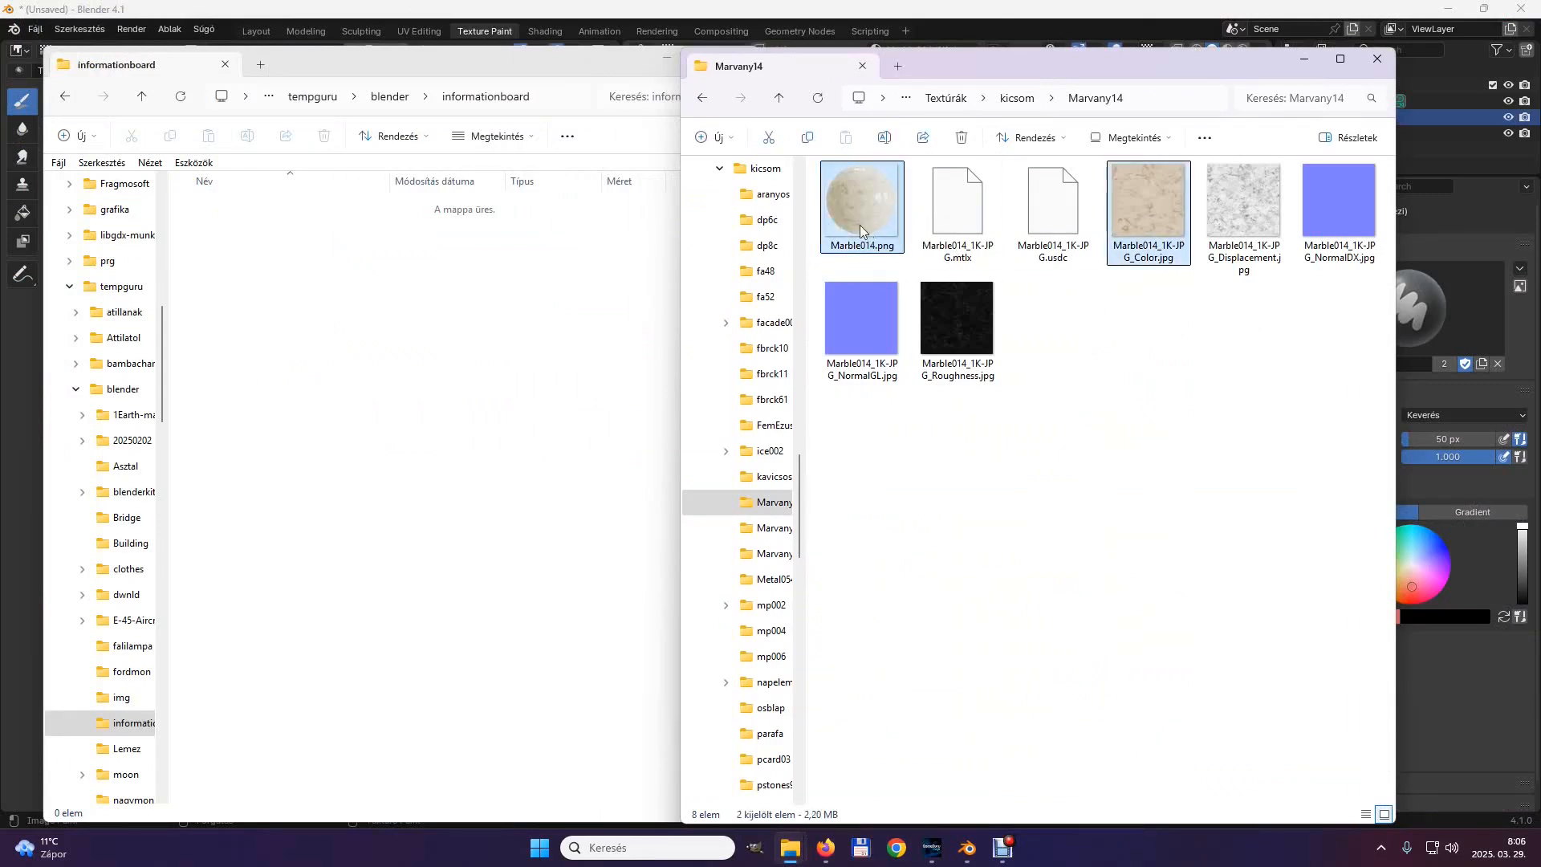
ctrl+click(1339, 204)
ctrl+click(955, 329)
key(ctrl+c)
right_click(294, 288)
click(335, 321)
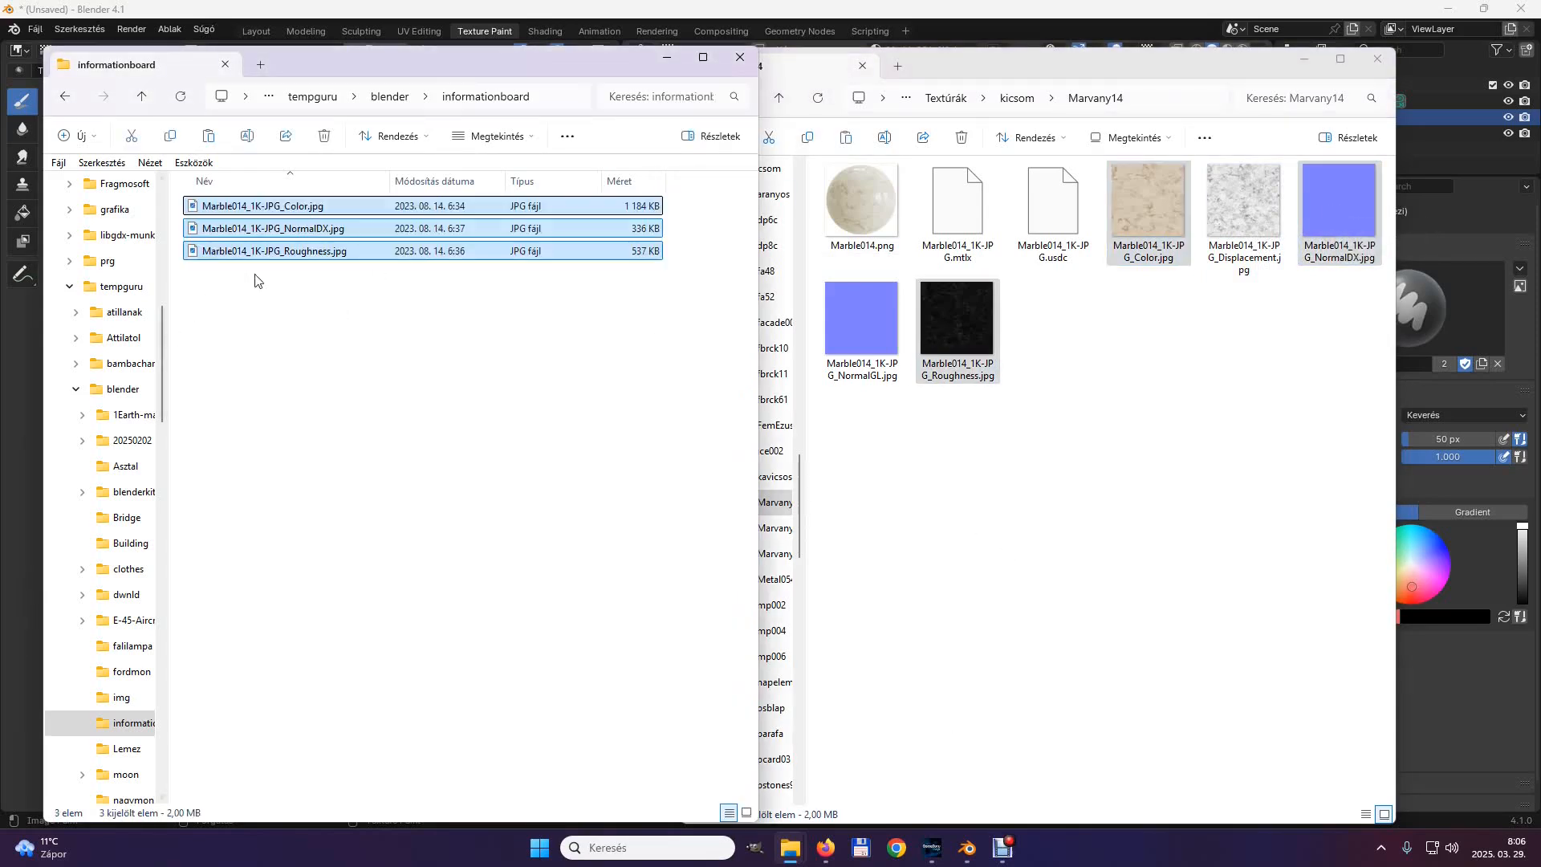
Return to Blender and save the painted marble texture as BaseBoard_Color.jpg in the informationboard folder.
click(1072, 20)
click(152, 51)
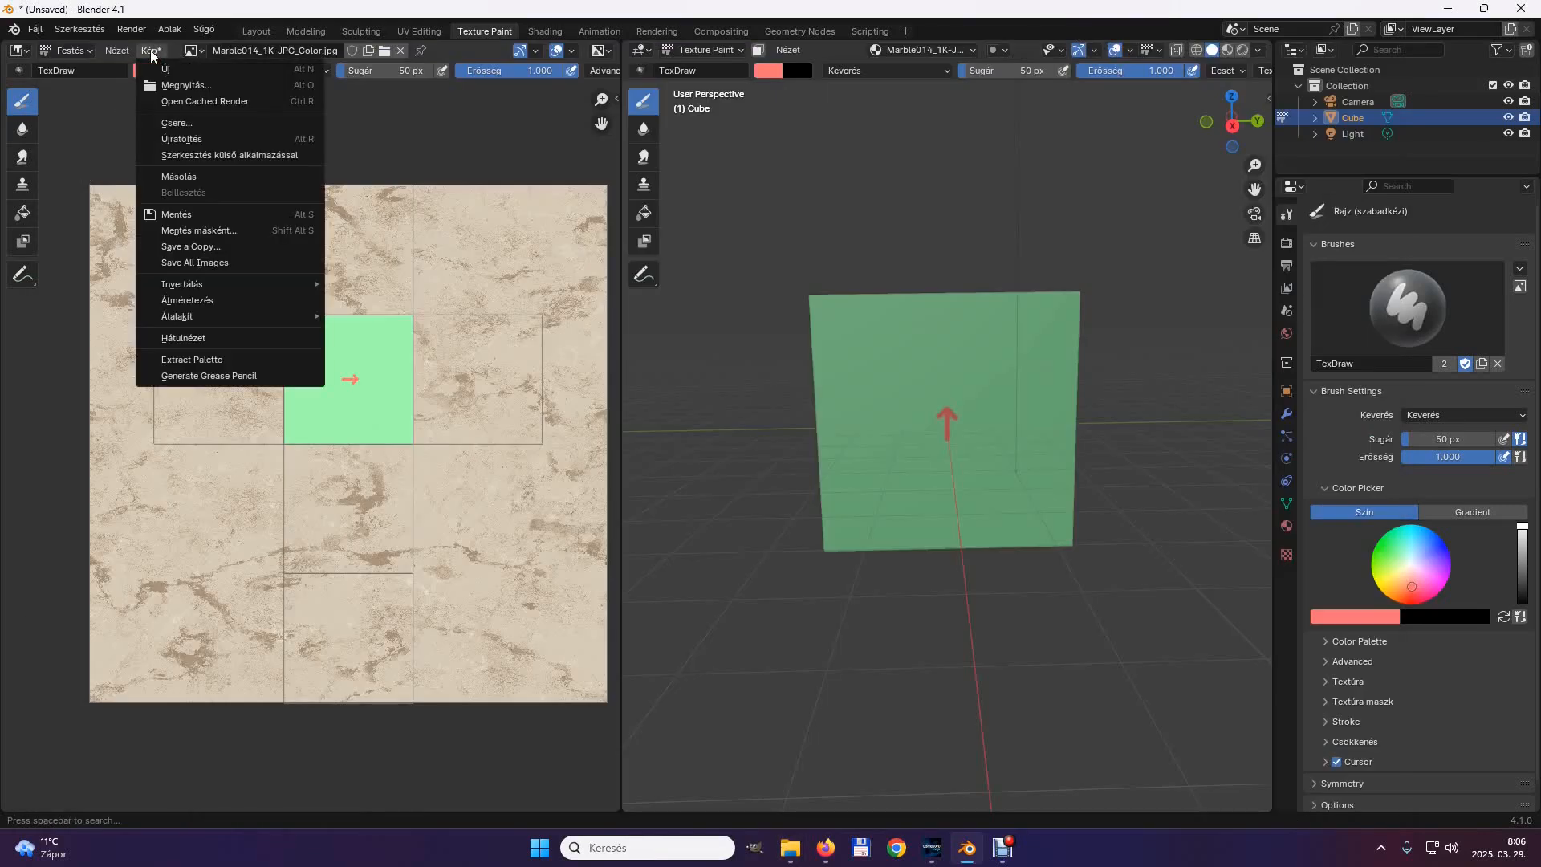
click(190, 231)
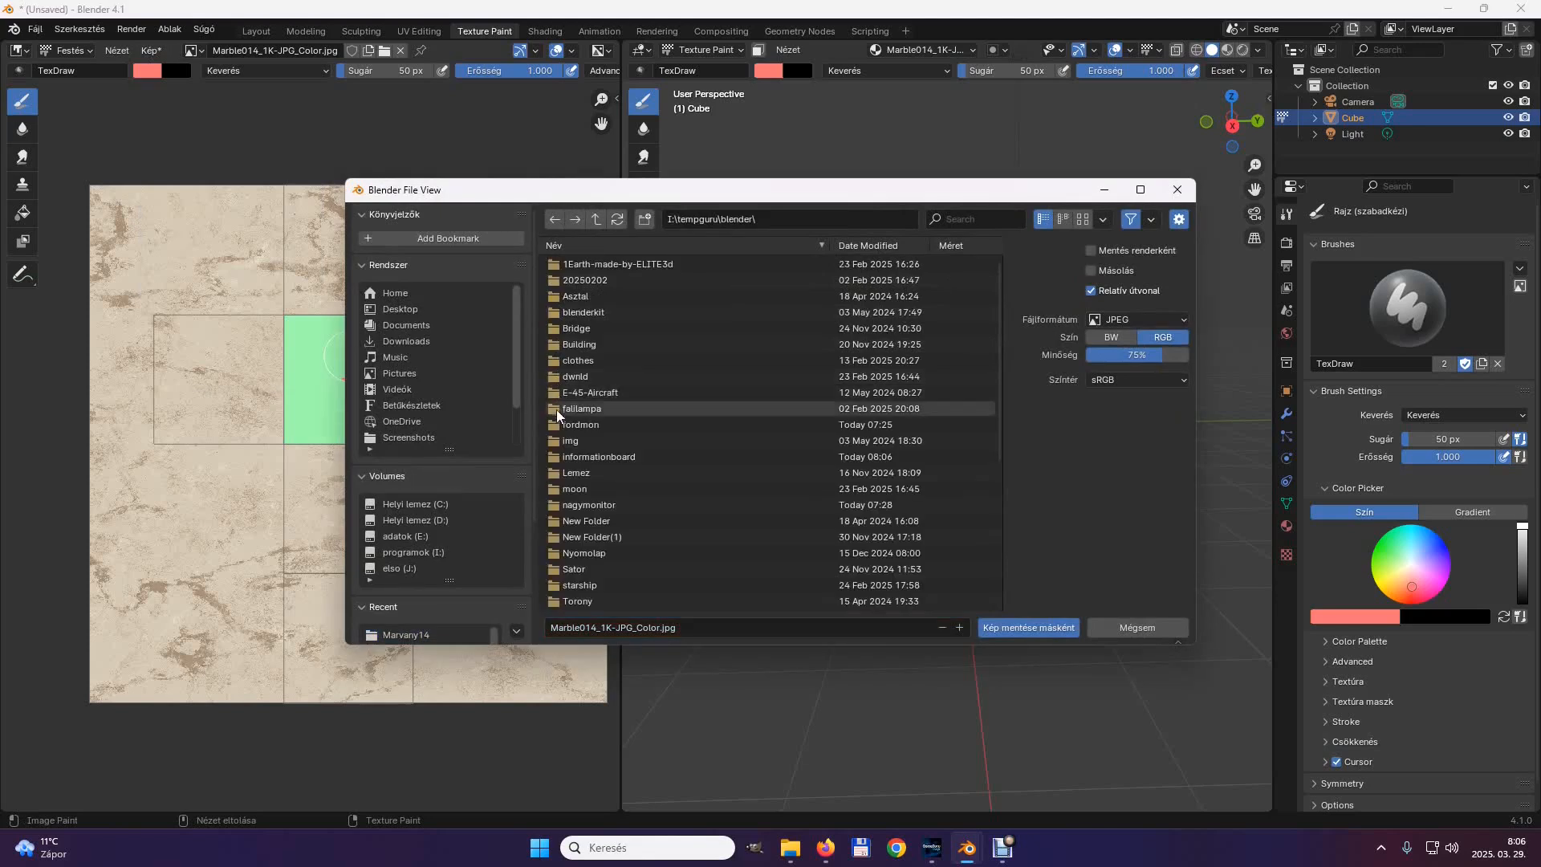
click(552, 456)
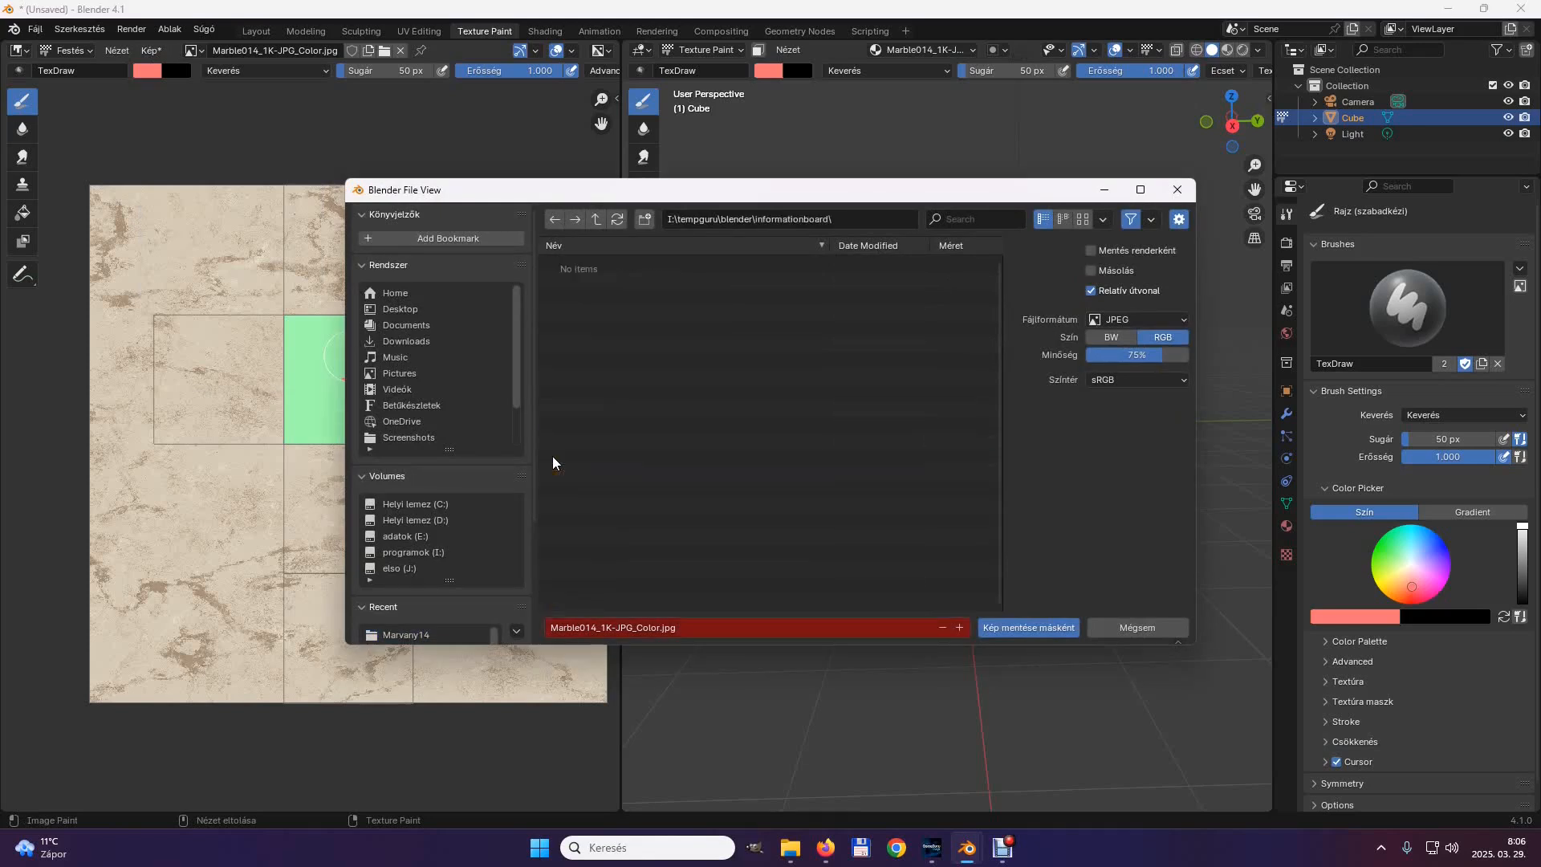
click(634, 629)
click(632, 627)
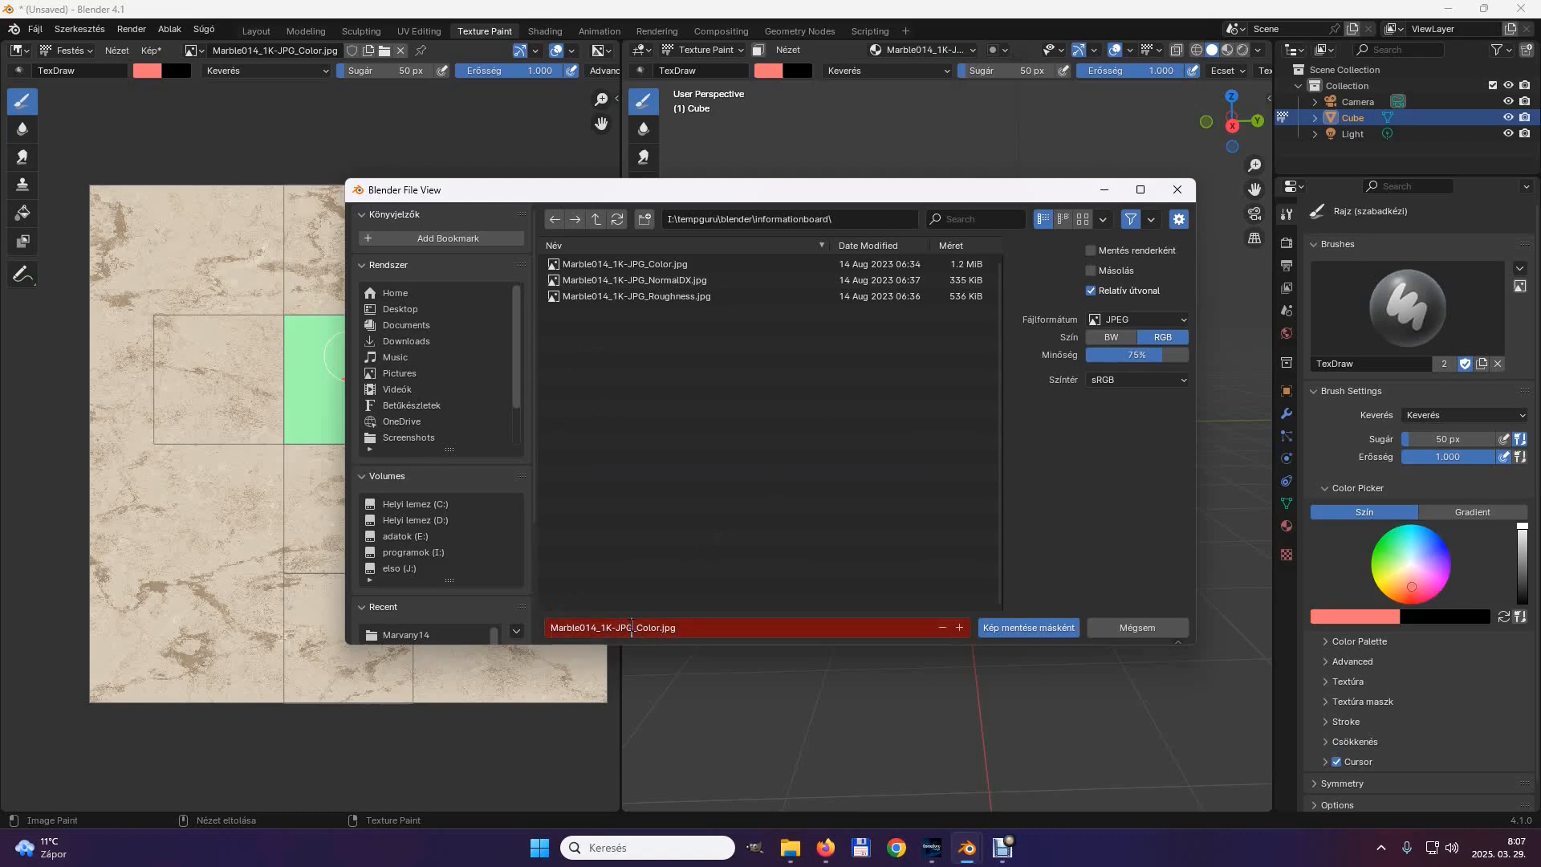
drag(631, 628, 550, 622)
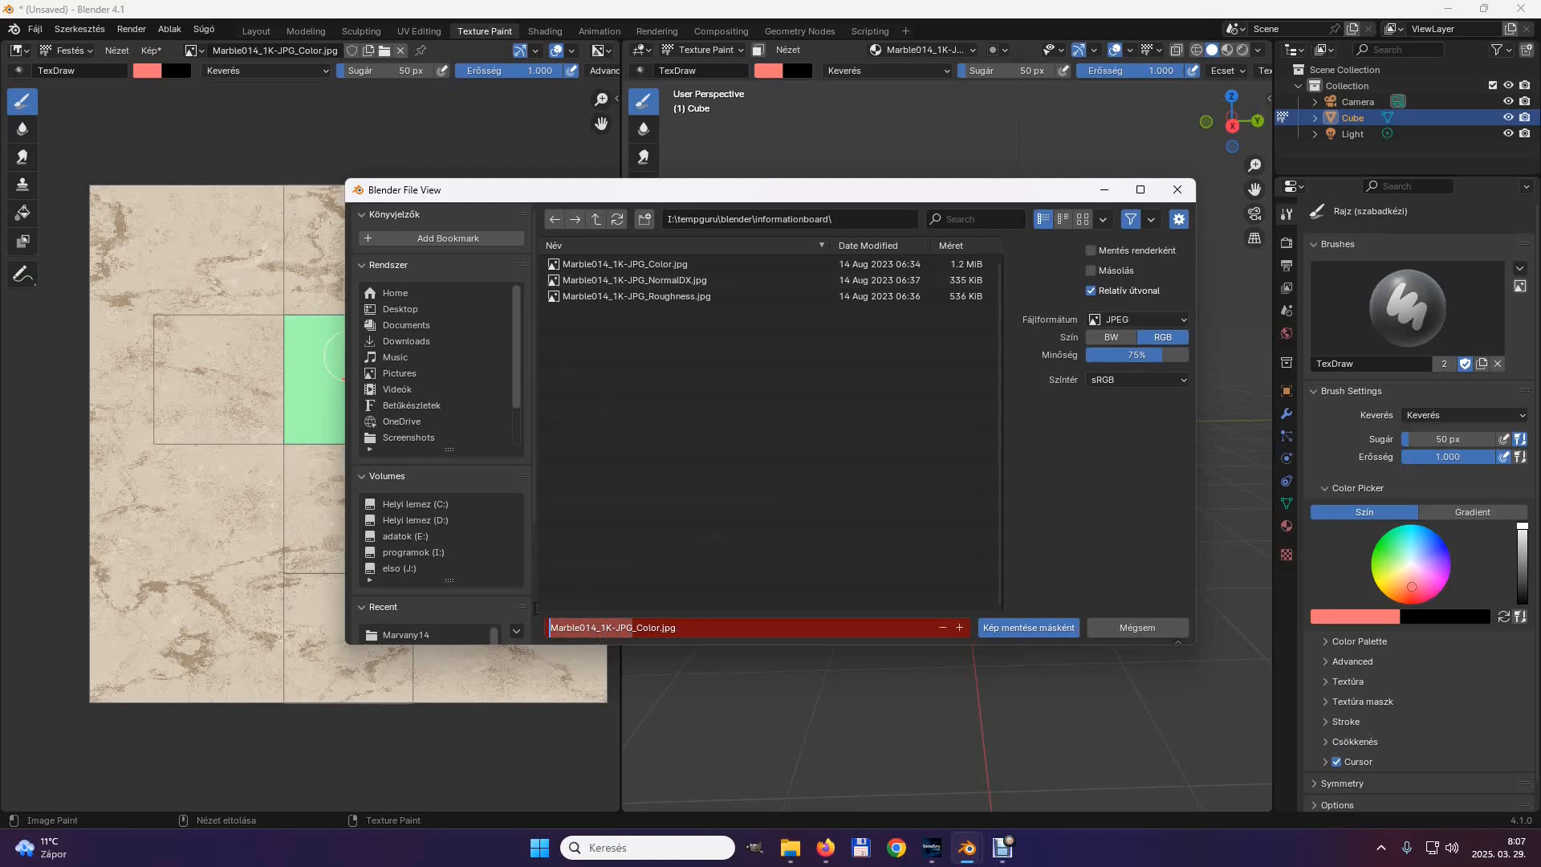
text(BaseBoard)
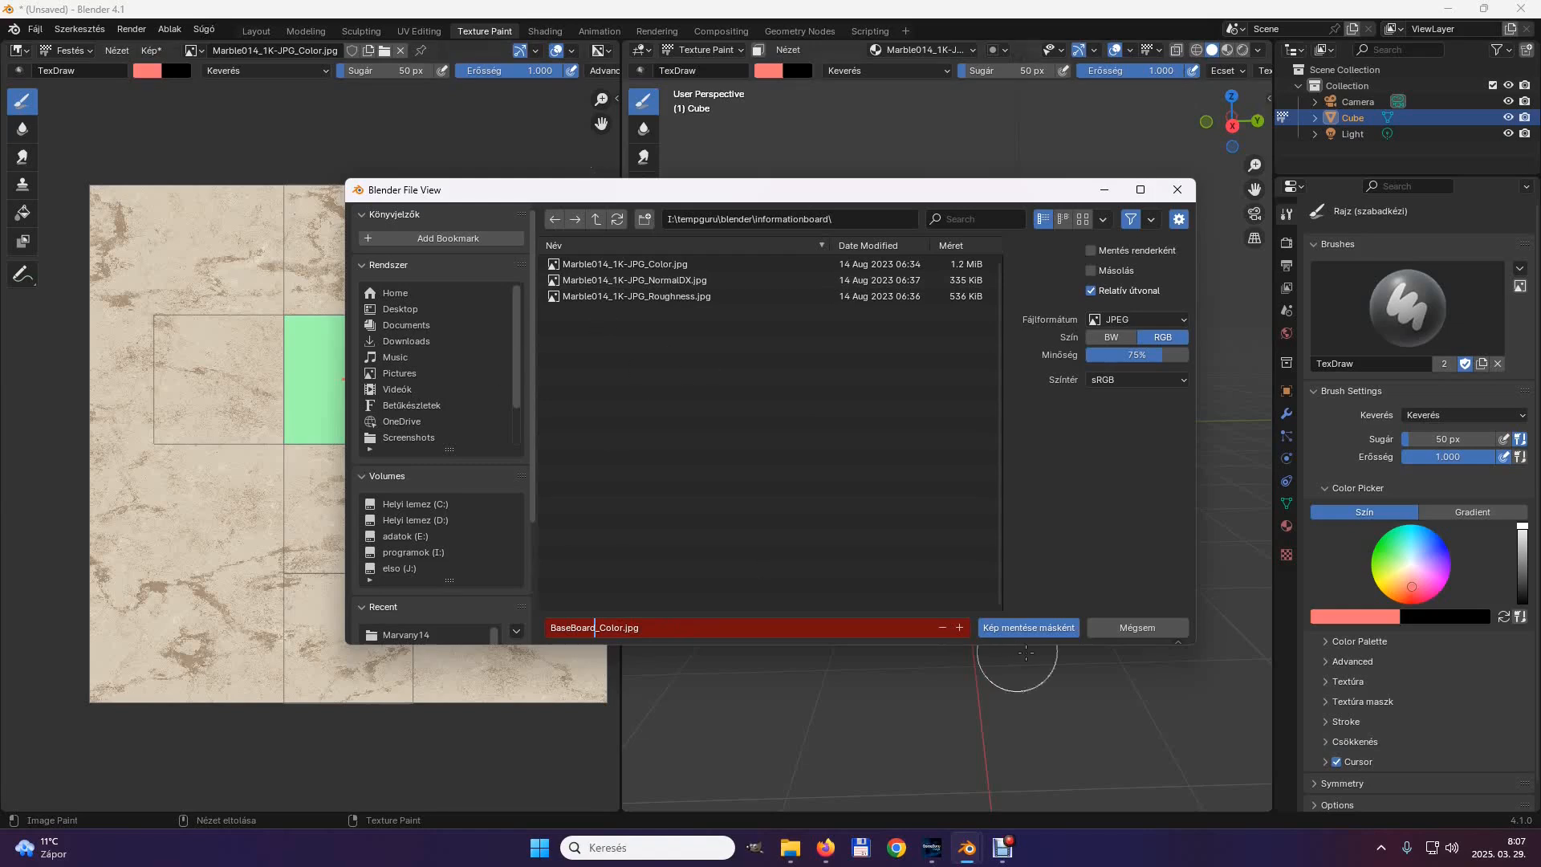
click(1030, 625)
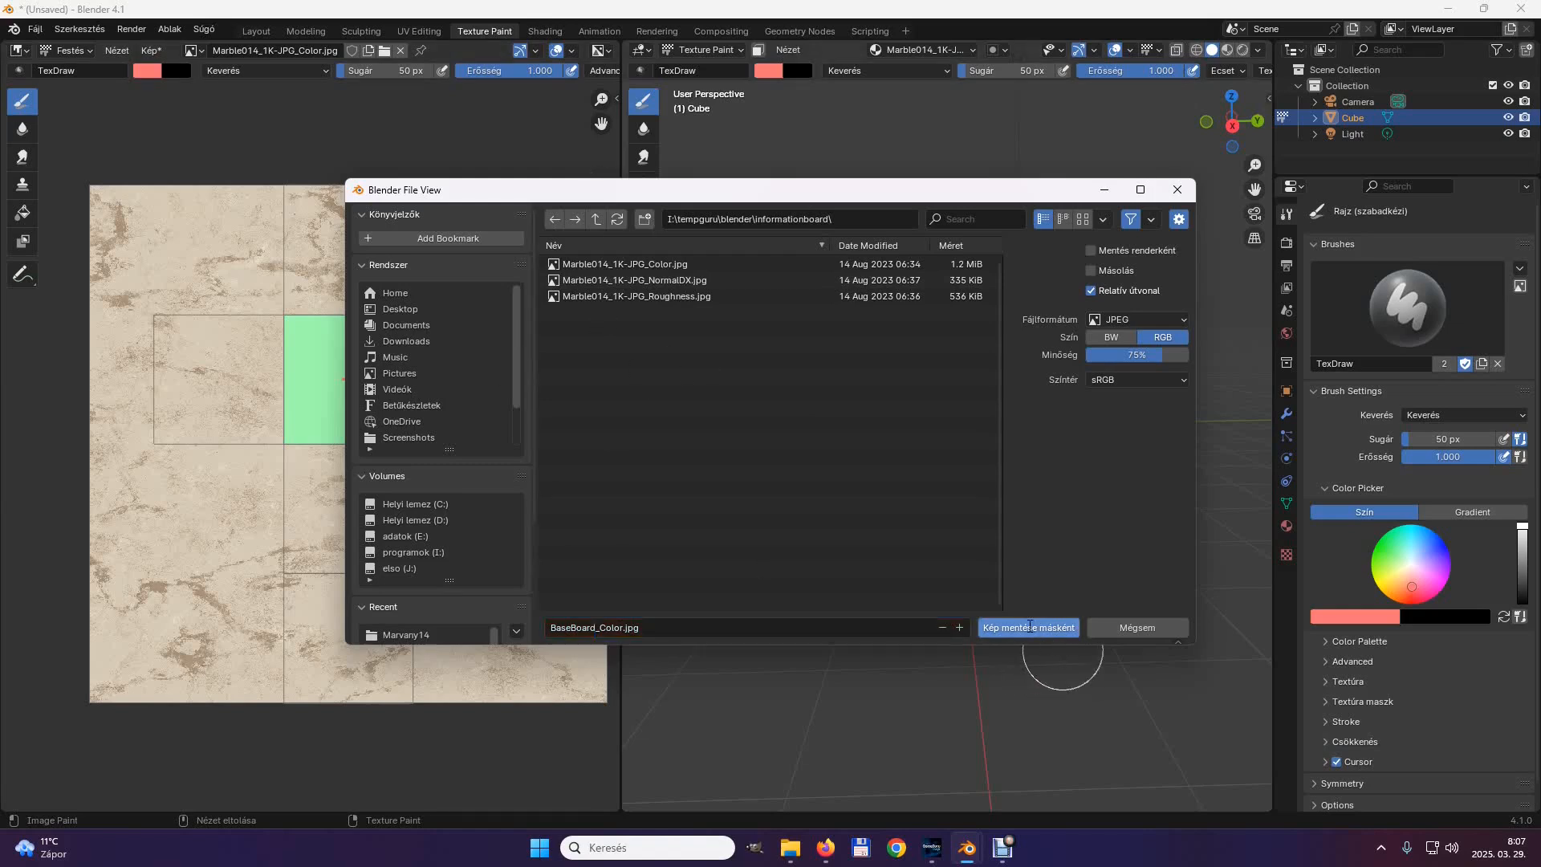
click(1029, 626)
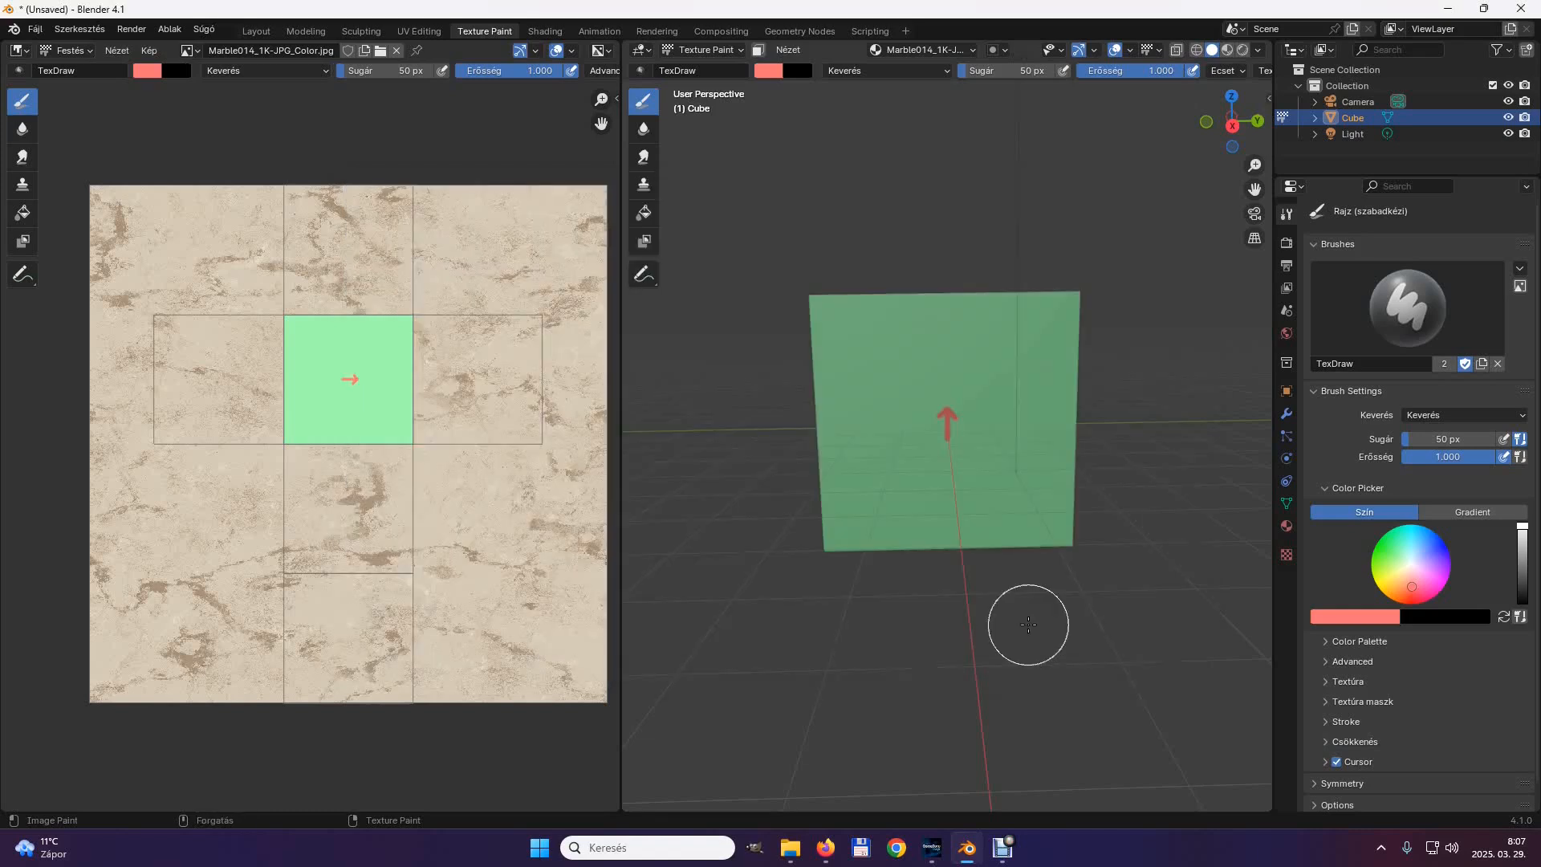
In the Layout workspace, export the scene in FBX format as informationboard.fbx to the I:\tempguru\blender\informationboard folder.
scroll(706, 449, down, 1)
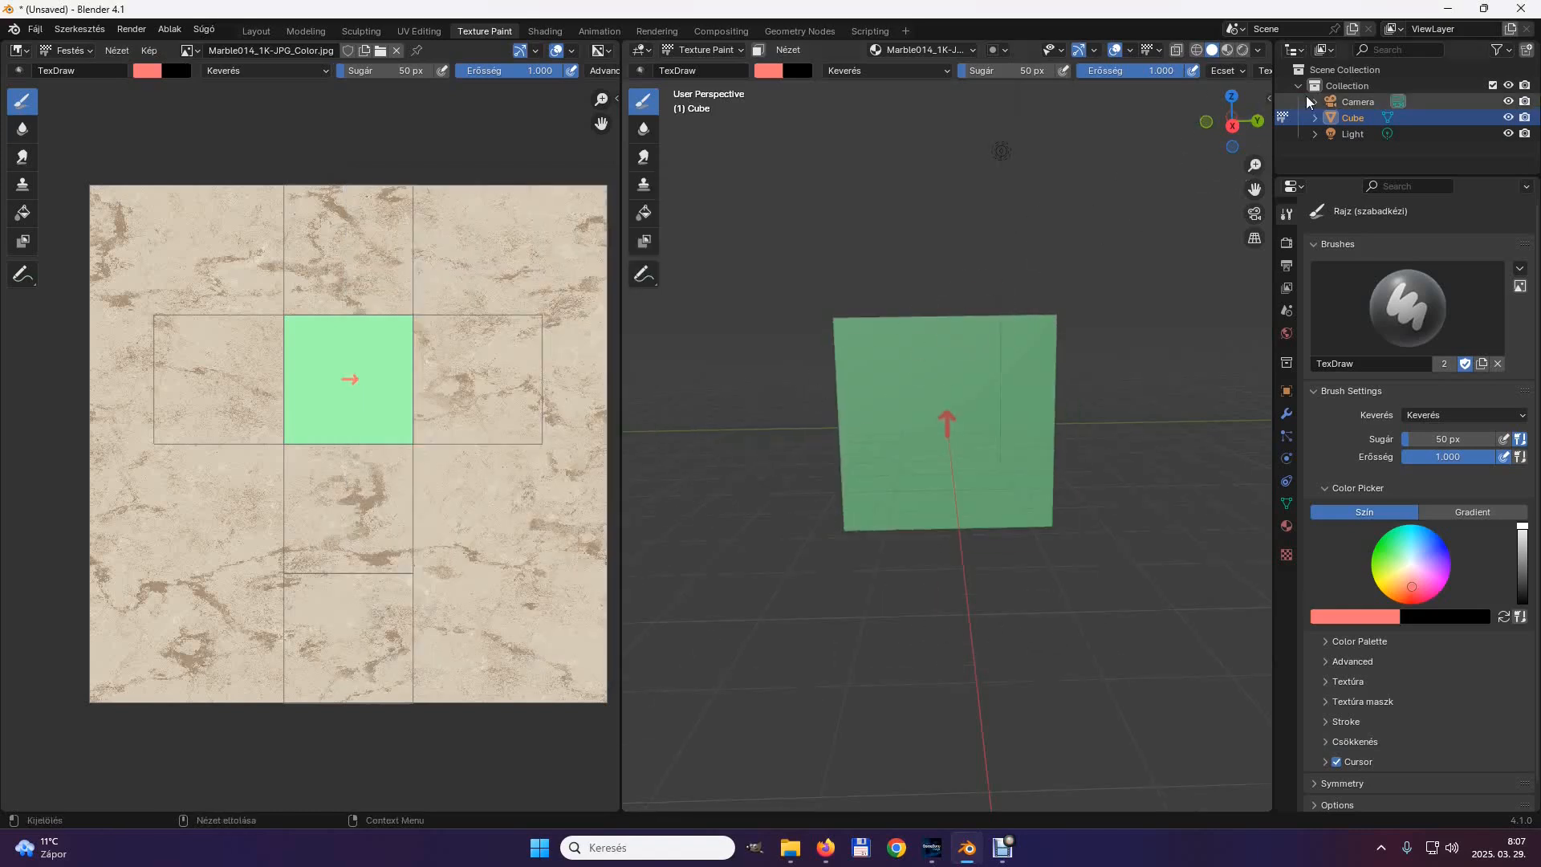
click(257, 31)
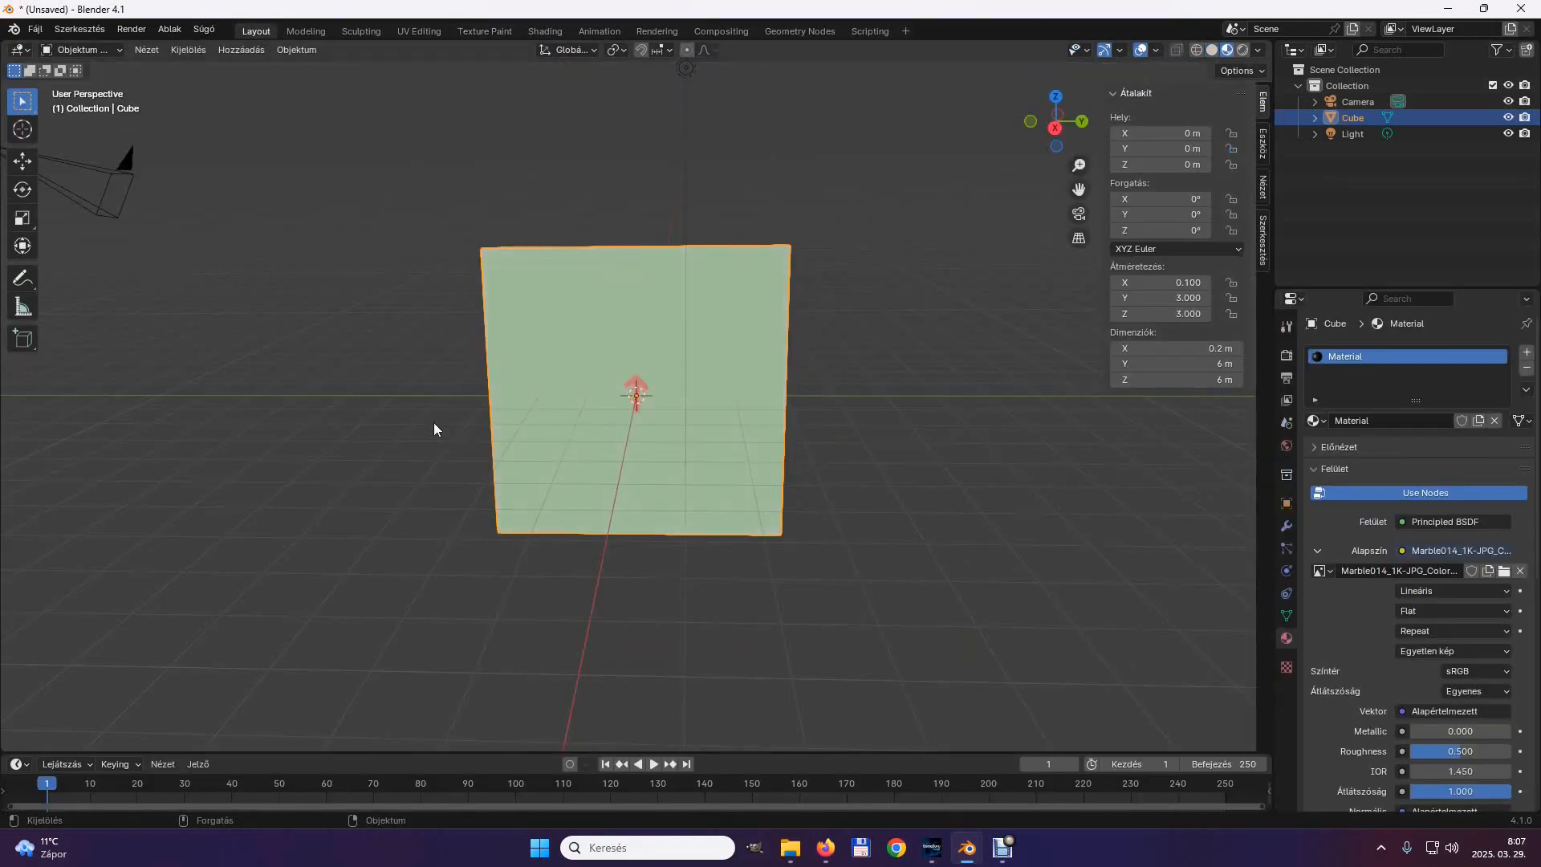
middle_drag(456, 549, 67, 32)
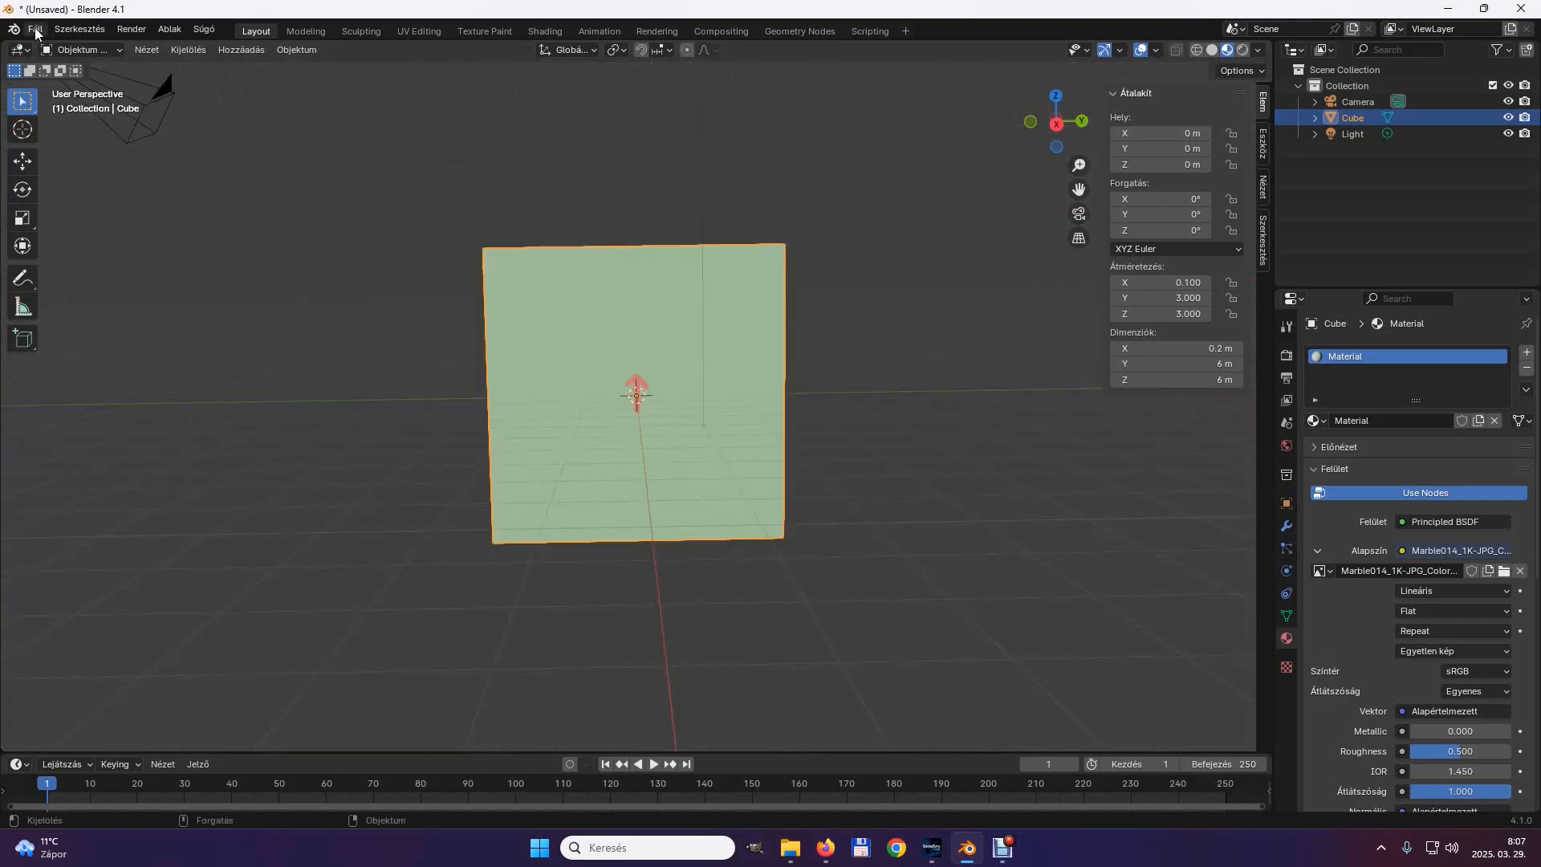
click(36, 30)
mouse_move(69, 280)
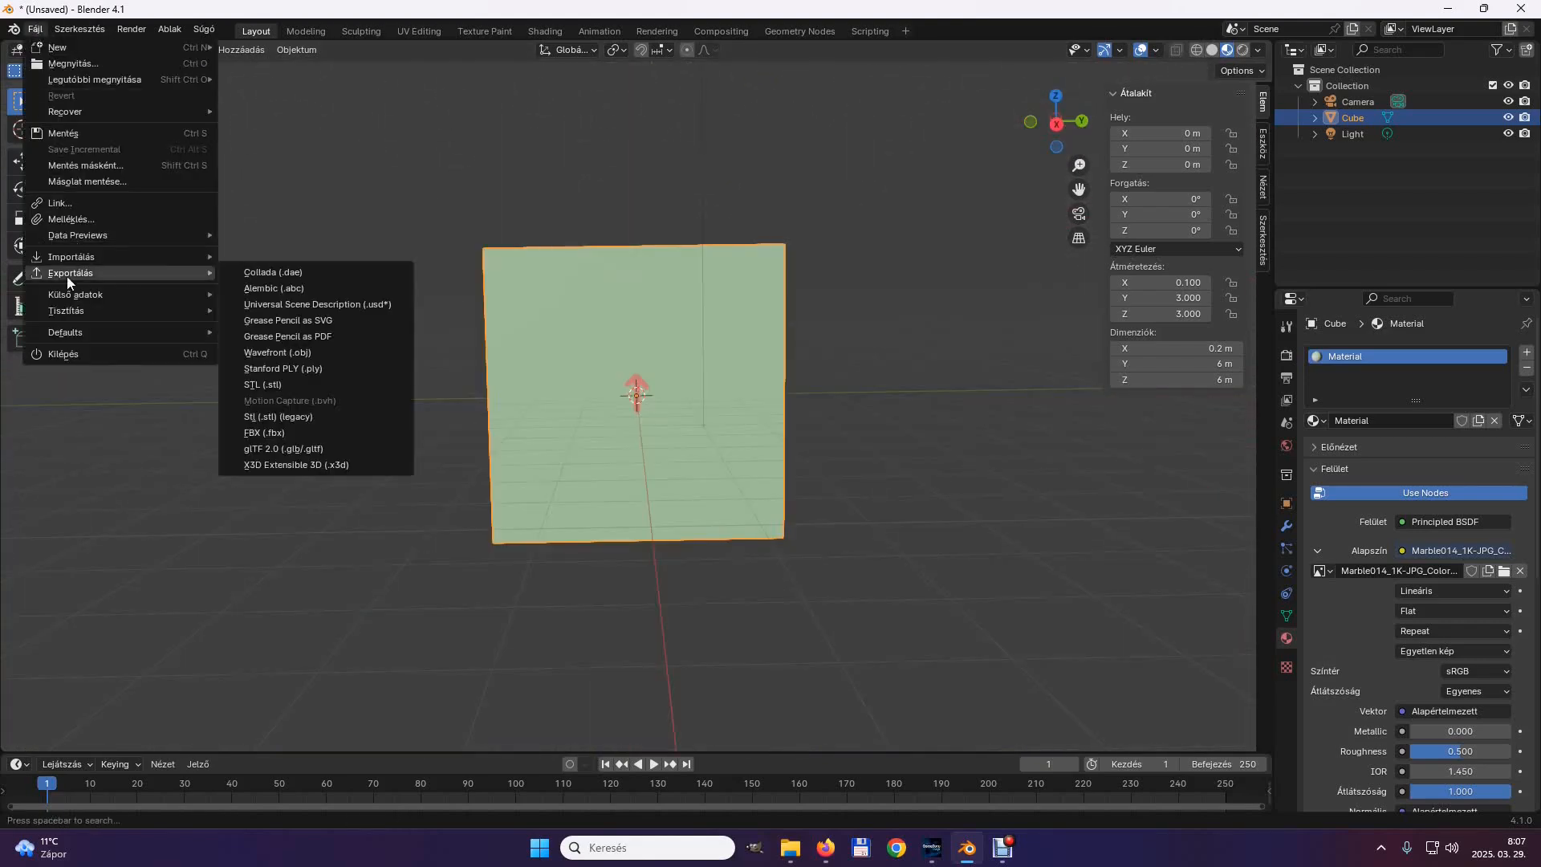
click(272, 433)
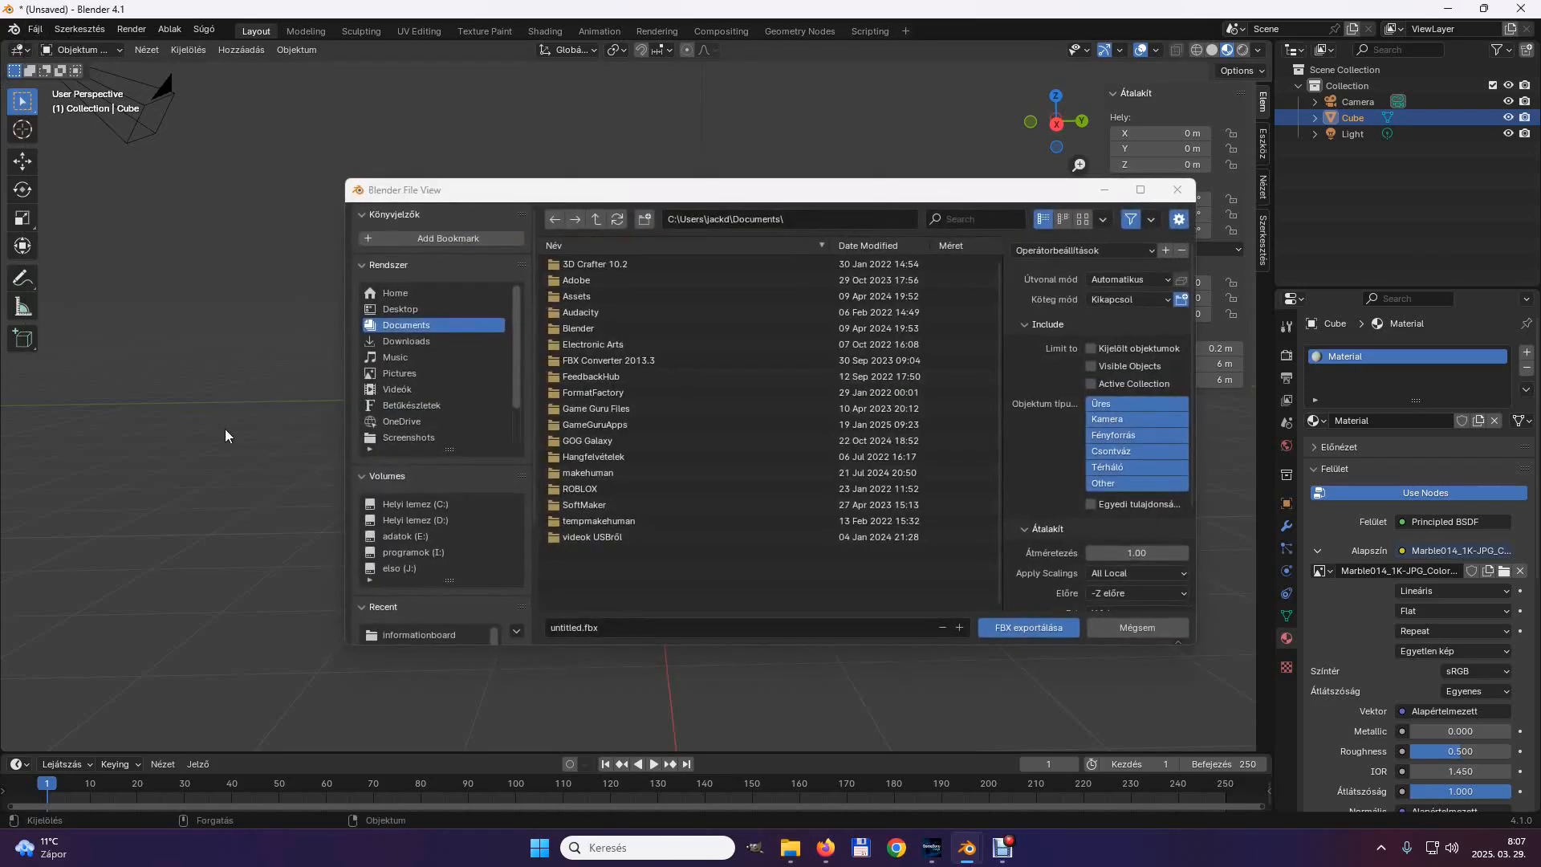
click(409, 552)
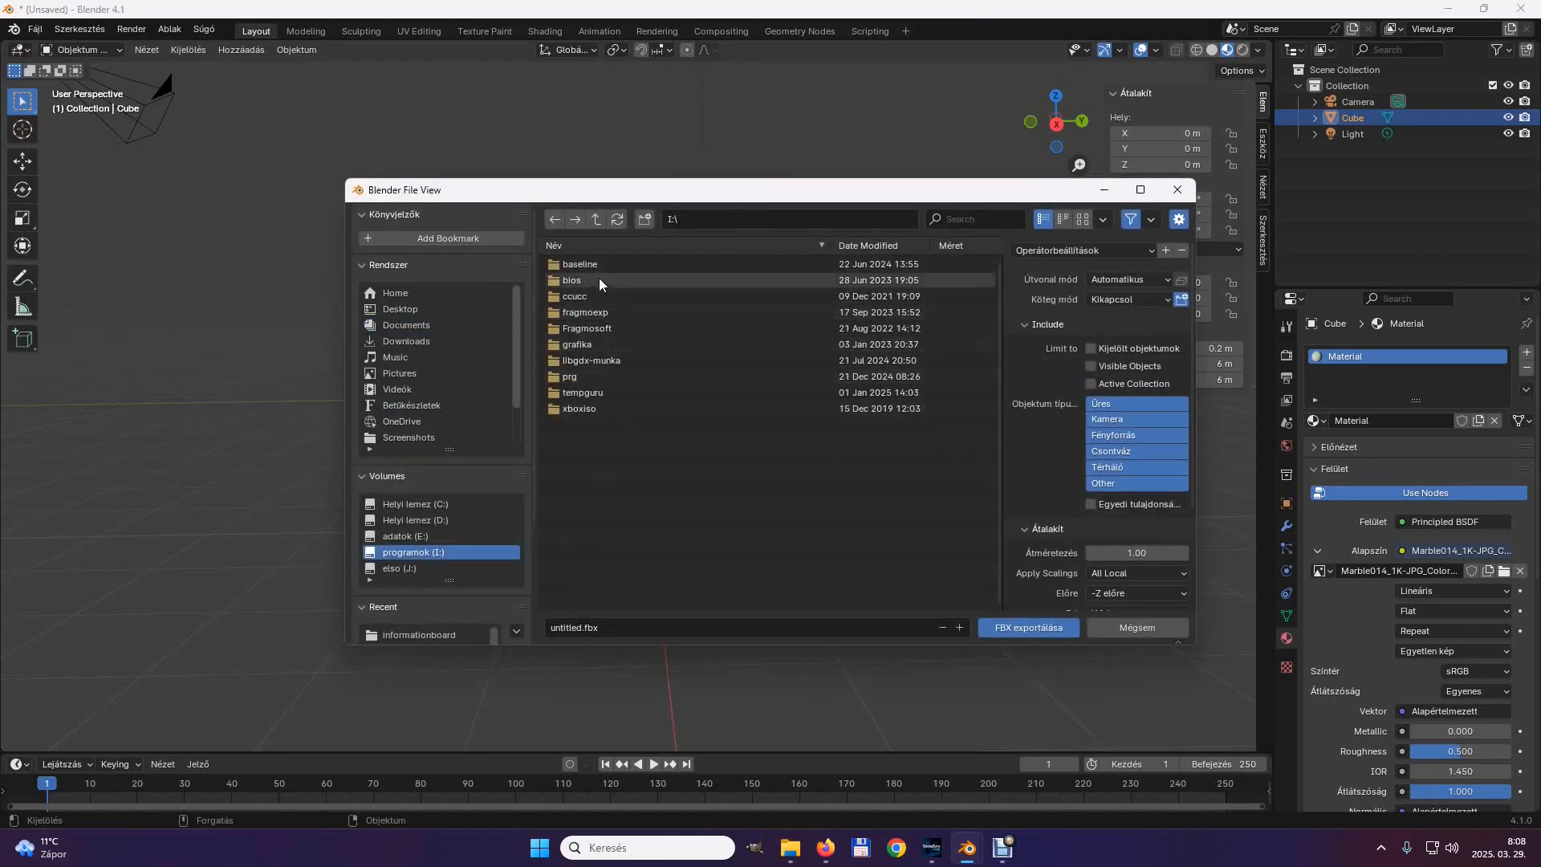
click(570, 393)
click(568, 296)
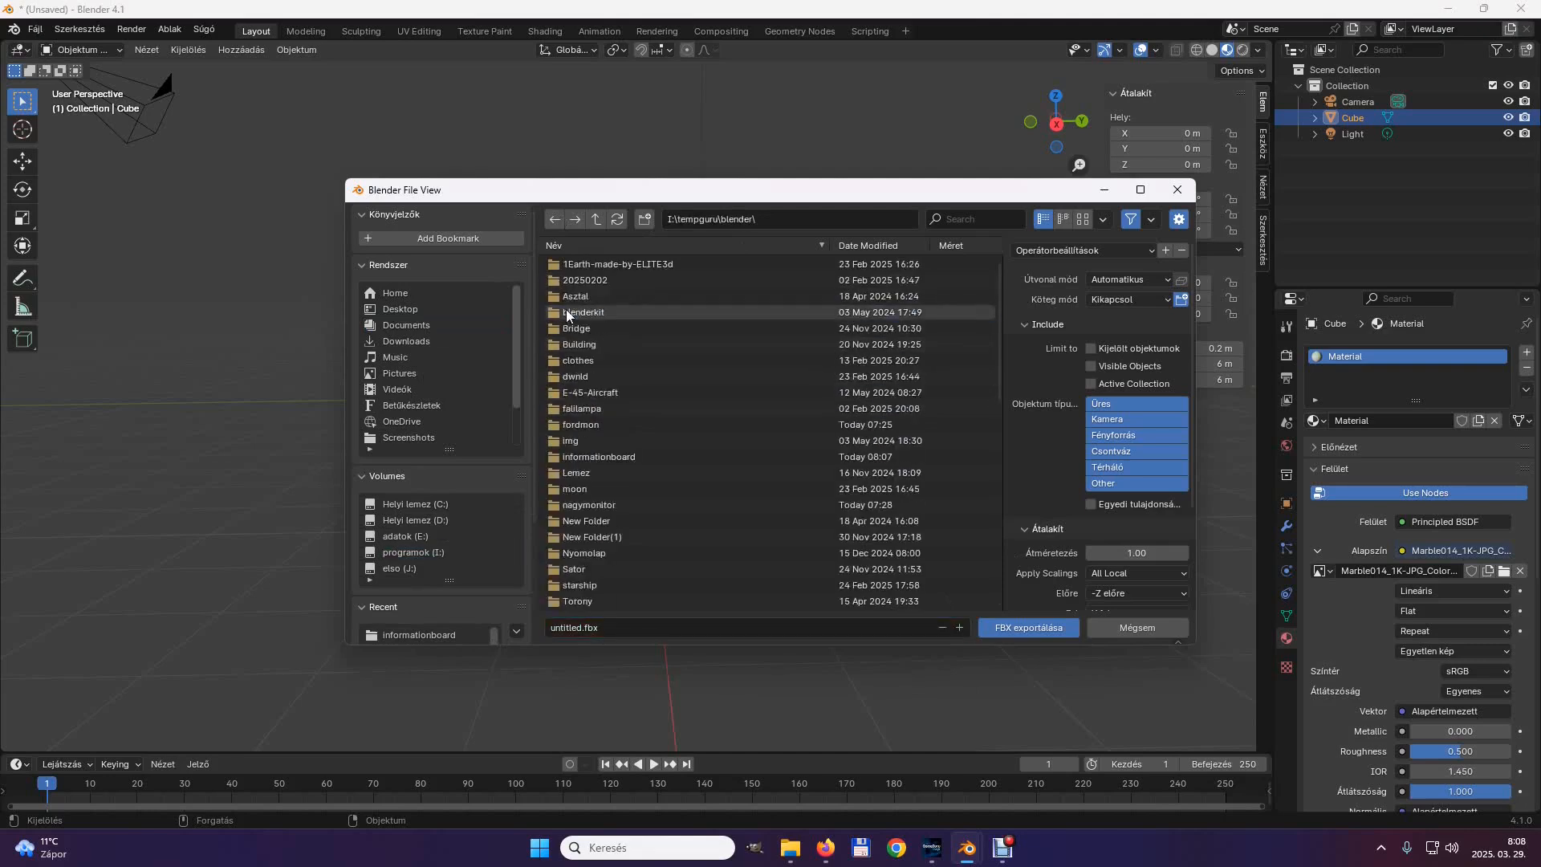
click(598, 457)
click(578, 629)
text(informationboard)
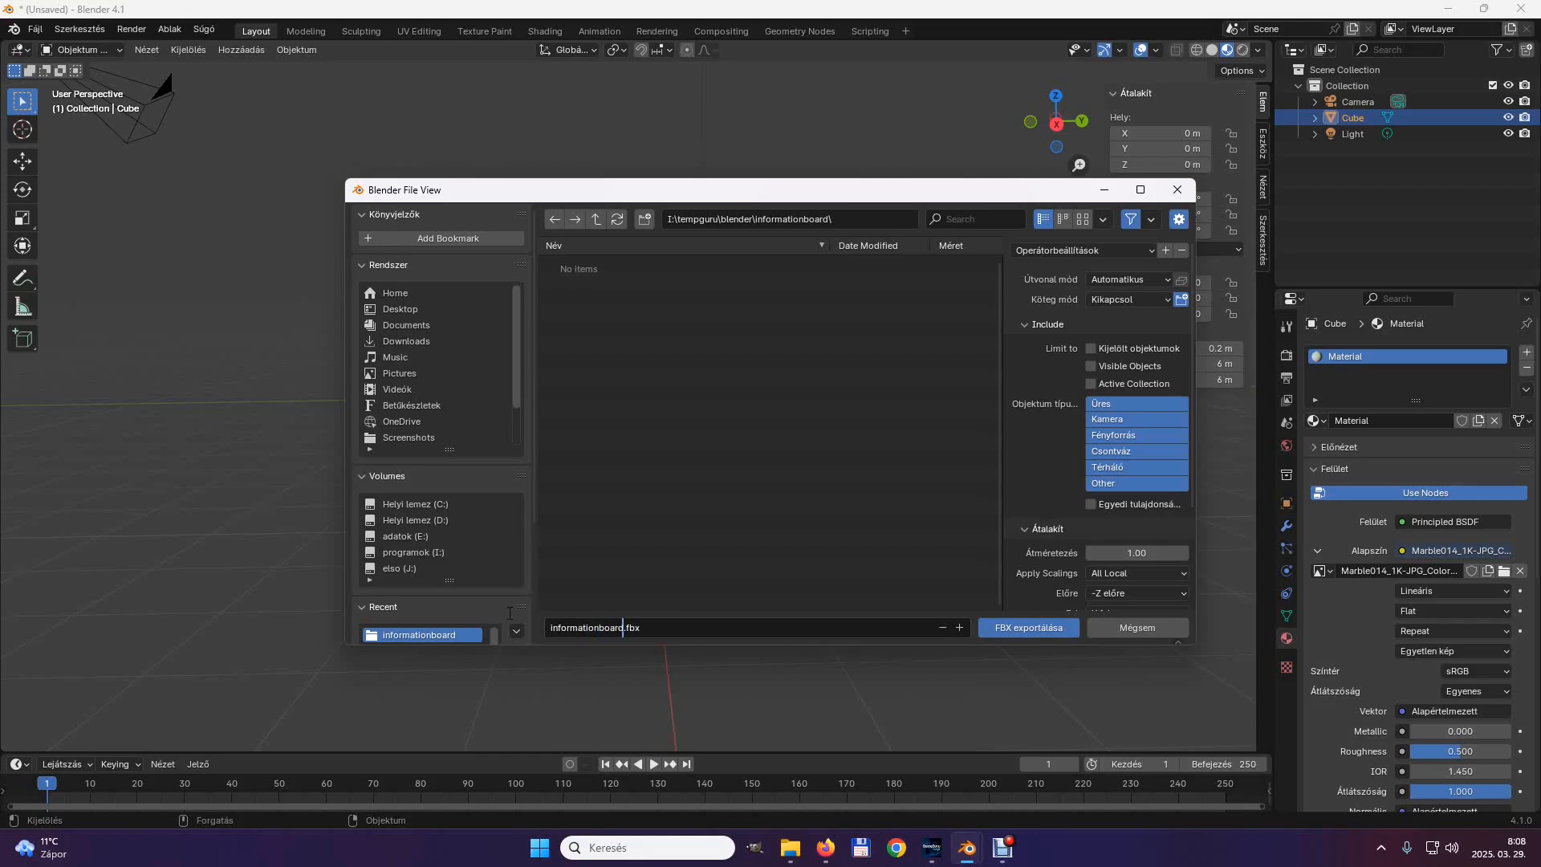
click(1030, 628)
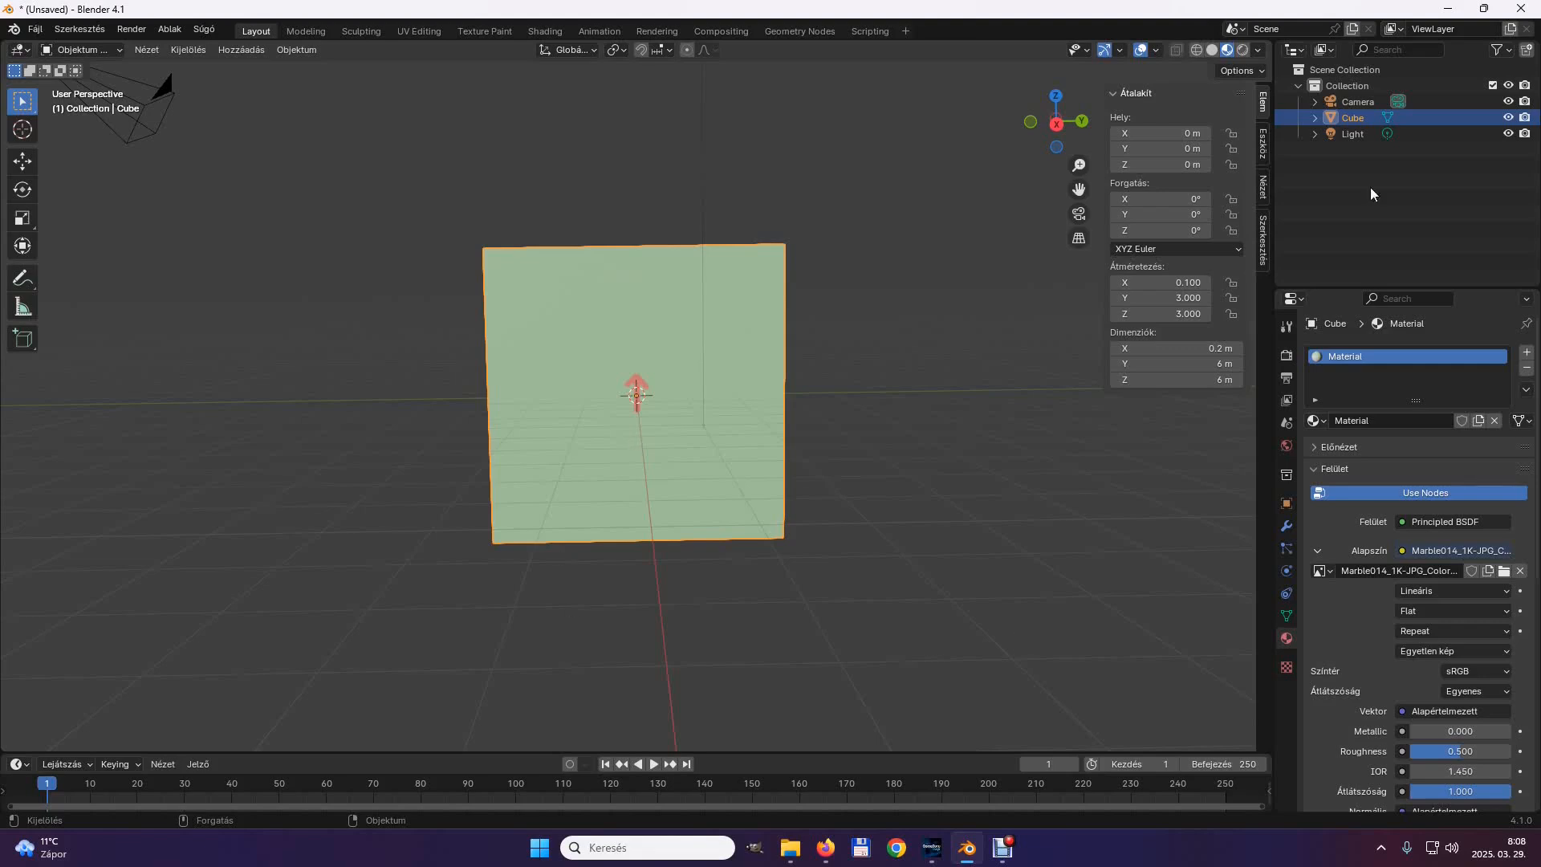
Switch to the informationboard folder in File Explorer and check BaseBoard_Color.jpg in the Photos viewer, closing it after viewing.
click(1449, 14)
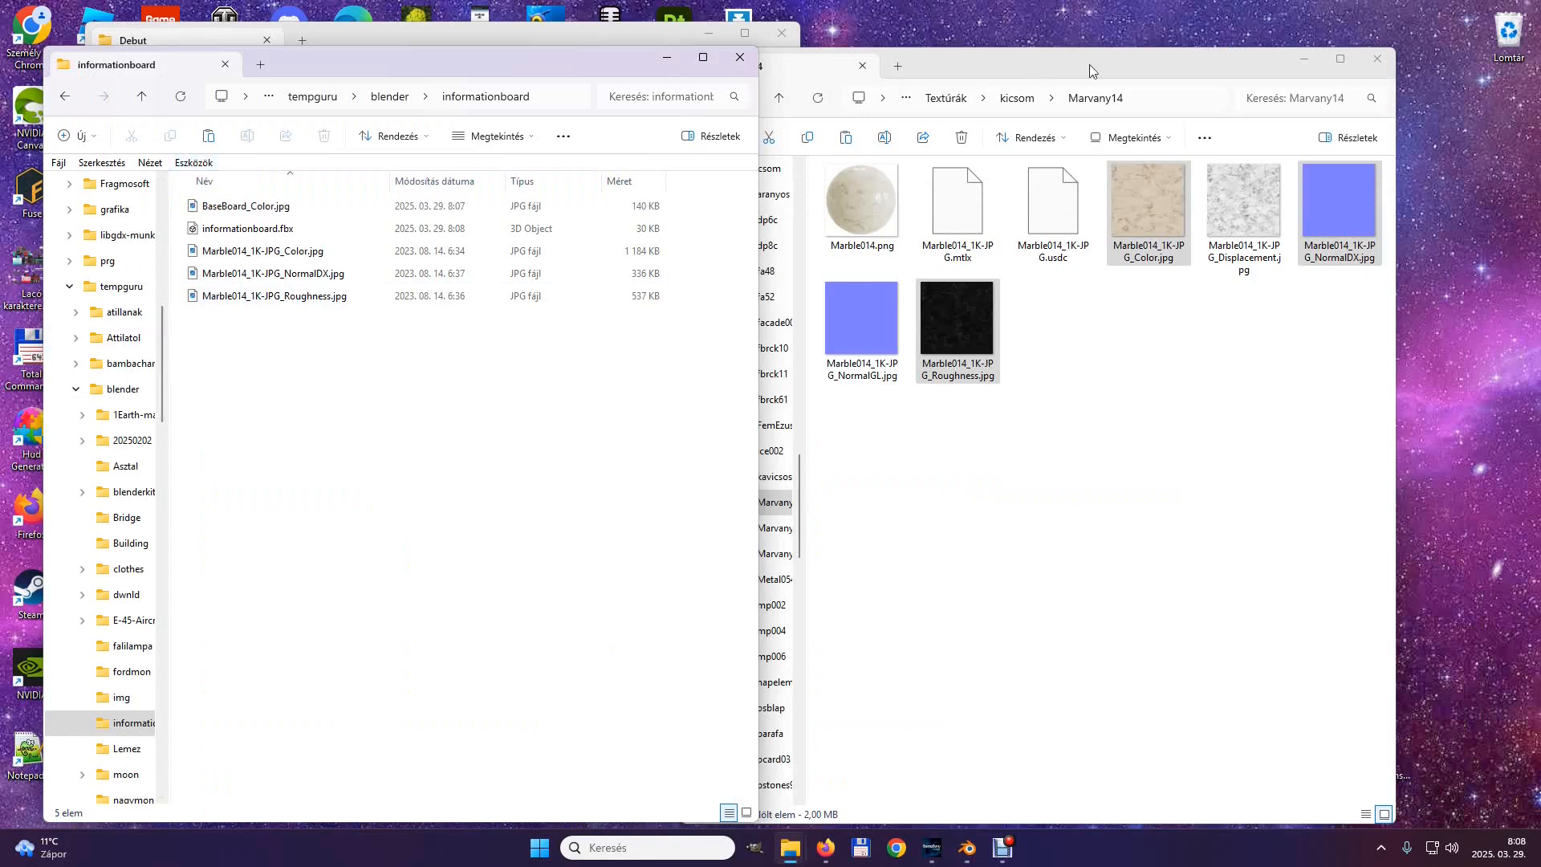
click(1306, 64)
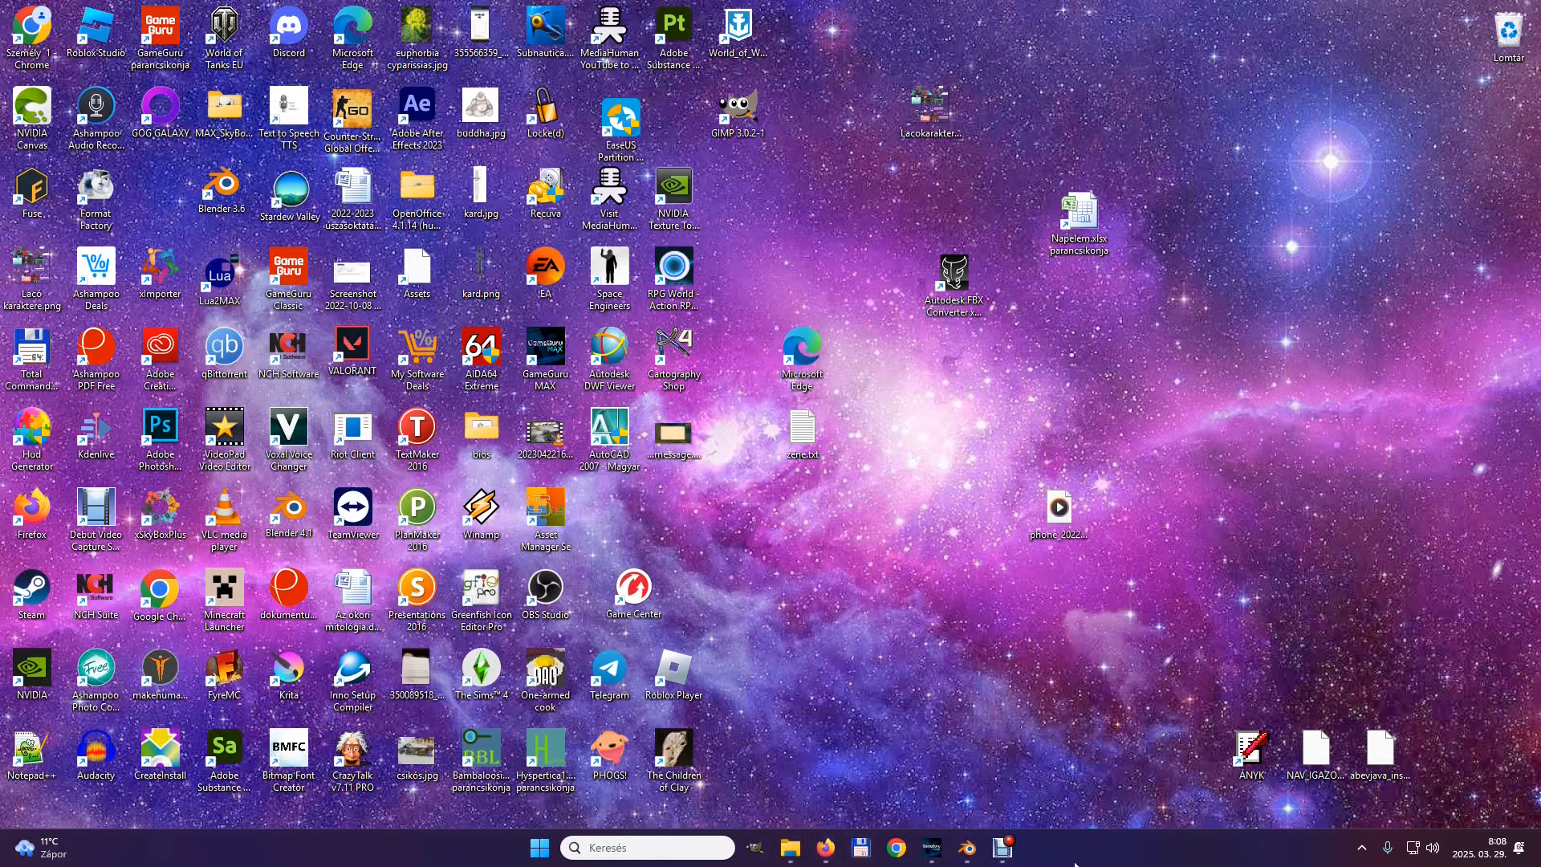
click(790, 848)
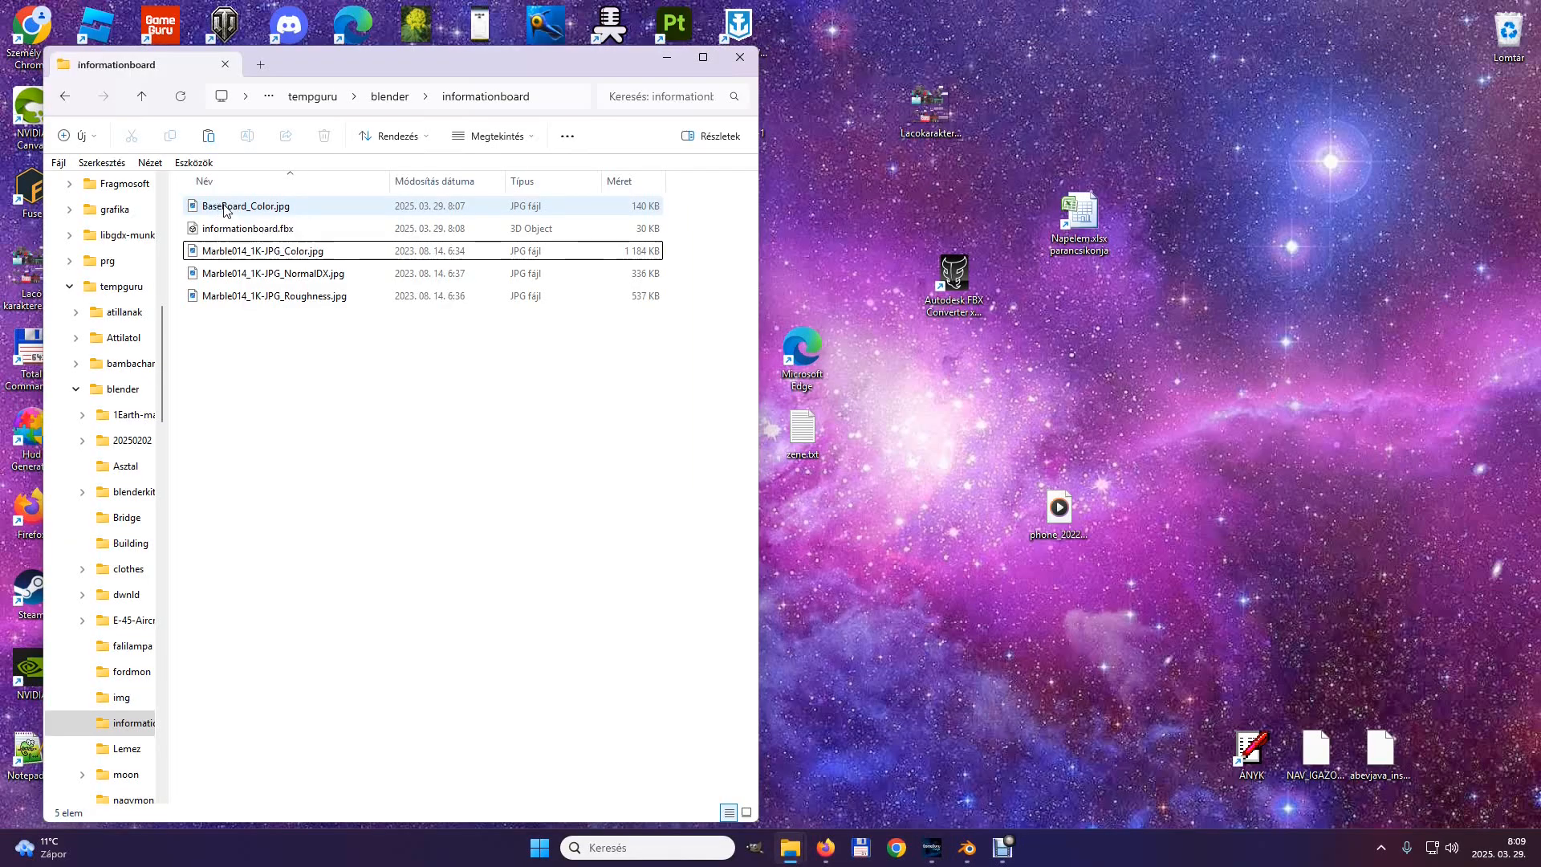
click(223, 208)
double_click(225, 209)
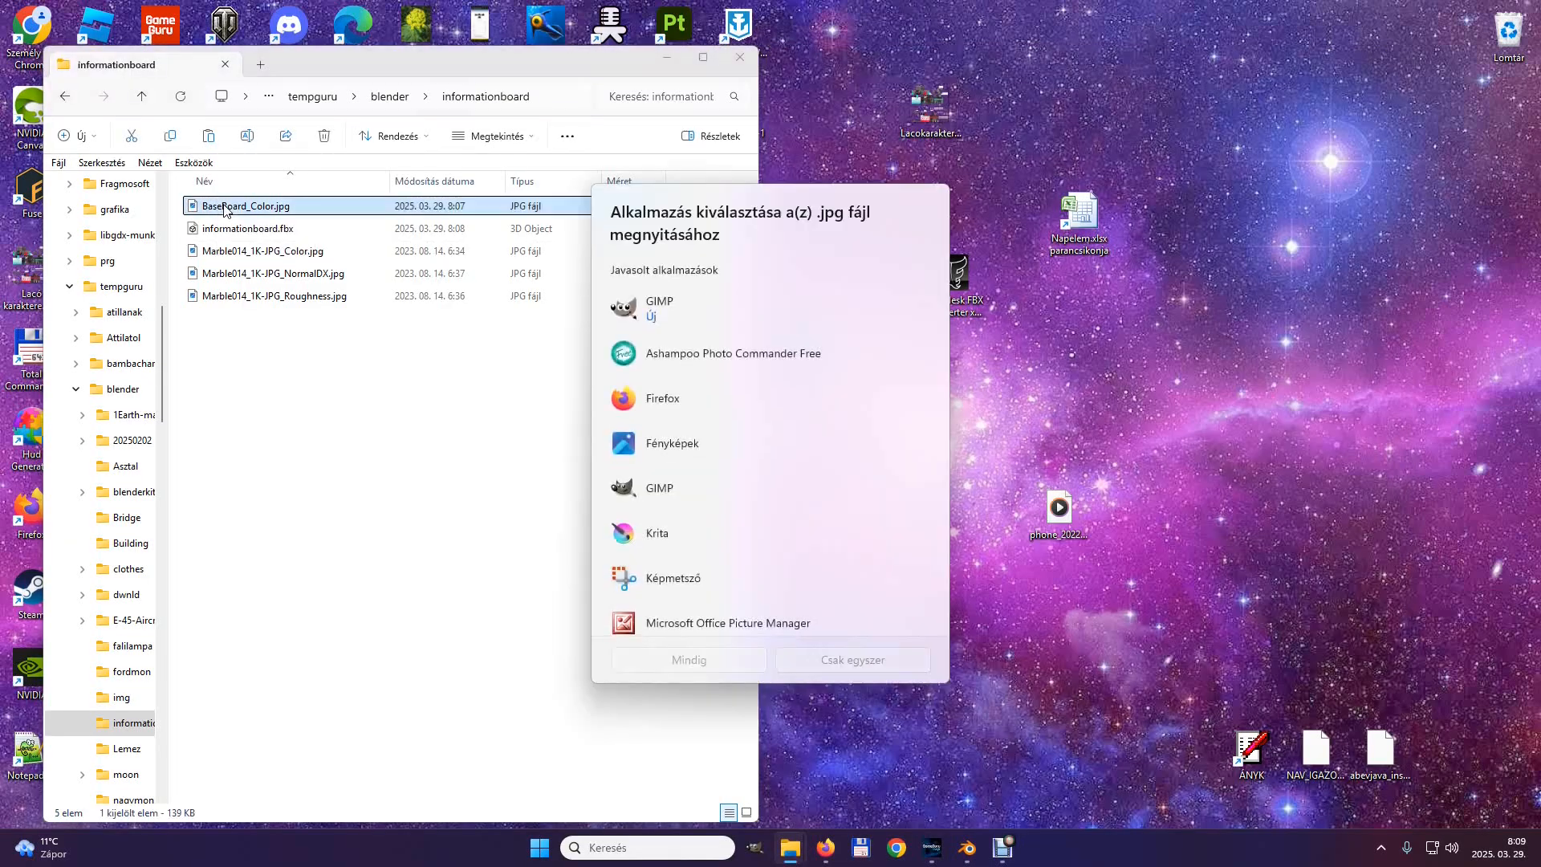
double_click(675, 446)
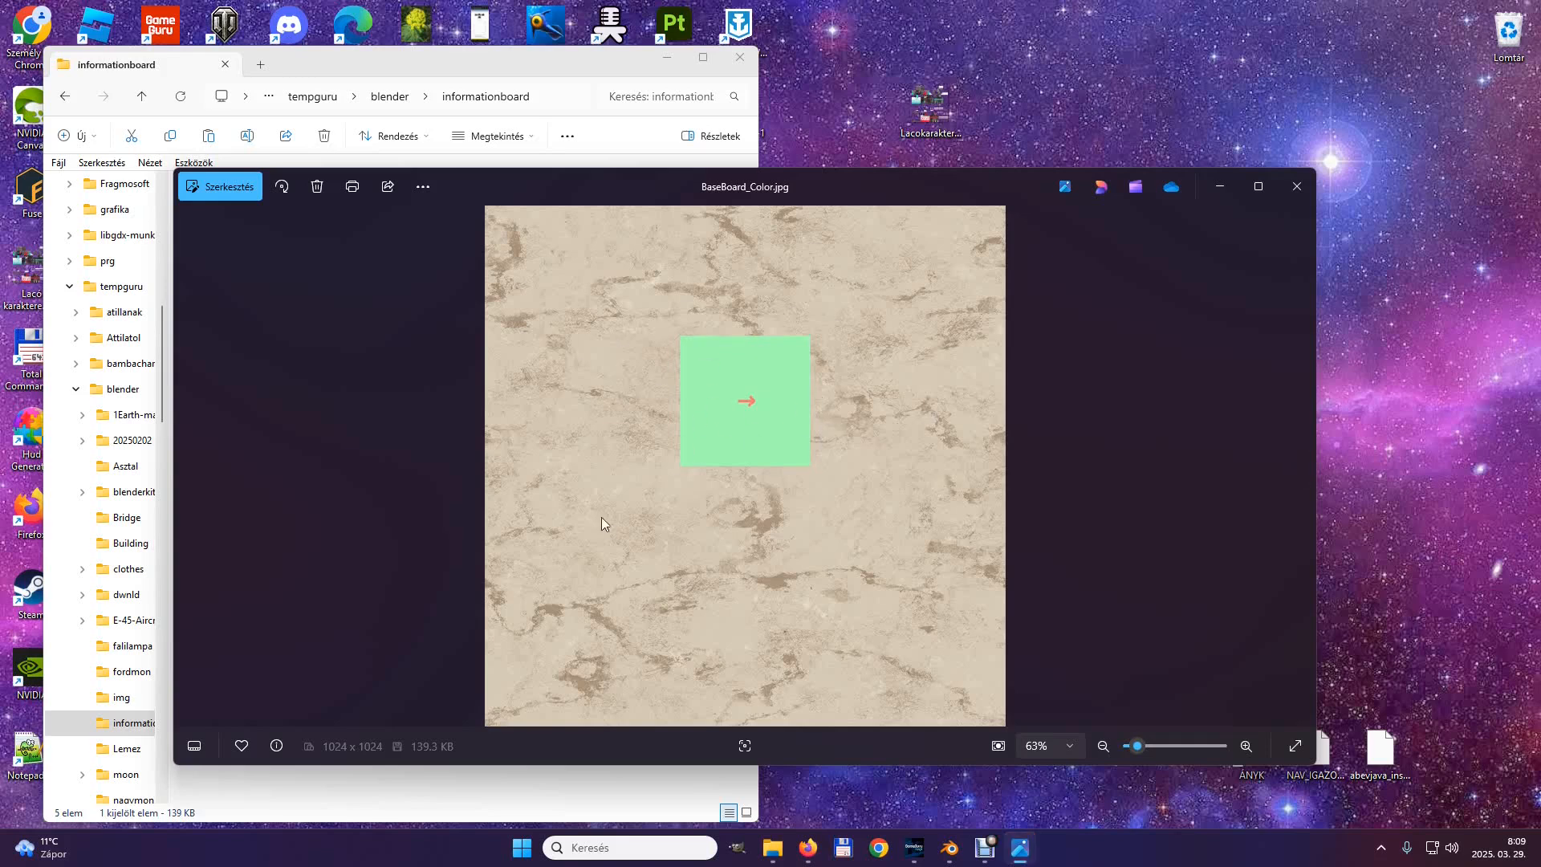
click(1301, 186)
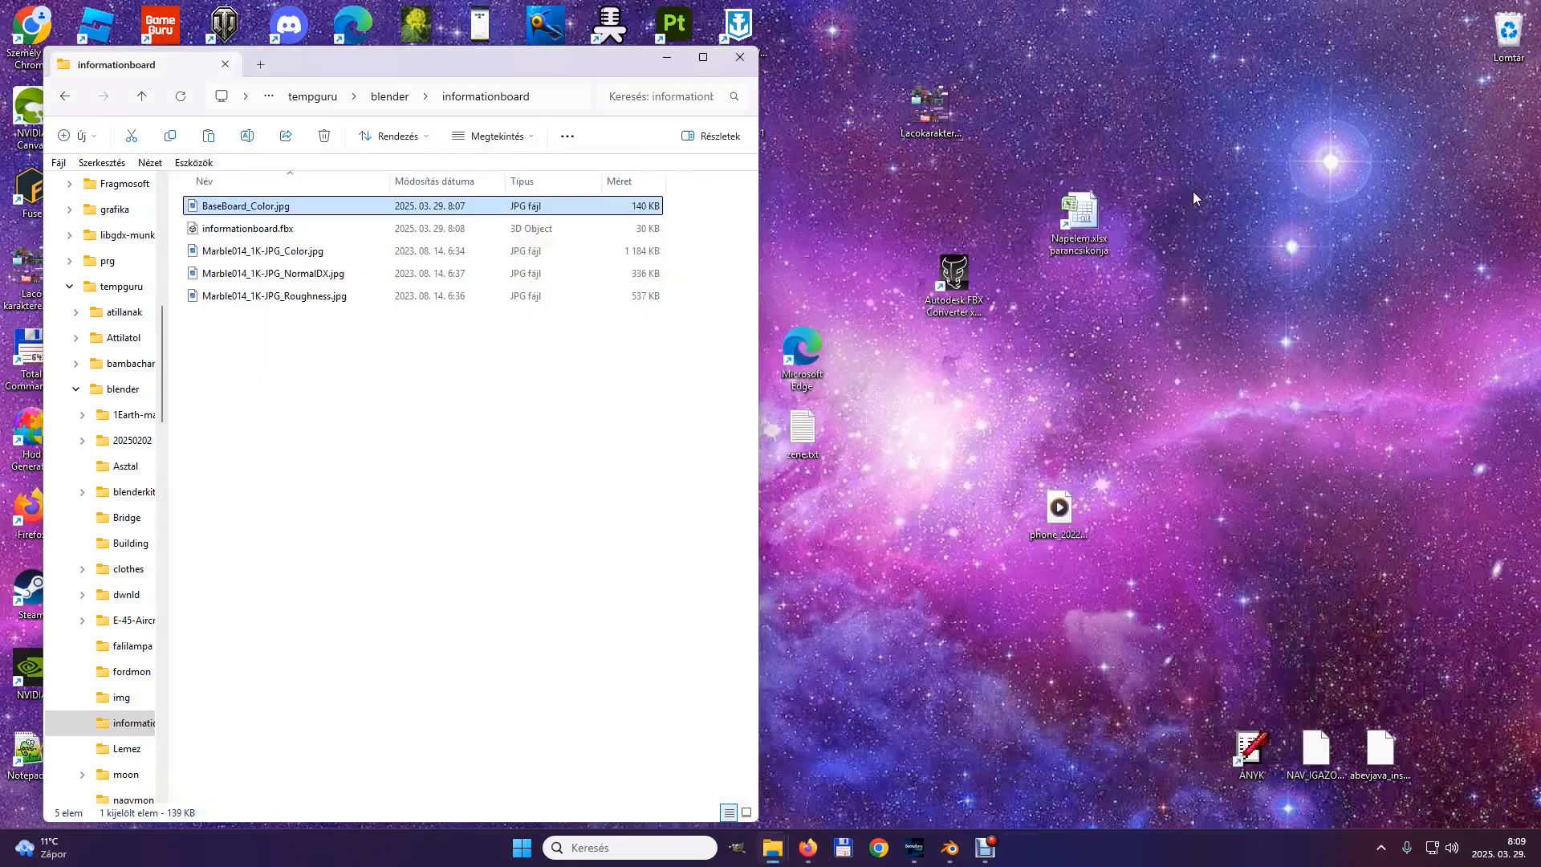
Open BaseBoard_Color.jpg in GIMP and rotate the whole image 90 degrees counterclockwise.
right_click(215, 210)
mouse_move(337, 293)
click(571, 372)
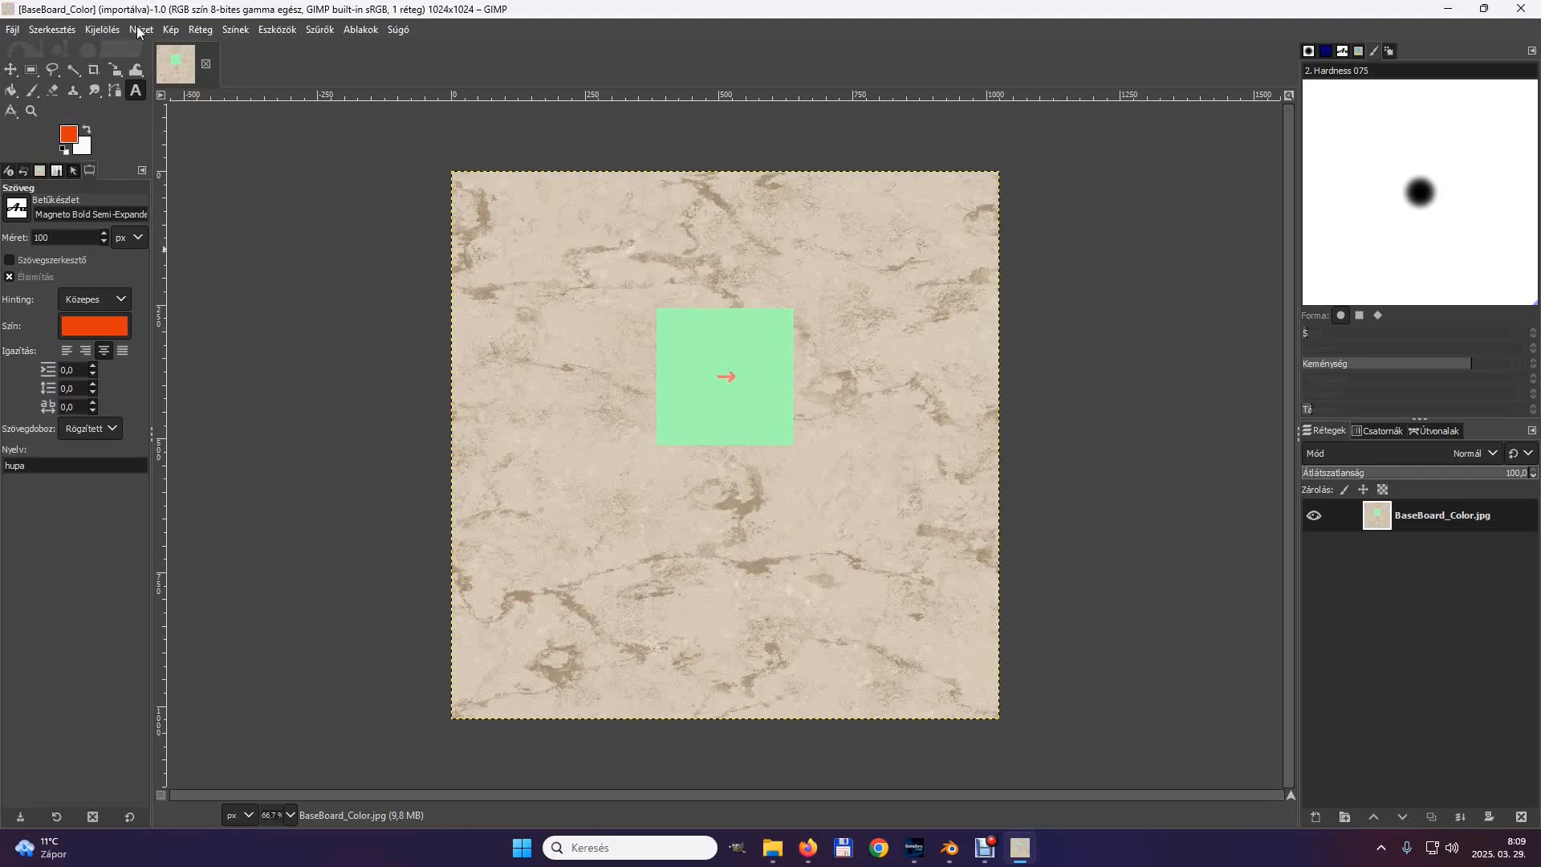
click(171, 30)
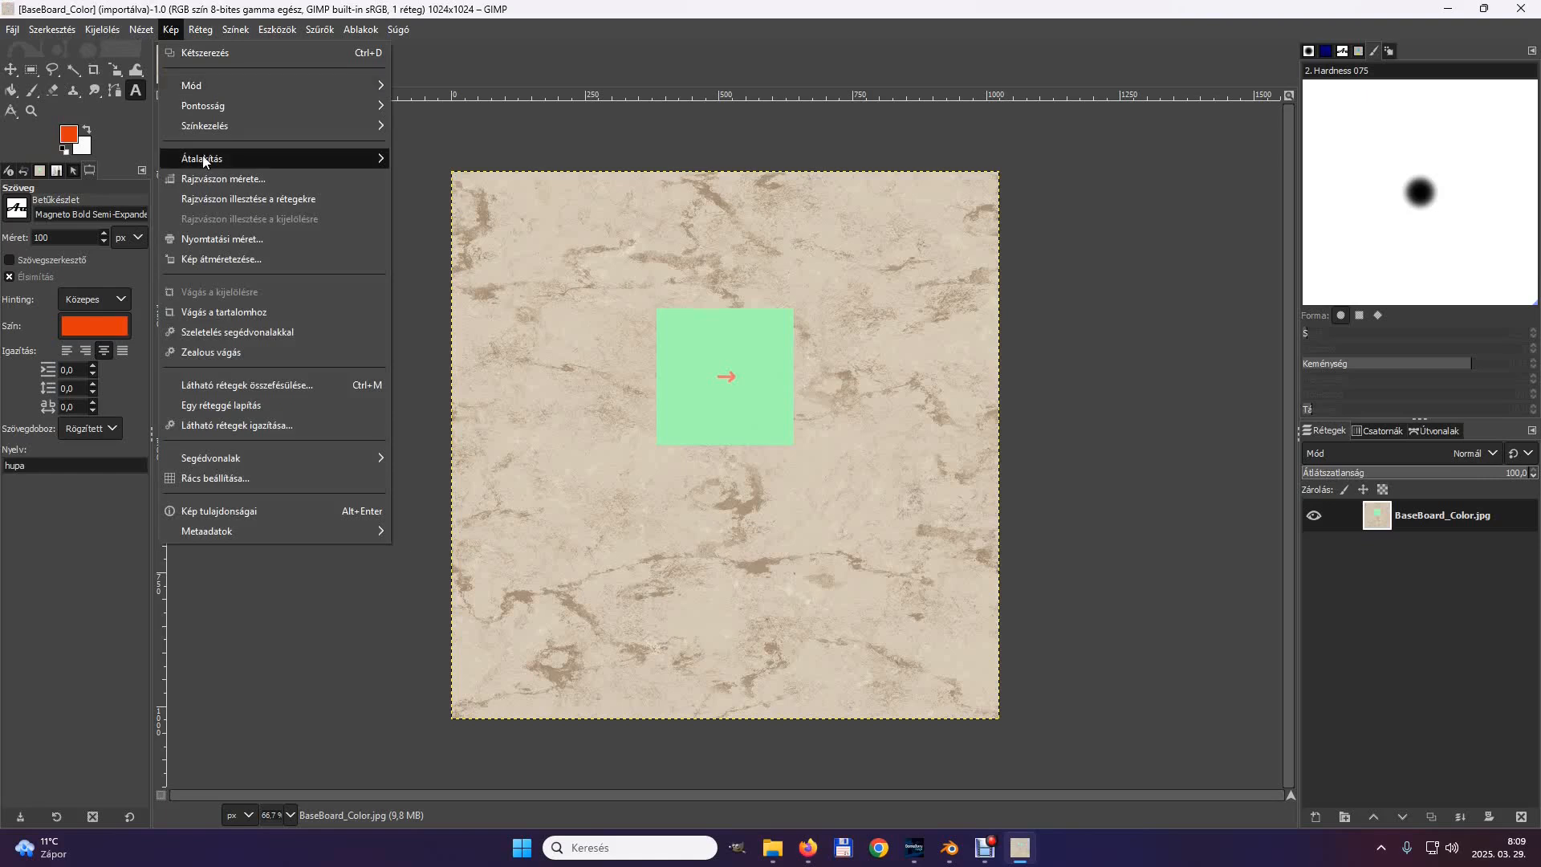
mouse_move(203, 160)
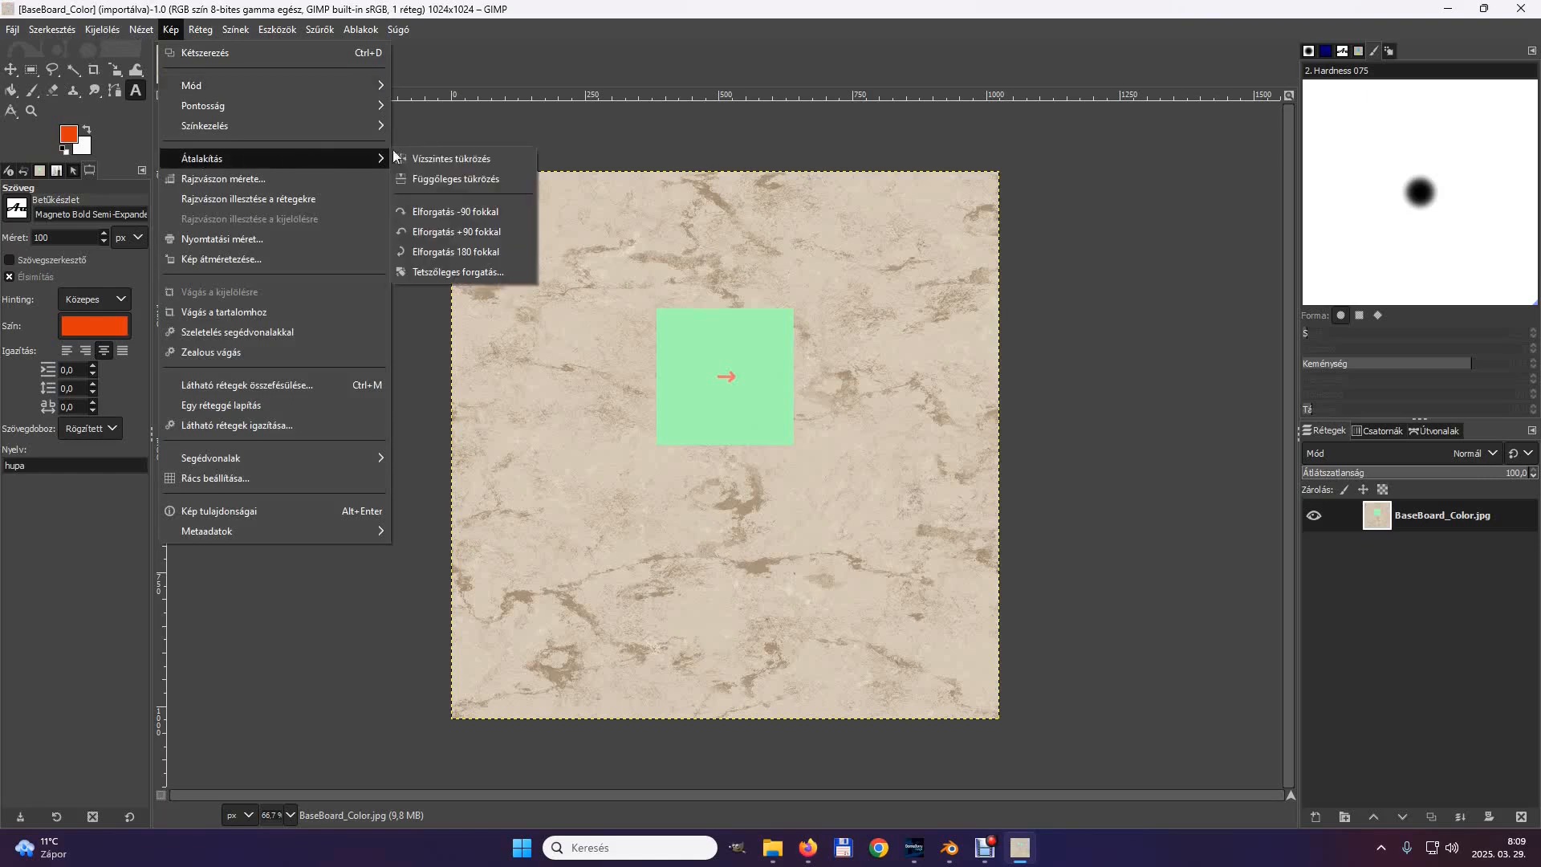
click(453, 233)
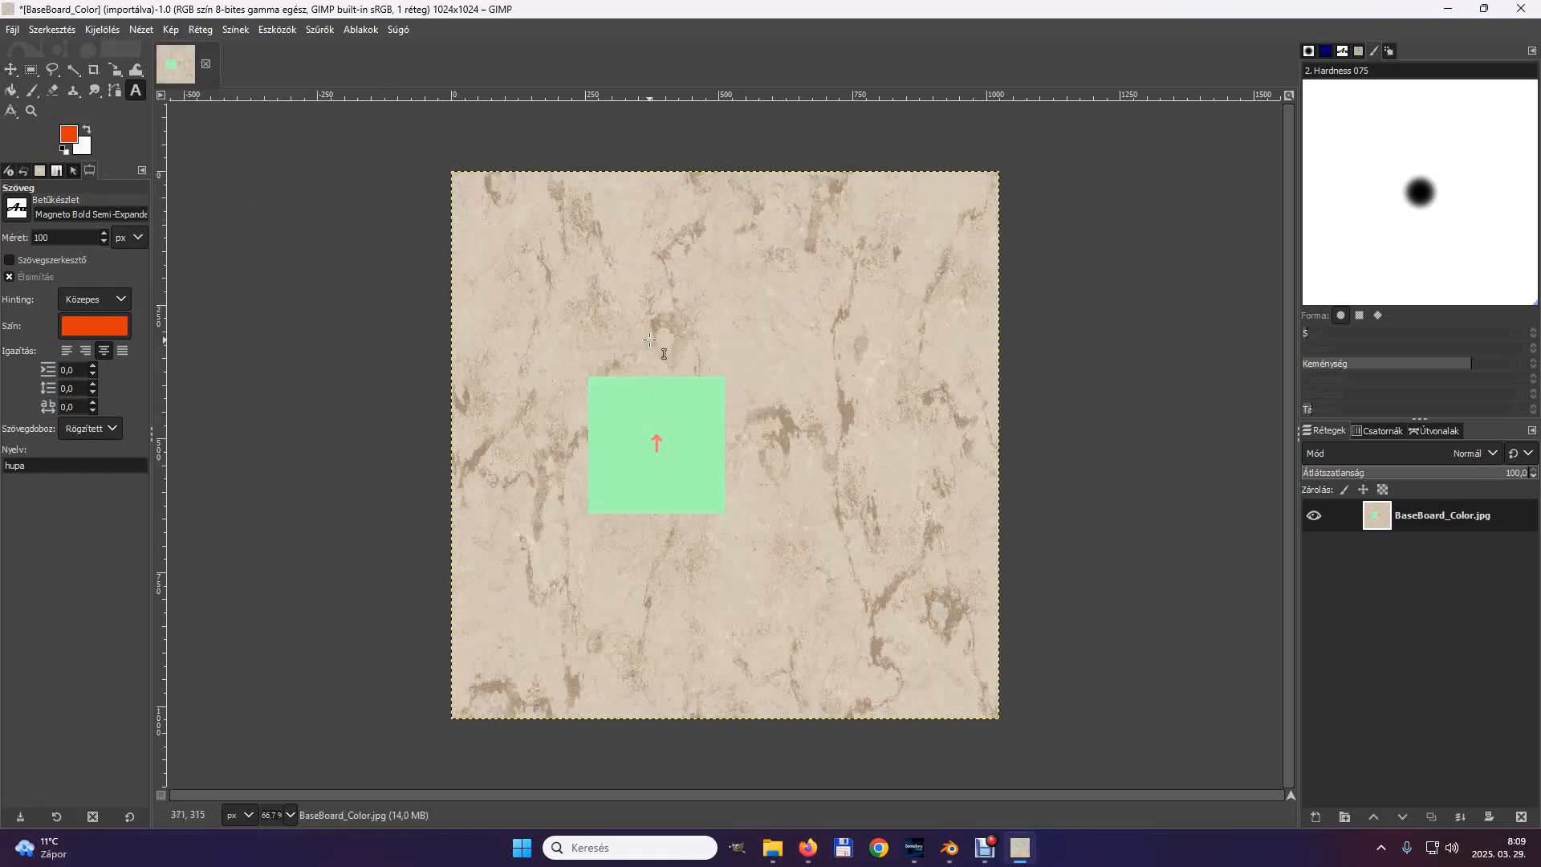
Sample the square's green (a2feb3) as the foreground colour and cover the red arrow with the Paintbrush.
click(138, 30)
mouse_move(296, 113)
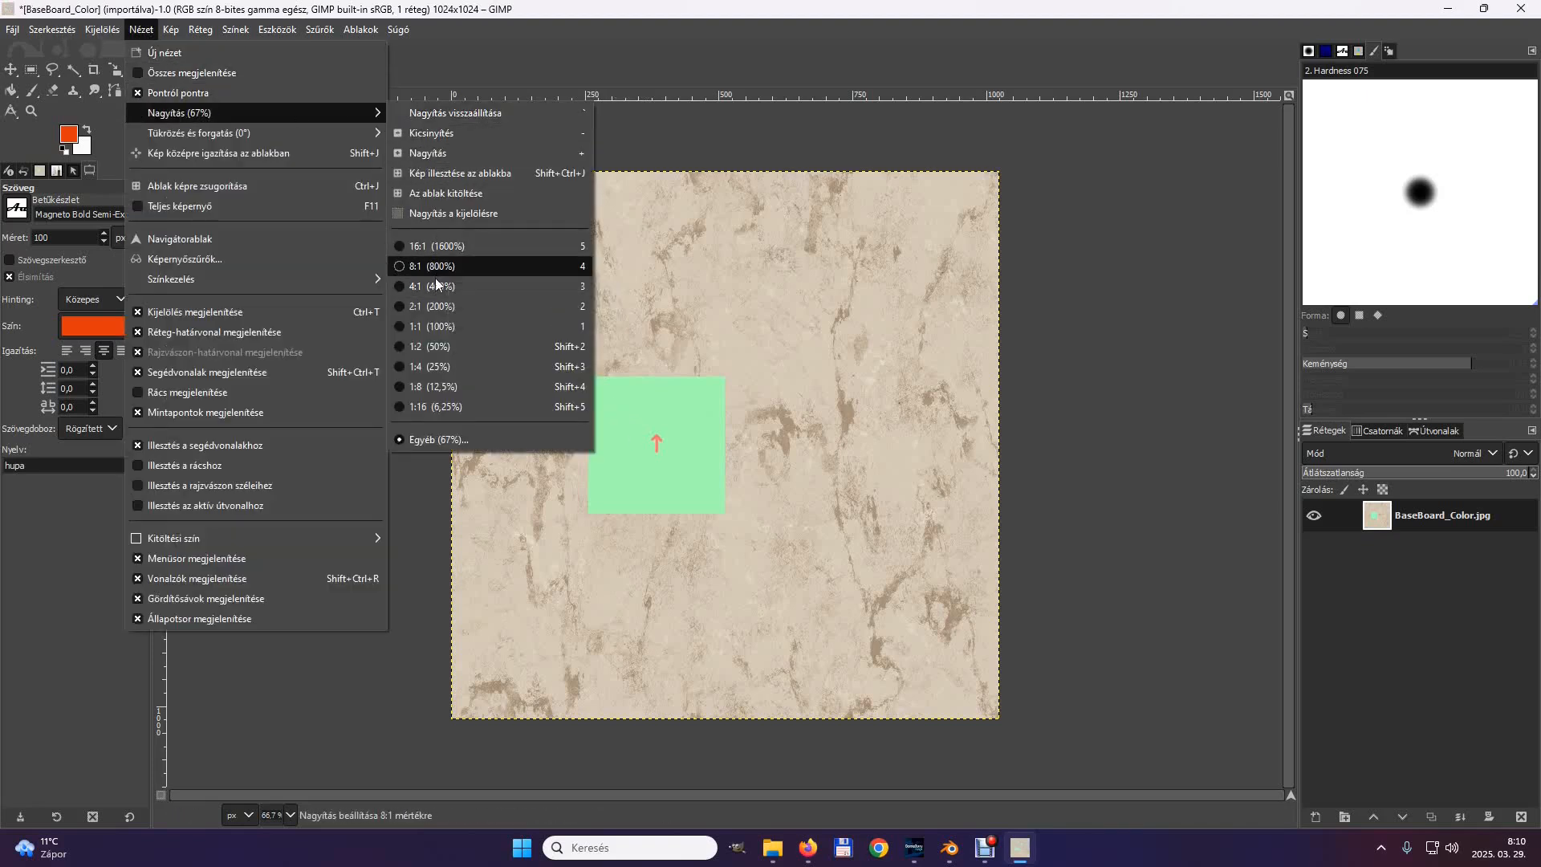
click(432, 310)
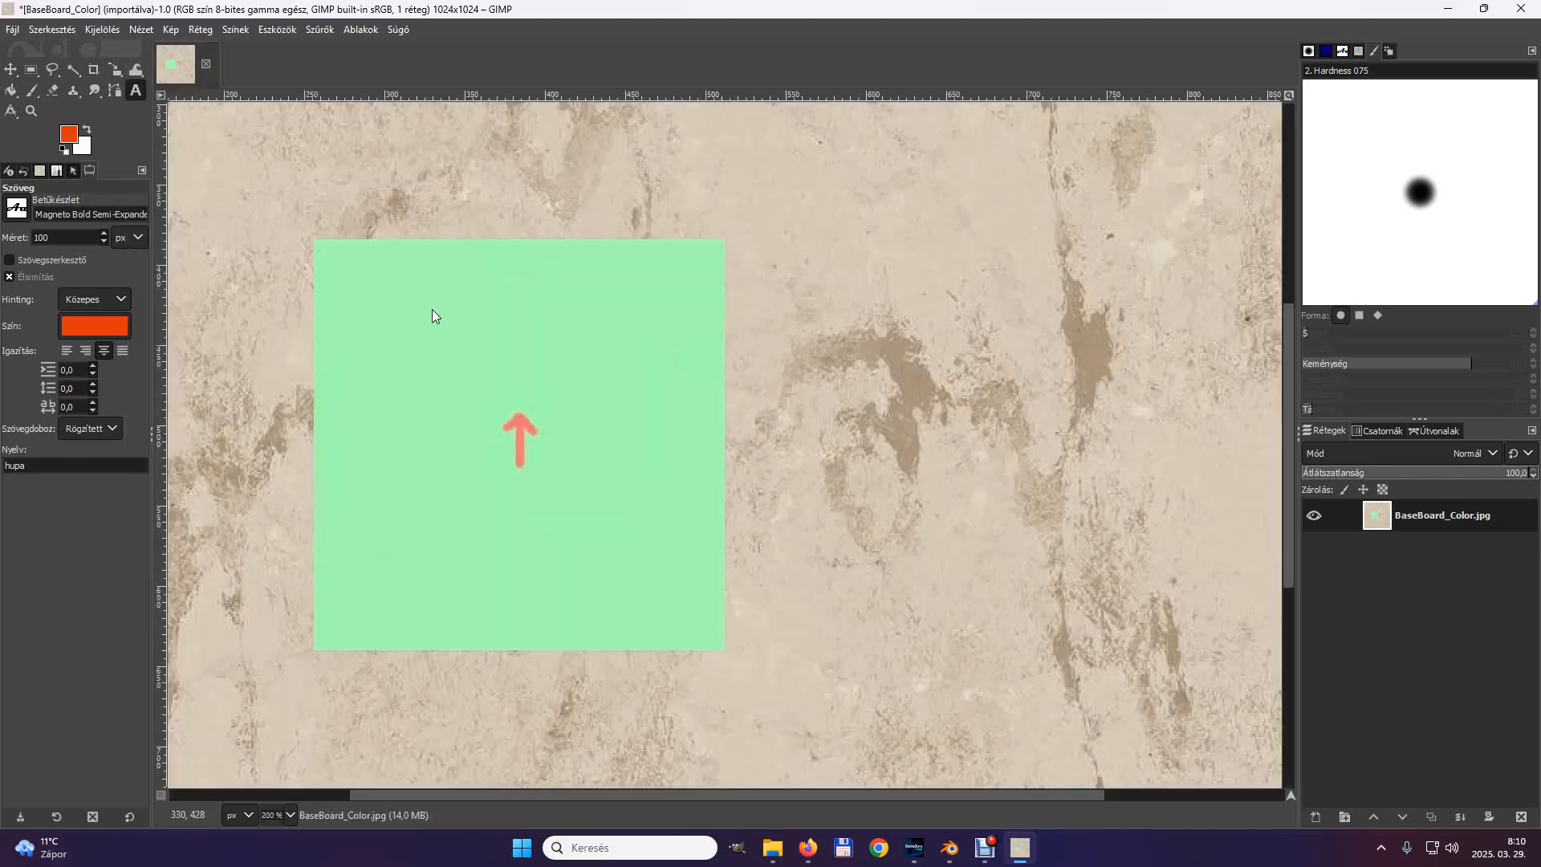
click(68, 134)
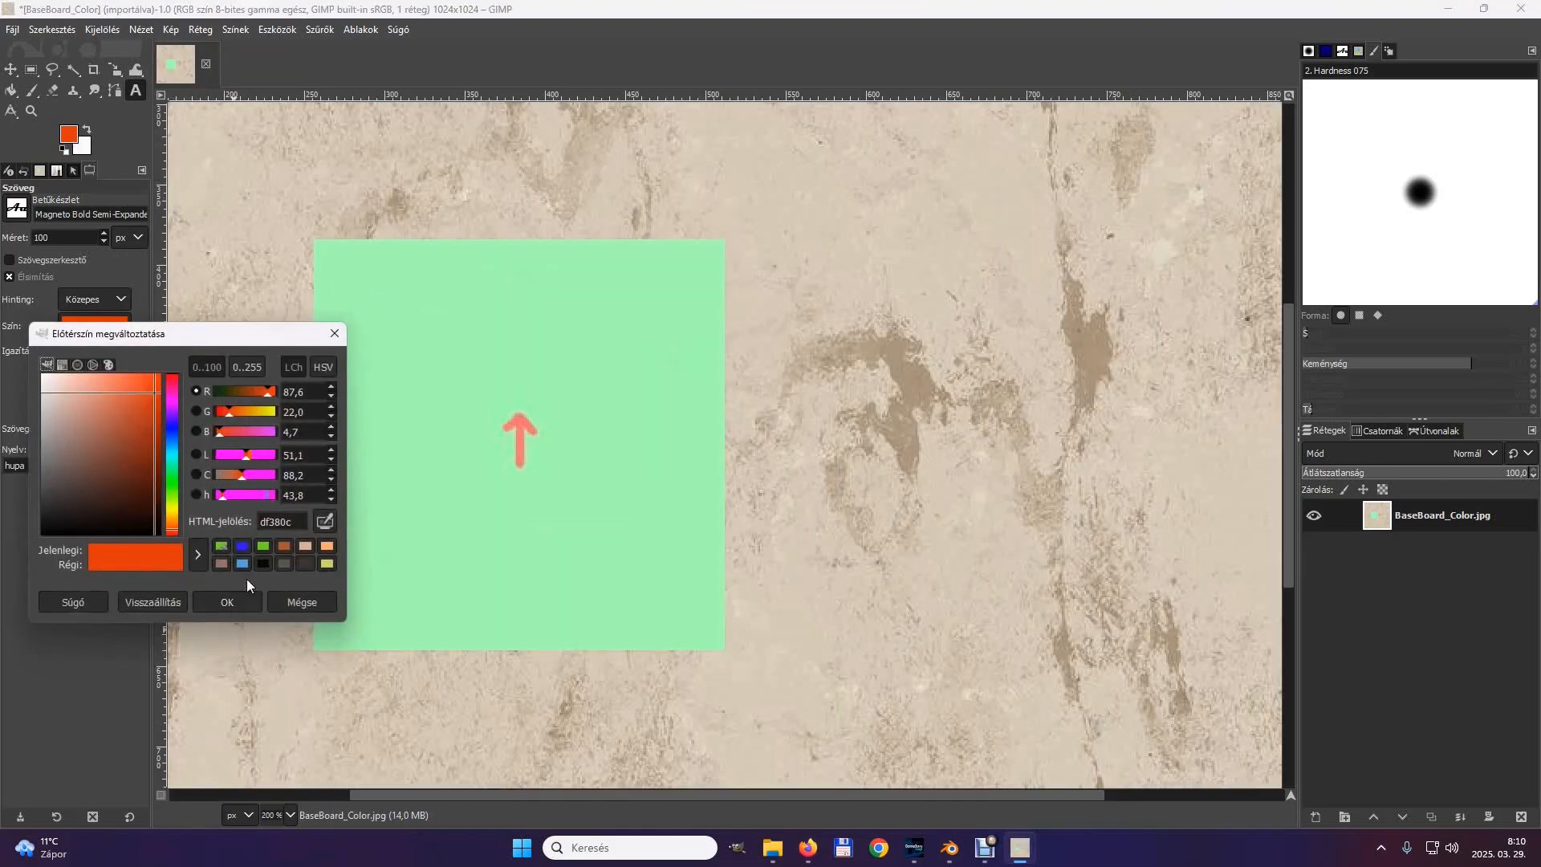
click(325, 521)
click(480, 511)
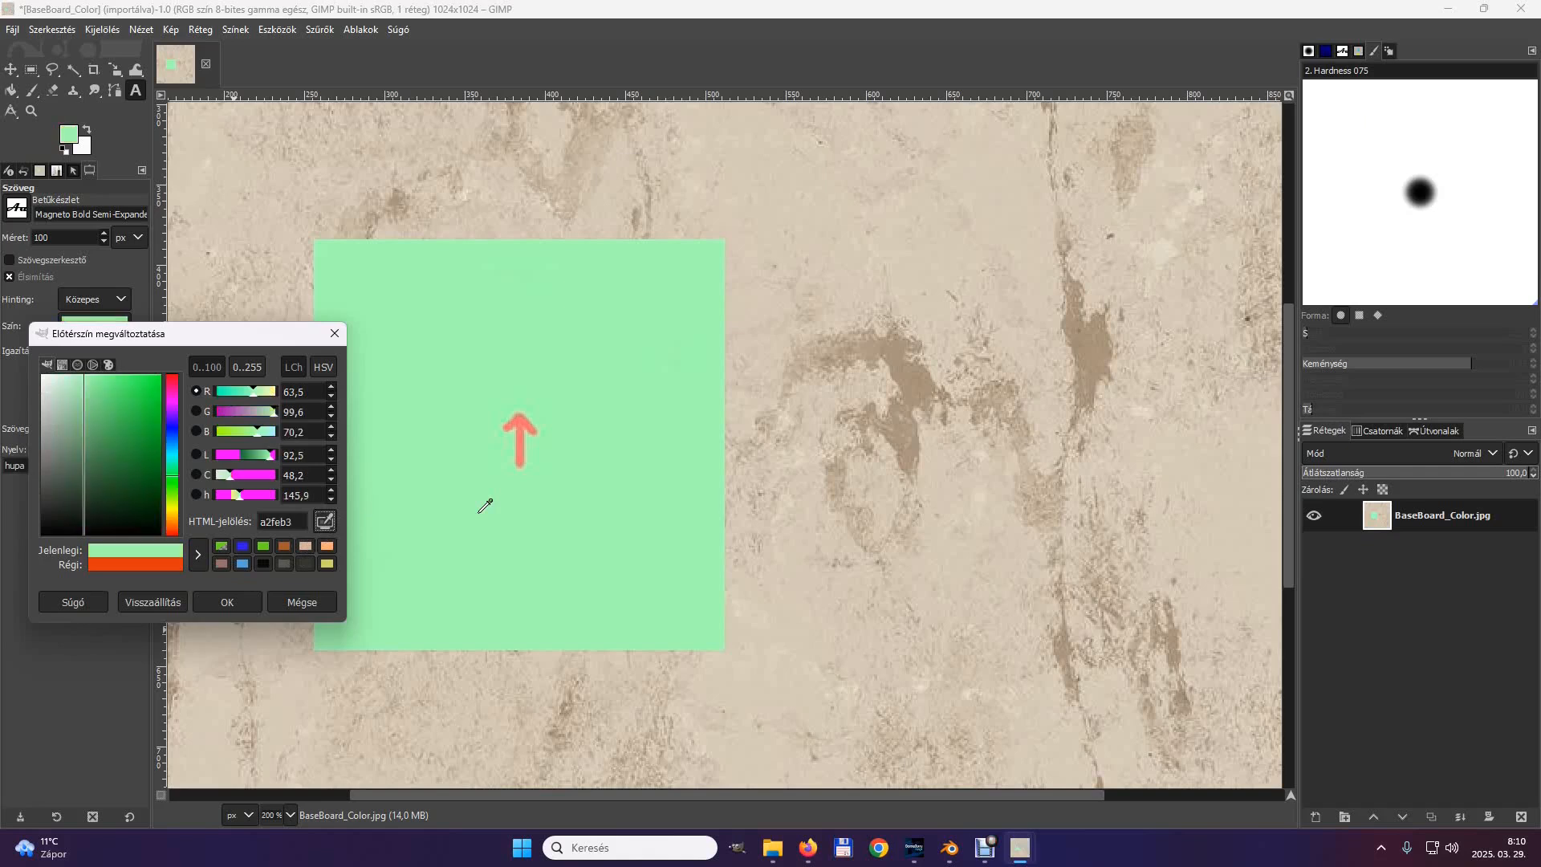
click(32, 135)
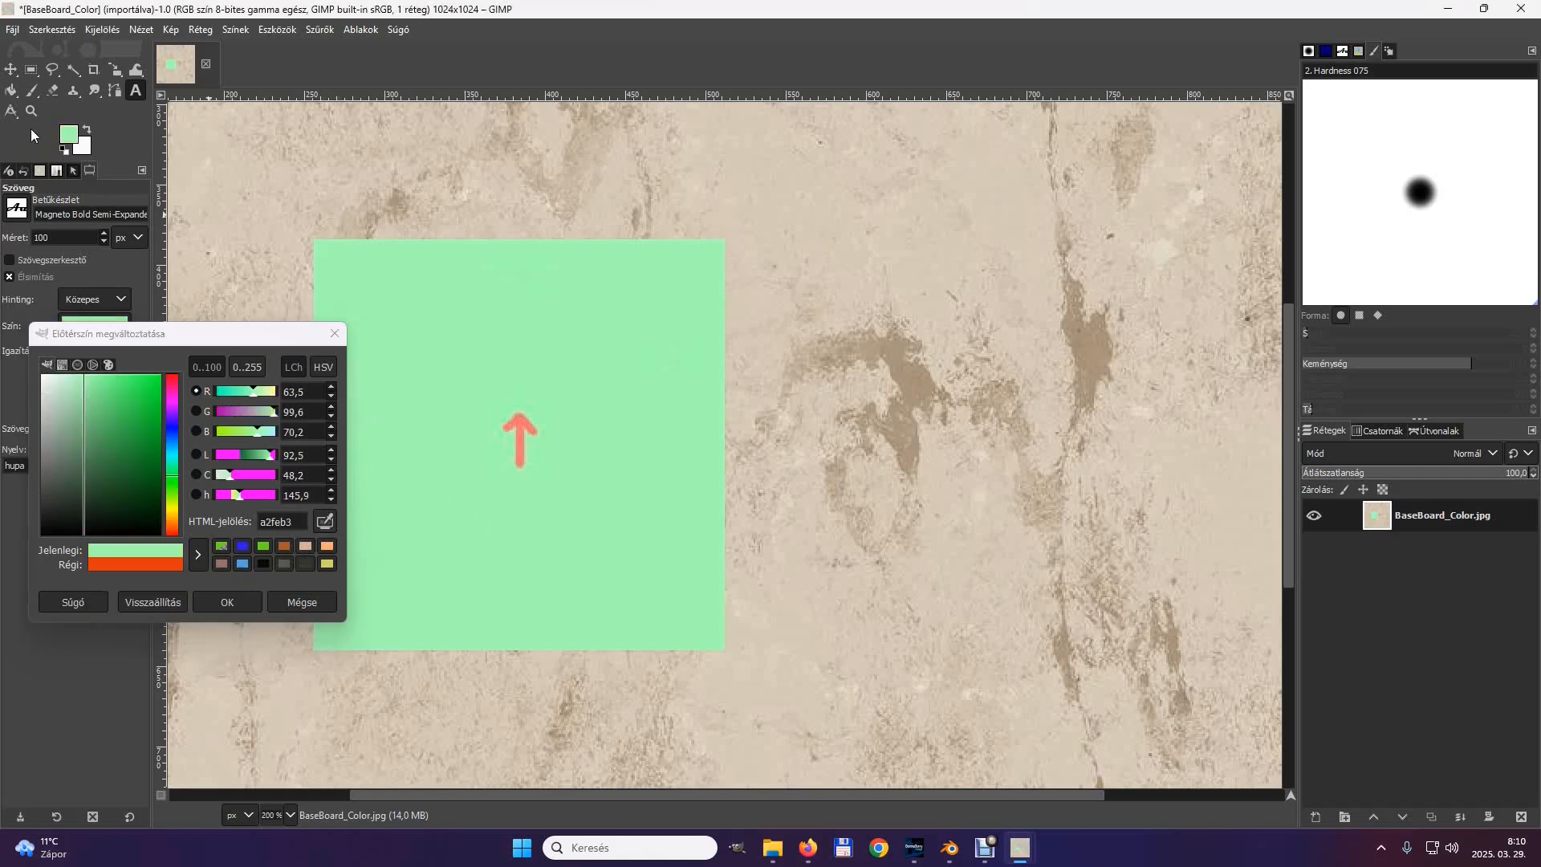
click(227, 602)
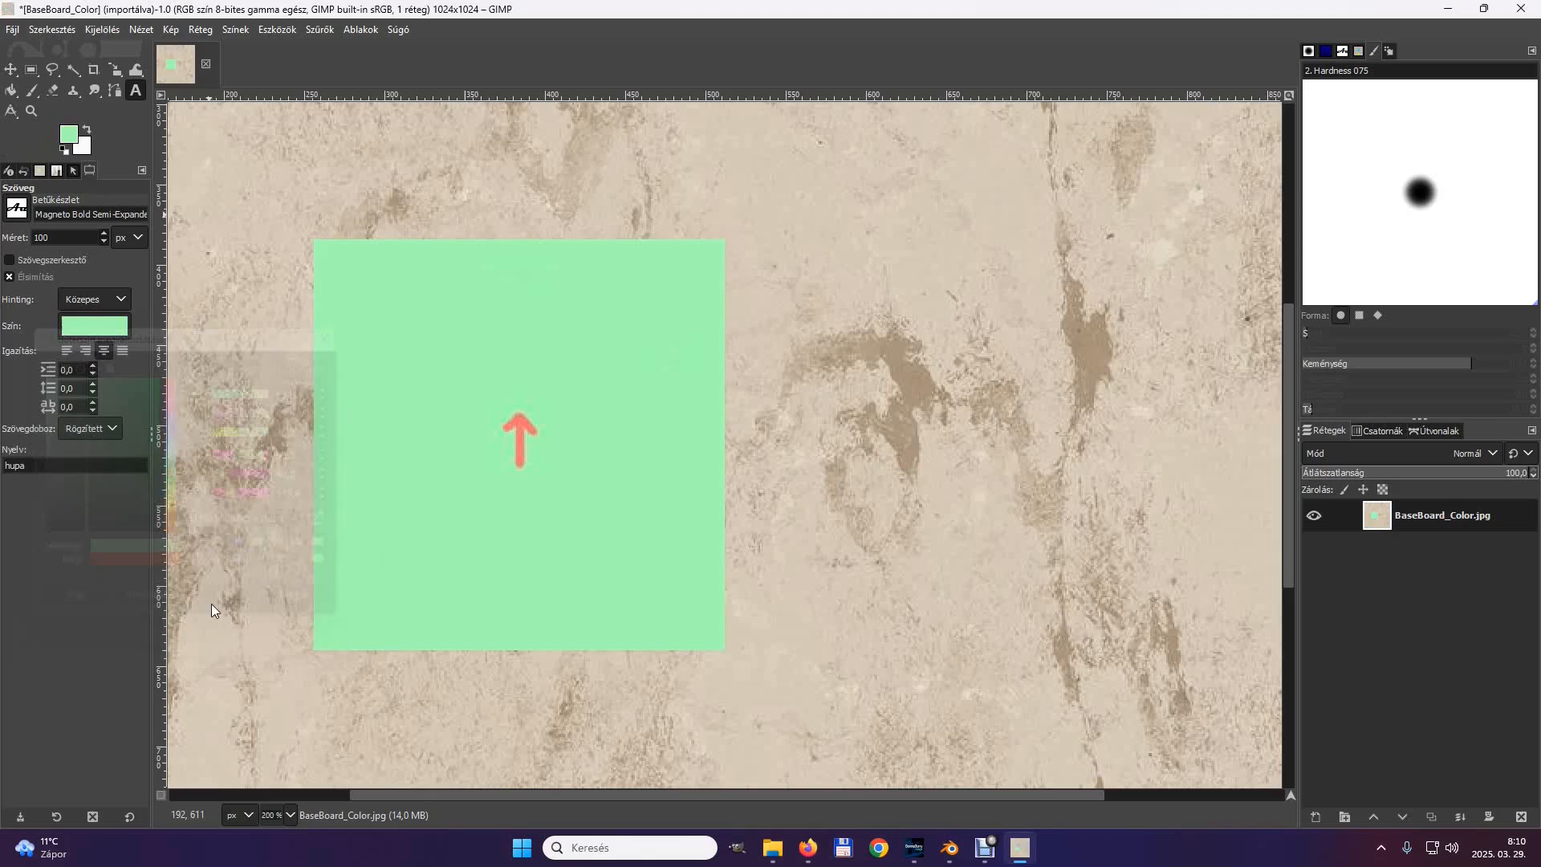
click(33, 90)
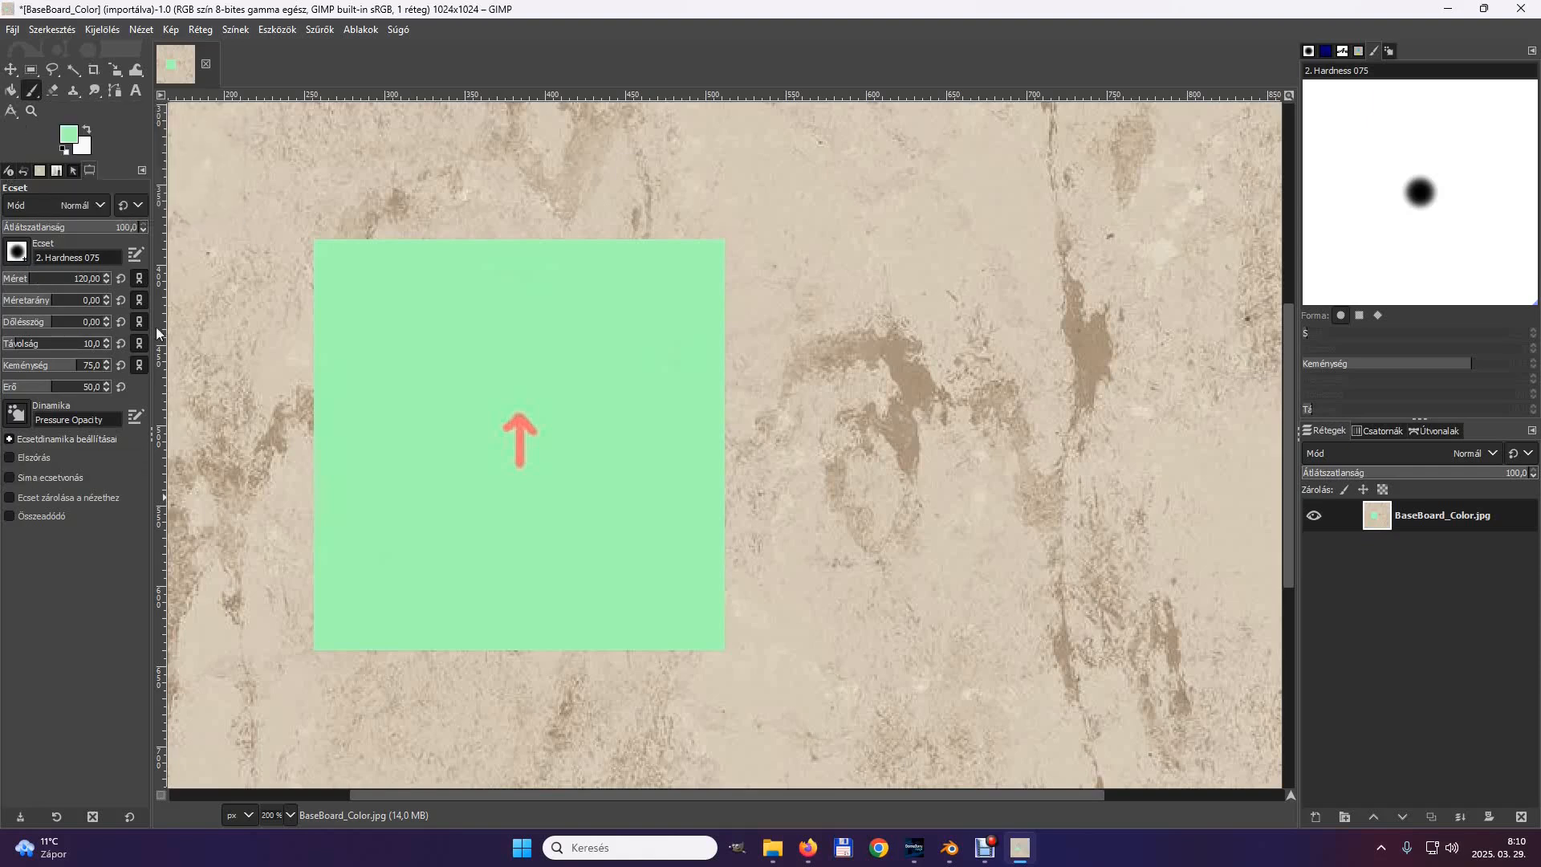
click(519, 438)
Set the foreground colour to blue, 3291da.
click(69, 137)
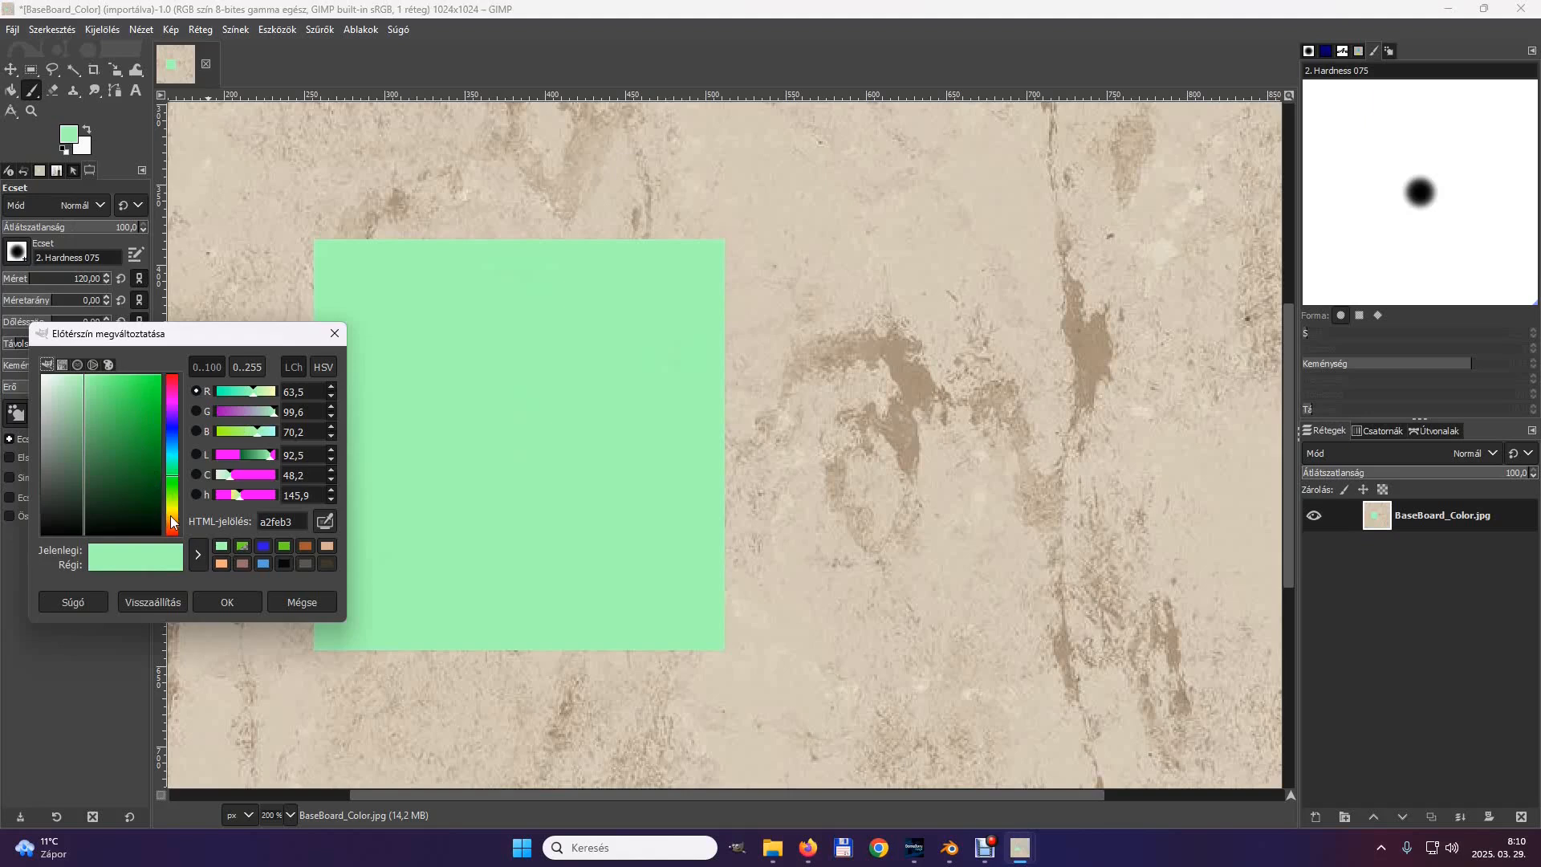
click(170, 442)
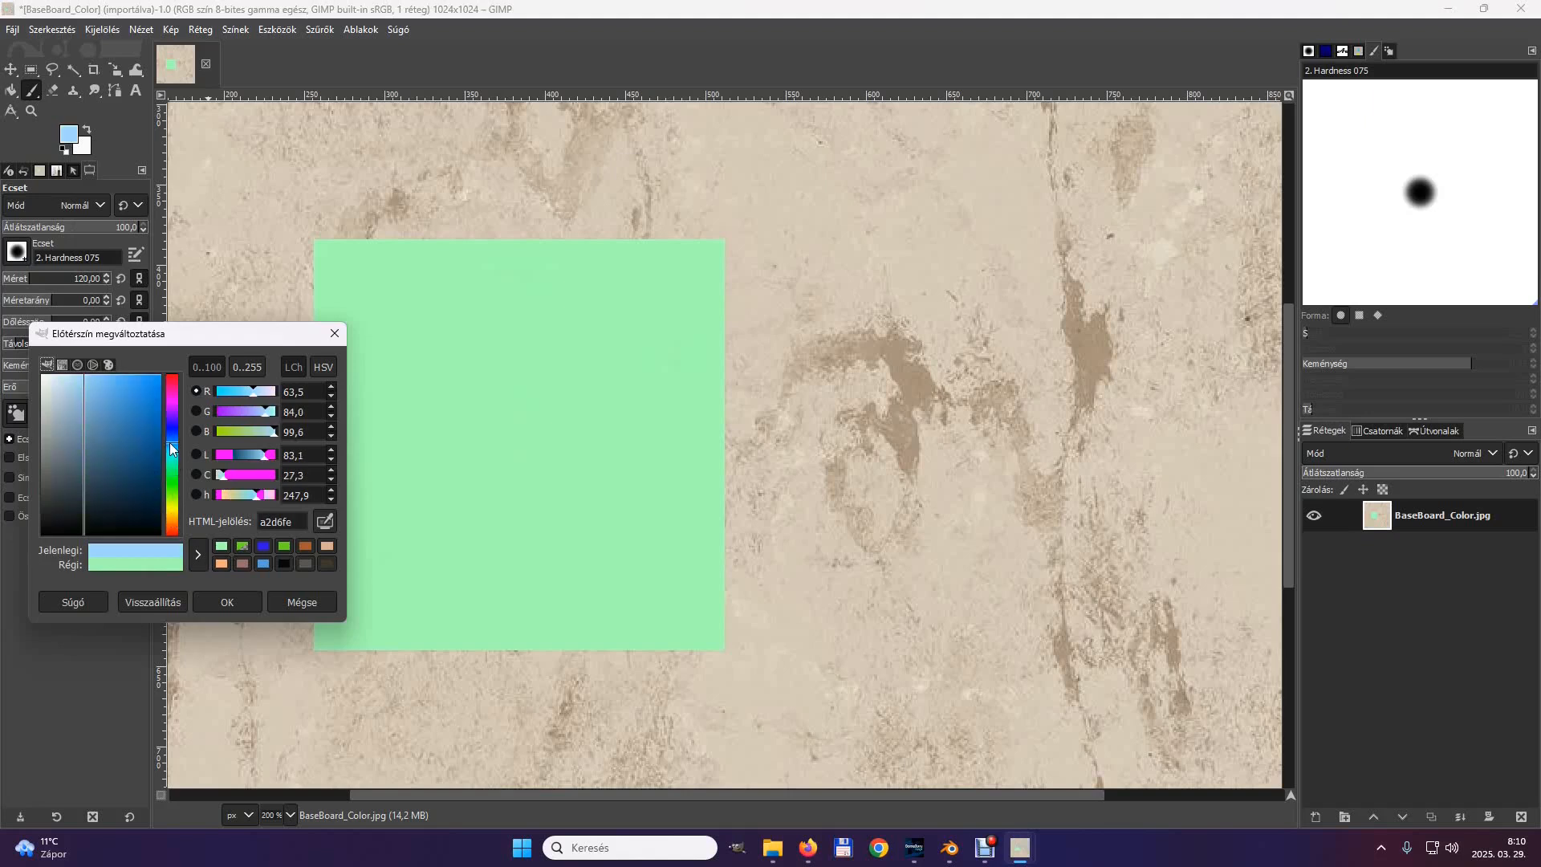
click(133, 396)
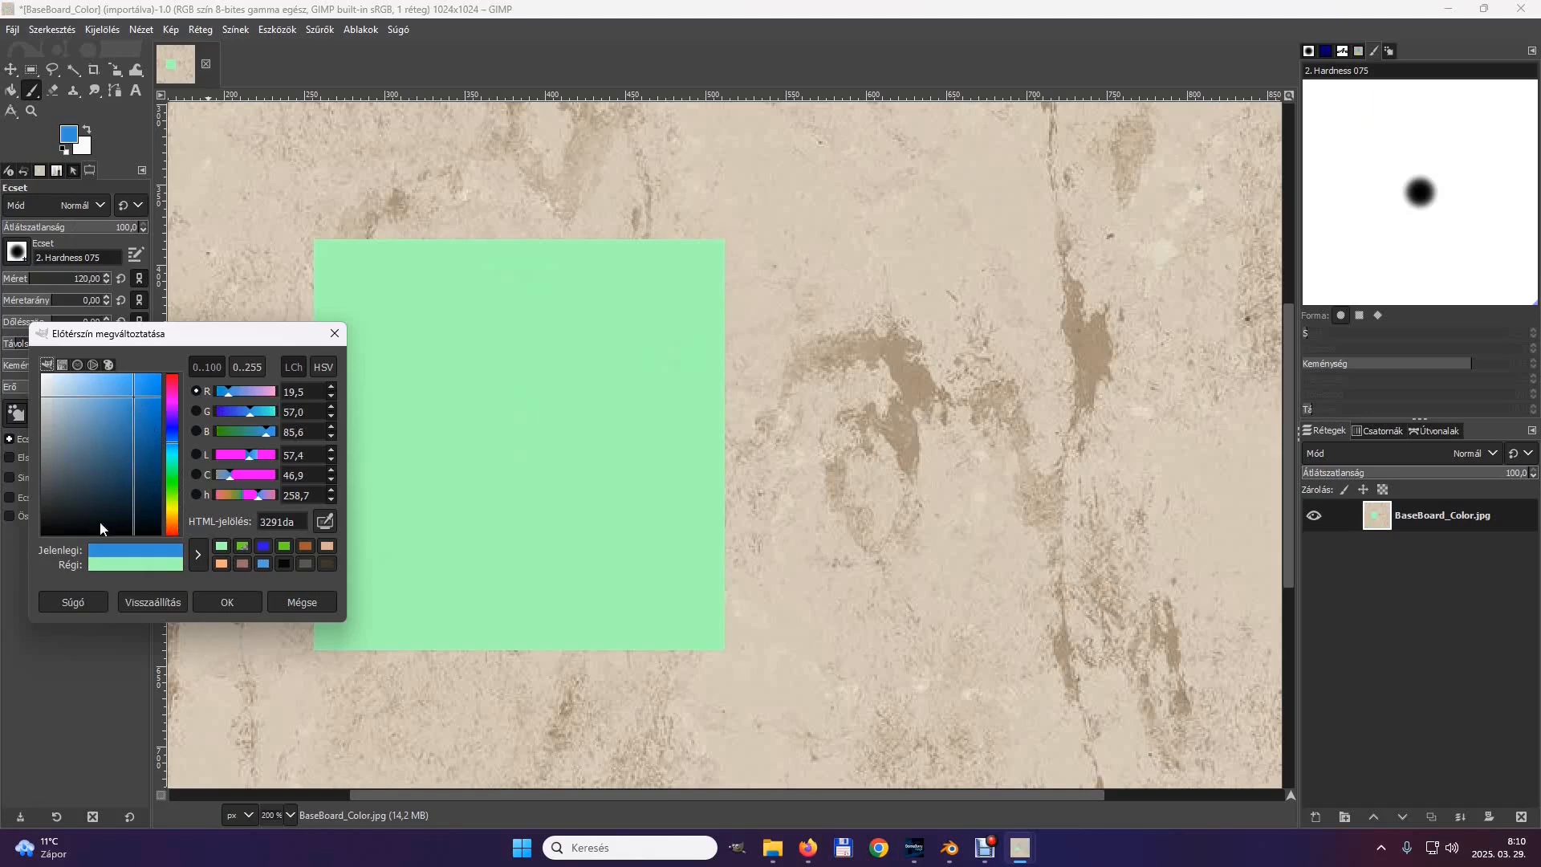
click(231, 604)
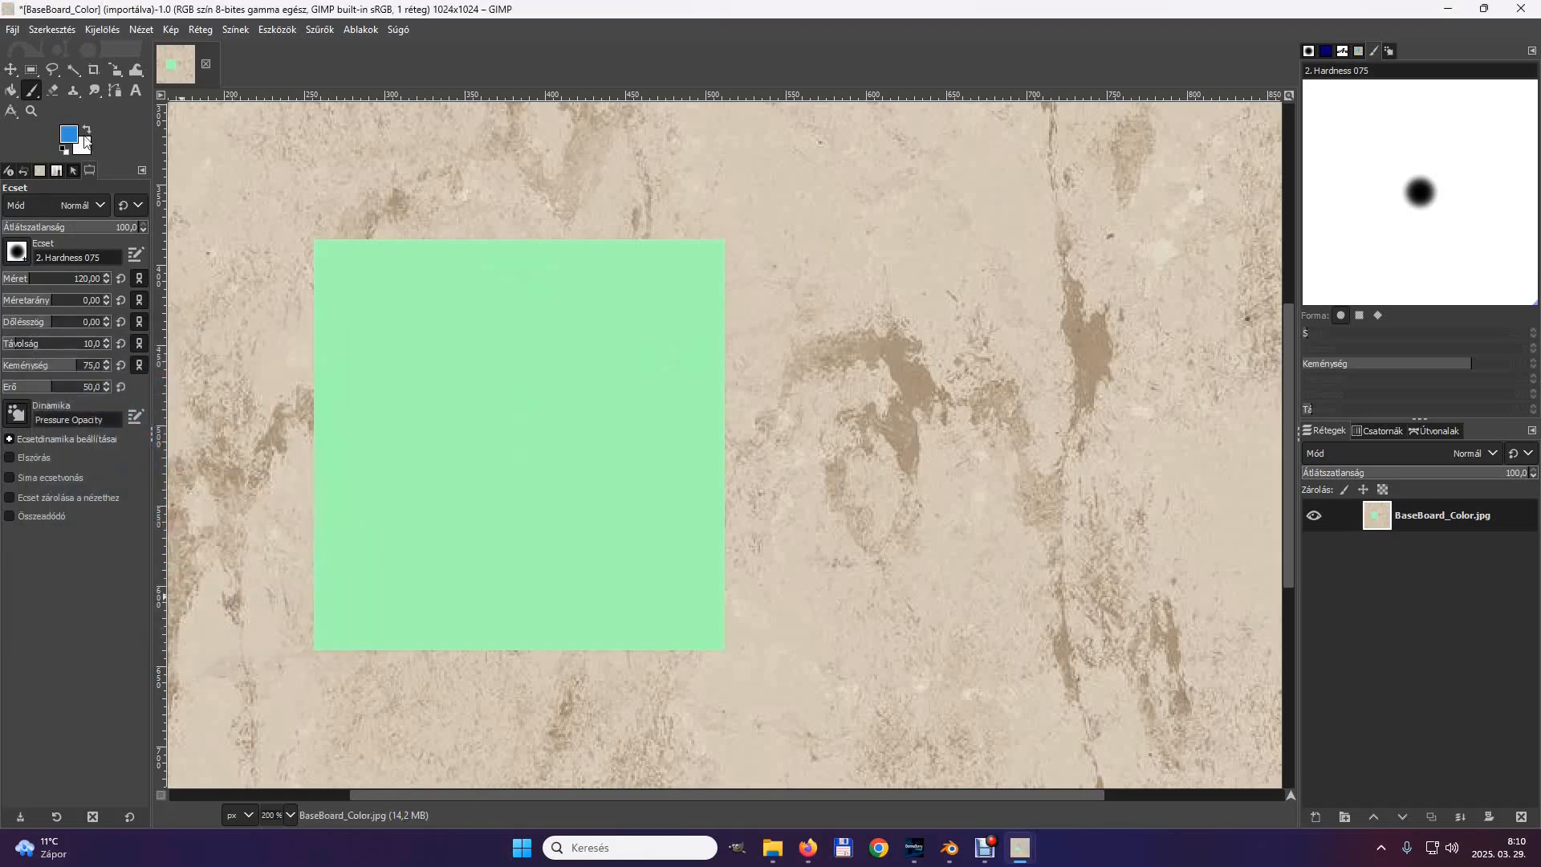
Add a text box across the upper part of the green square with "Hello" and "Hero" on two lines at size 50 px.
click(134, 91)
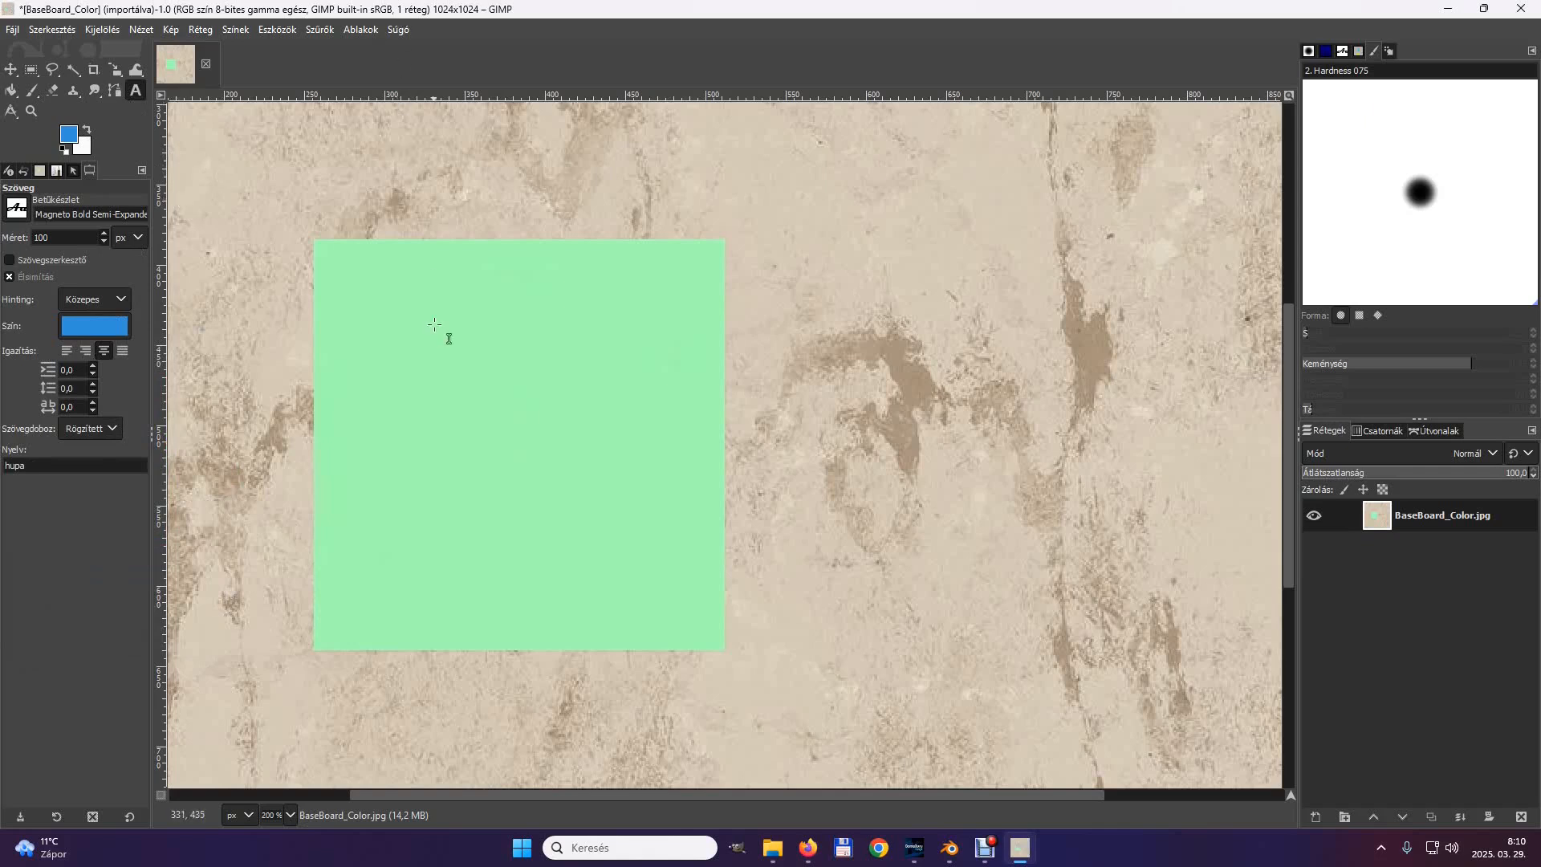
drag(331, 268, 714, 497)
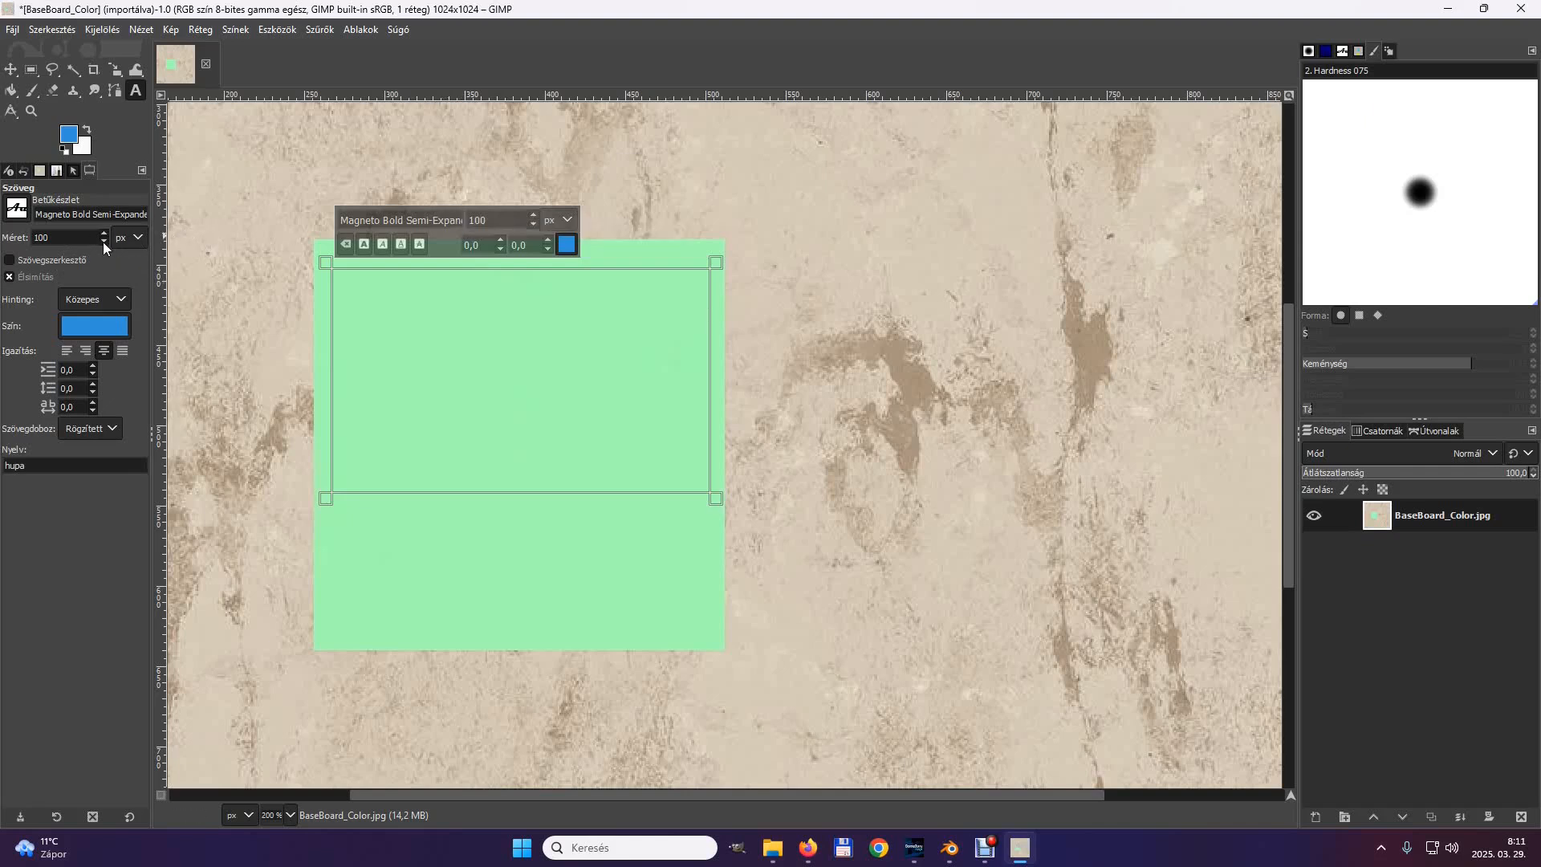
double_click(60, 238)
text(50)
key(Return)
text(Hello)
key(Return)
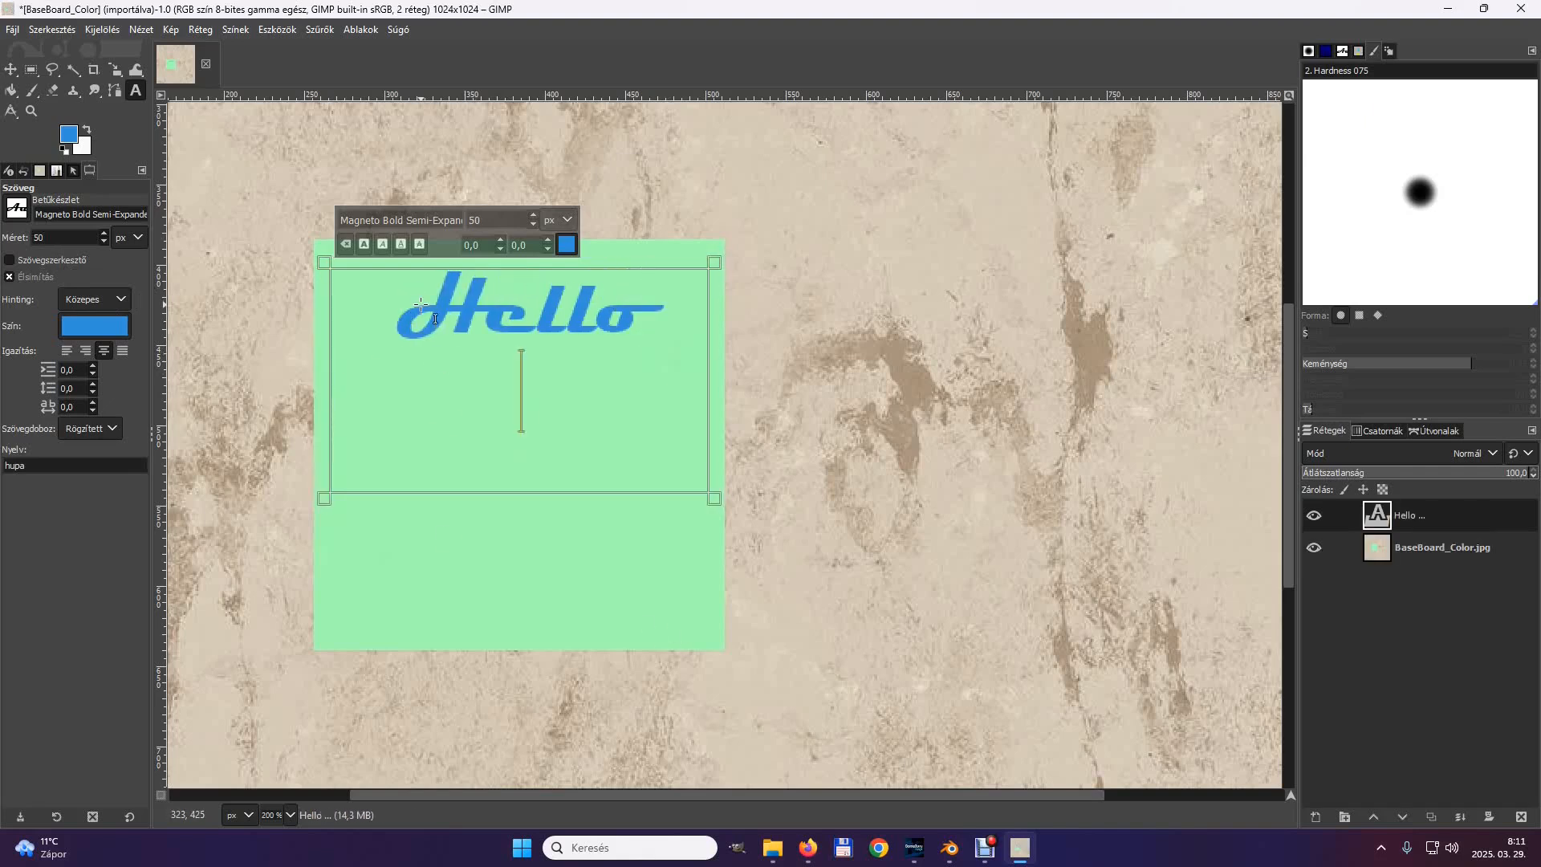
text(Hero)
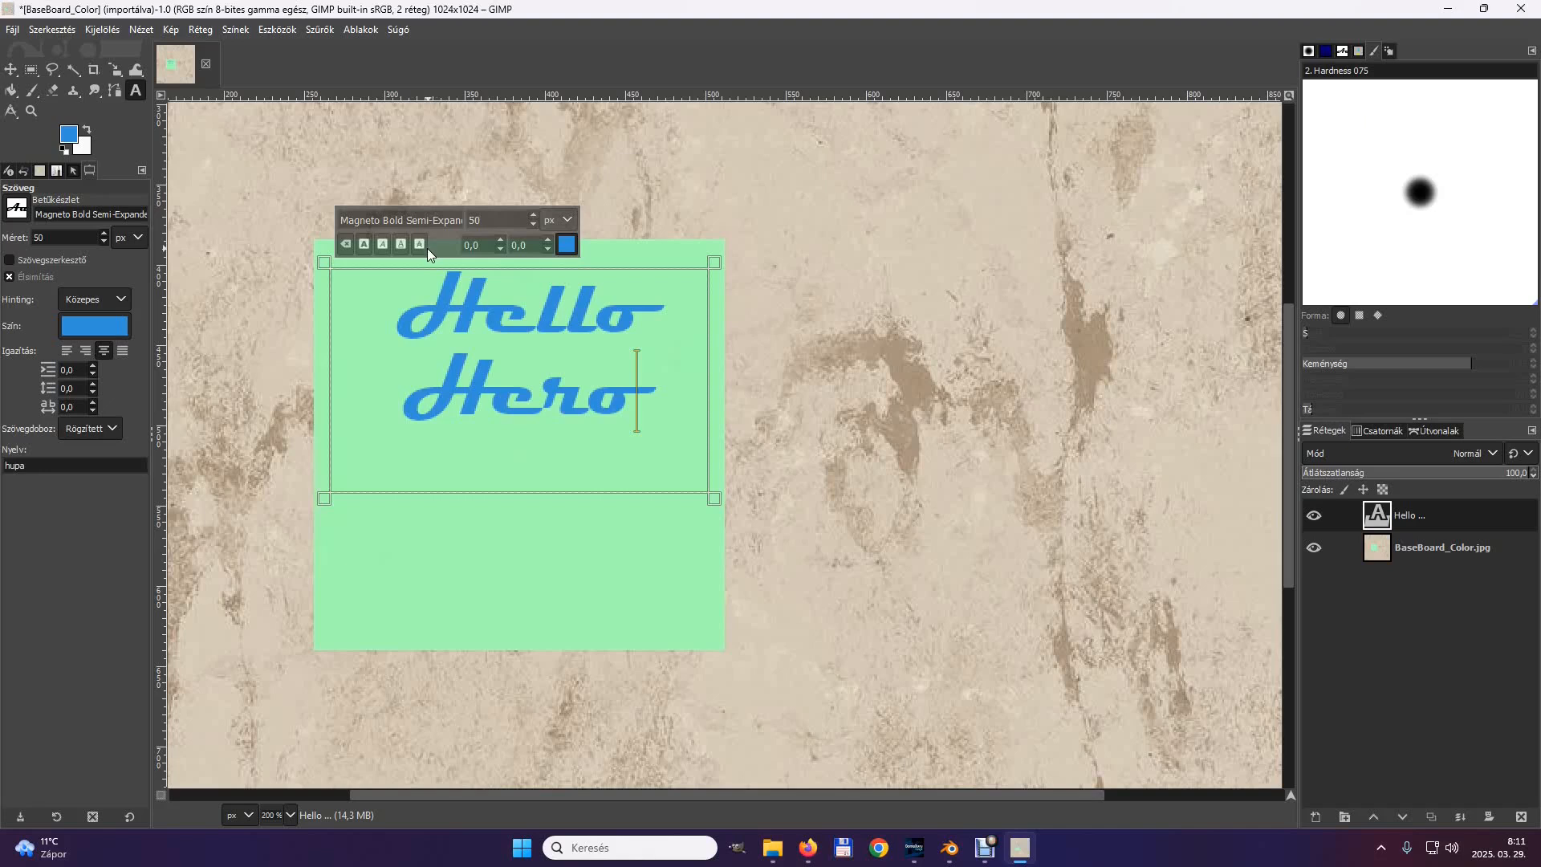
click(513, 524)
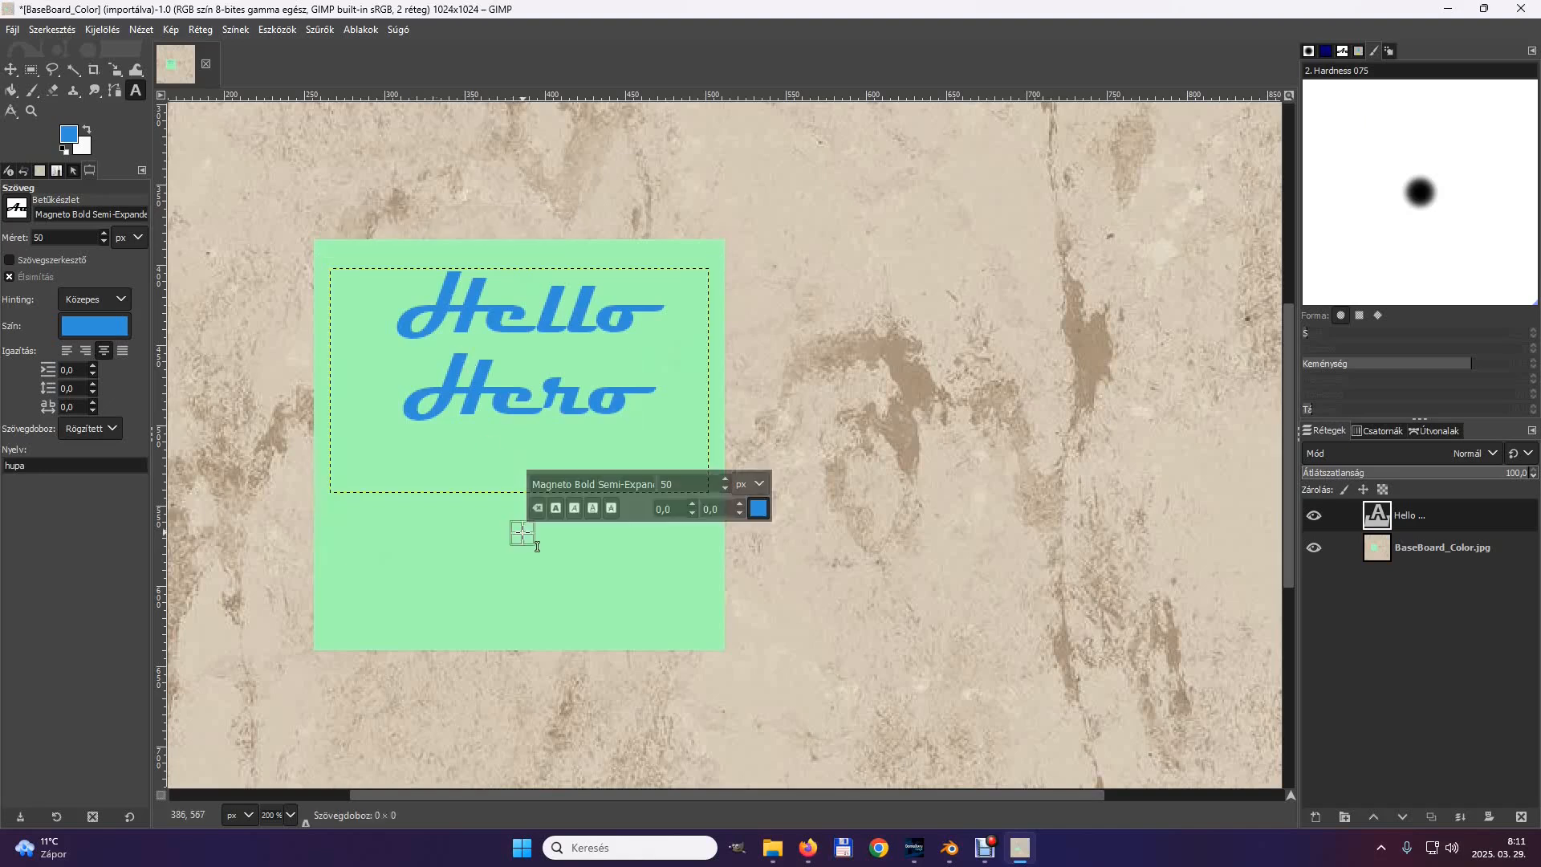
Merge the visible text layer and the BaseBoard_Color.jpg layer into one.
click(1356, 548)
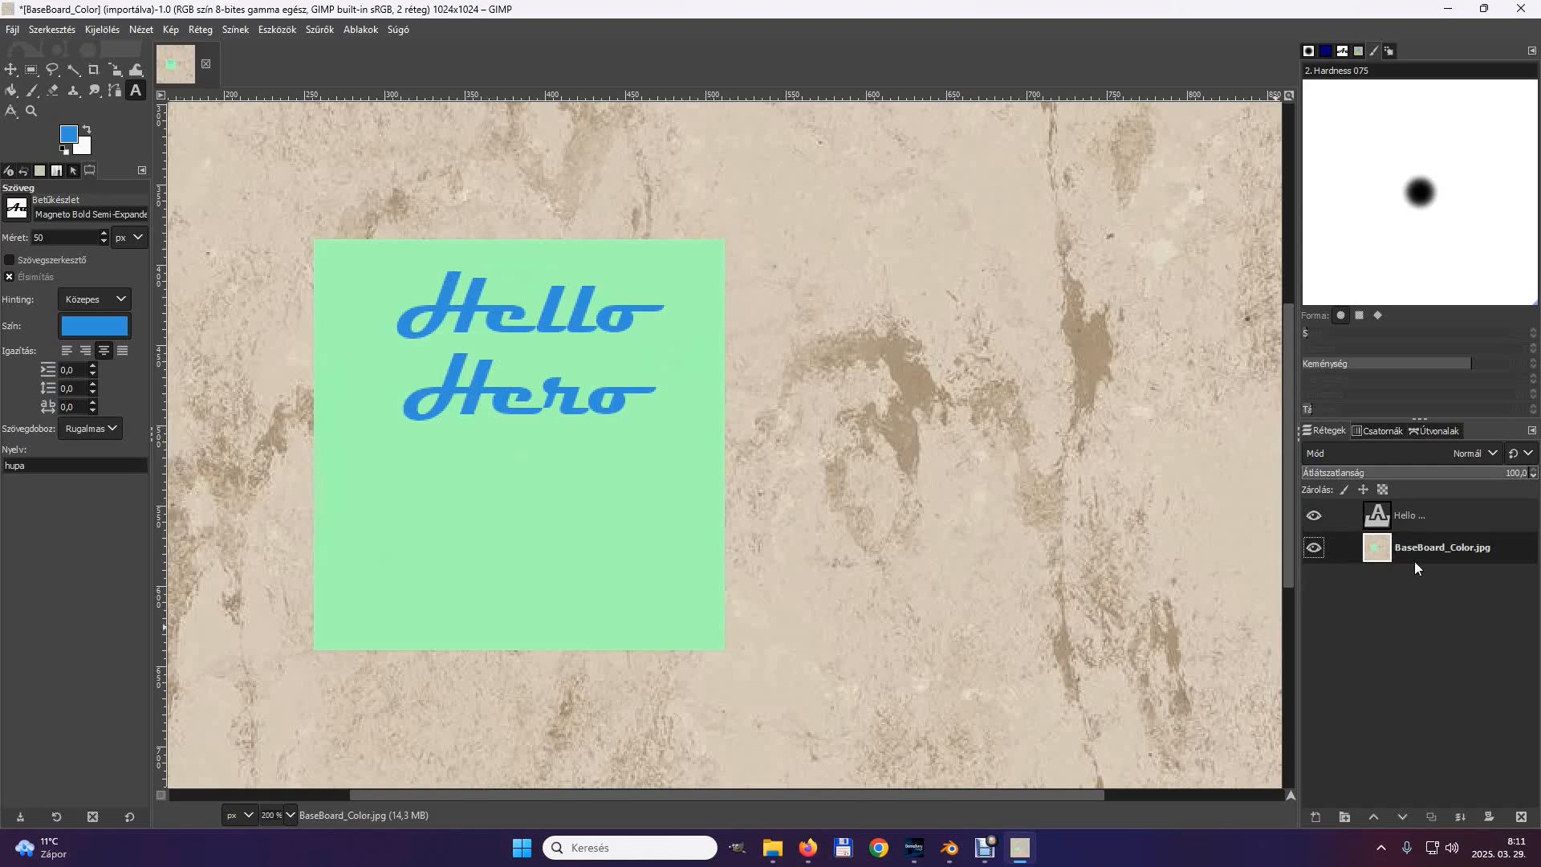
right_click(1356, 551)
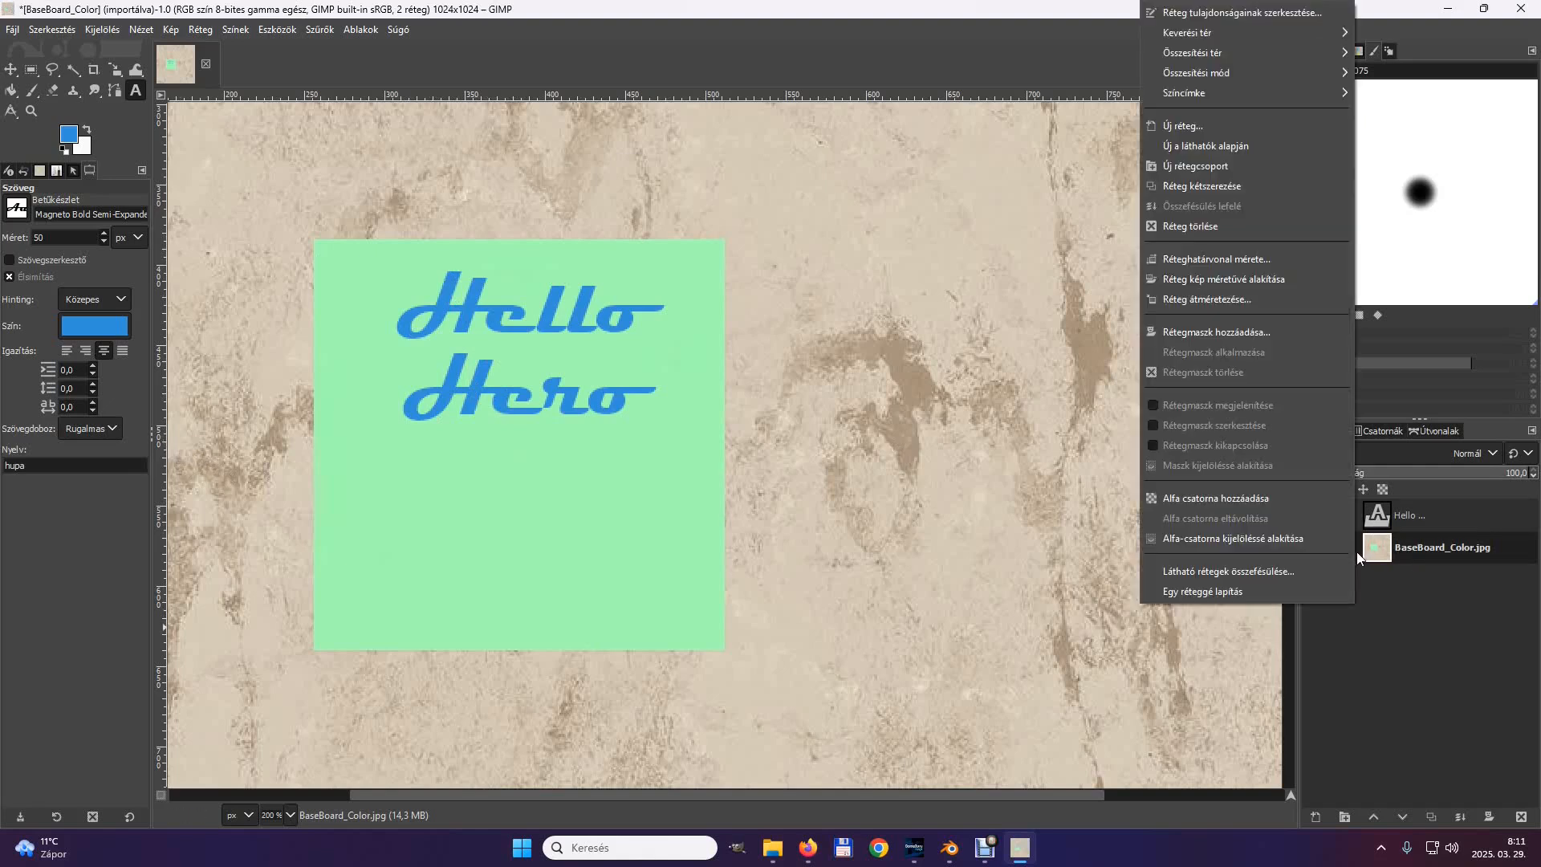
click(1292, 571)
click(1351, 674)
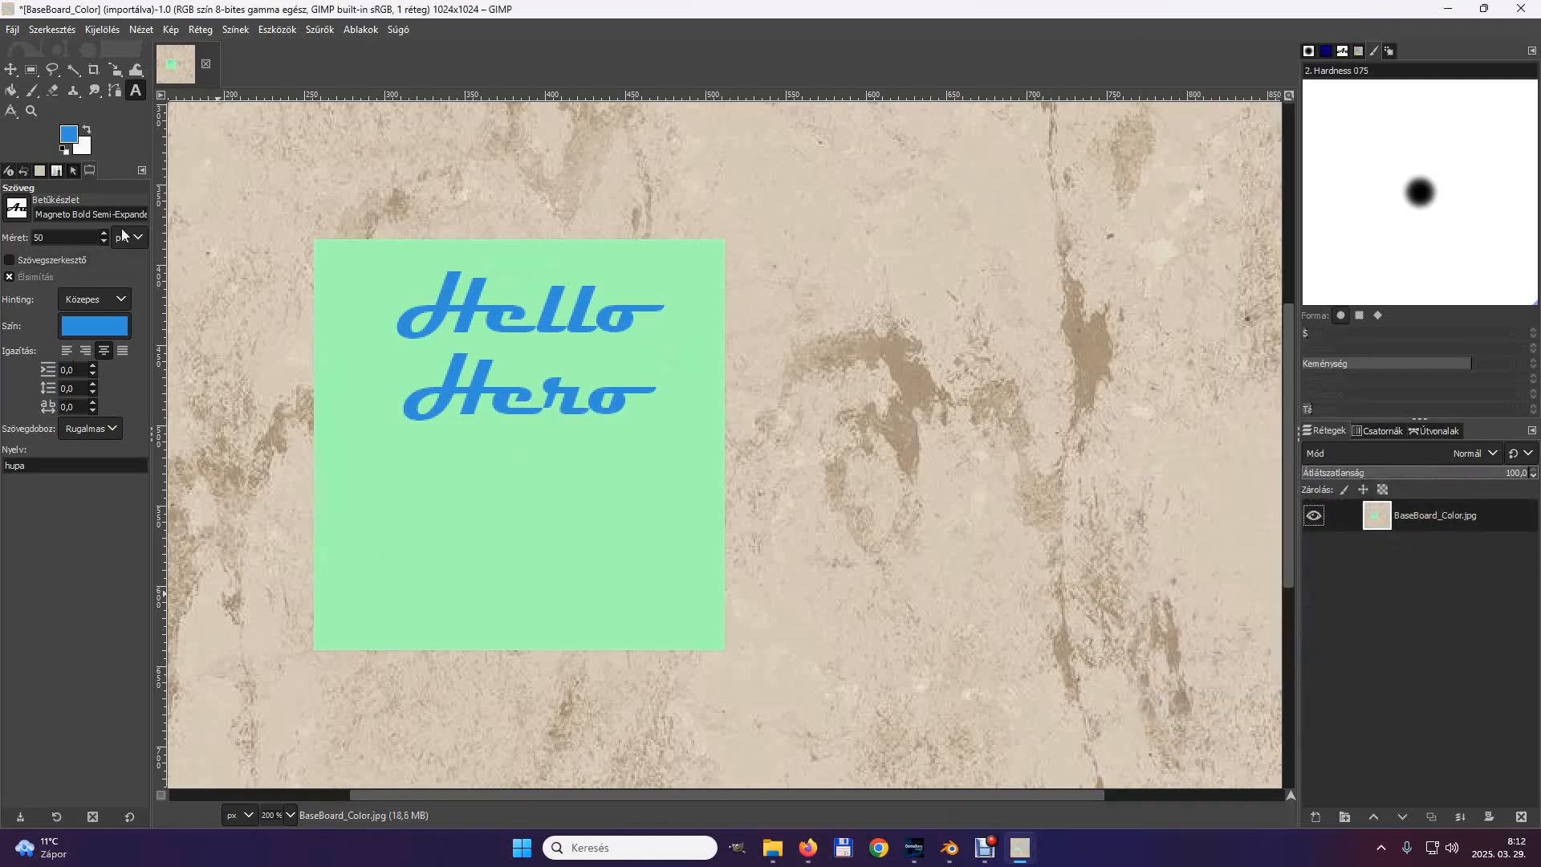
Rotate the whole image 90 degrees clockwise.
click(170, 30)
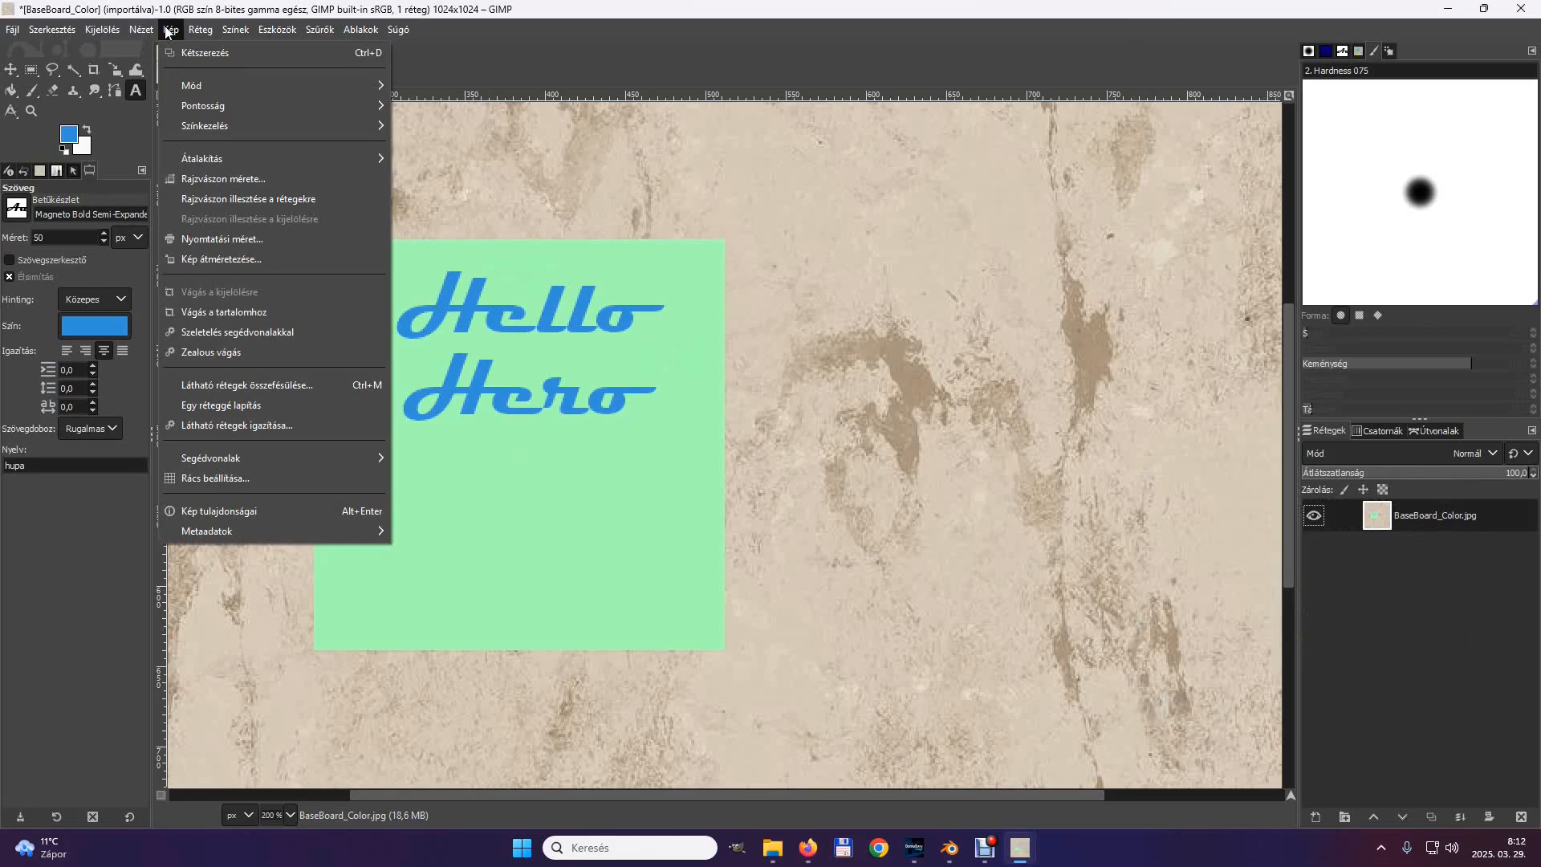
mouse_move(185, 159)
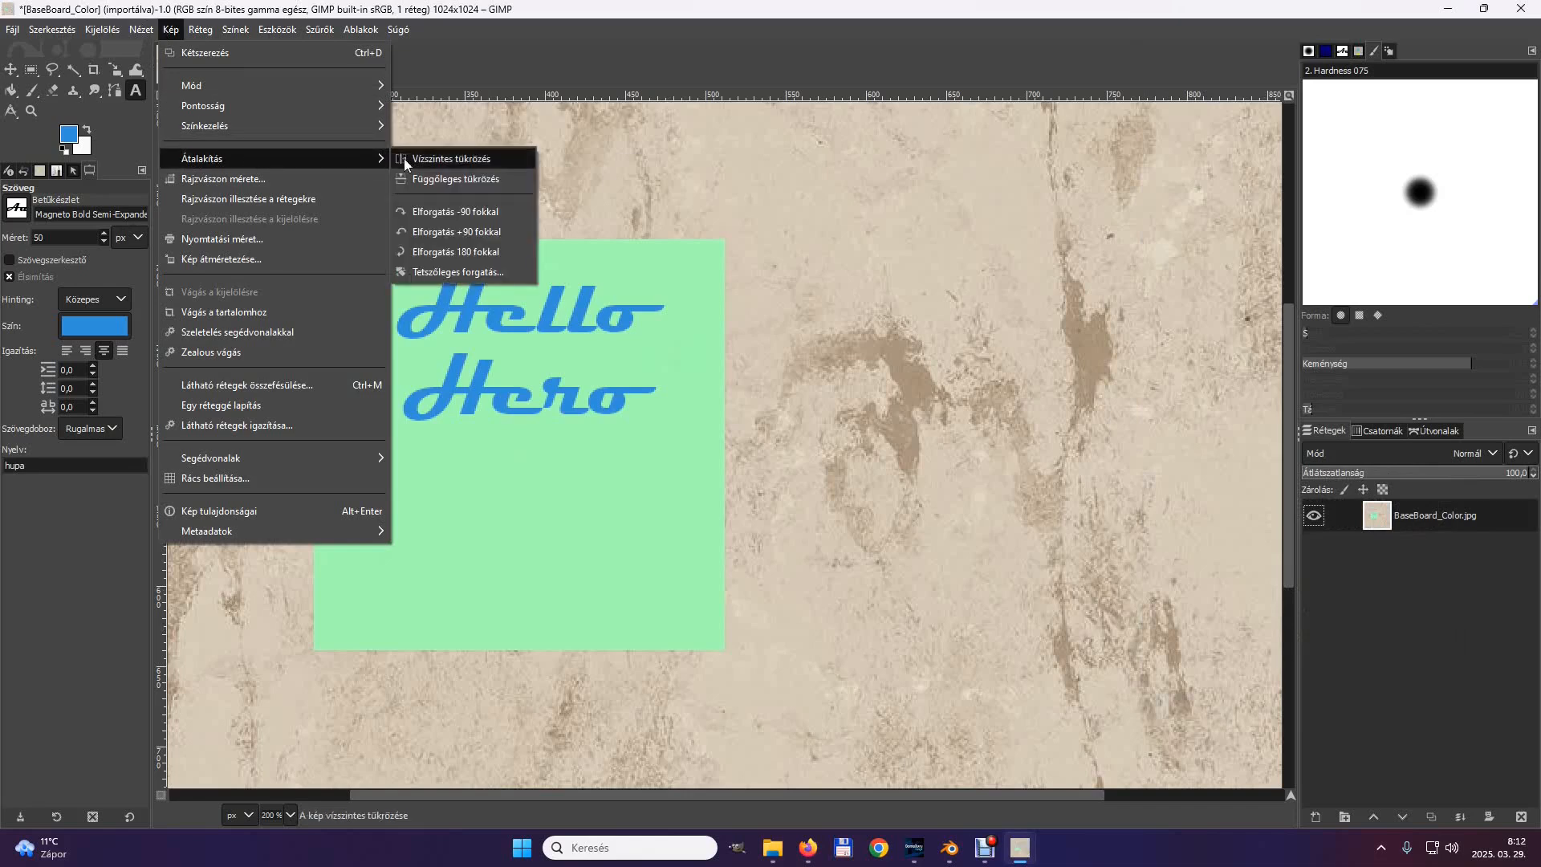
click(424, 211)
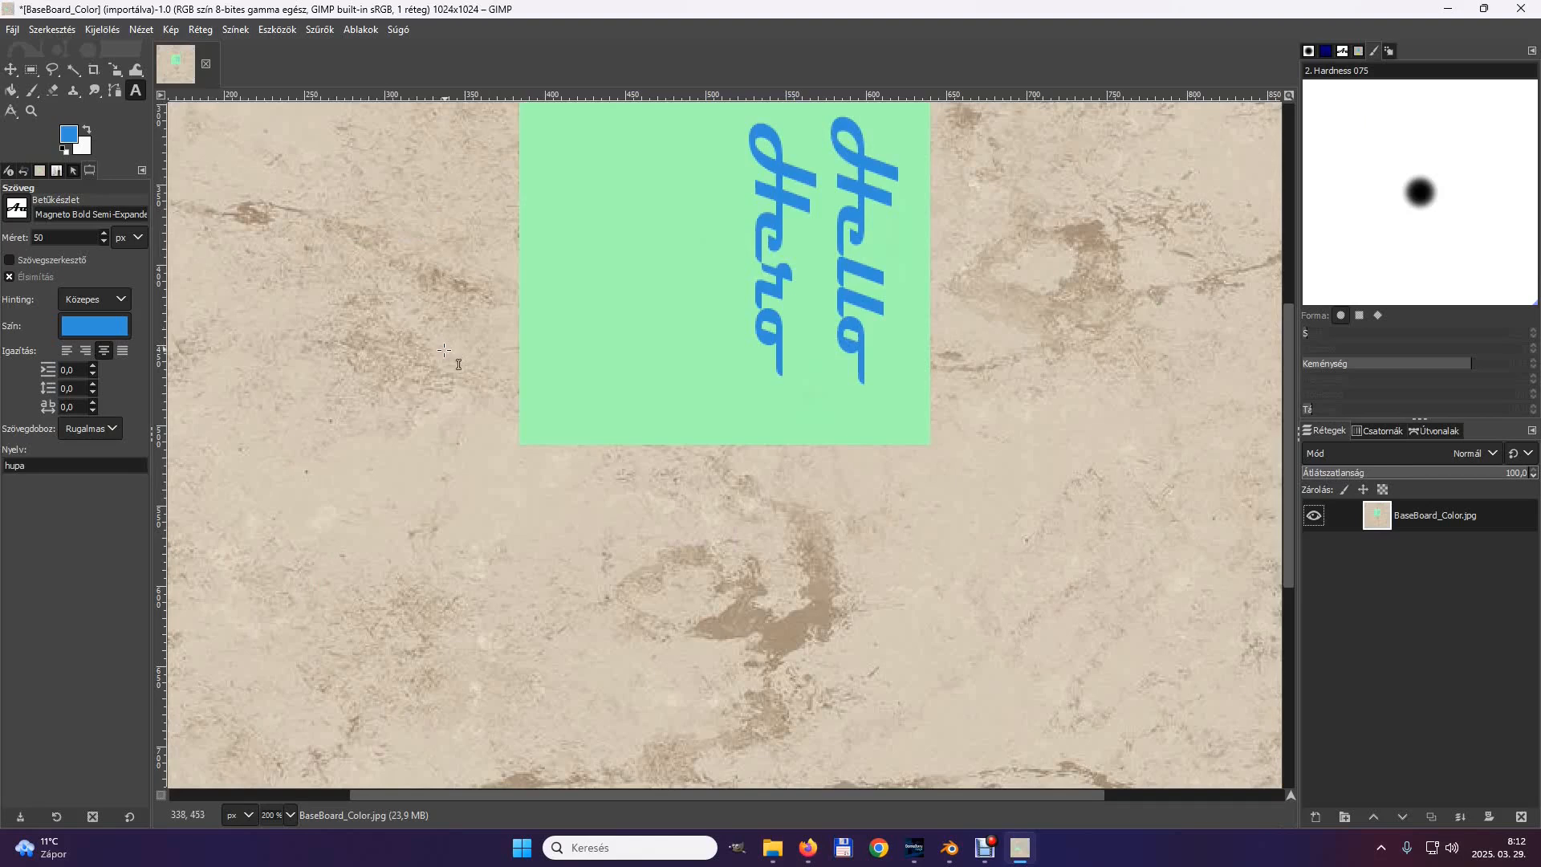
scroll(350, 317, up, 5)
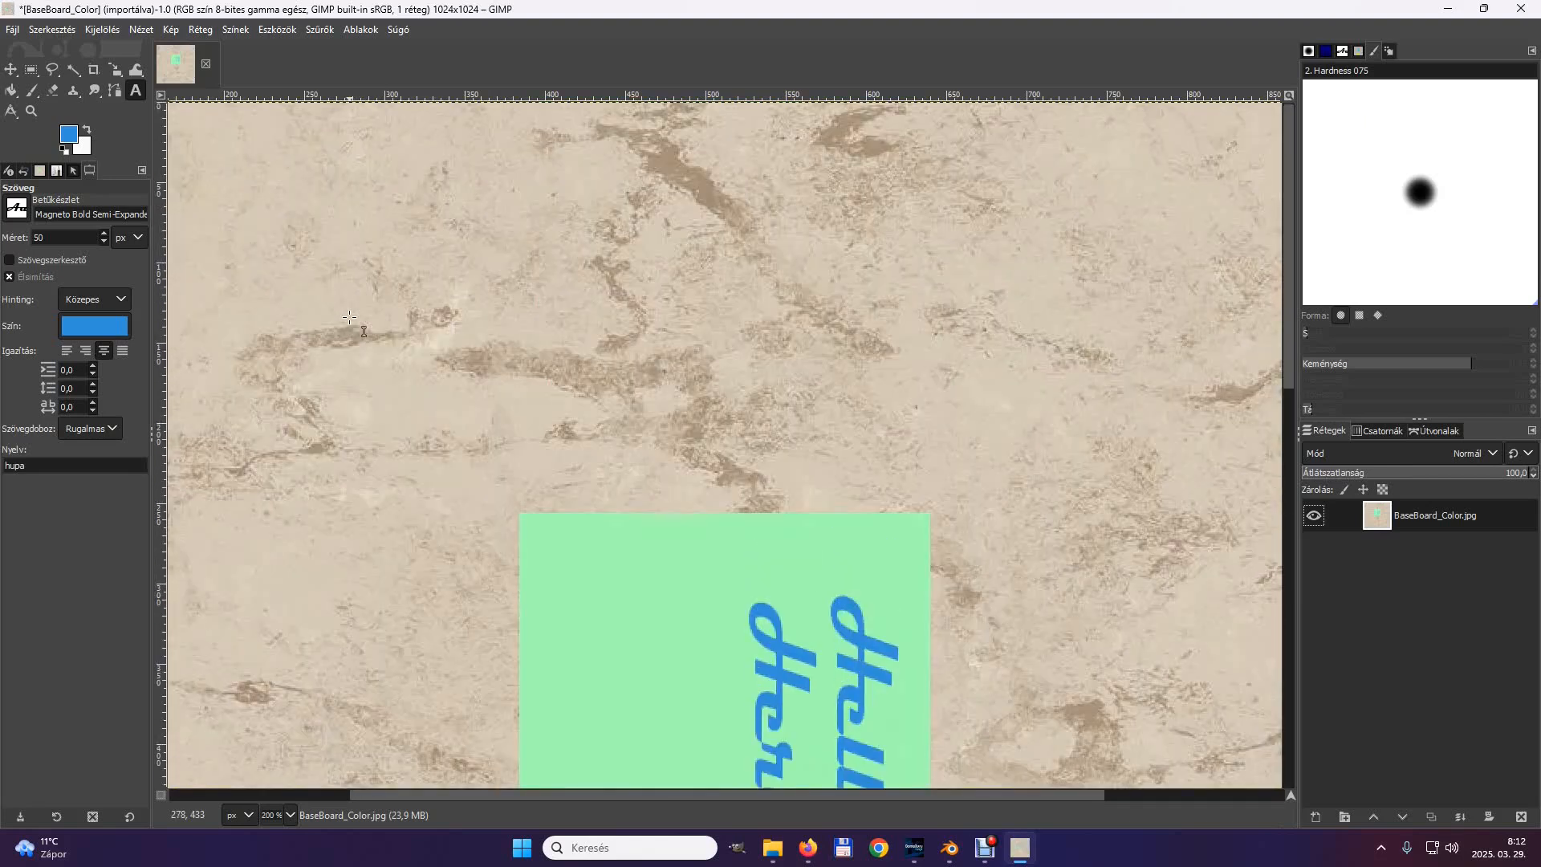
scroll(350, 318, down, 5)
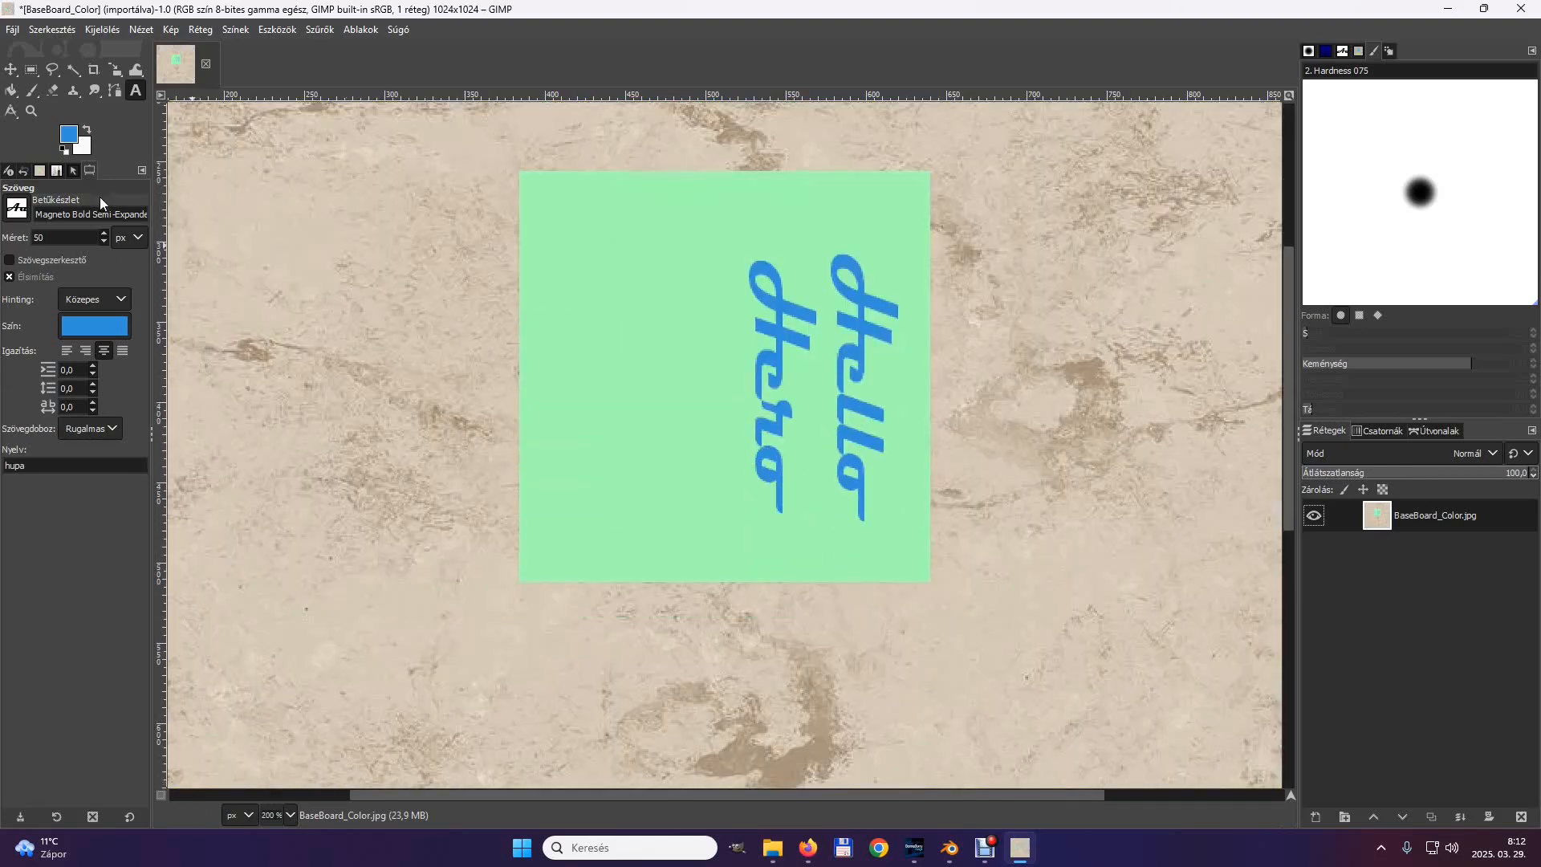
Export the image as Hello_Color.jpg to the informationboard folder with JPEG quality 90.
click(13, 31)
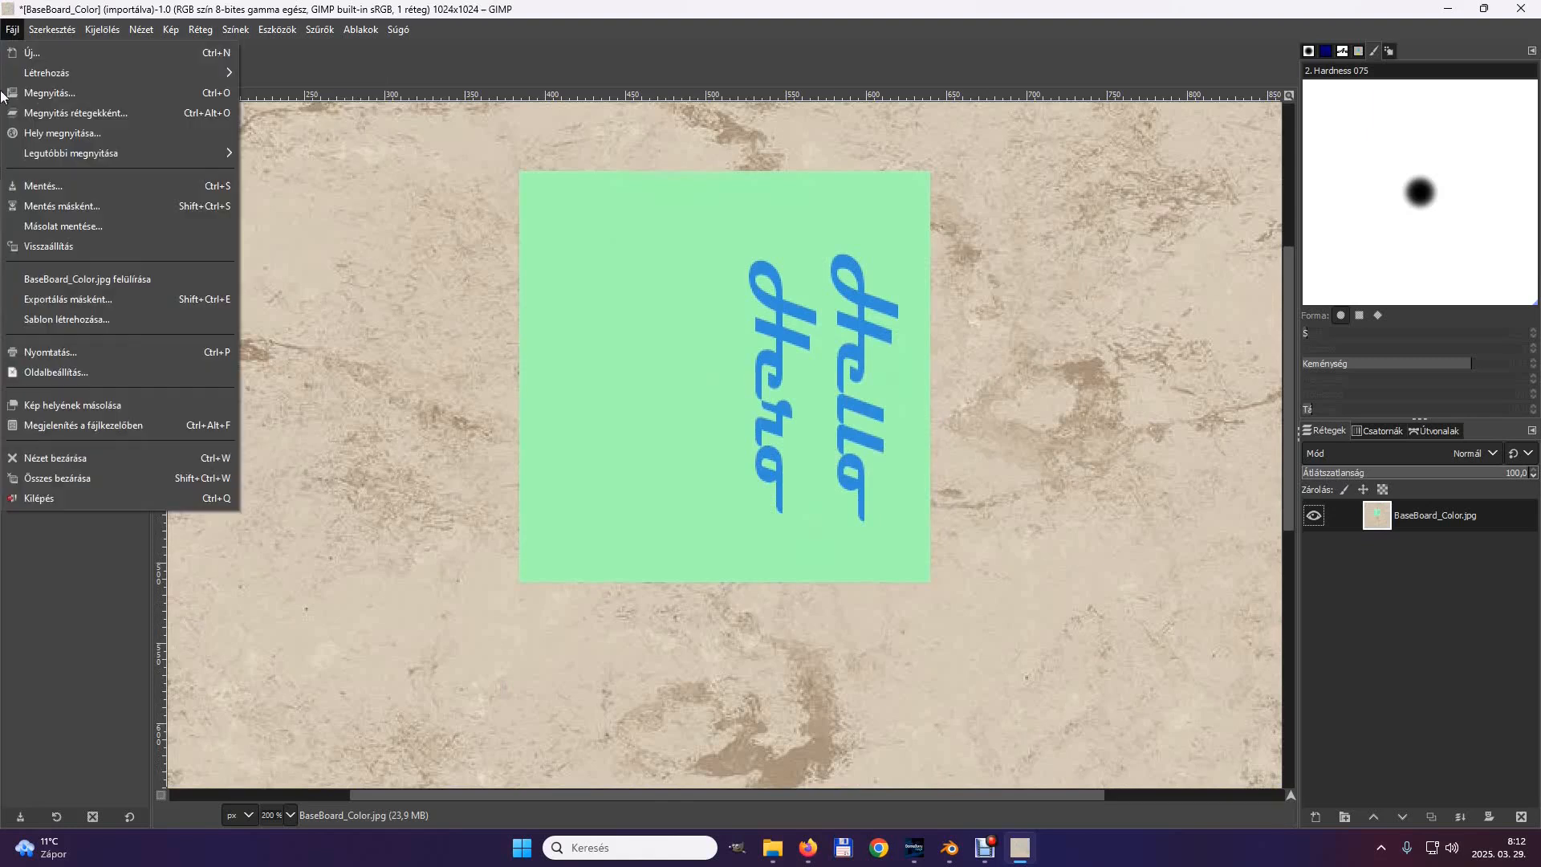
click(61, 300)
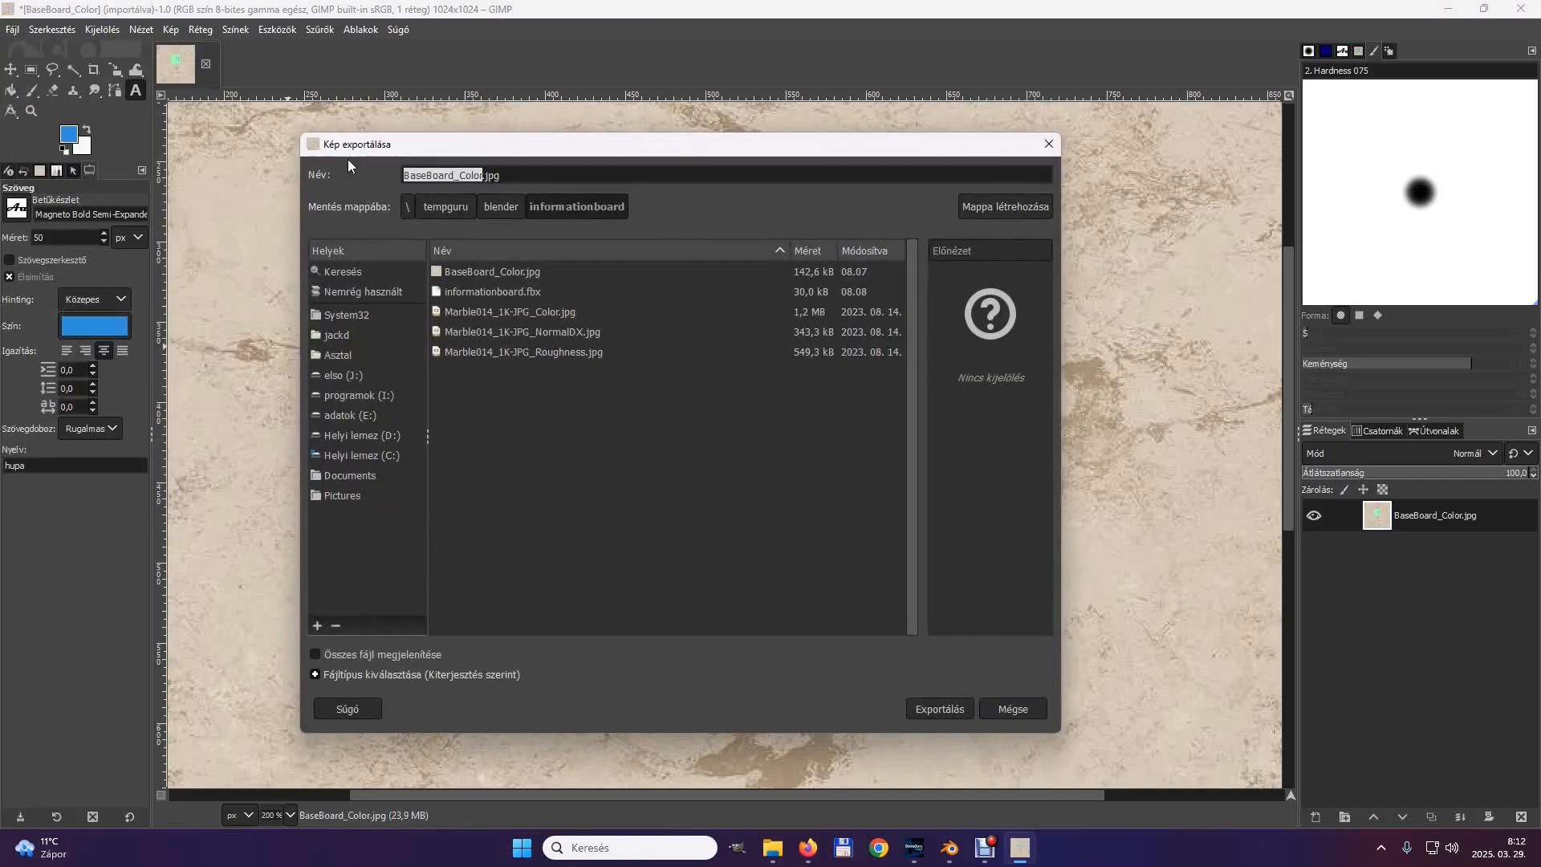
click(455, 176)
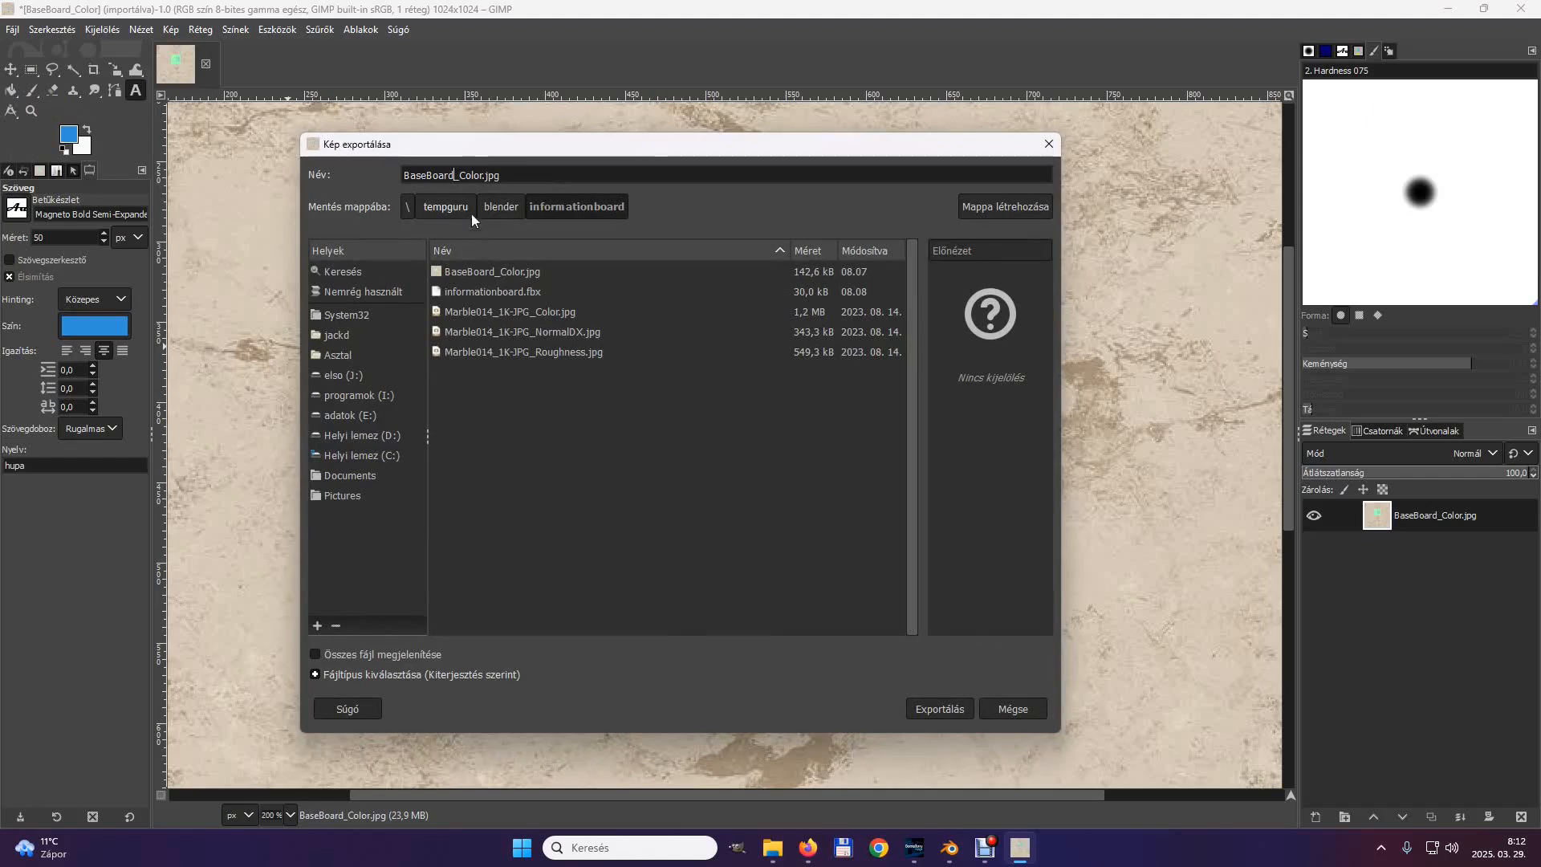
drag(455, 175, 401, 176)
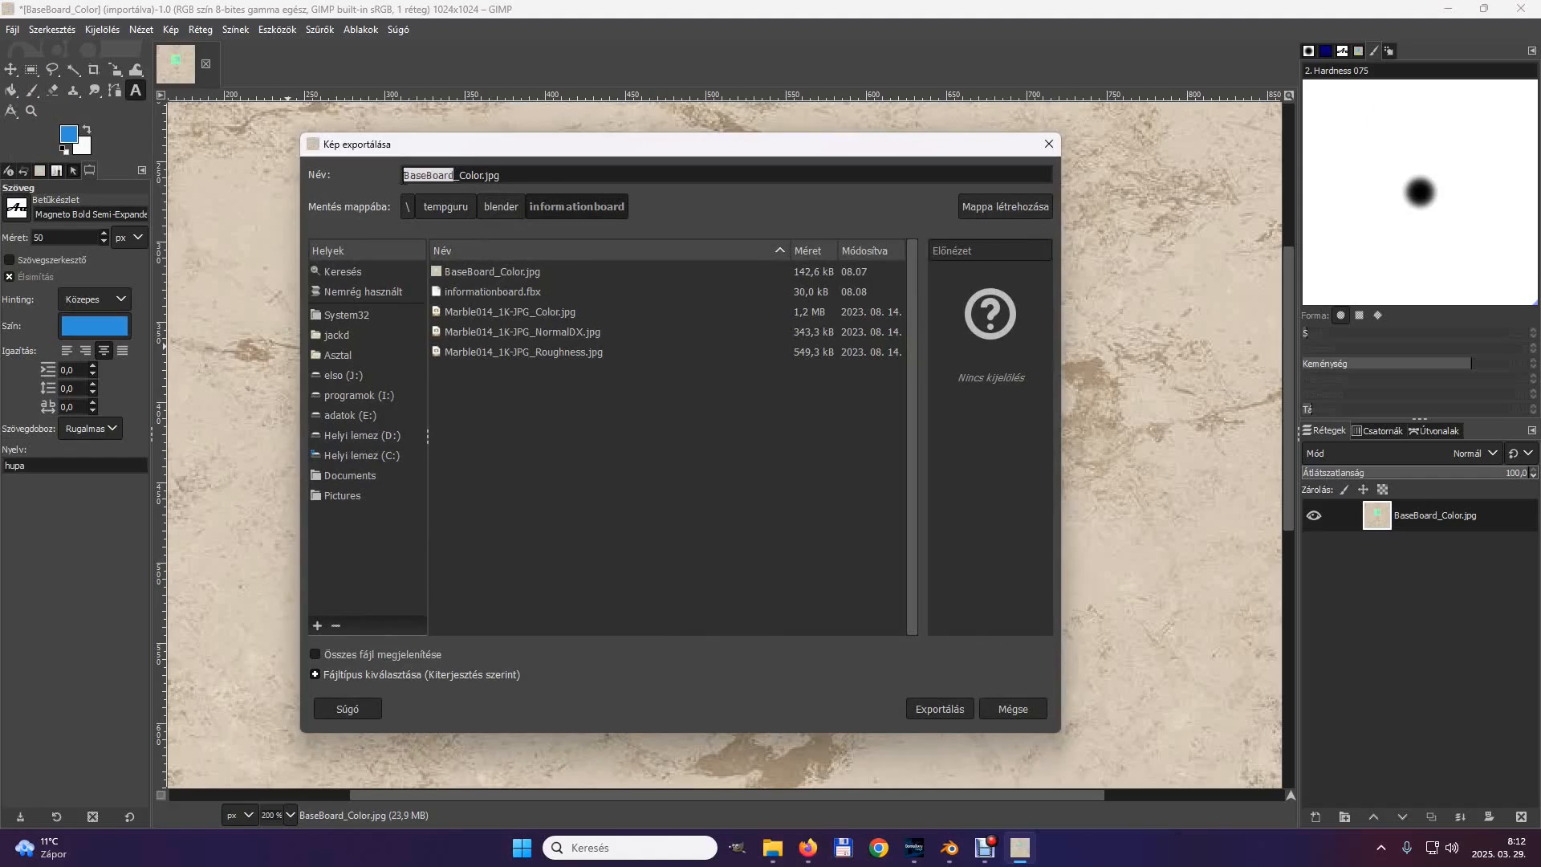
text(Hello)
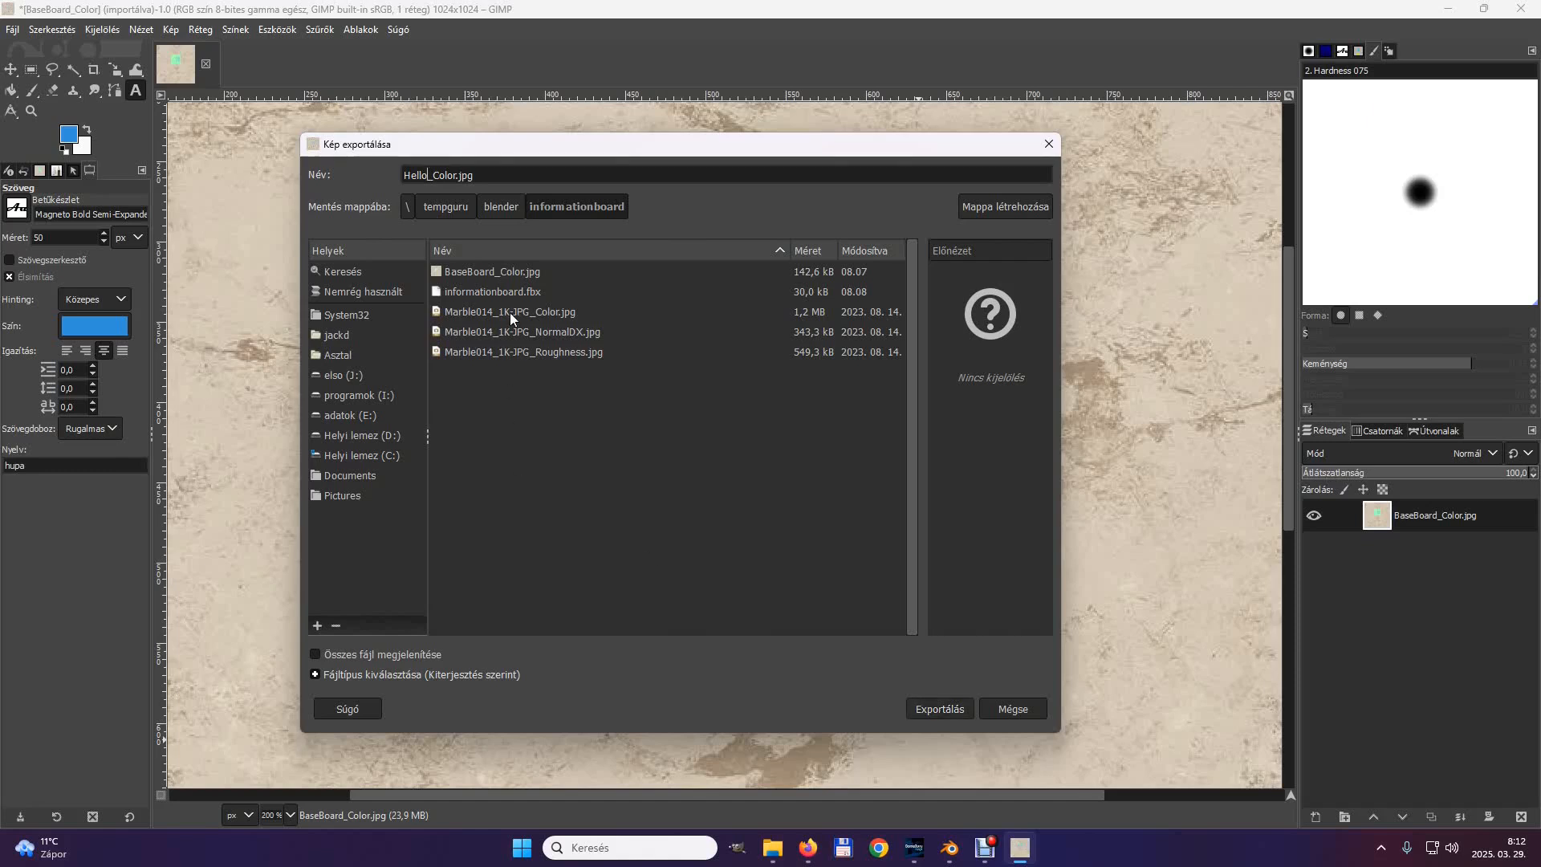
click(941, 706)
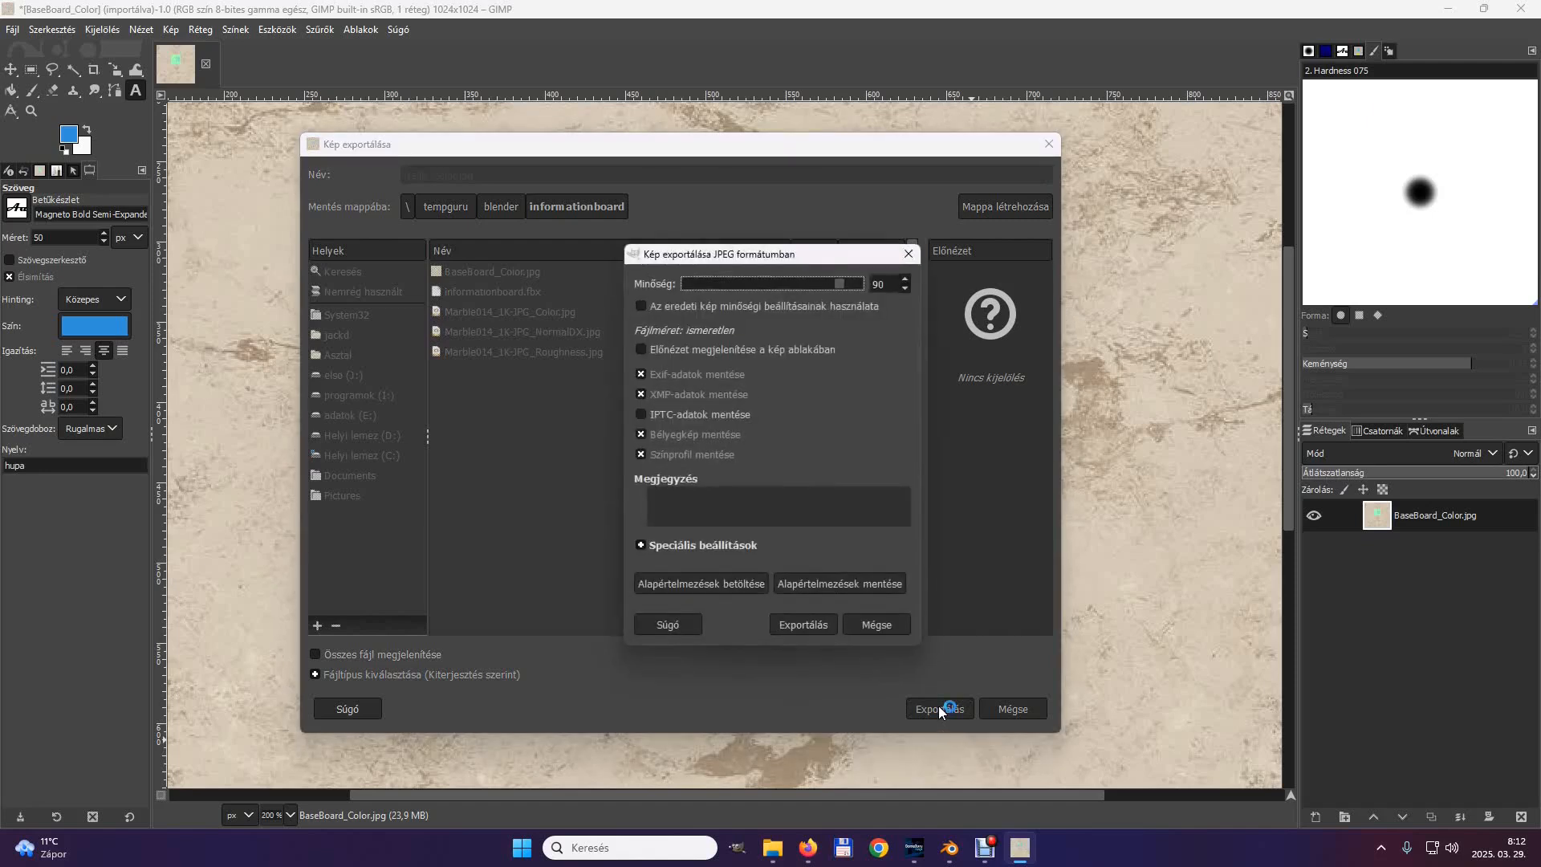
click(824, 621)
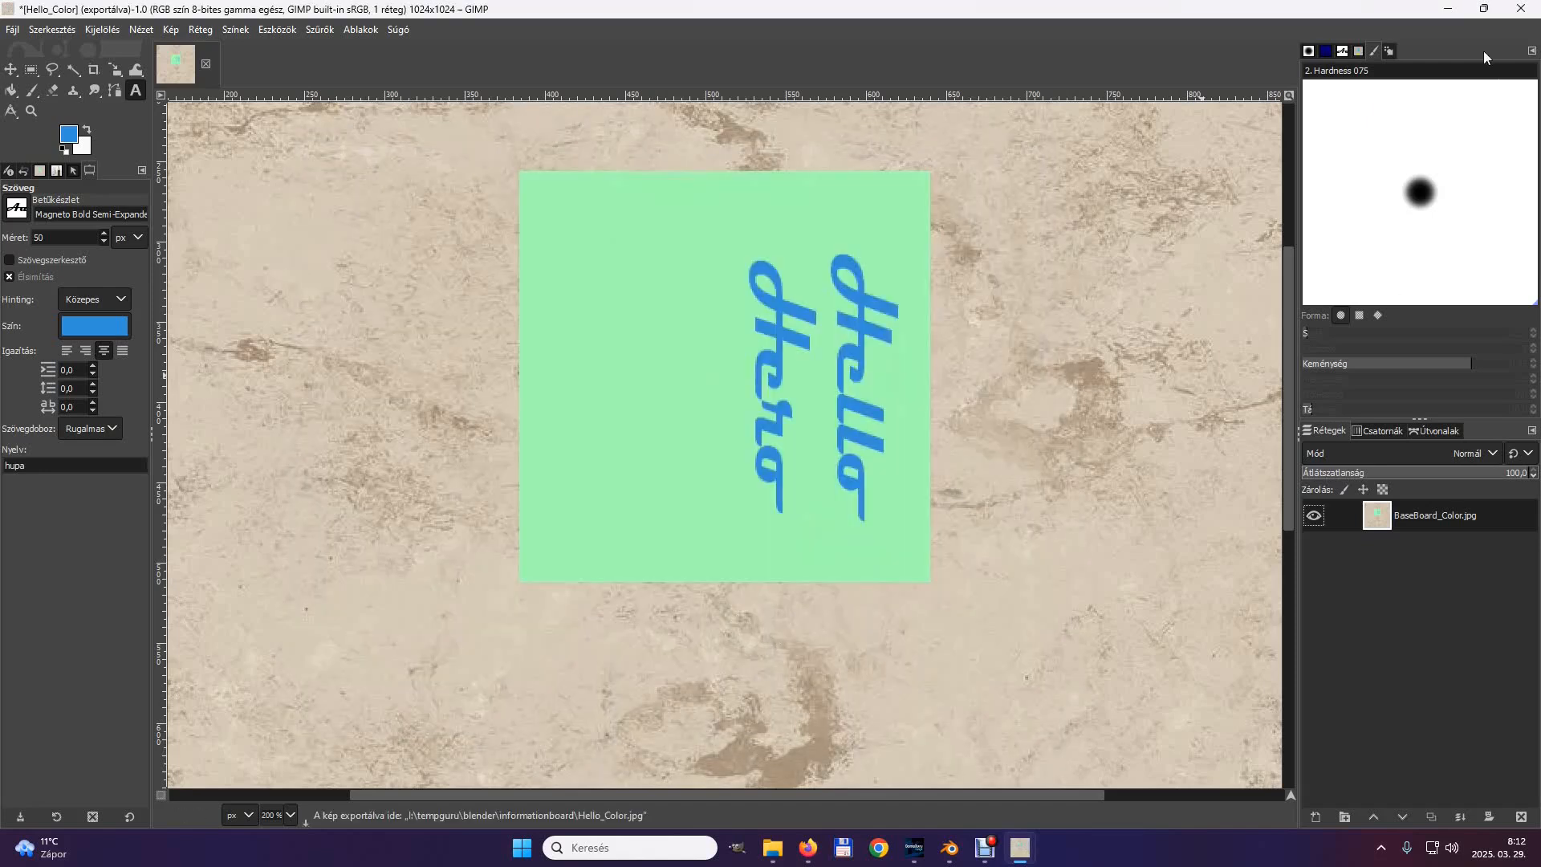
Switch to GameGuru MAX and start importing a 3D model from the Object Library.
click(1449, 9)
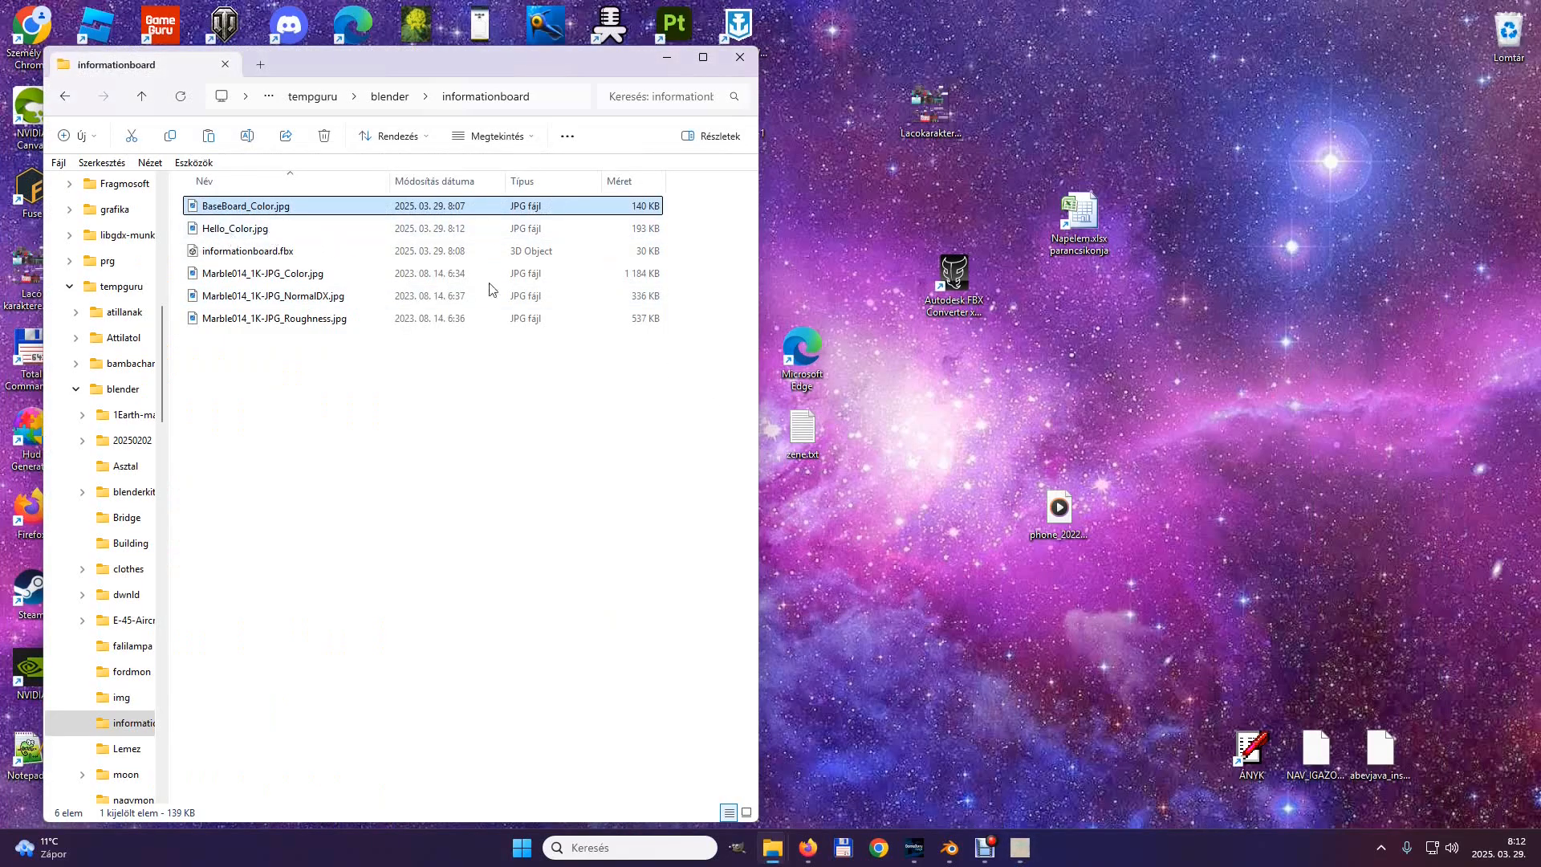
click(663, 59)
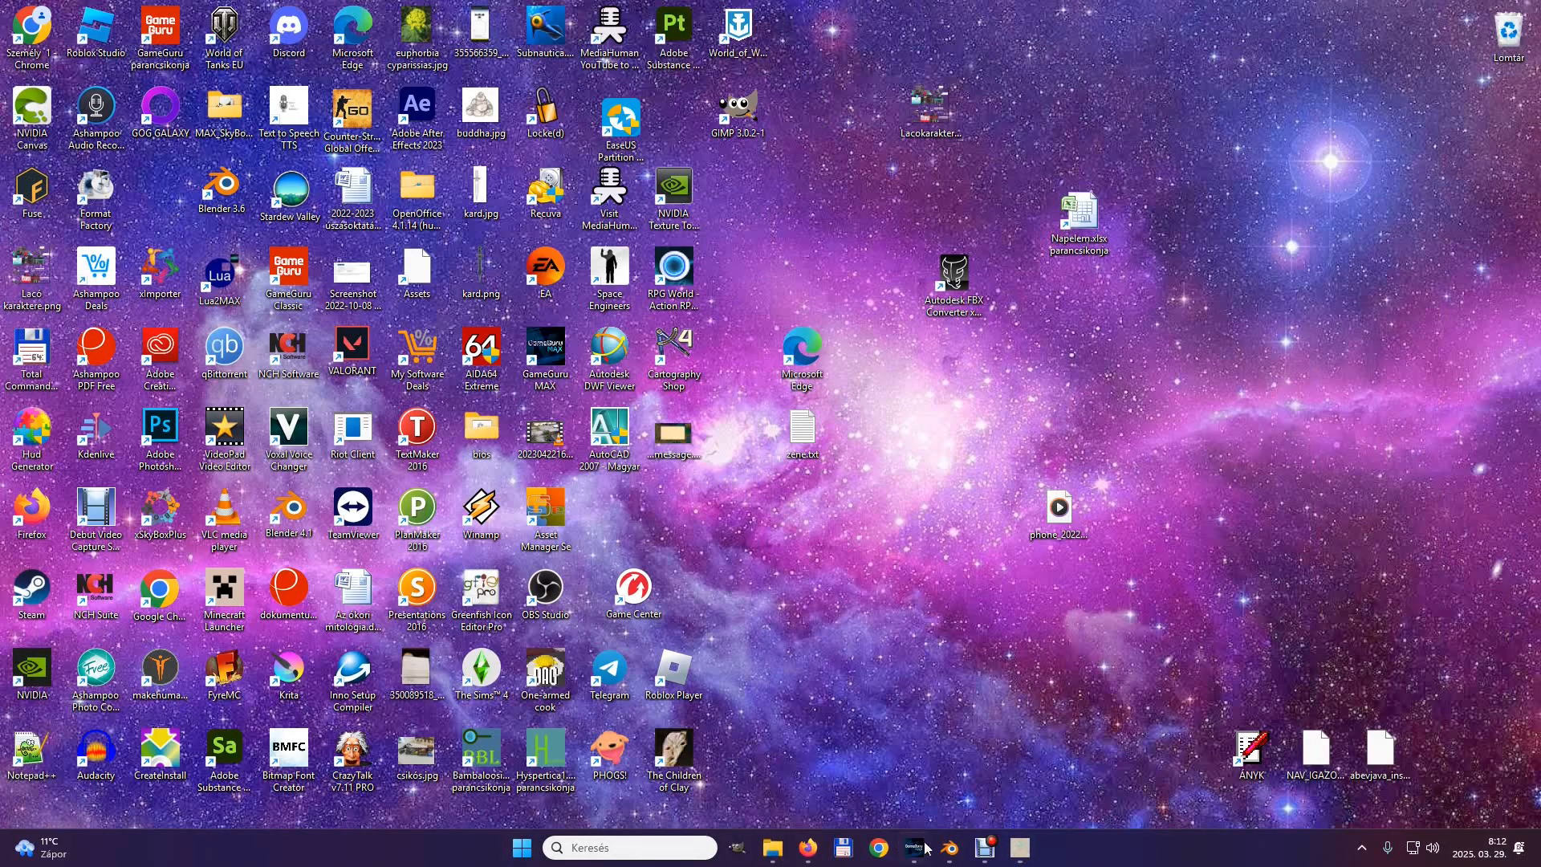
click(919, 849)
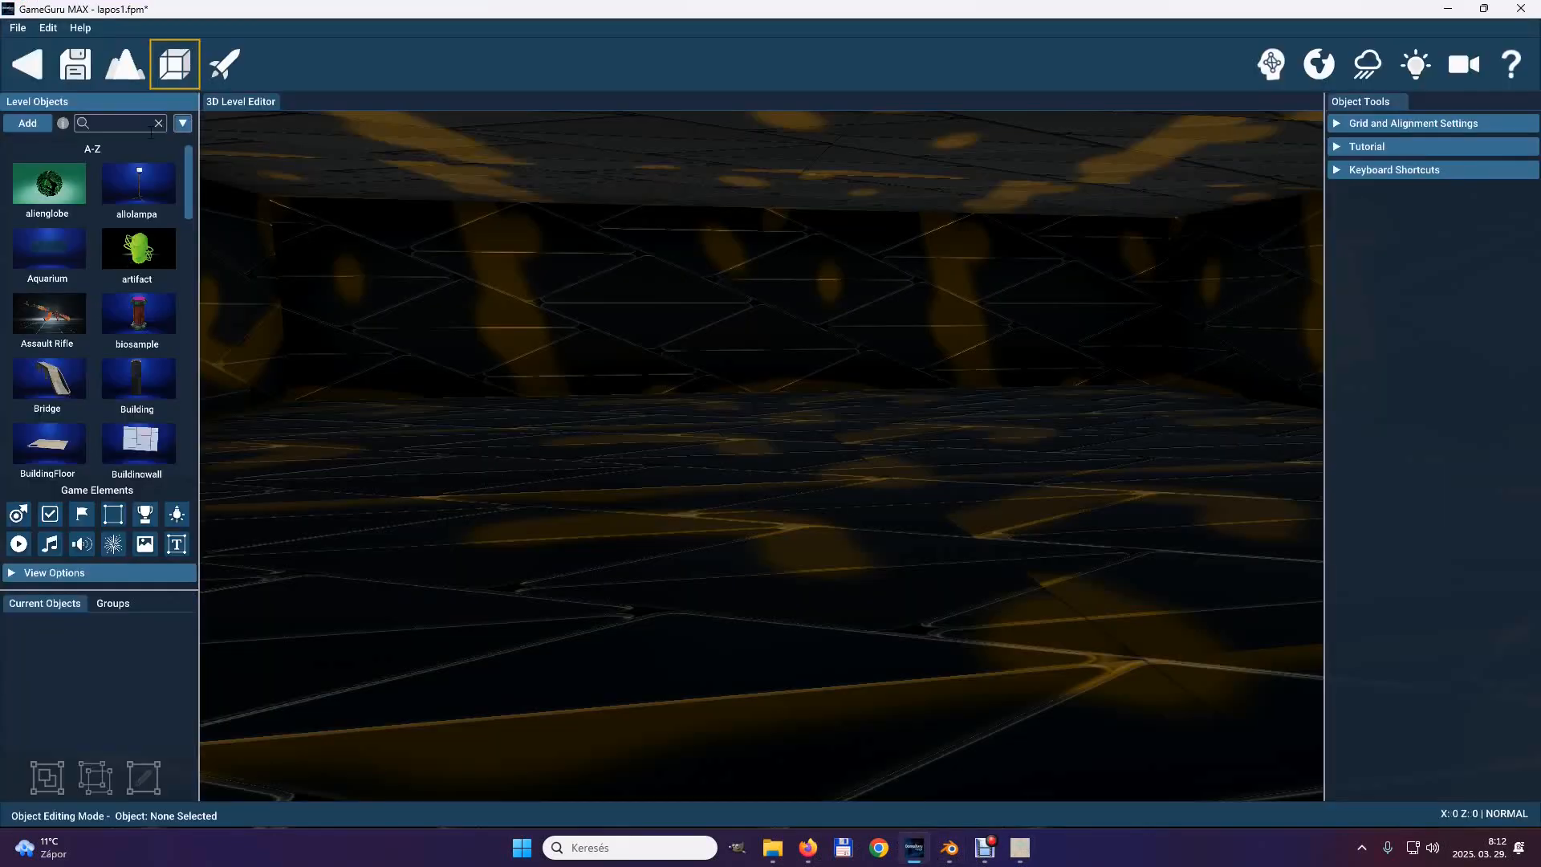
click(32, 122)
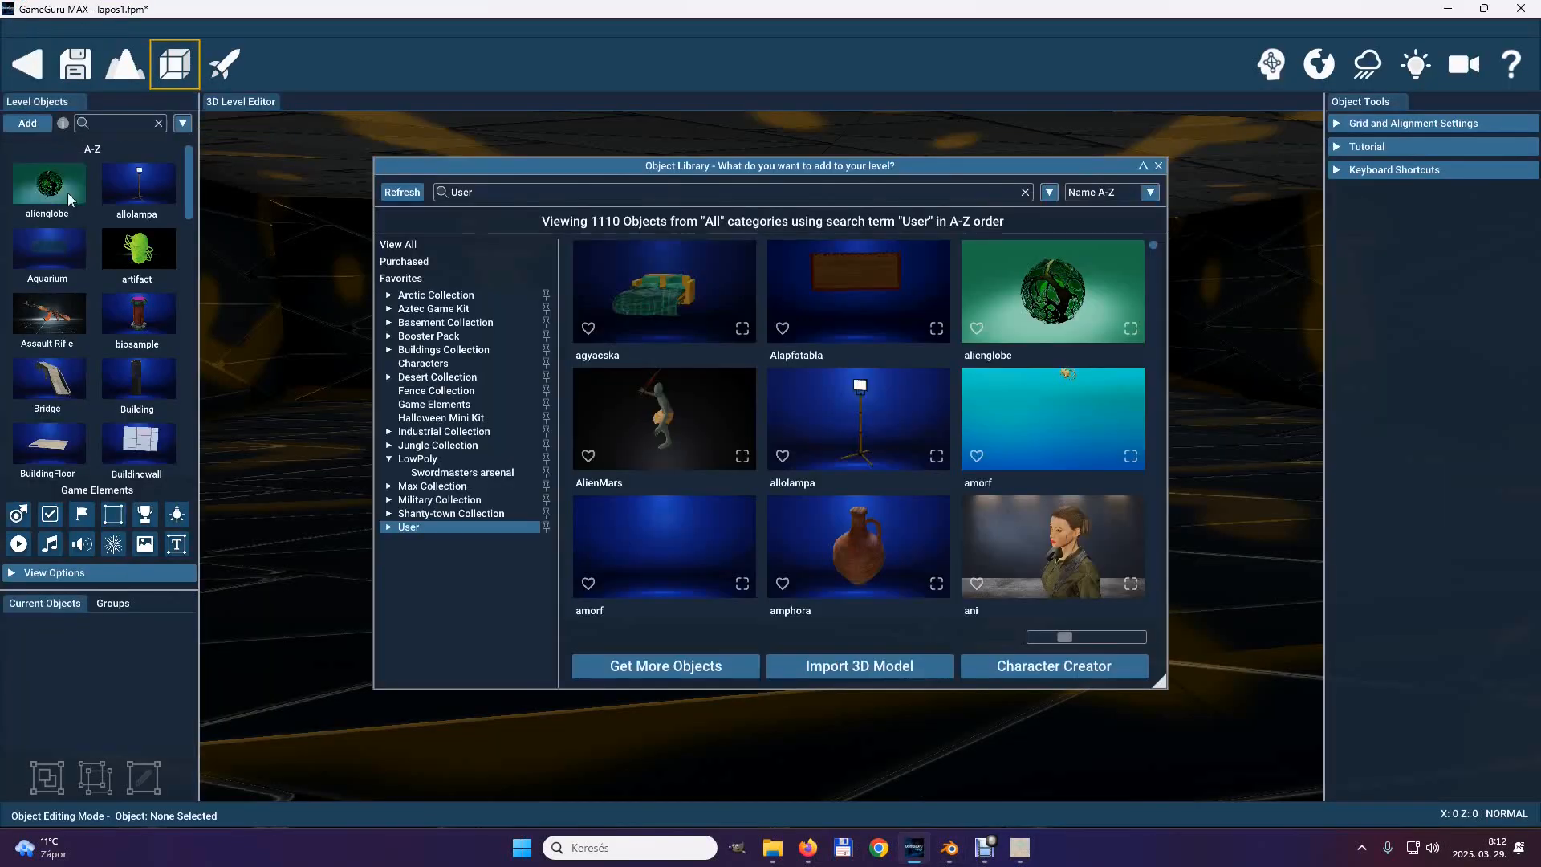
click(864, 668)
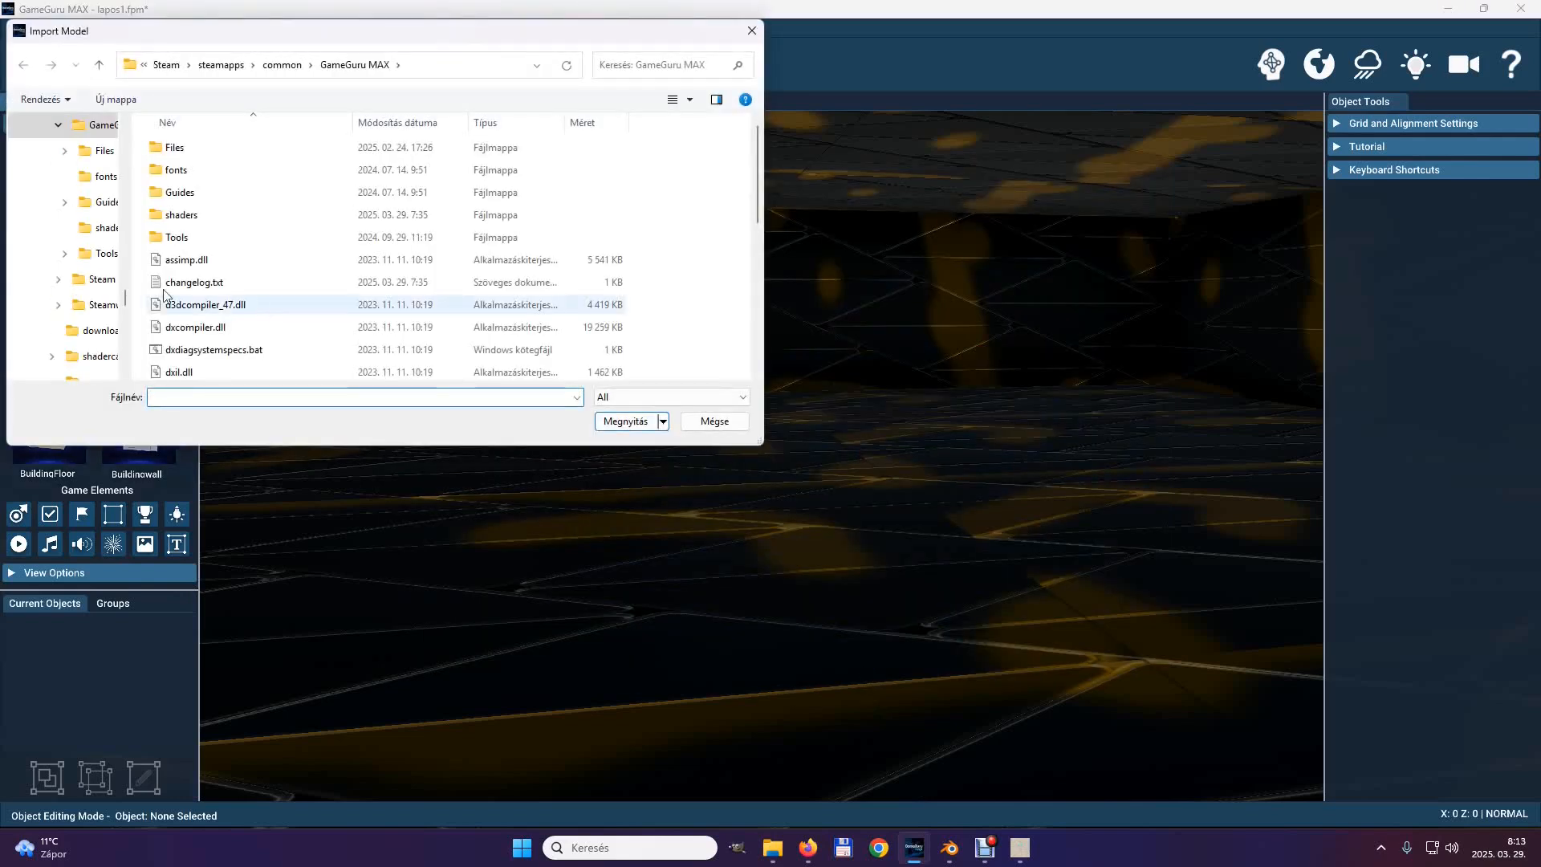
Import informationboard.fbx from the I:\tempguru\blender\informationboard folder.
scroll(112, 337, down, 5)
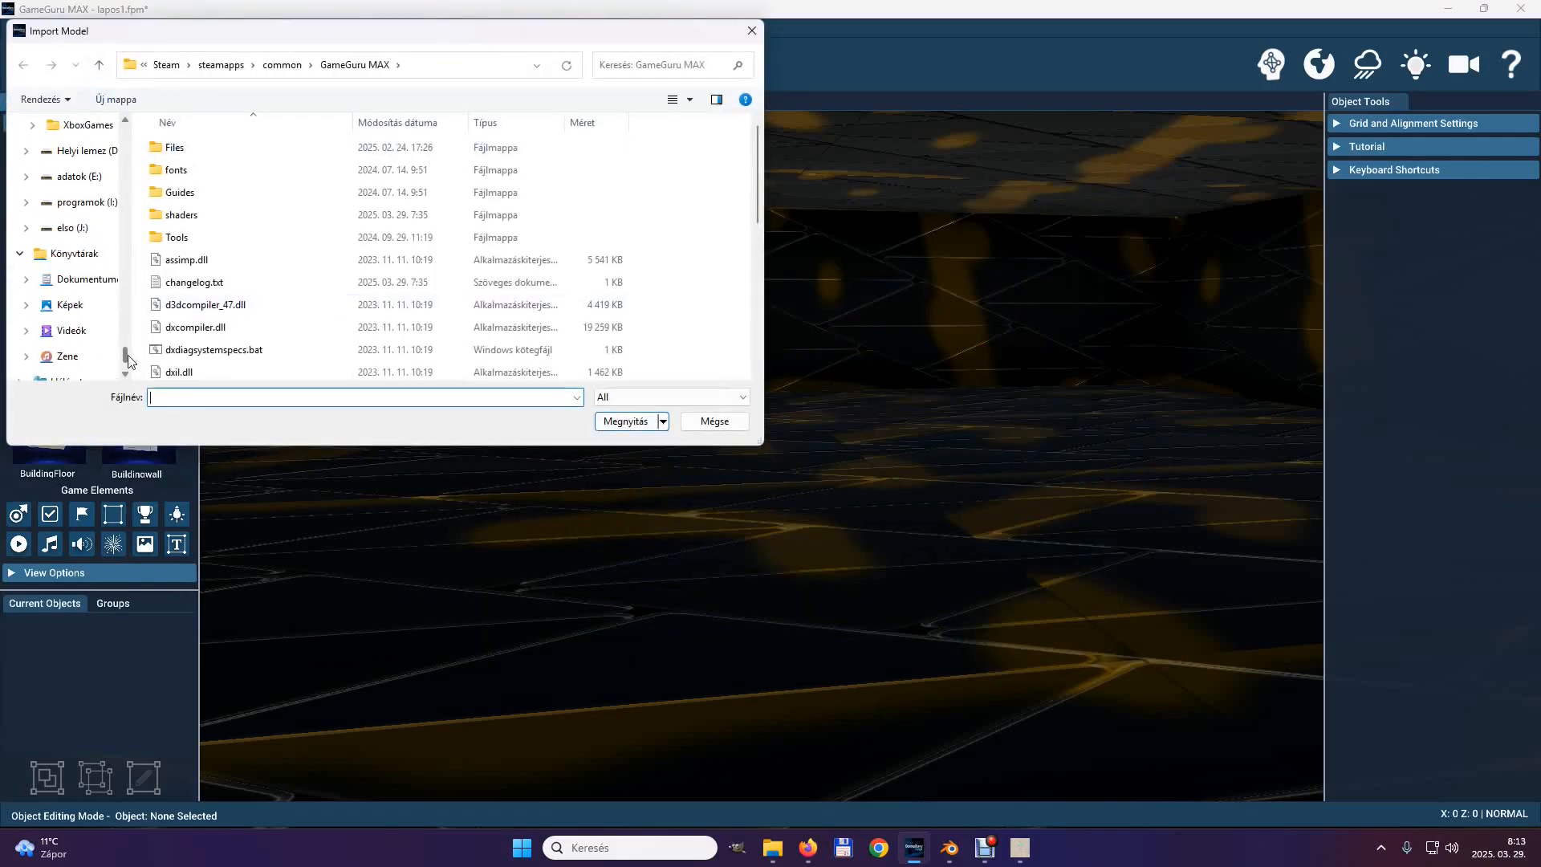
click(90, 210)
double_click(171, 328)
double_click(173, 215)
scroll(184, 309, down, 1)
scroll(184, 309, down, 2)
double_click(184, 232)
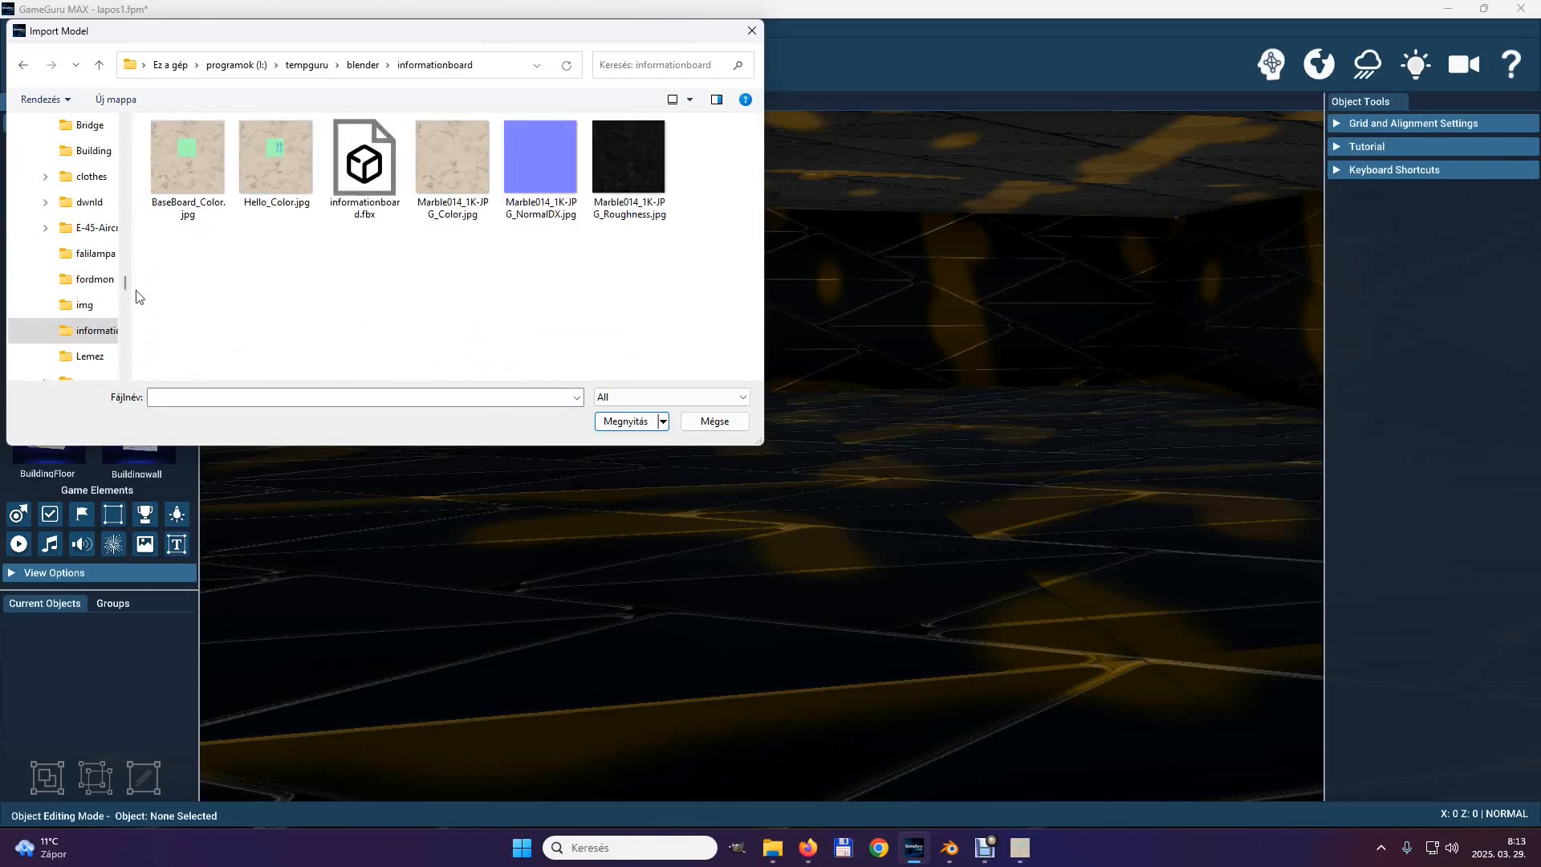
click(377, 166)
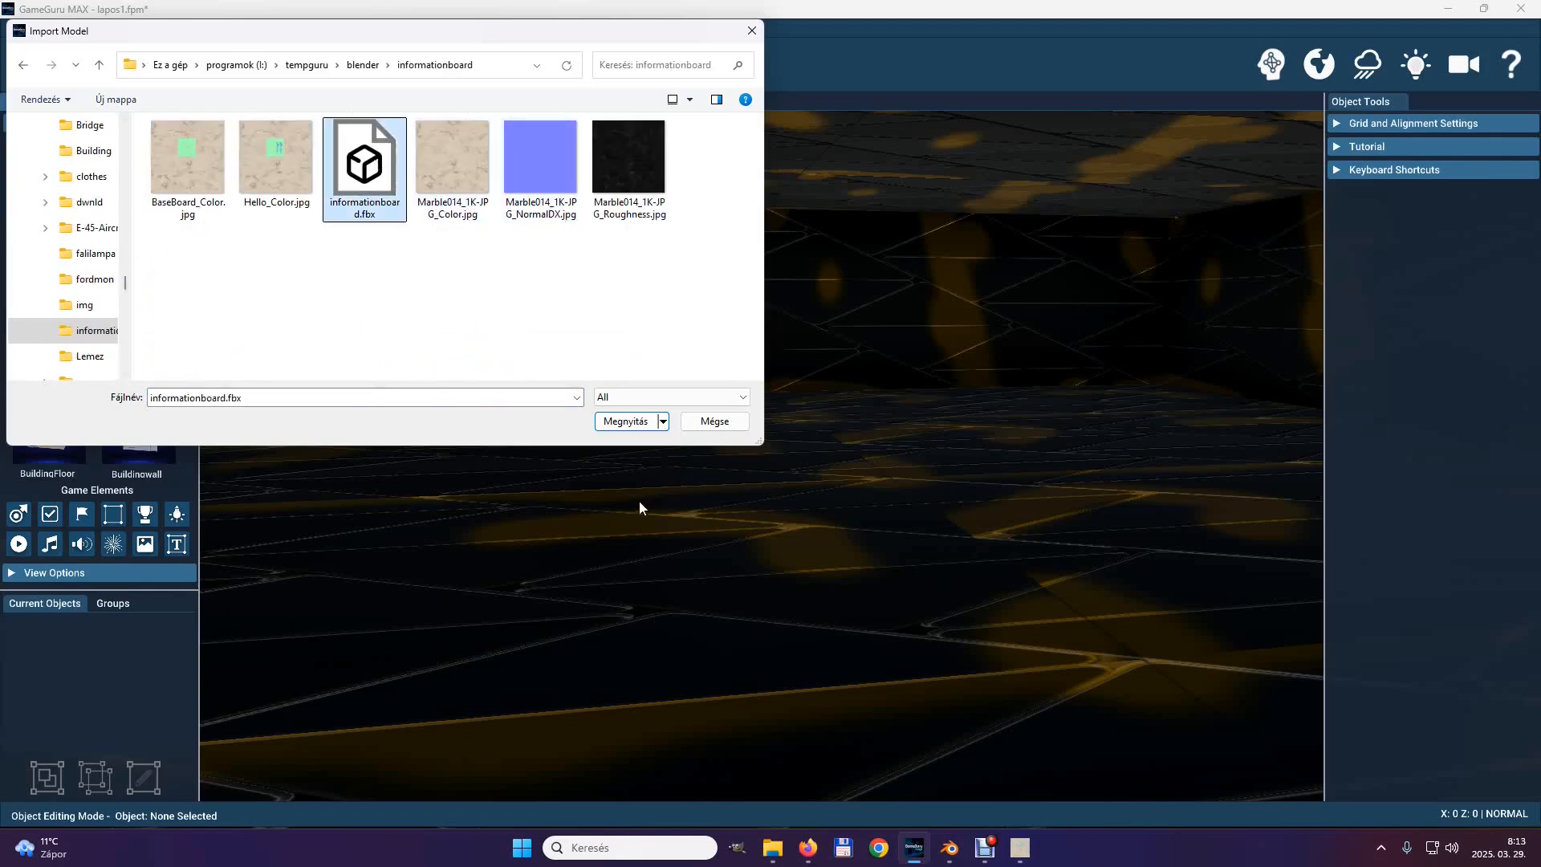
click(625, 421)
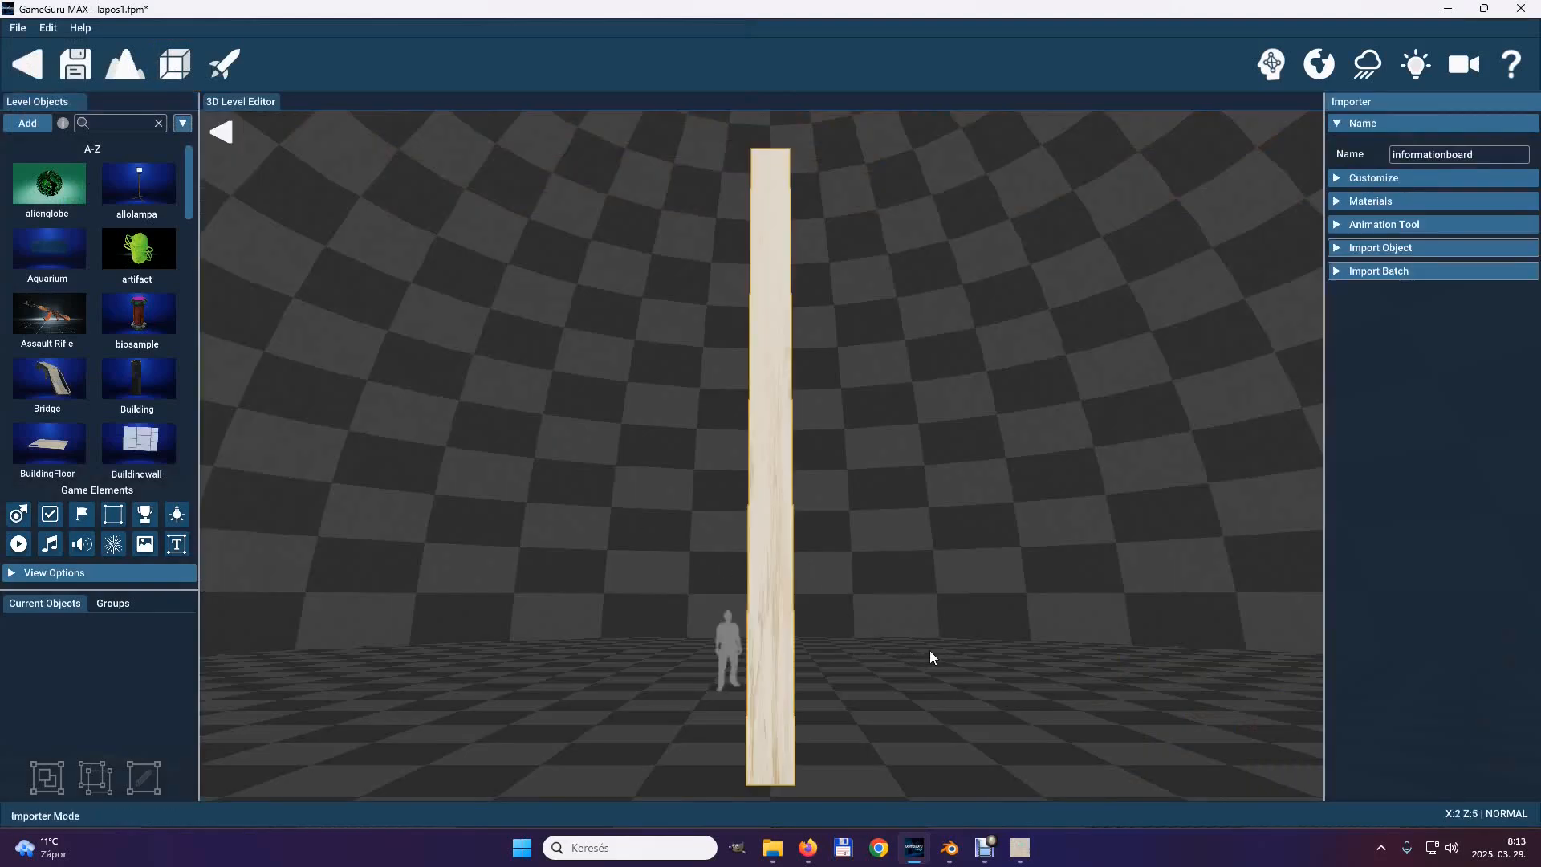
Turn to the board's green front face in the importer and name the object informationboard1.
right_drag(952, 619, 754, 430)
key(d)
key(d)
key(a)
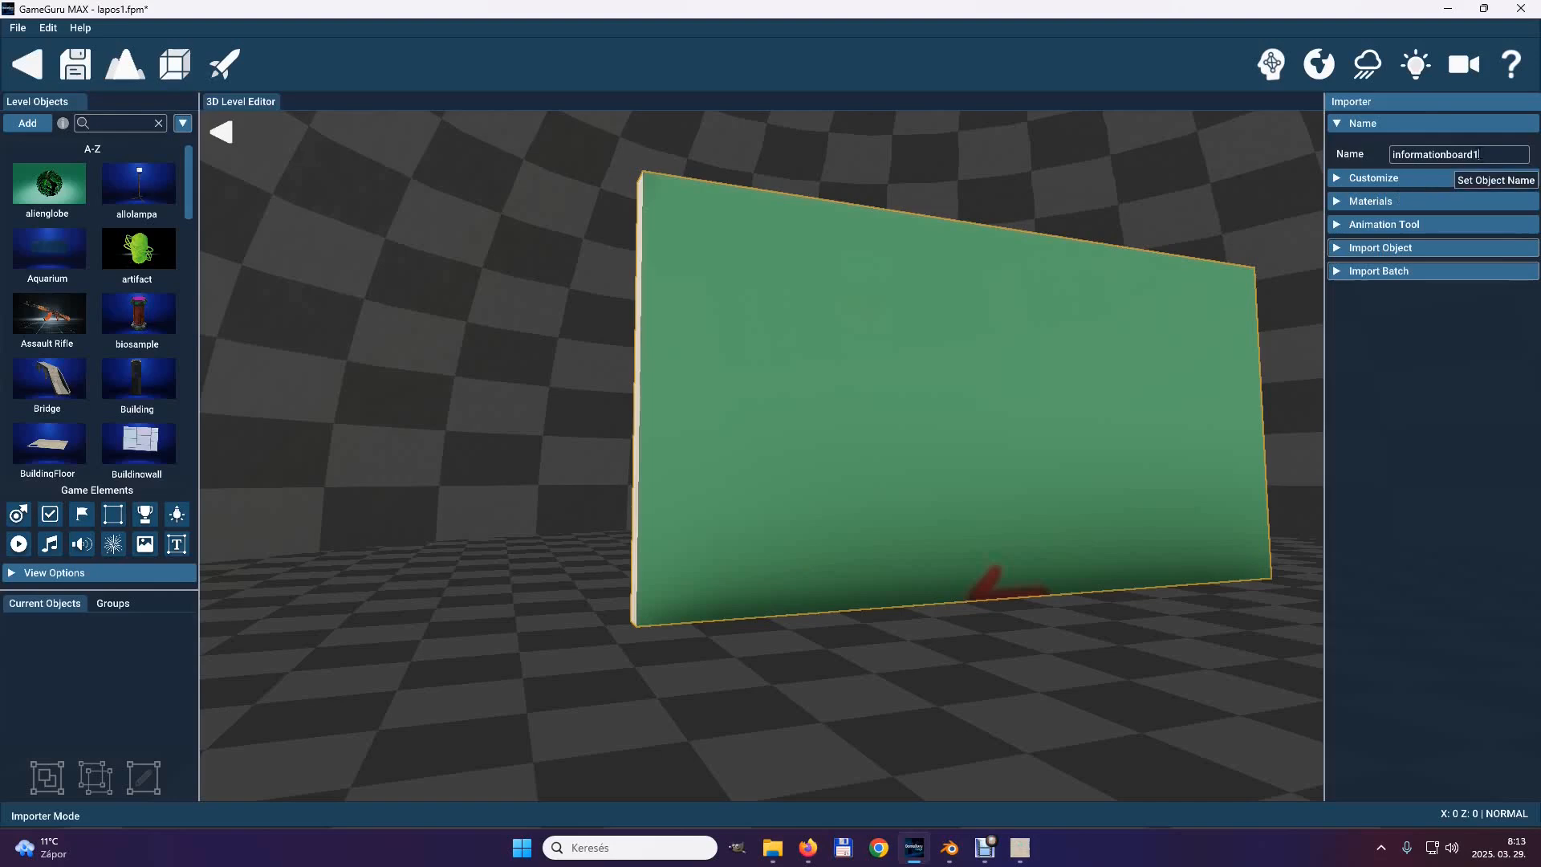
click(1335, 129)
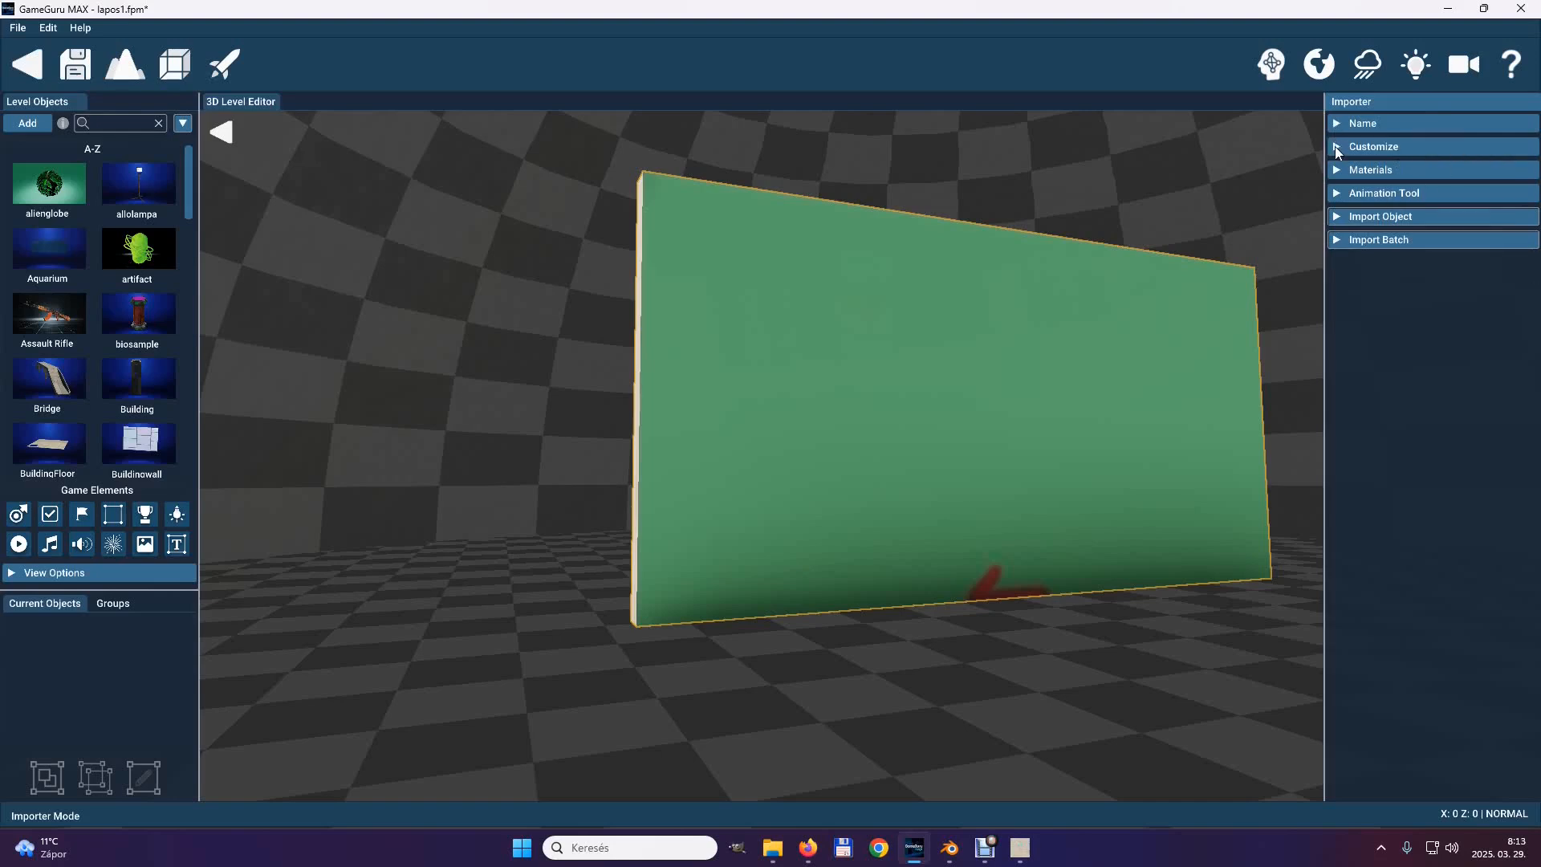
Scale the imported board to 25 and set its X-axis rotation offset to 90.
click(1335, 146)
drag(1443, 236, 1407, 243)
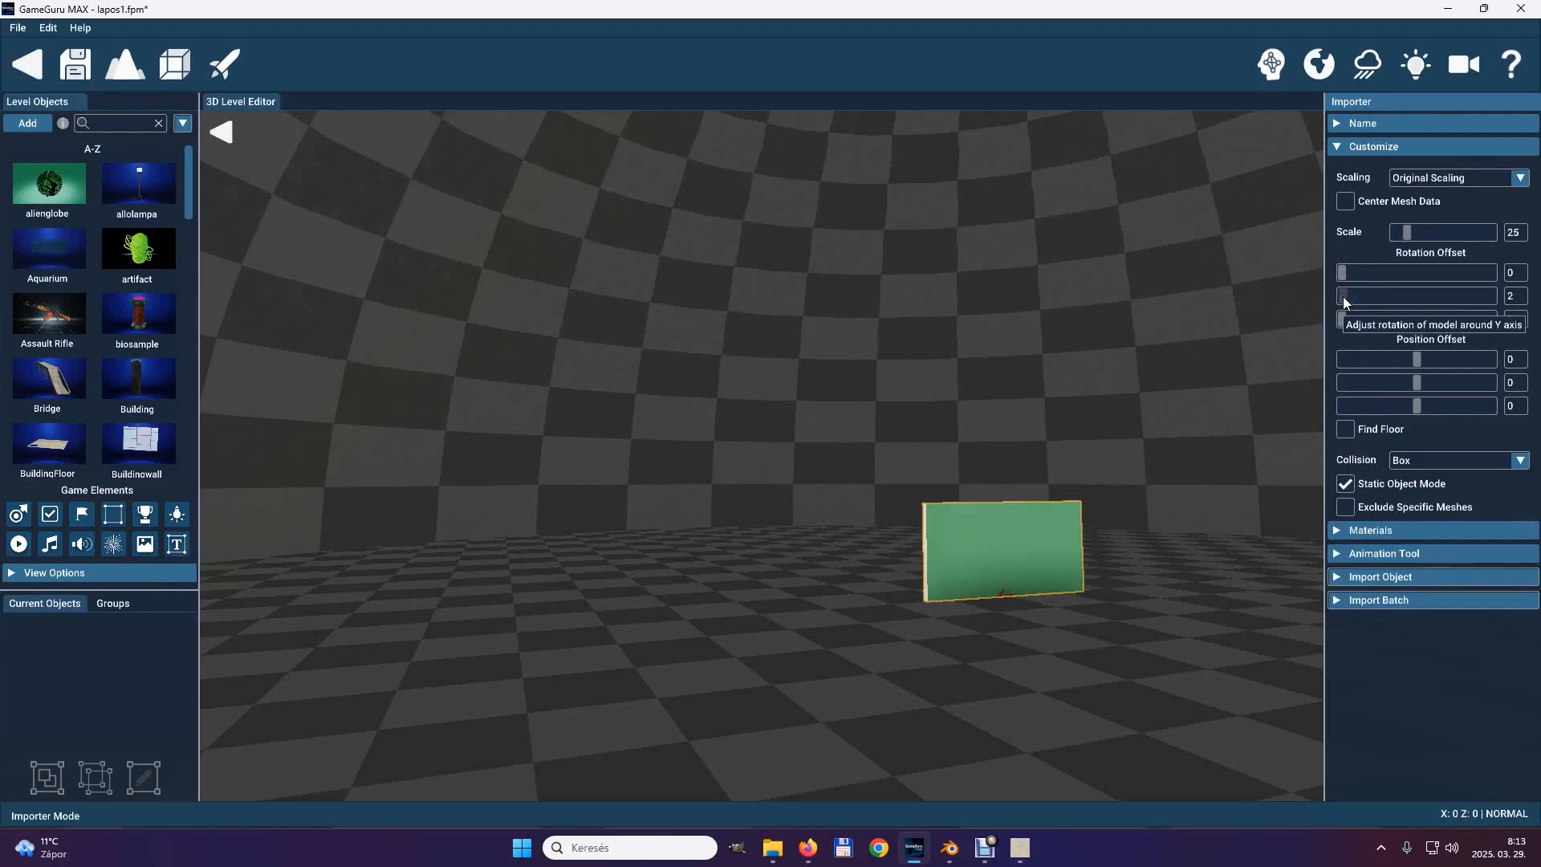
mouse_move(1342, 274)
mouse_down()
mouse_move(1361, 267)
mouse_move(1331, 276)
mouse_up()
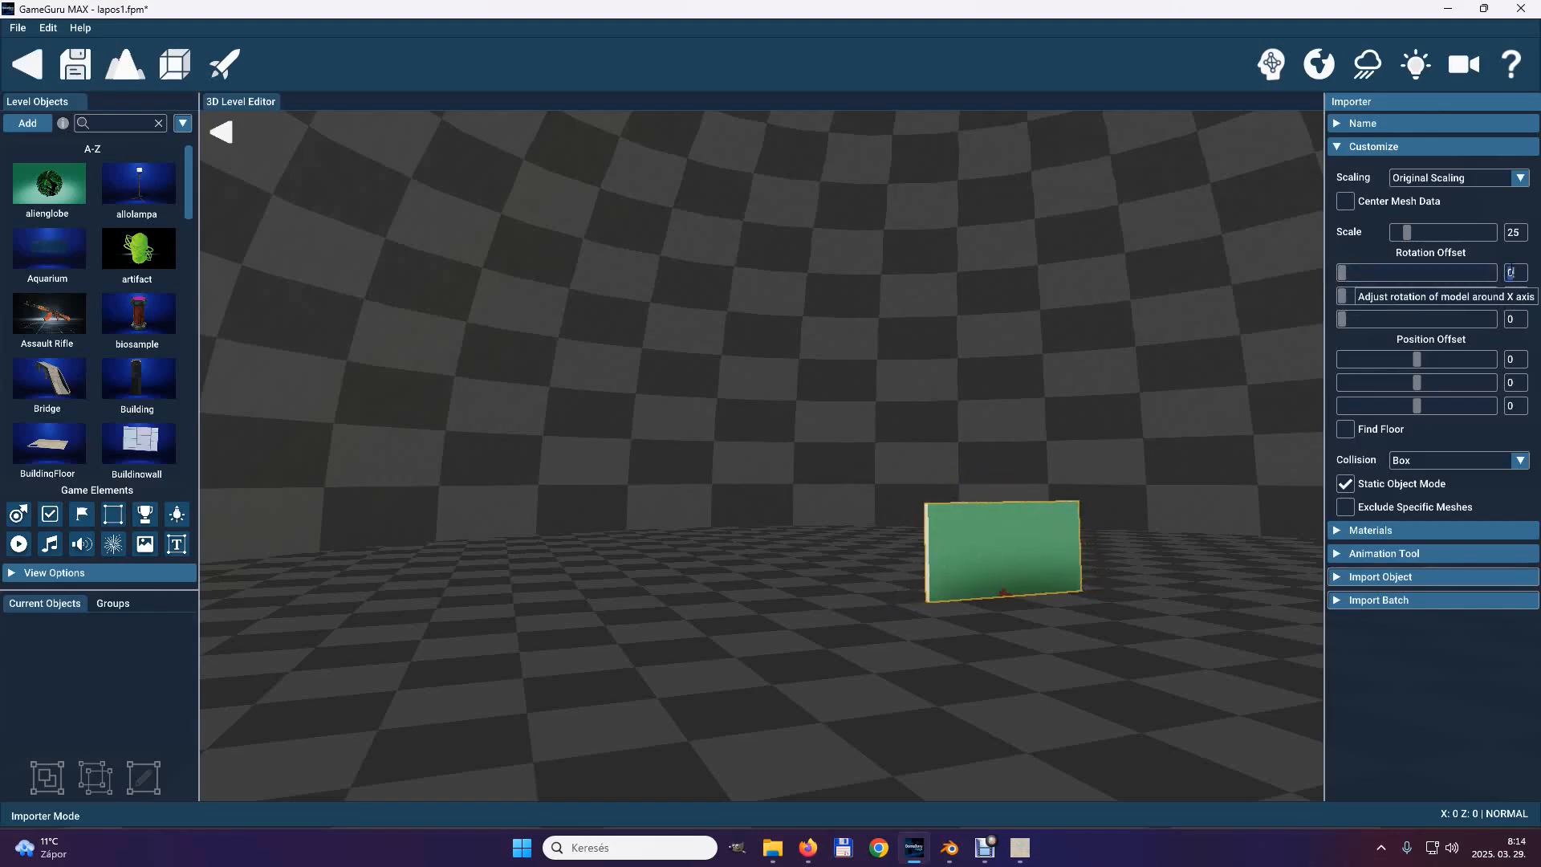
text(90)
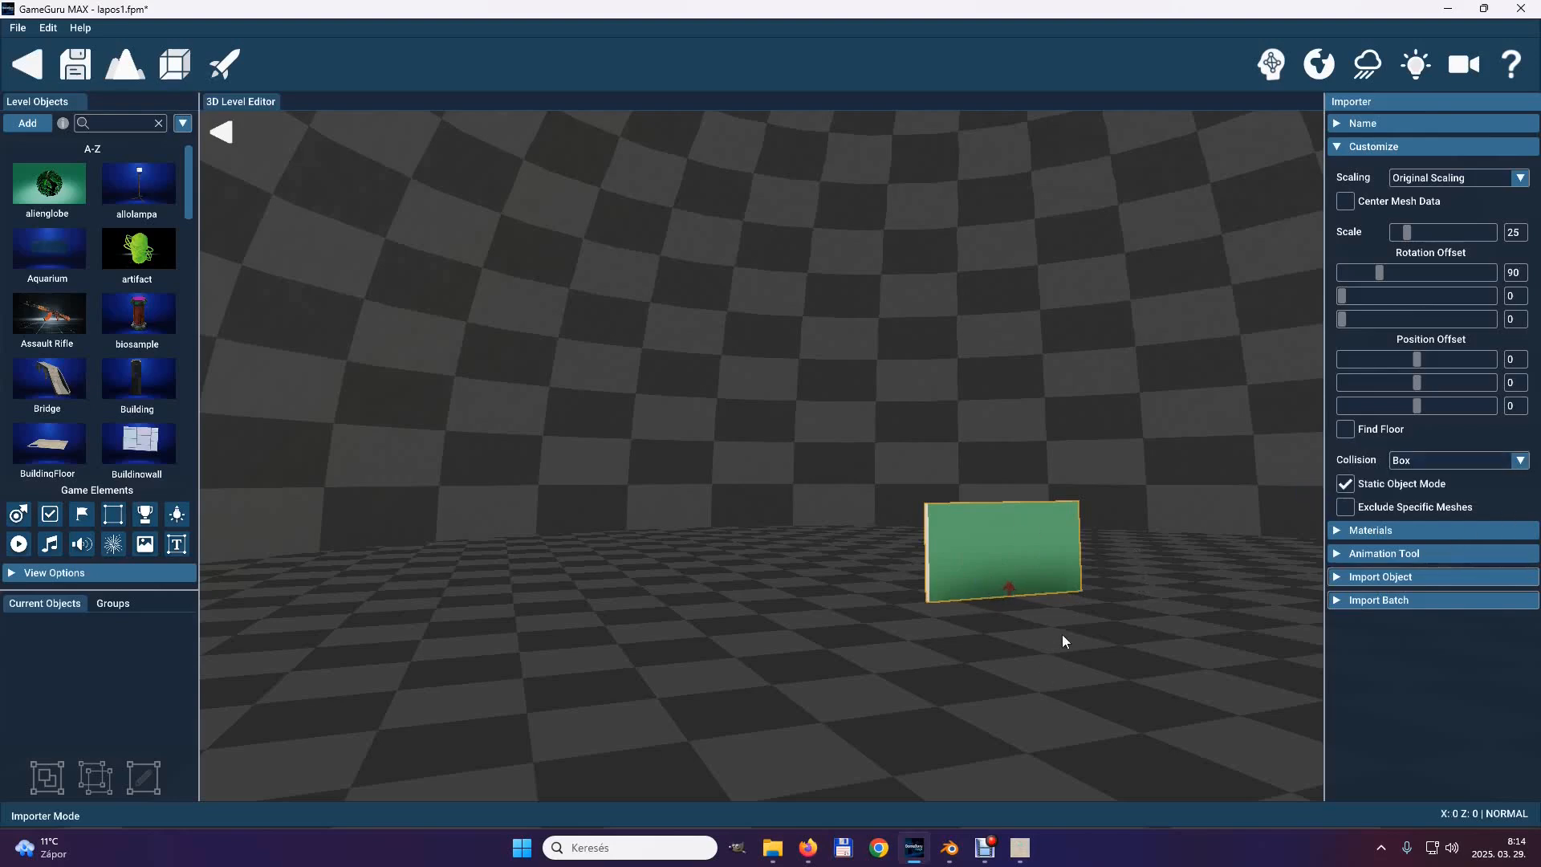
click(1434, 381)
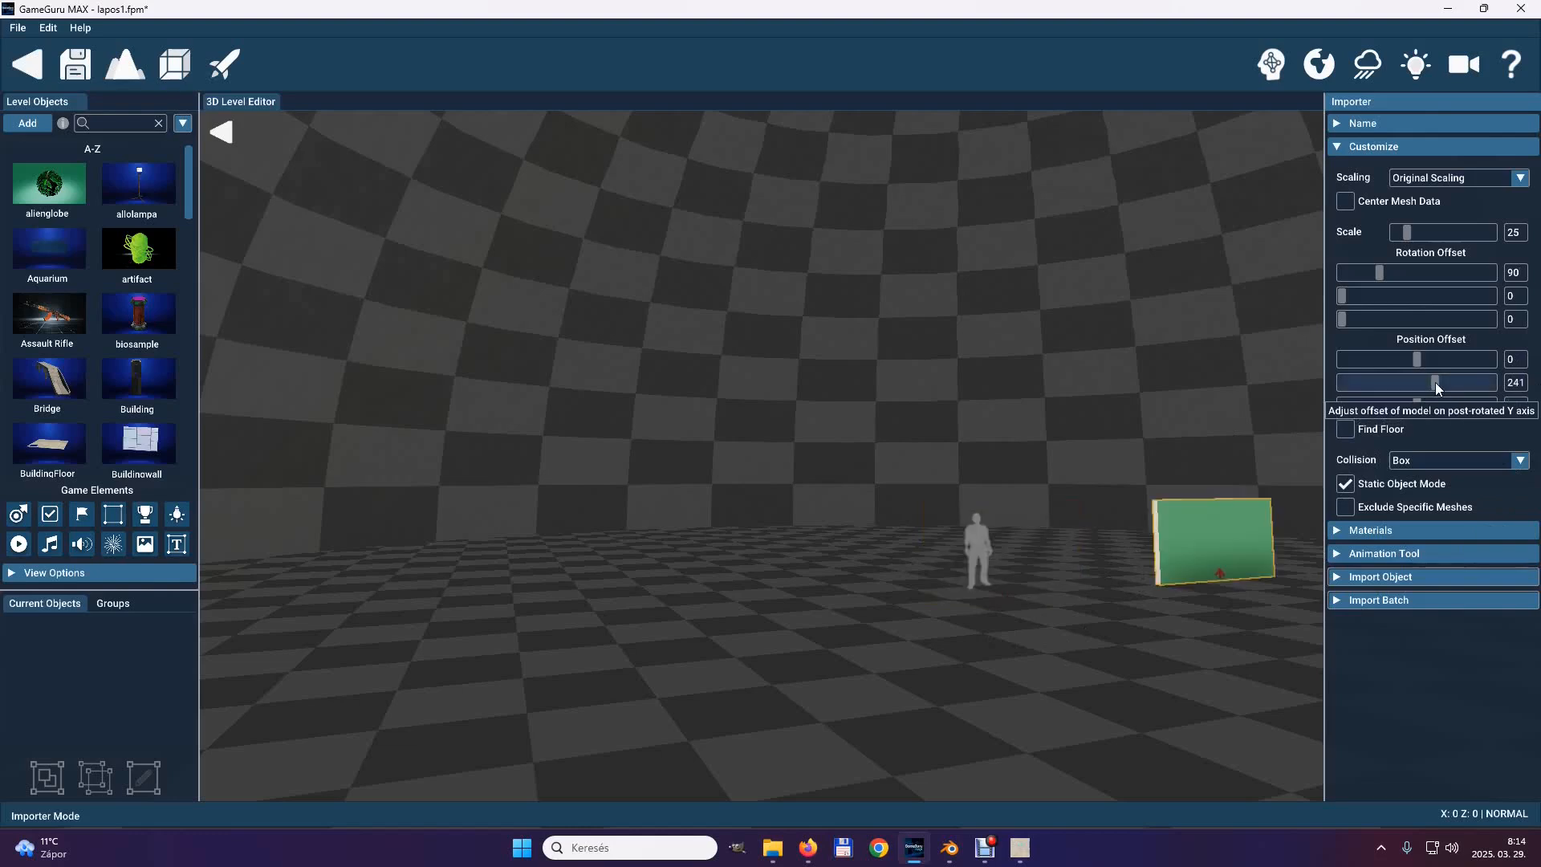
drag(1415, 379, 1418, 379)
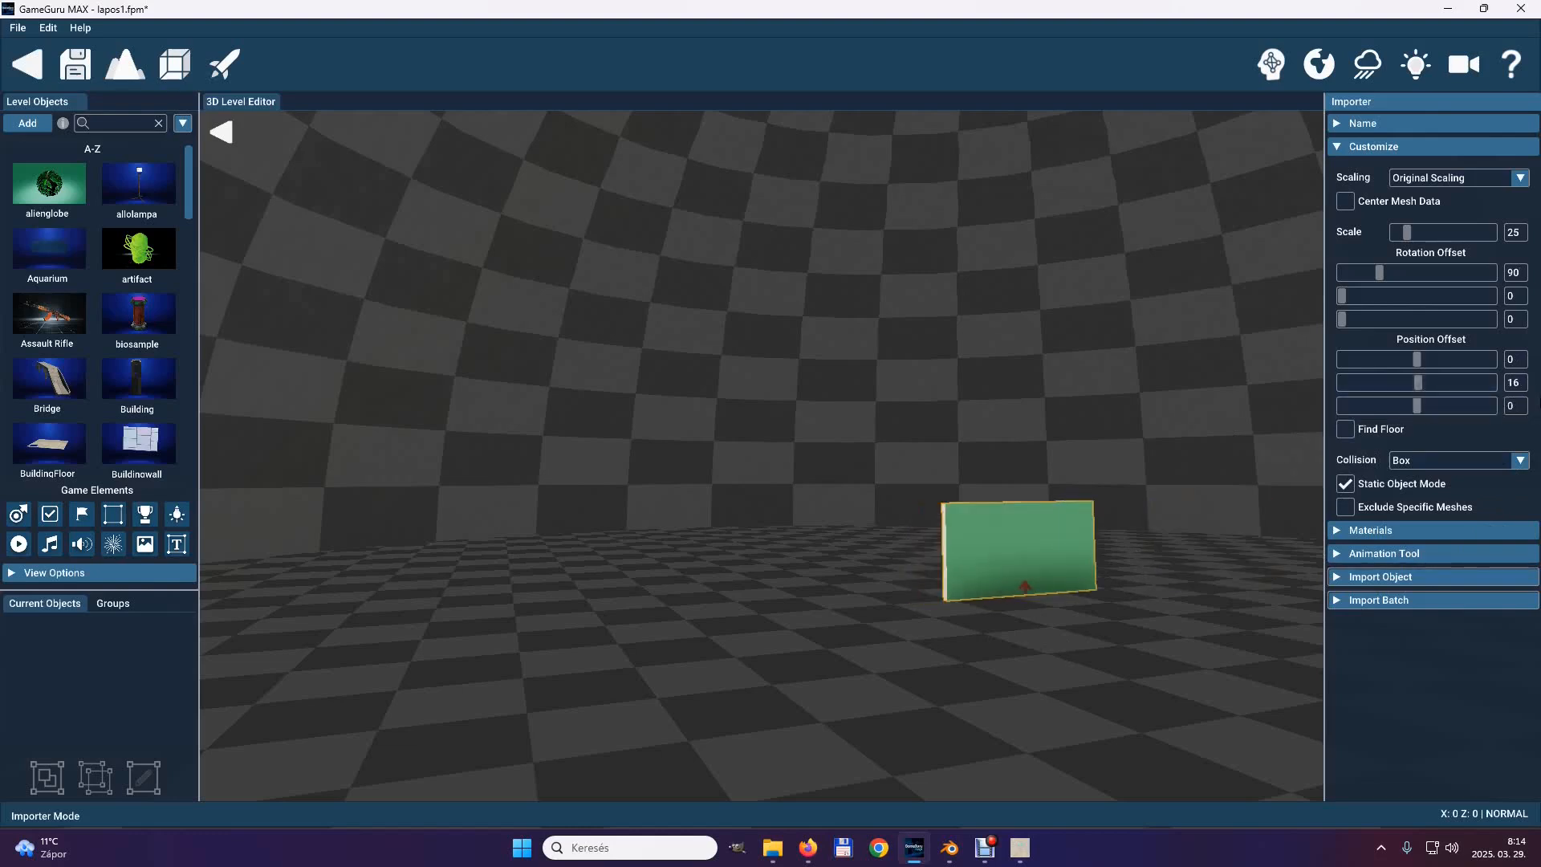
text(0)
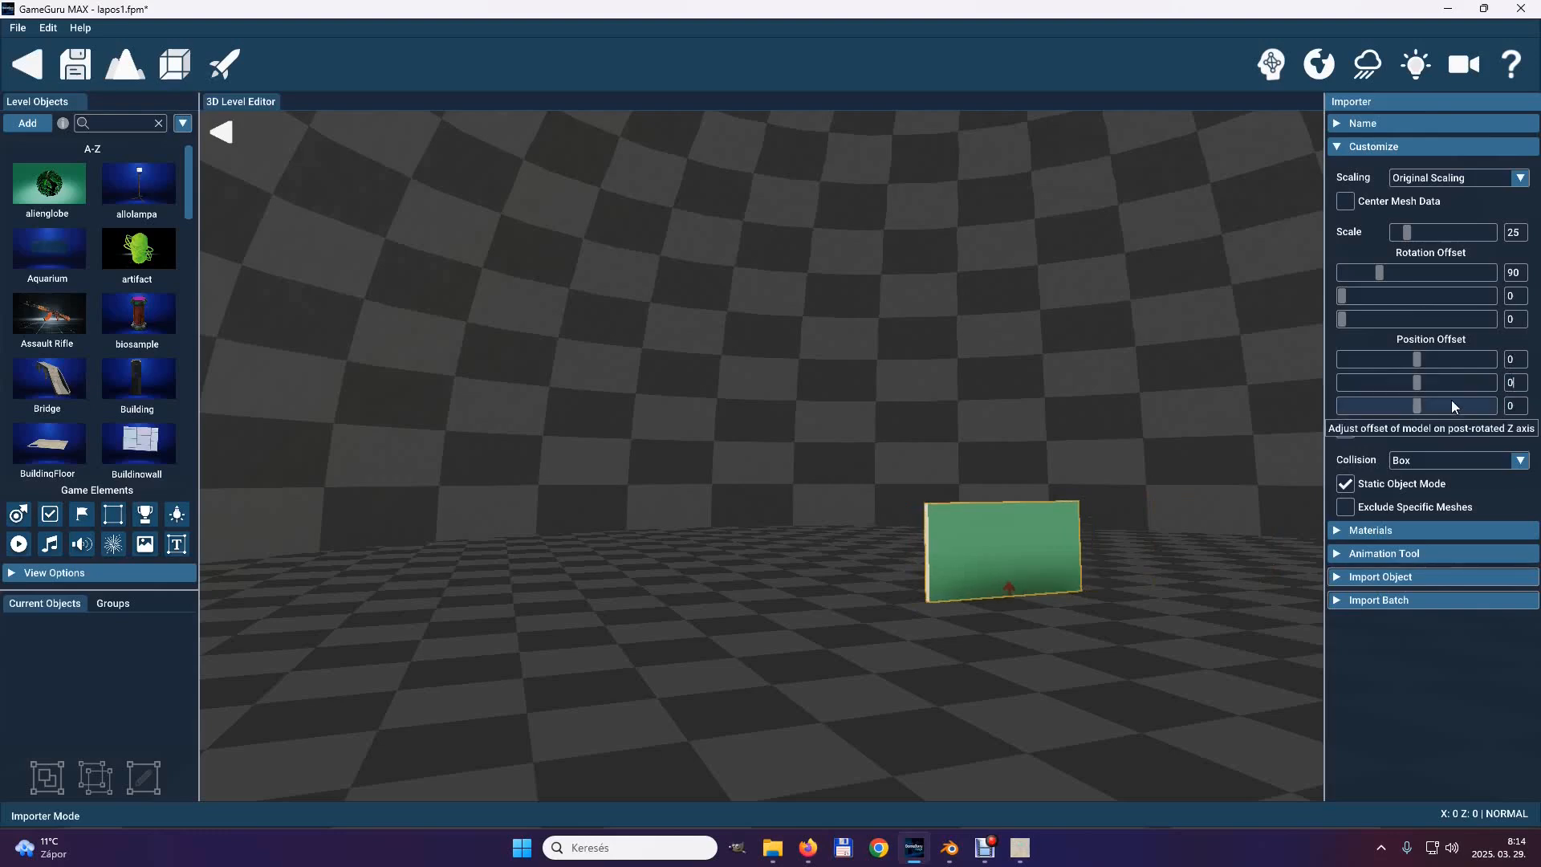
Set the board's Z-axis position offset to -80.
click(1419, 406)
drag(1419, 407, 1411, 407)
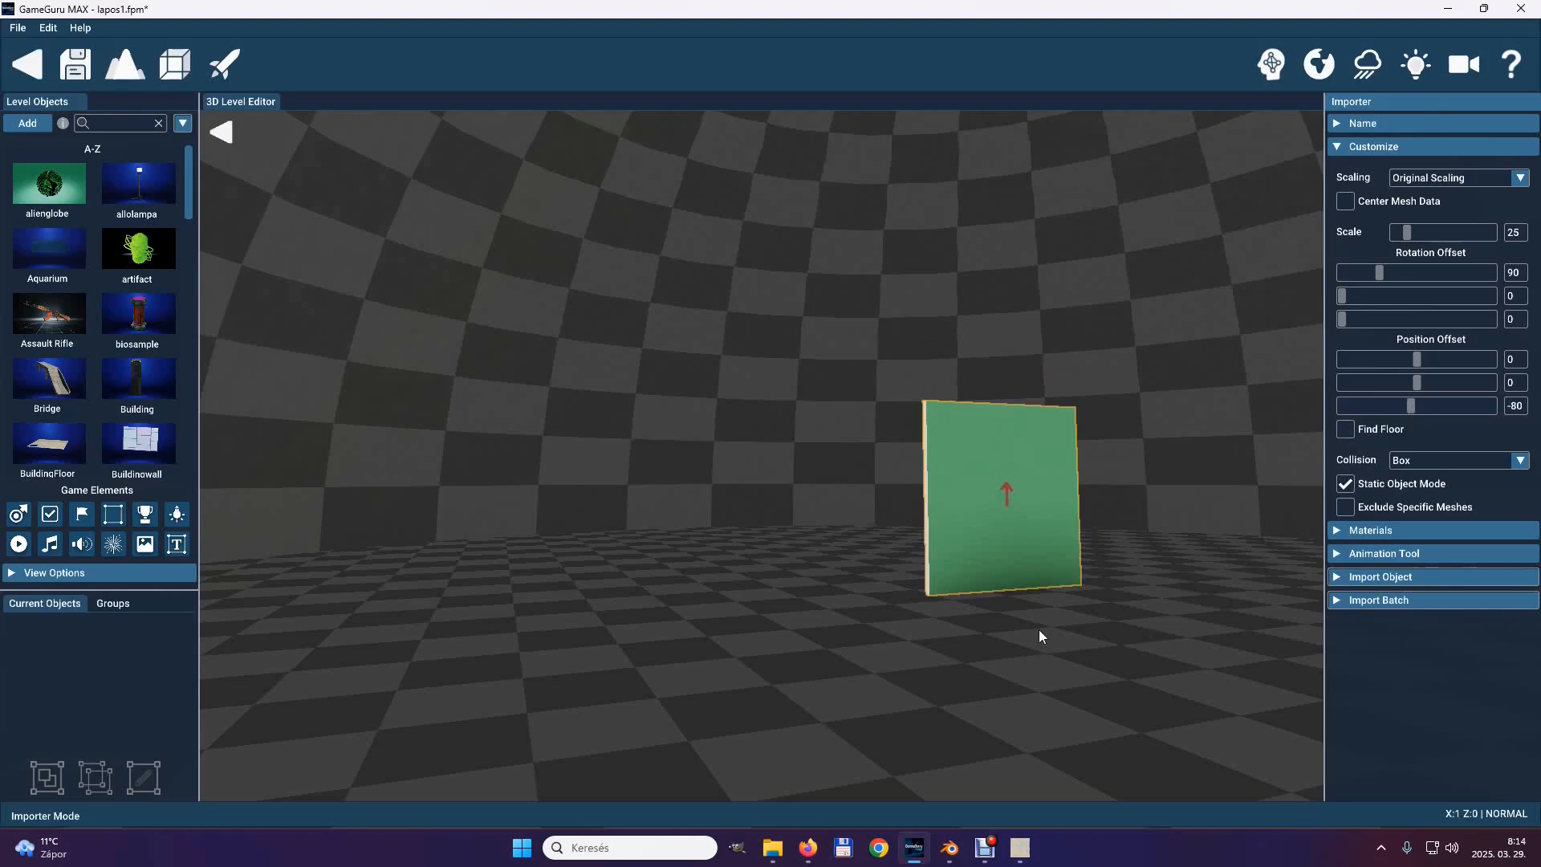
right_drag(1036, 629, 754, 431)
key(w)
key(s)
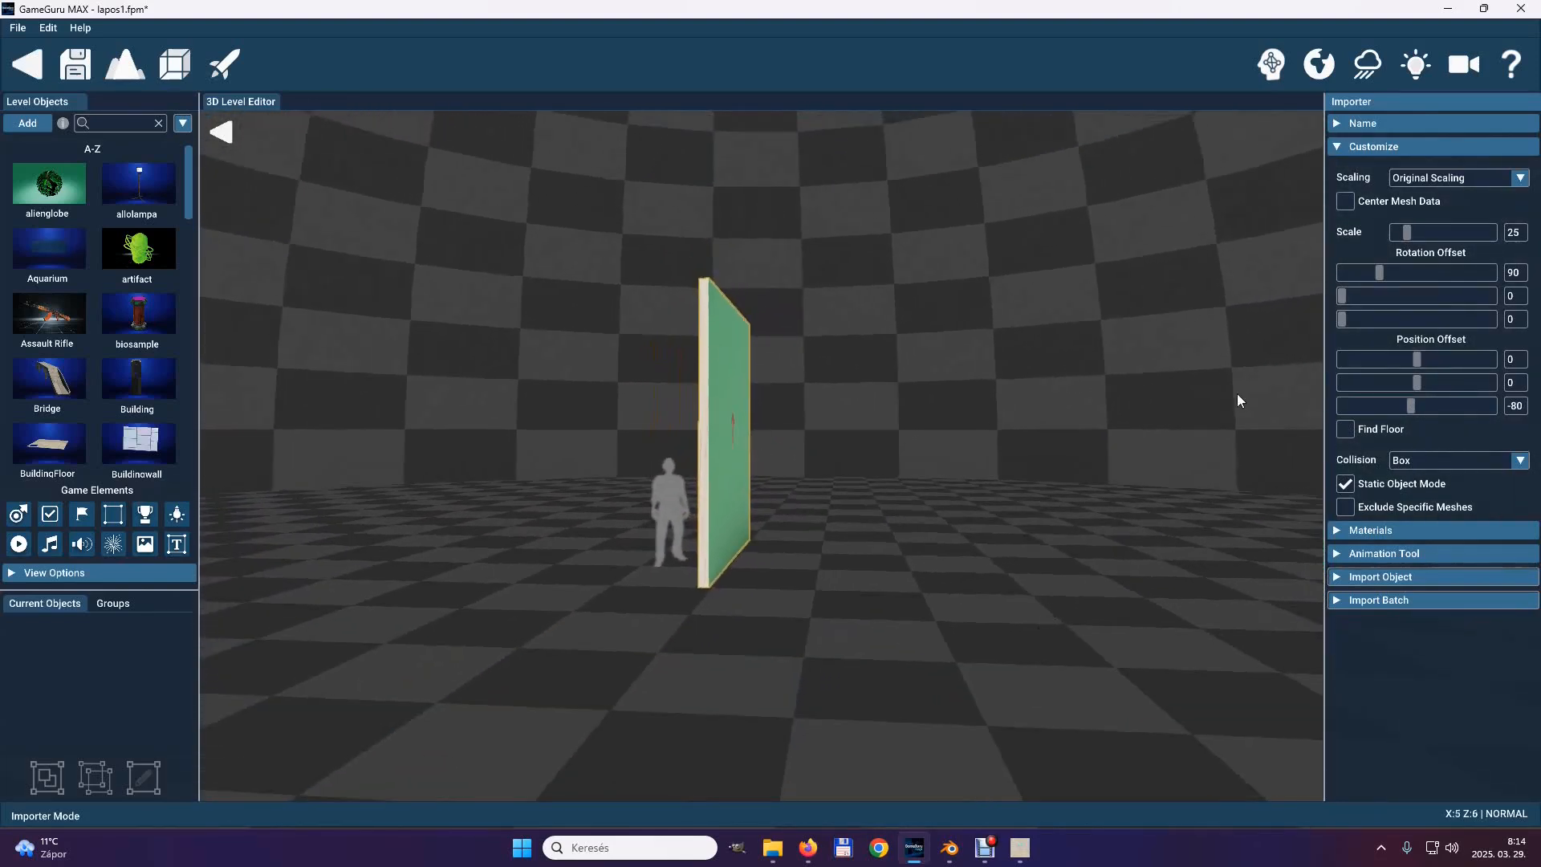
Set the board's import scale to 10 and close the customization settings.
click(1337, 143)
click(1337, 143)
click(1513, 232)
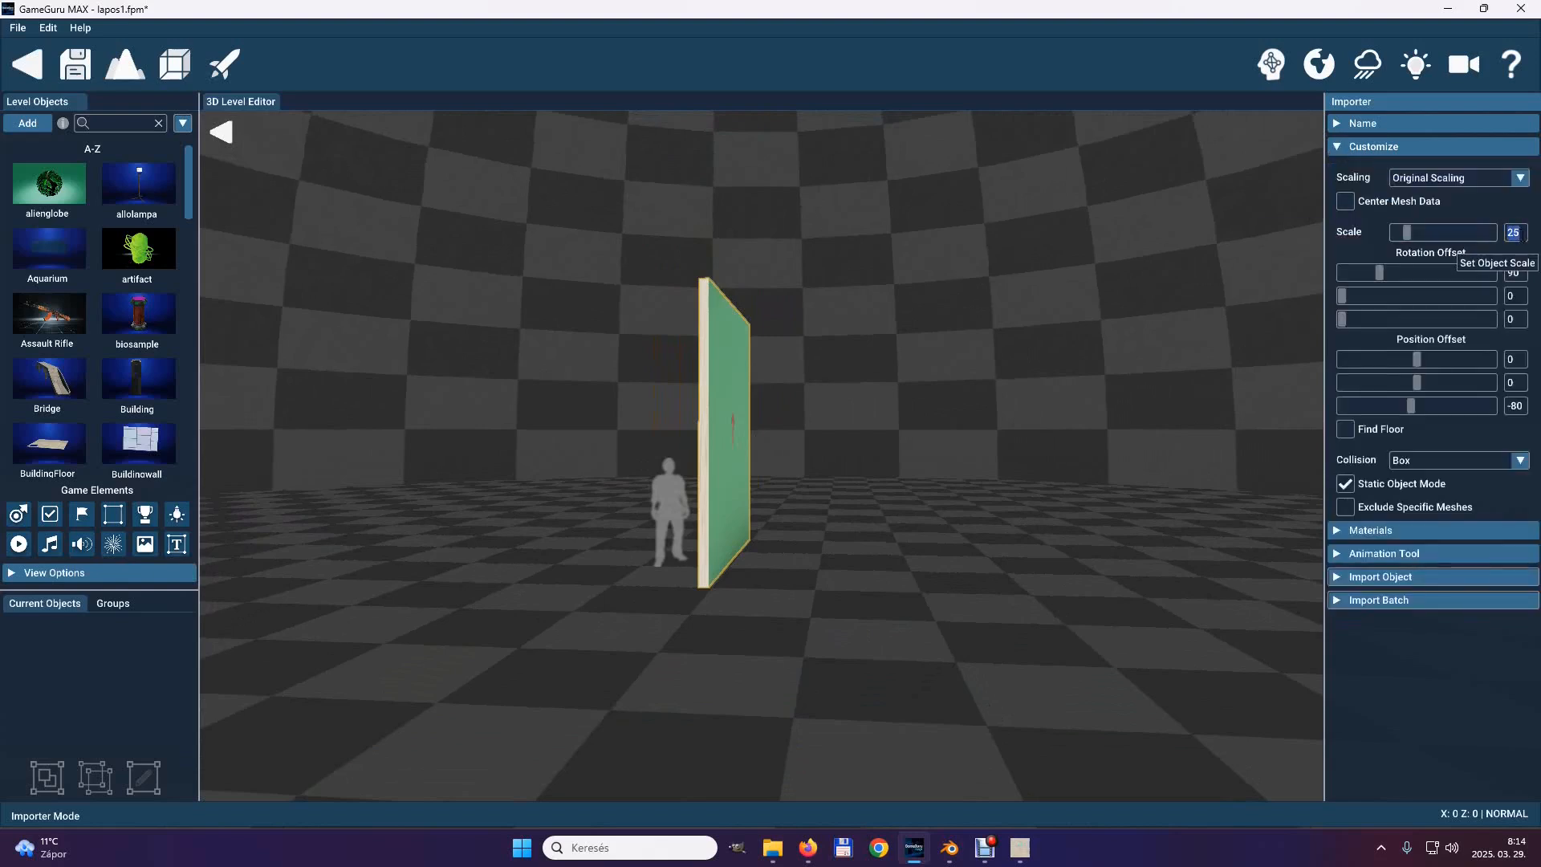
text(15)
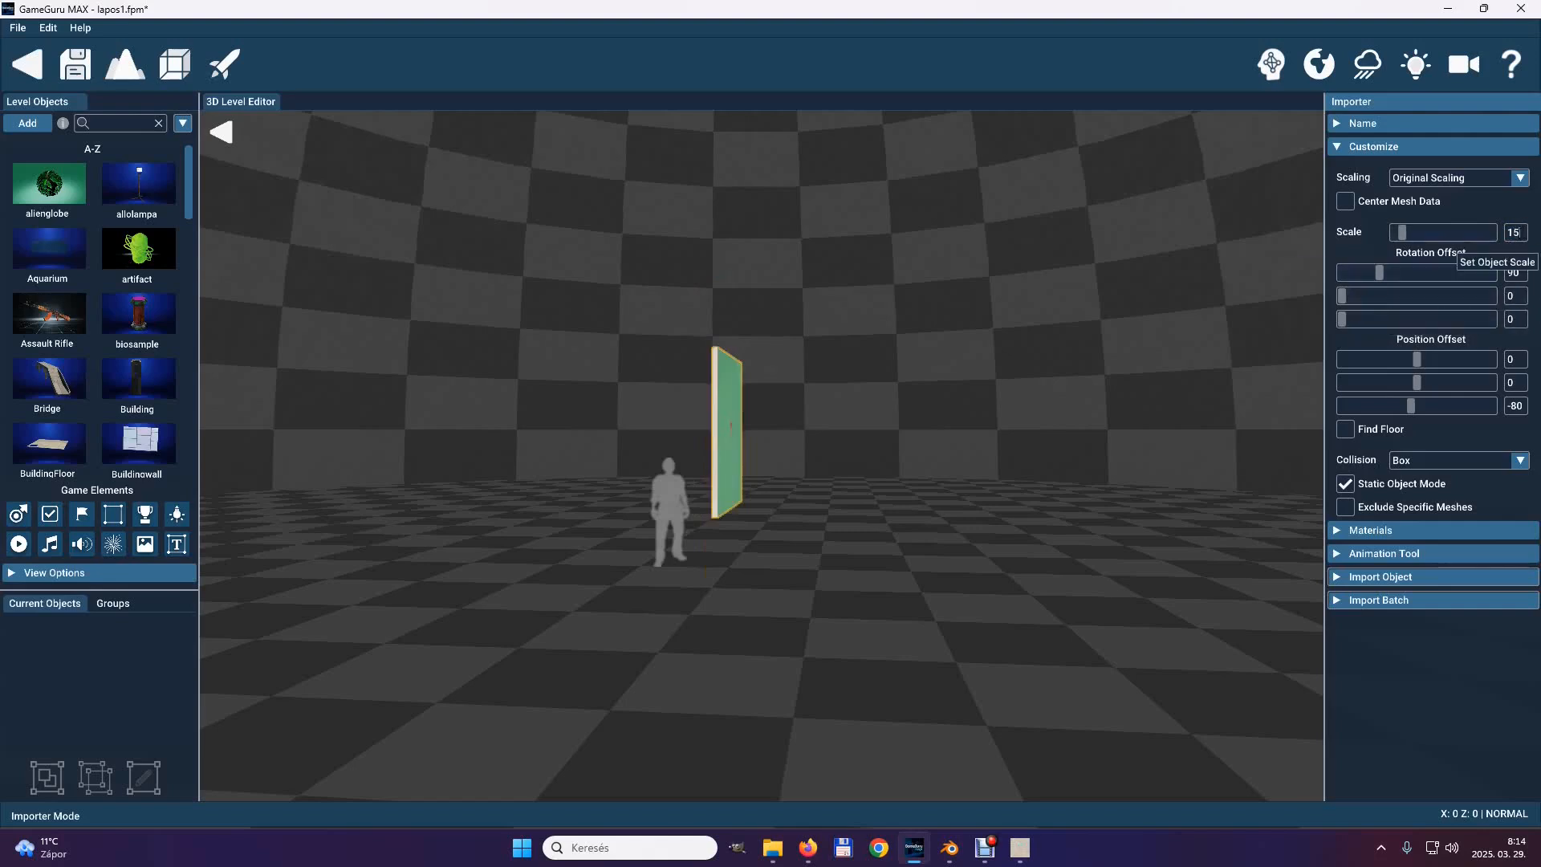
key(BackSpace)
text(0)
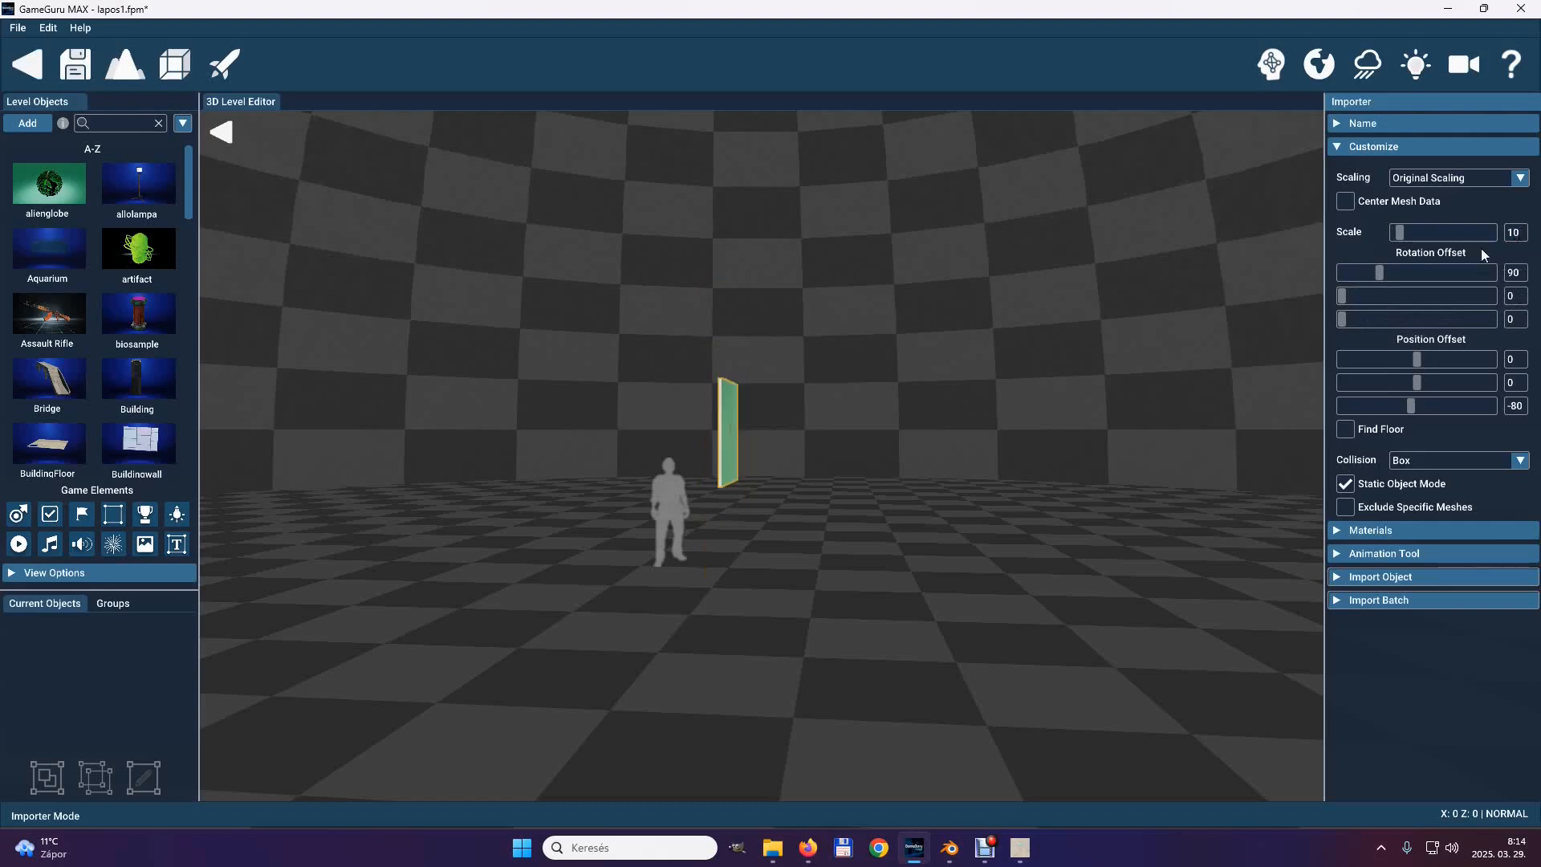
click(1340, 146)
click(1338, 143)
click(1338, 145)
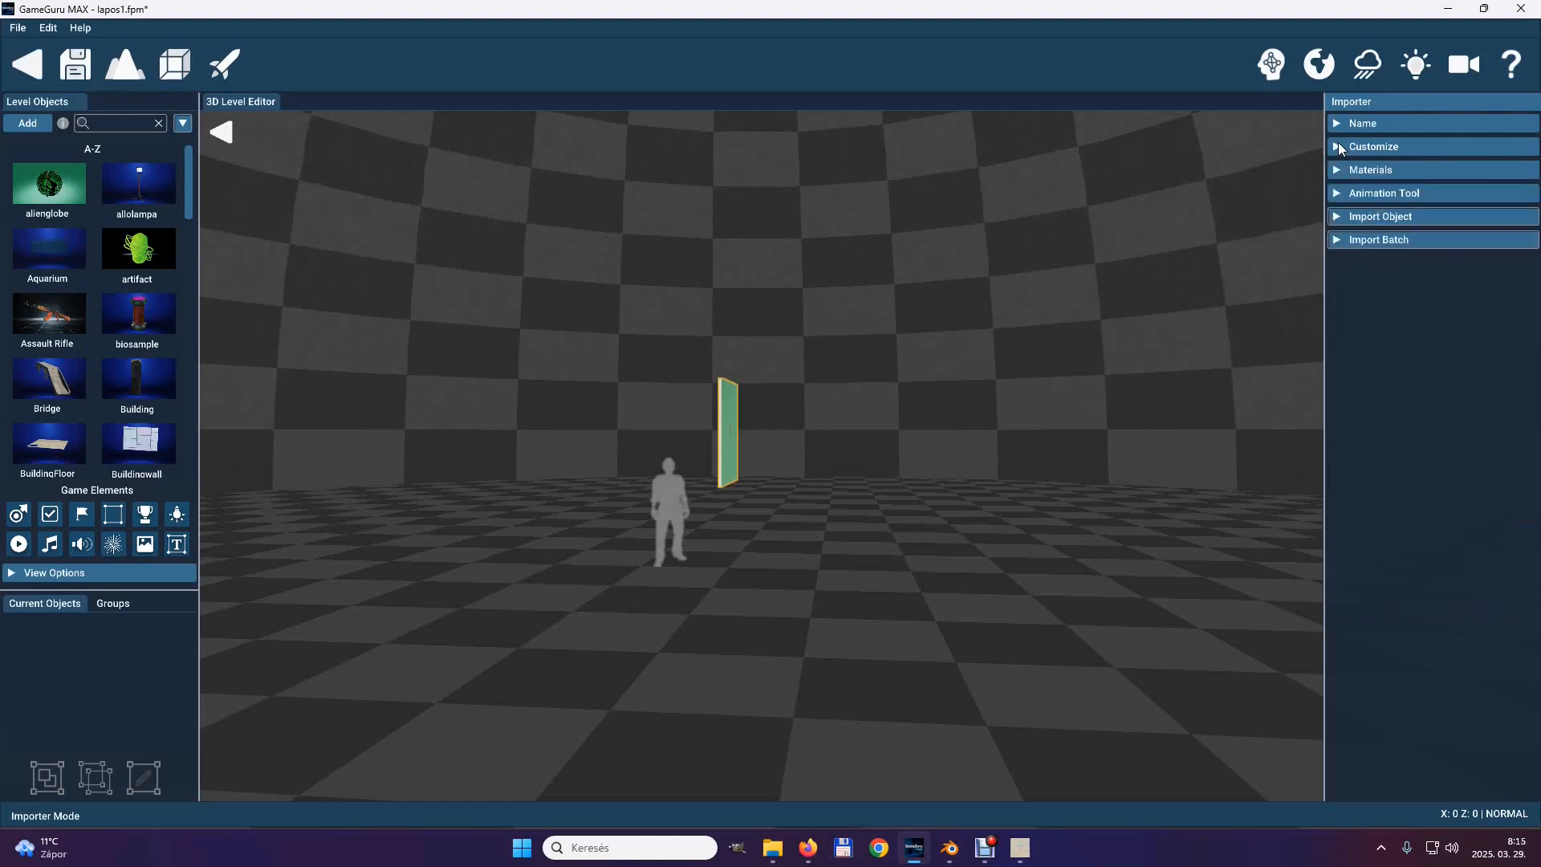
Assign Hello_Color.jpg from the informationboard folder as the BaseBoard material's albedo texture and check the lettering on the board's front face.
click(1336, 171)
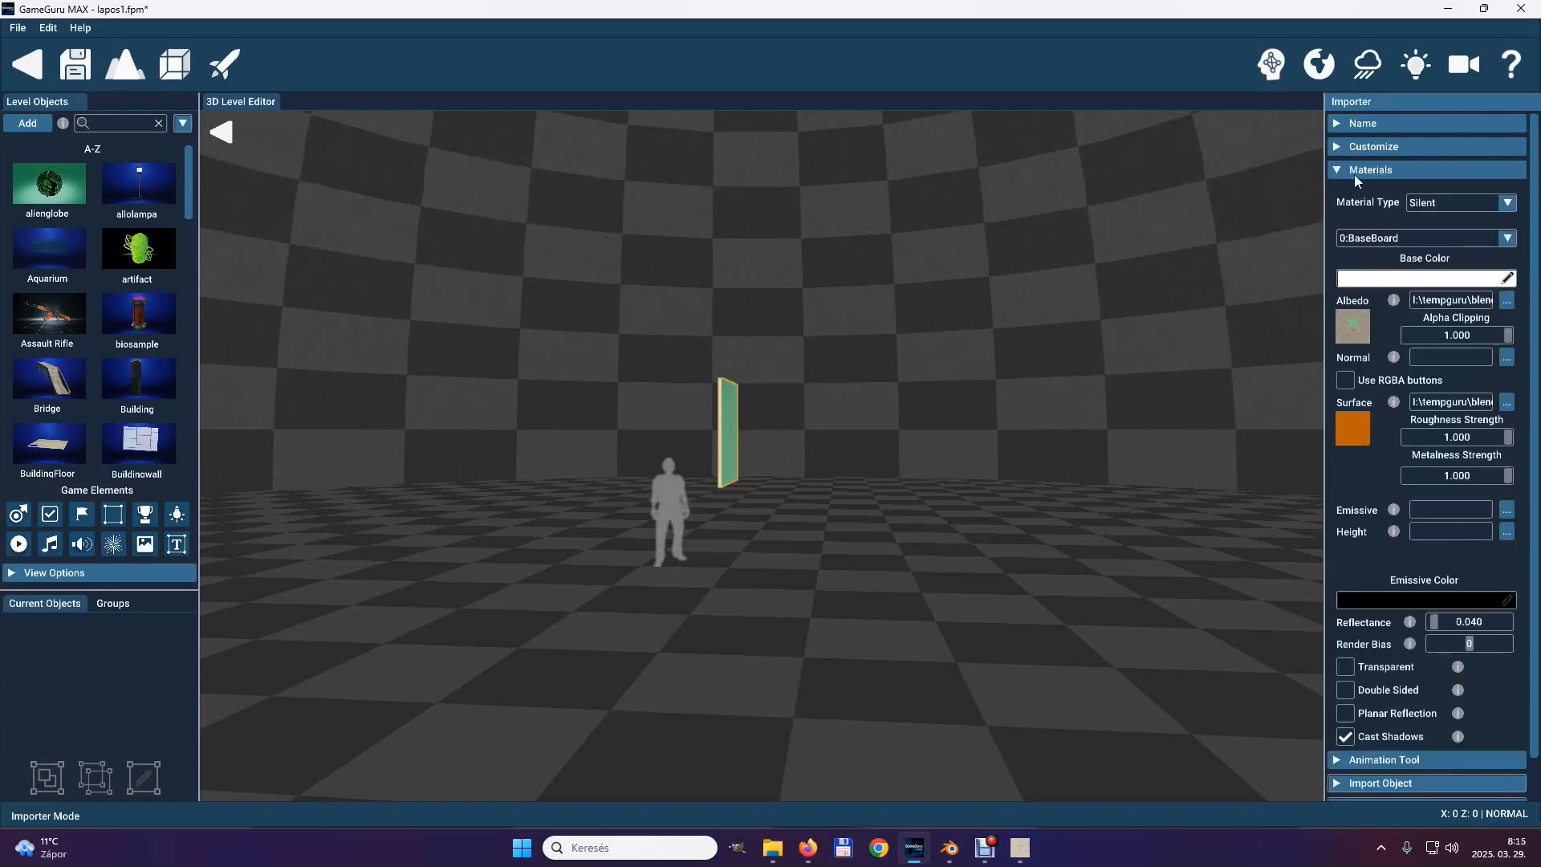
click(1506, 303)
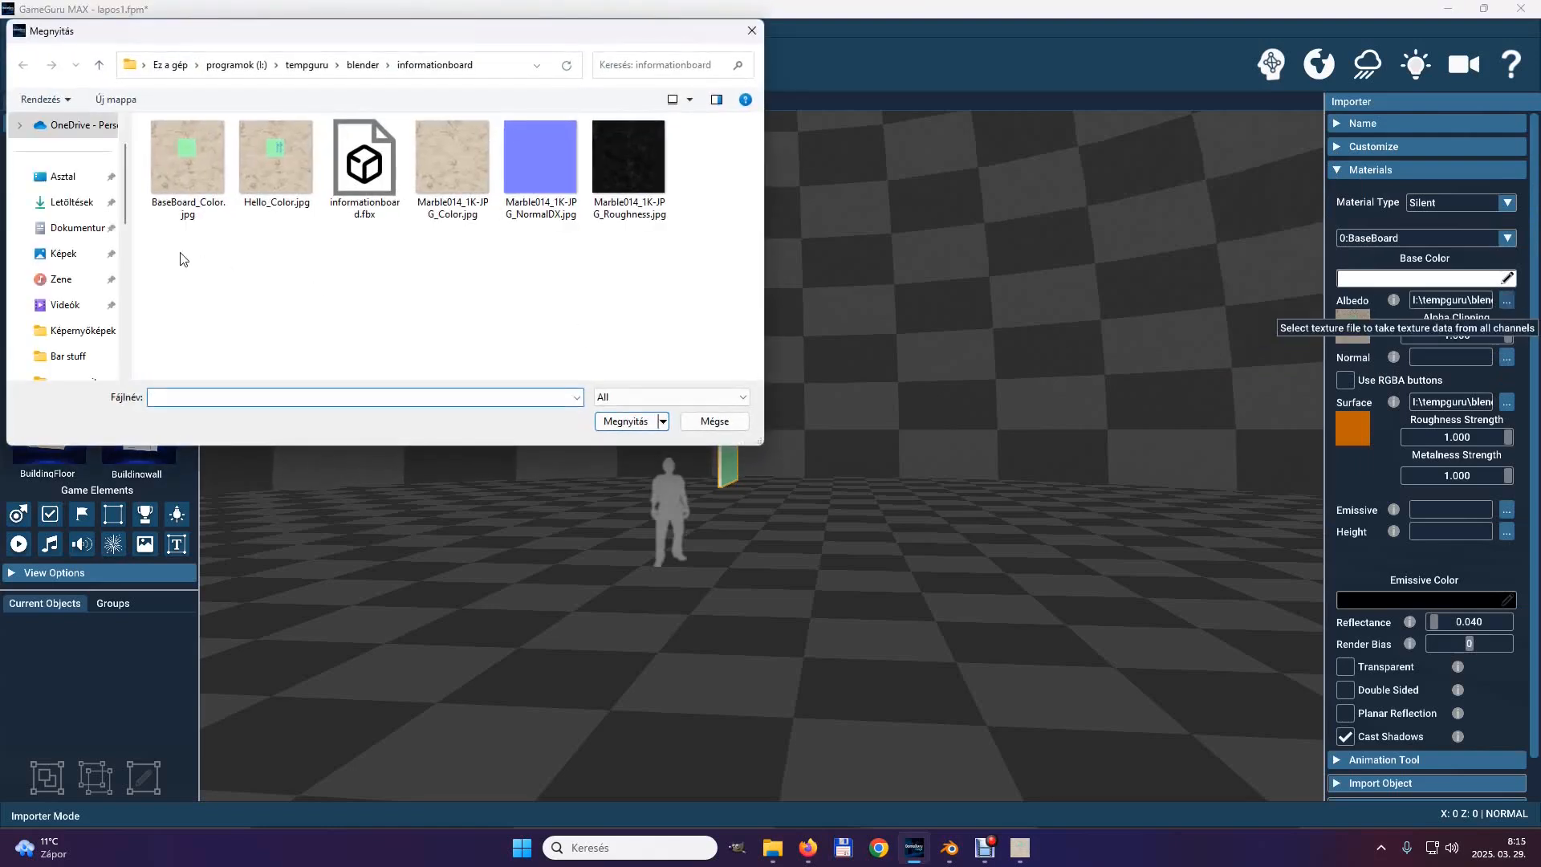
click(273, 165)
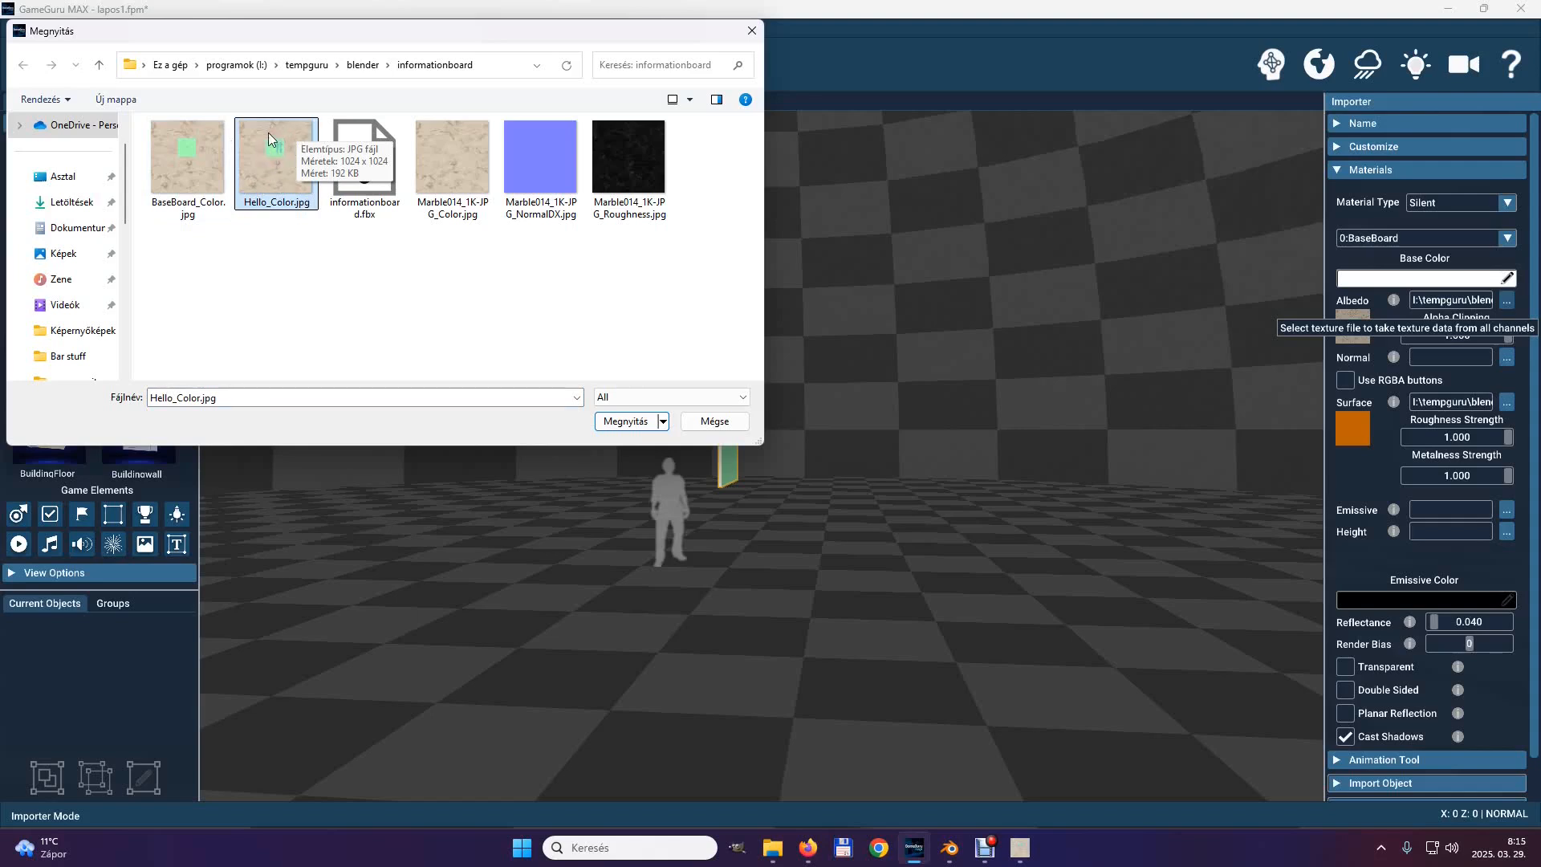
click(629, 423)
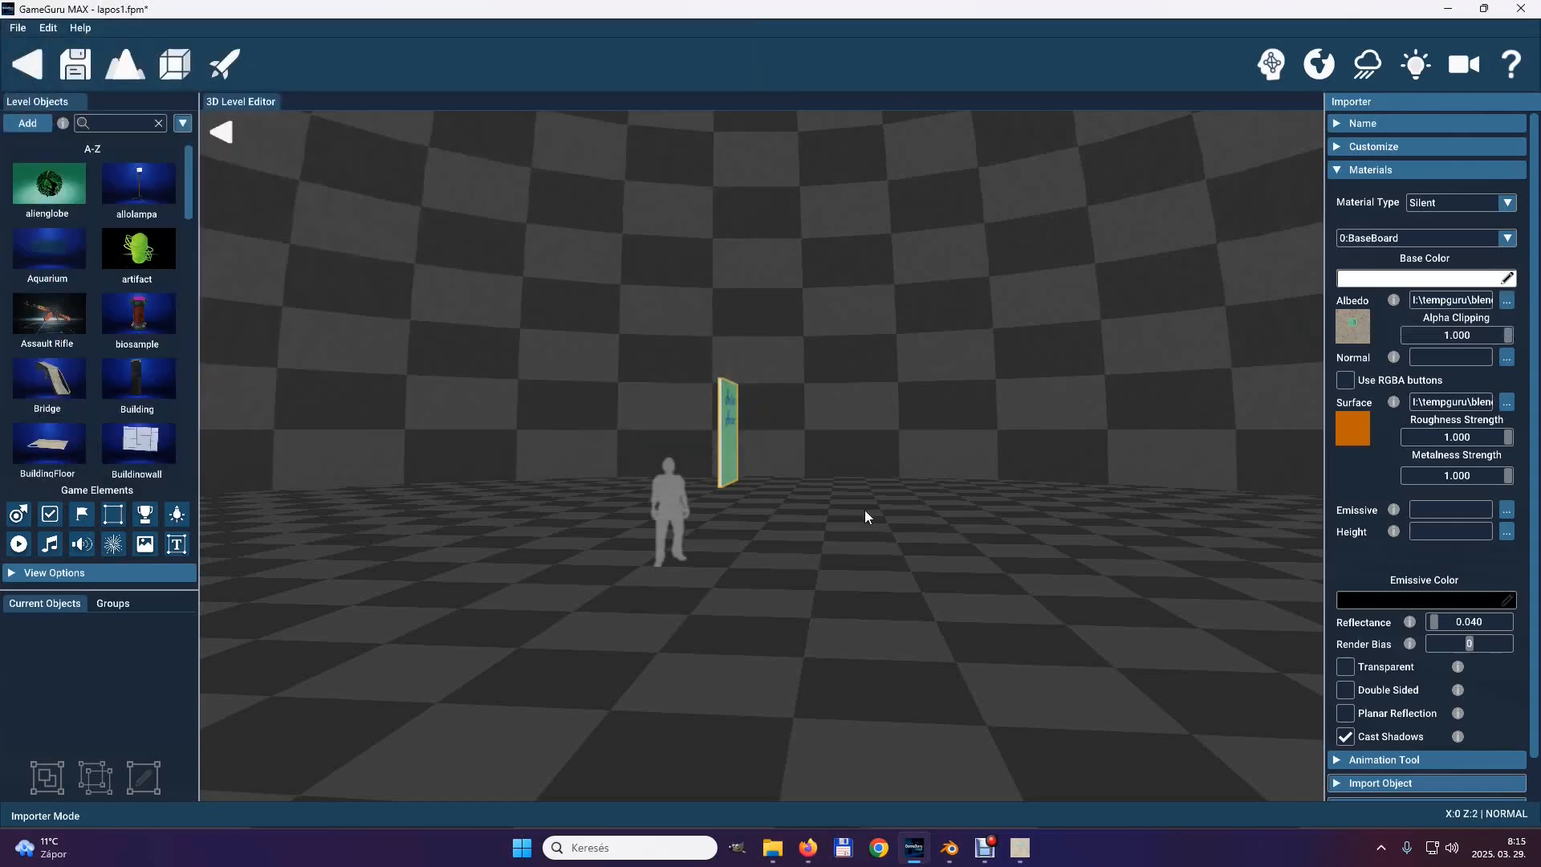
key(w)
mouse_move(849, 502)
right_down()
mouse_move(754, 431)
mouse_move(850, 502)
right_up()
key(d)
key(w)
key(s)
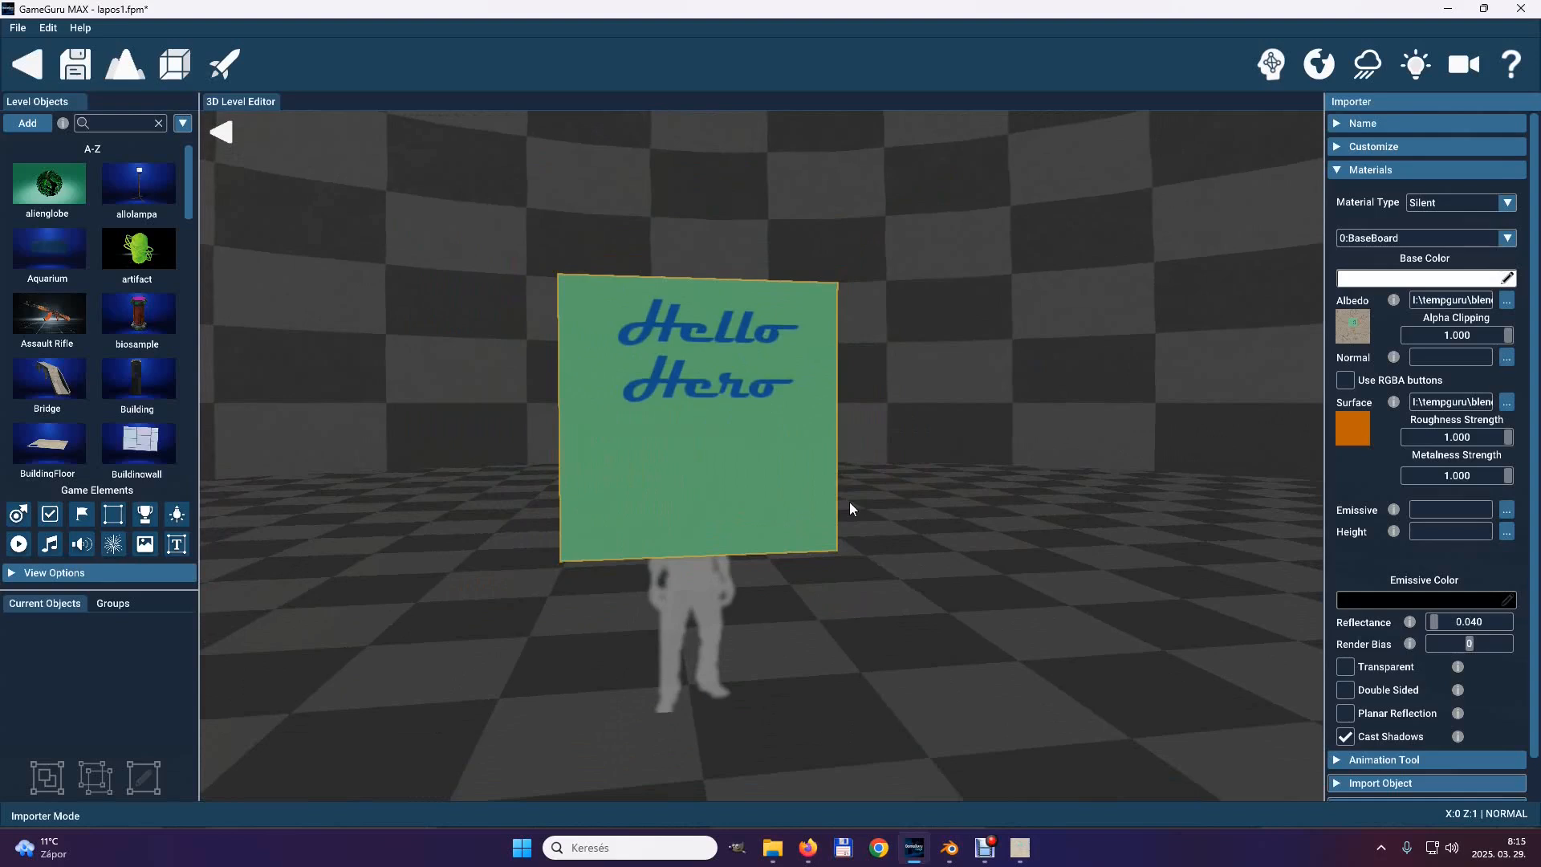
Assign Marble014_1K-JPG_NormalDX.jpg as the normal texture and Marble014_1K-JPG_Roughness.jpg as the surface texture of the BaseBoard material.
click(1506, 401)
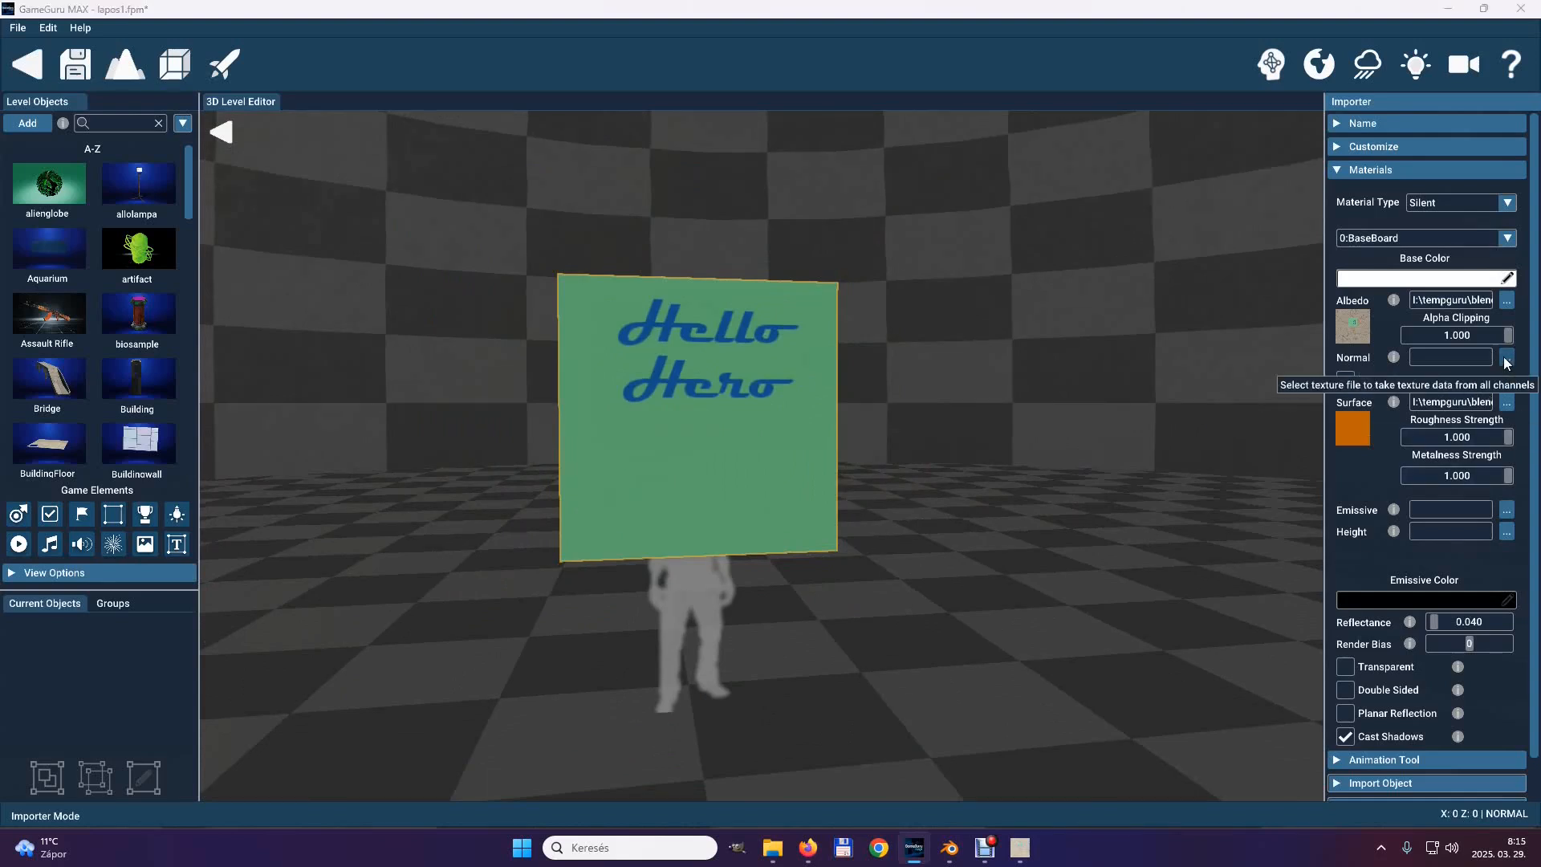
click(540, 170)
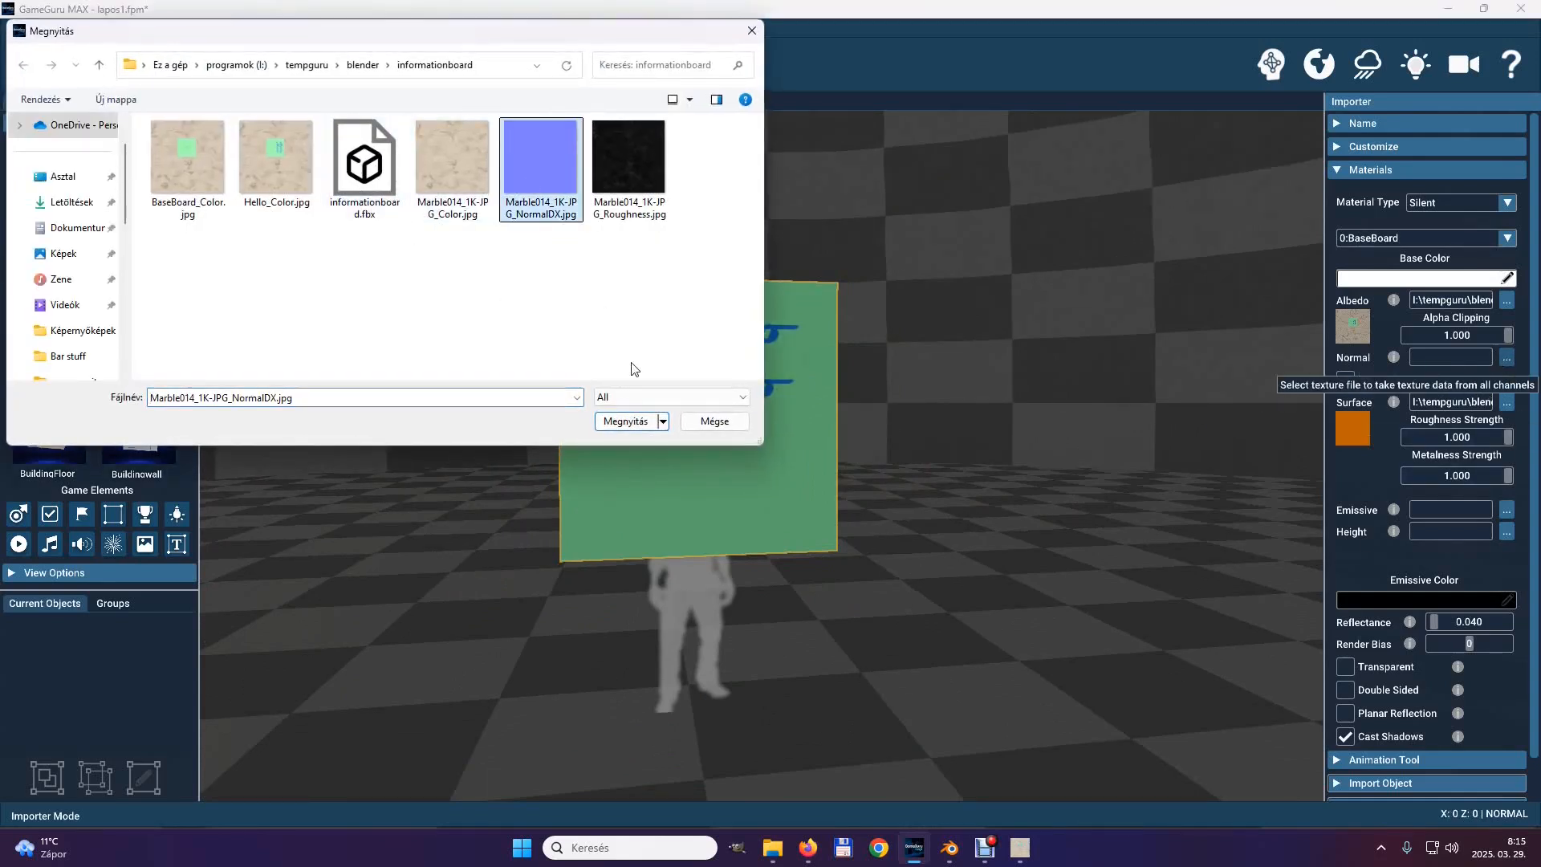
click(626, 421)
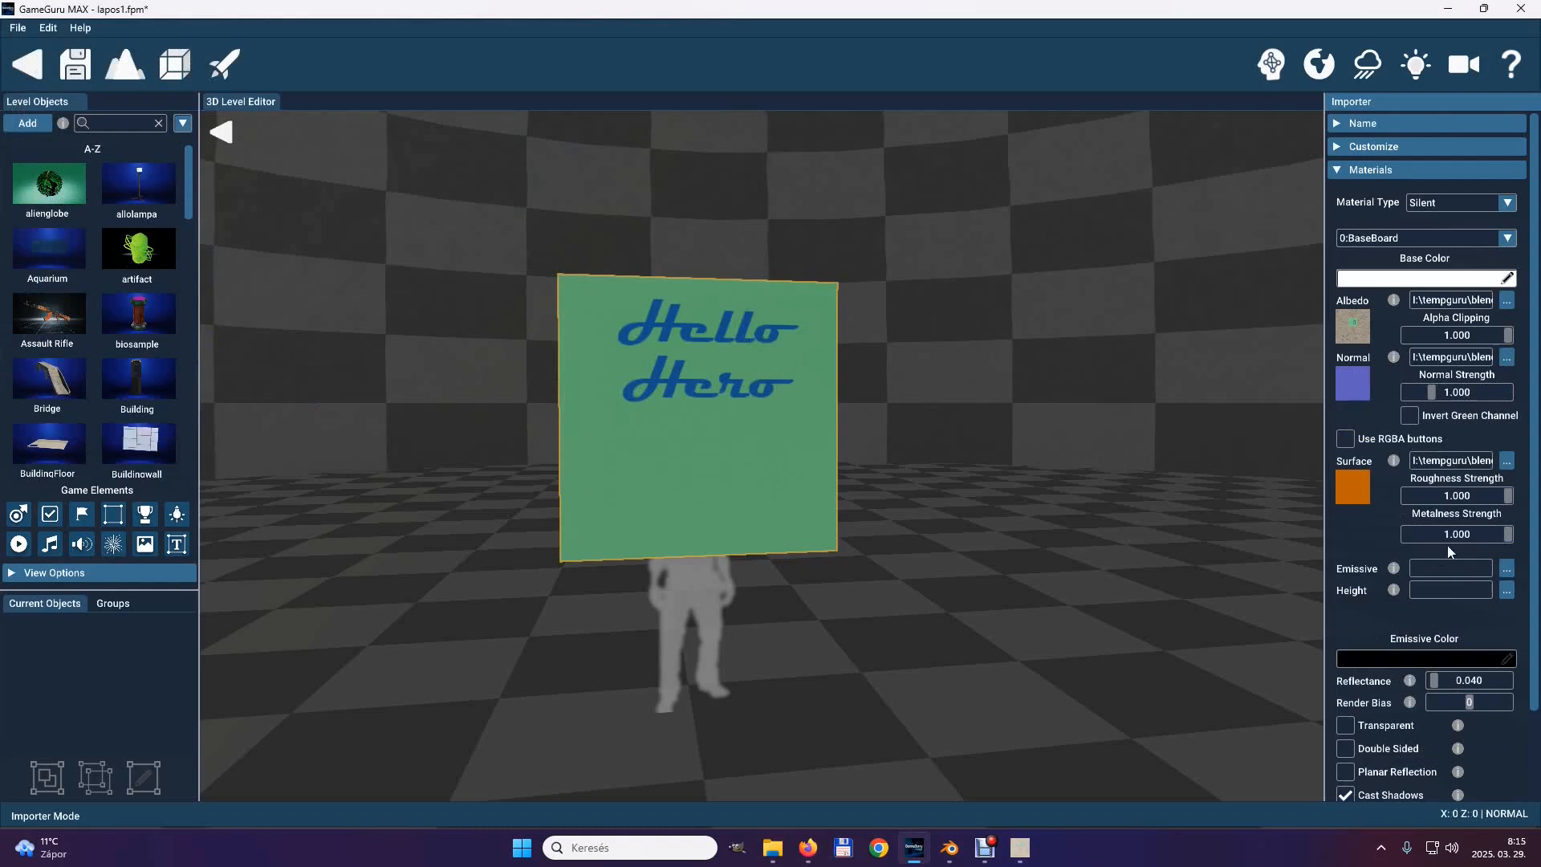
click(1507, 462)
click(633, 166)
click(626, 421)
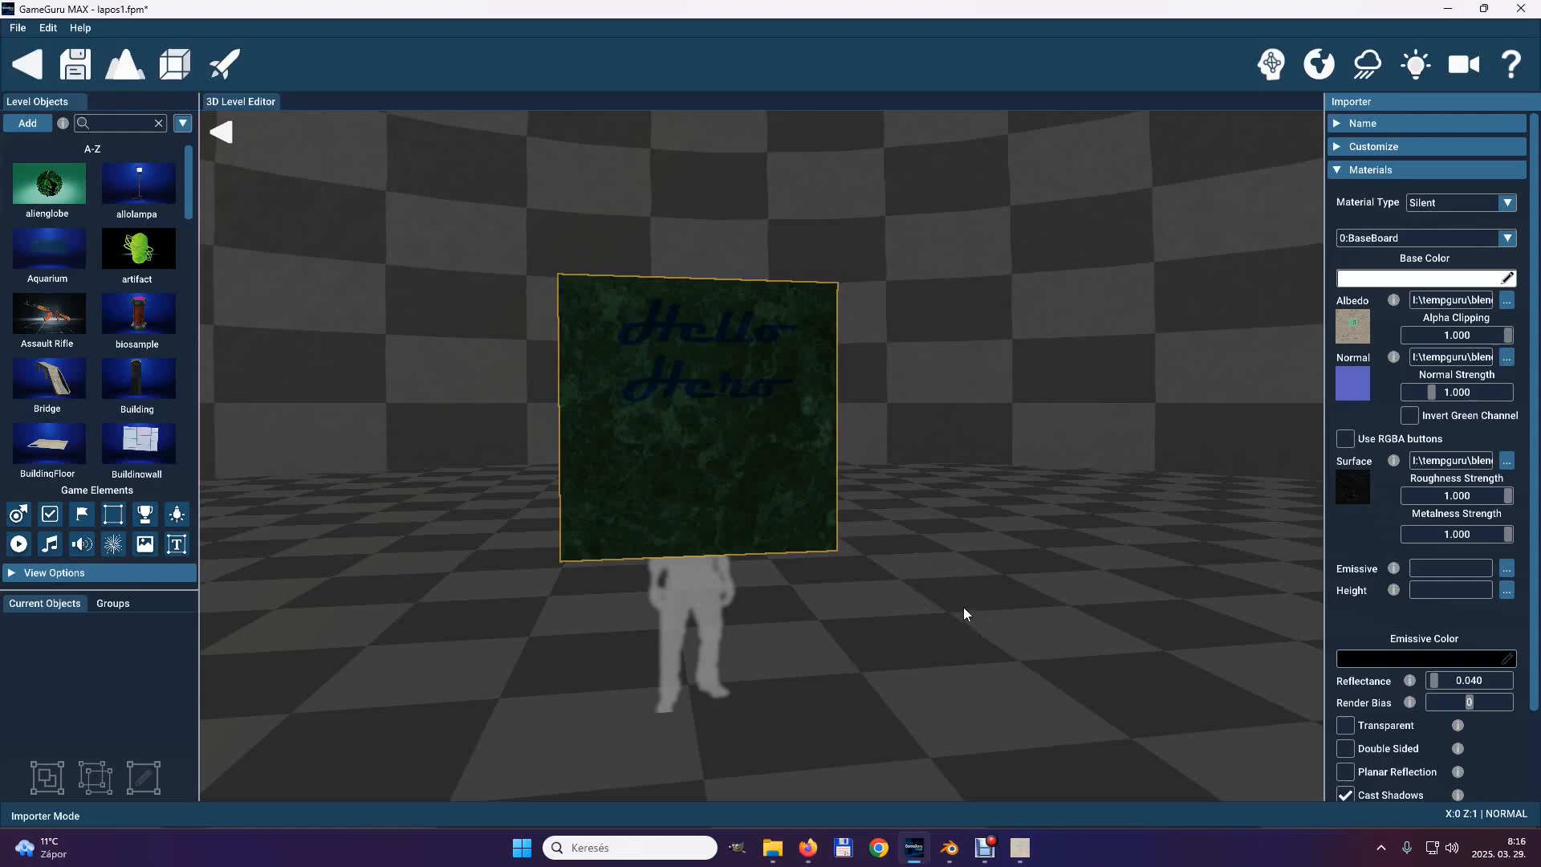
click(1335, 172)
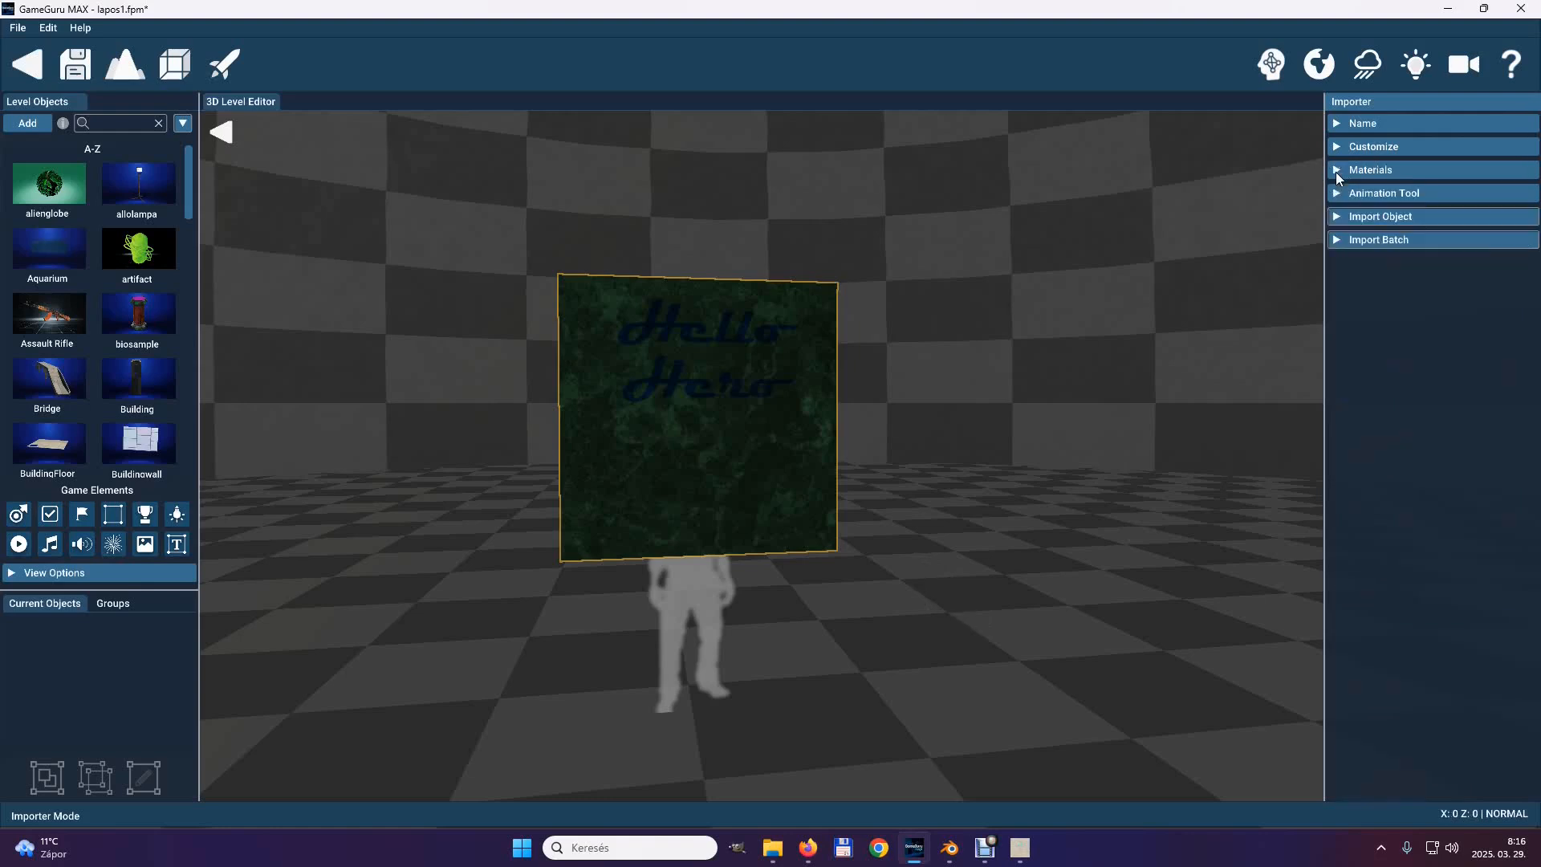
Set the object's save path to the tablak folder inside entitybank's User folder.
click(1335, 217)
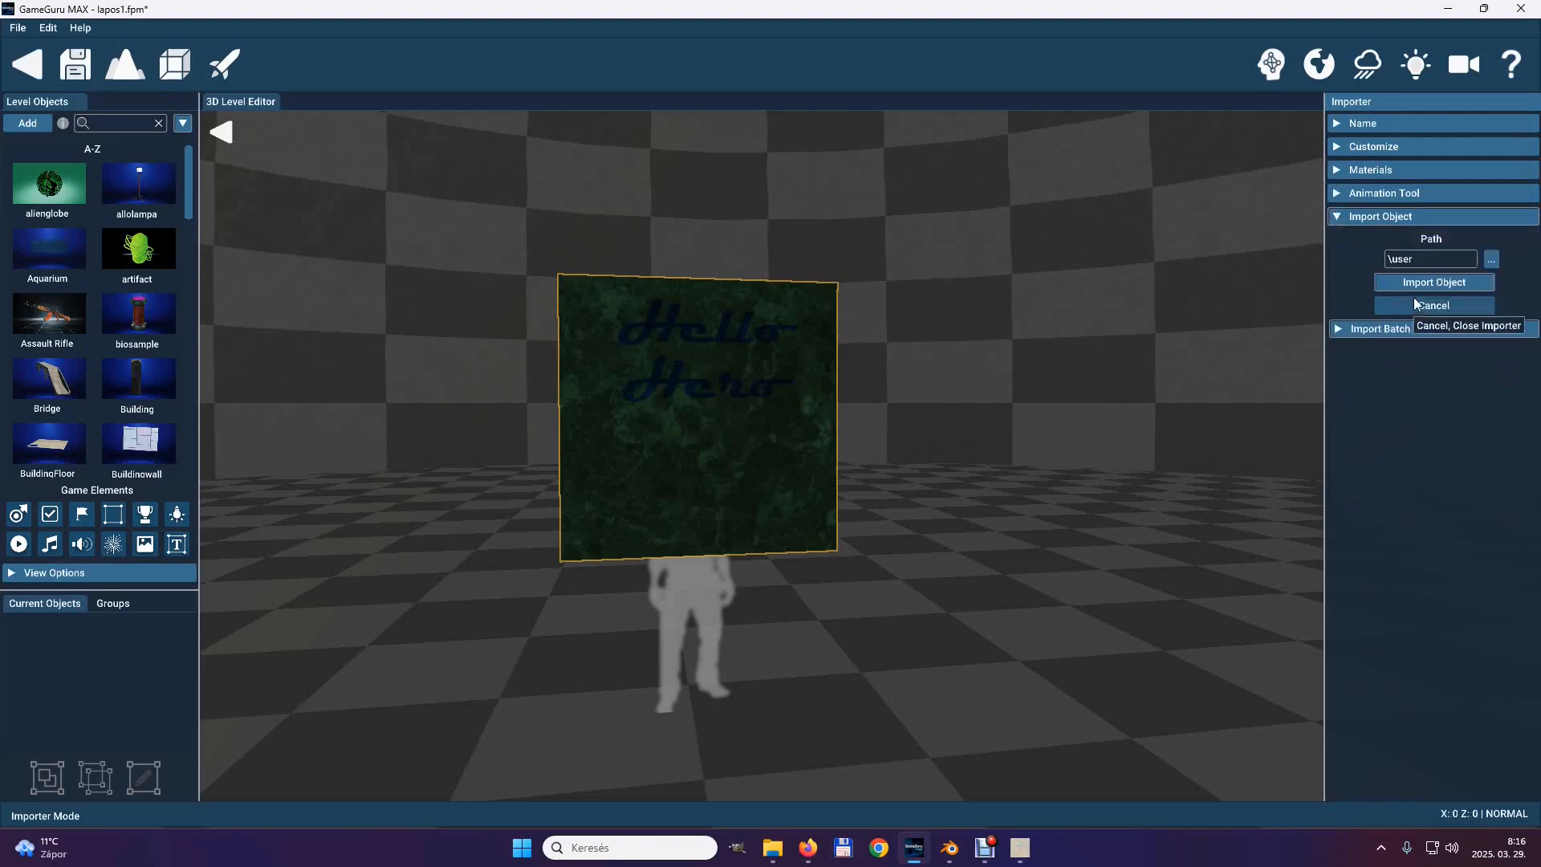
click(1491, 260)
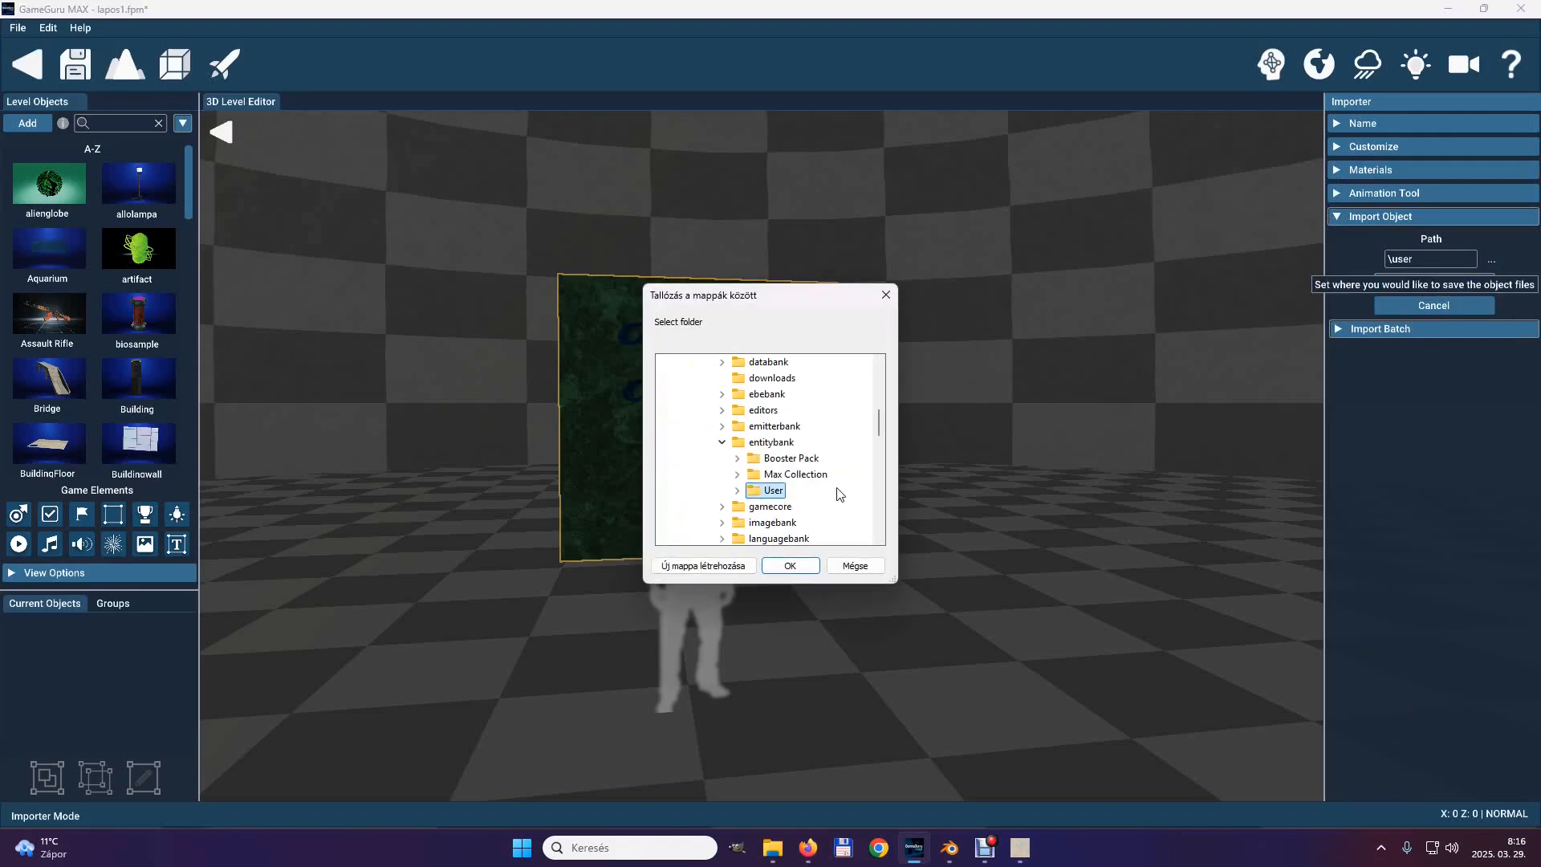
double_click(750, 490)
scroll(749, 487, down, 3)
scroll(750, 487, down, 3)
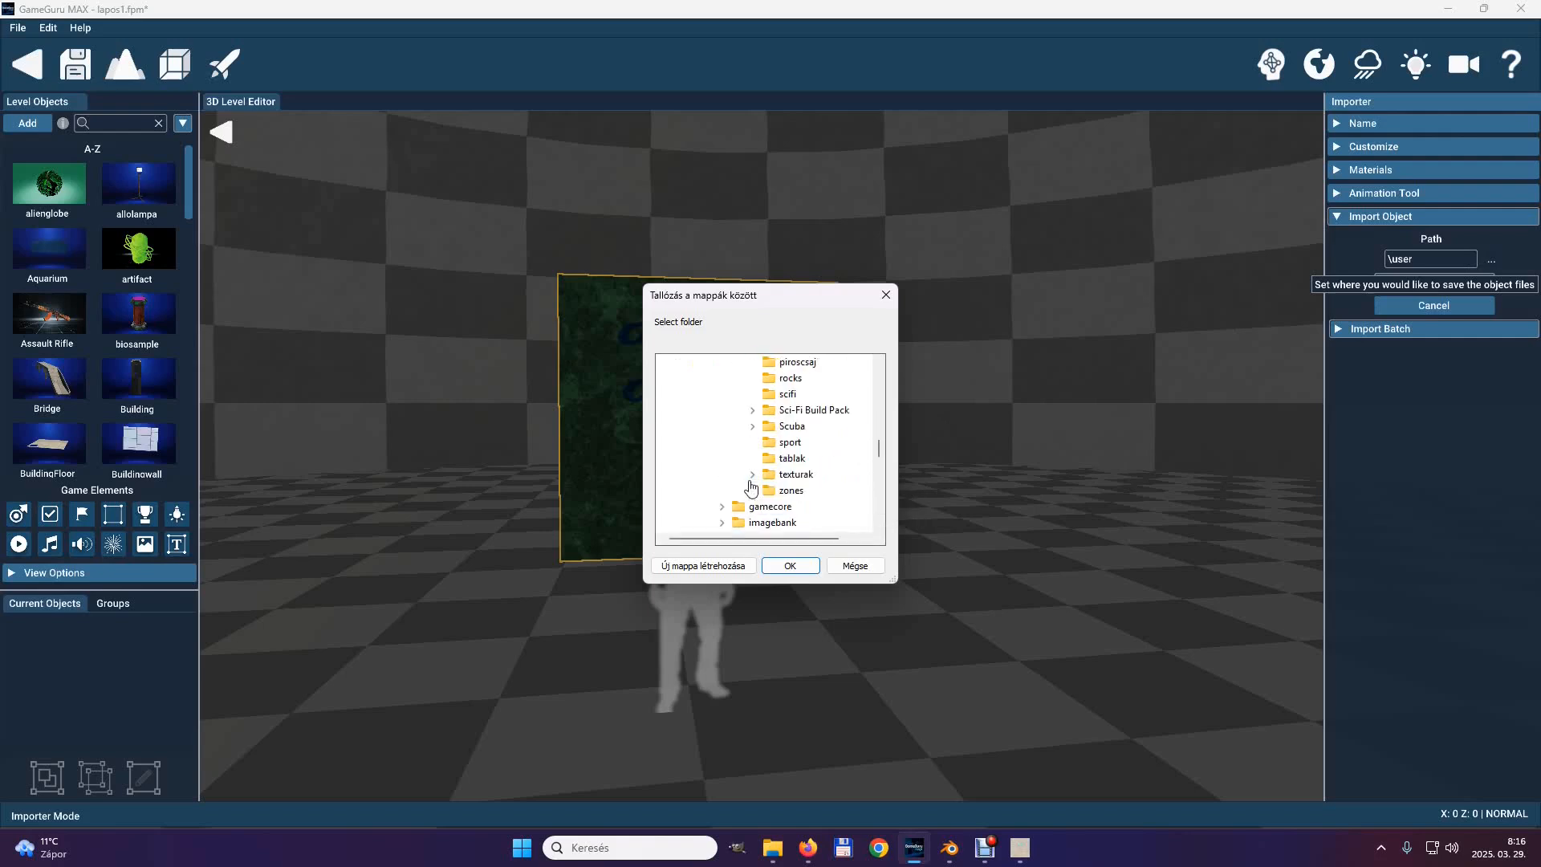
click(772, 460)
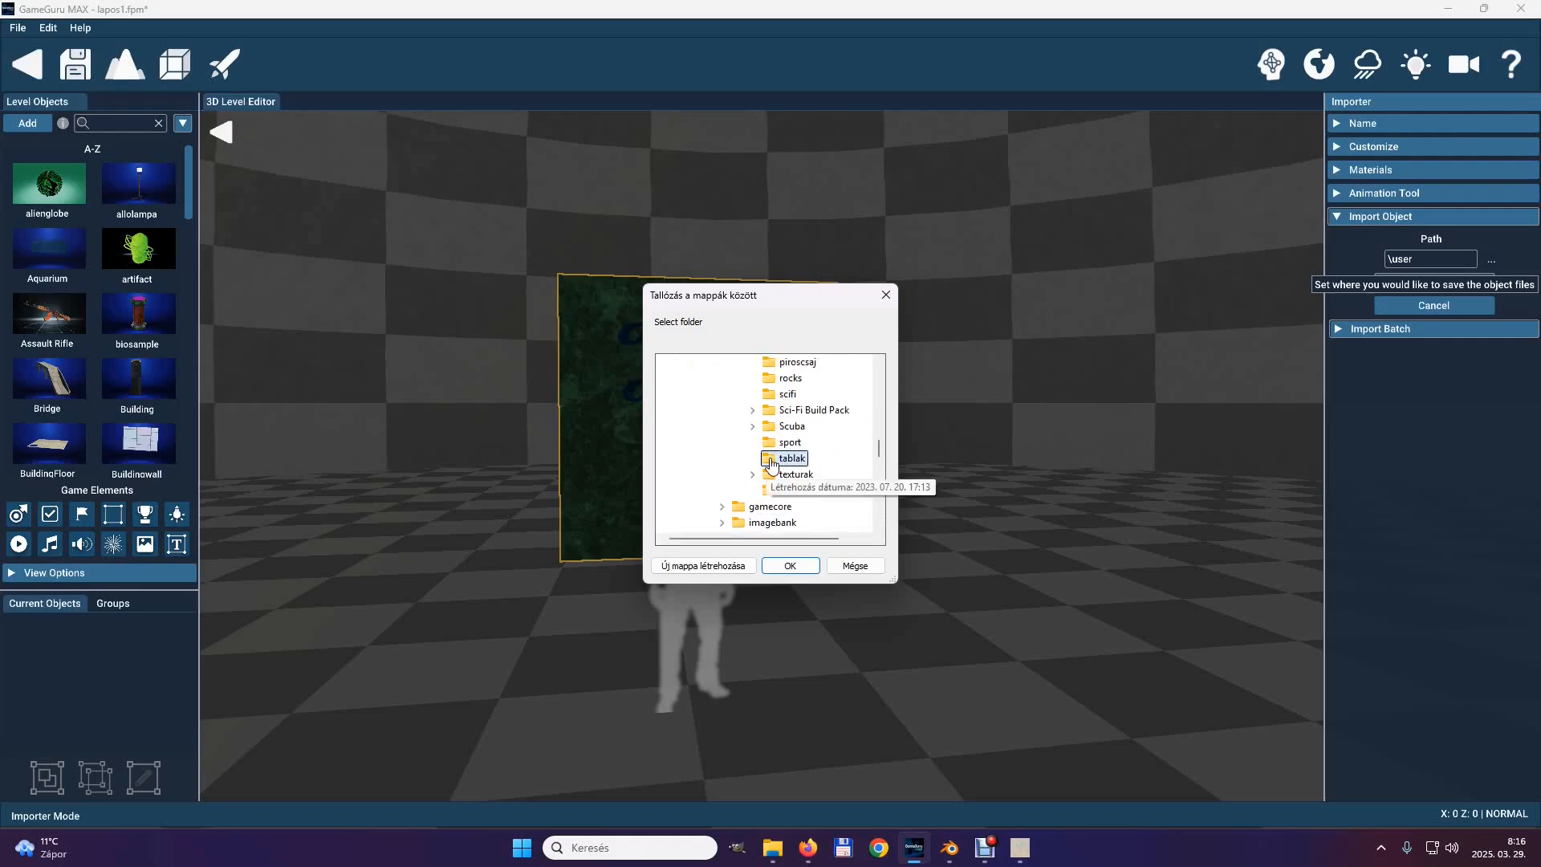
click(790, 565)
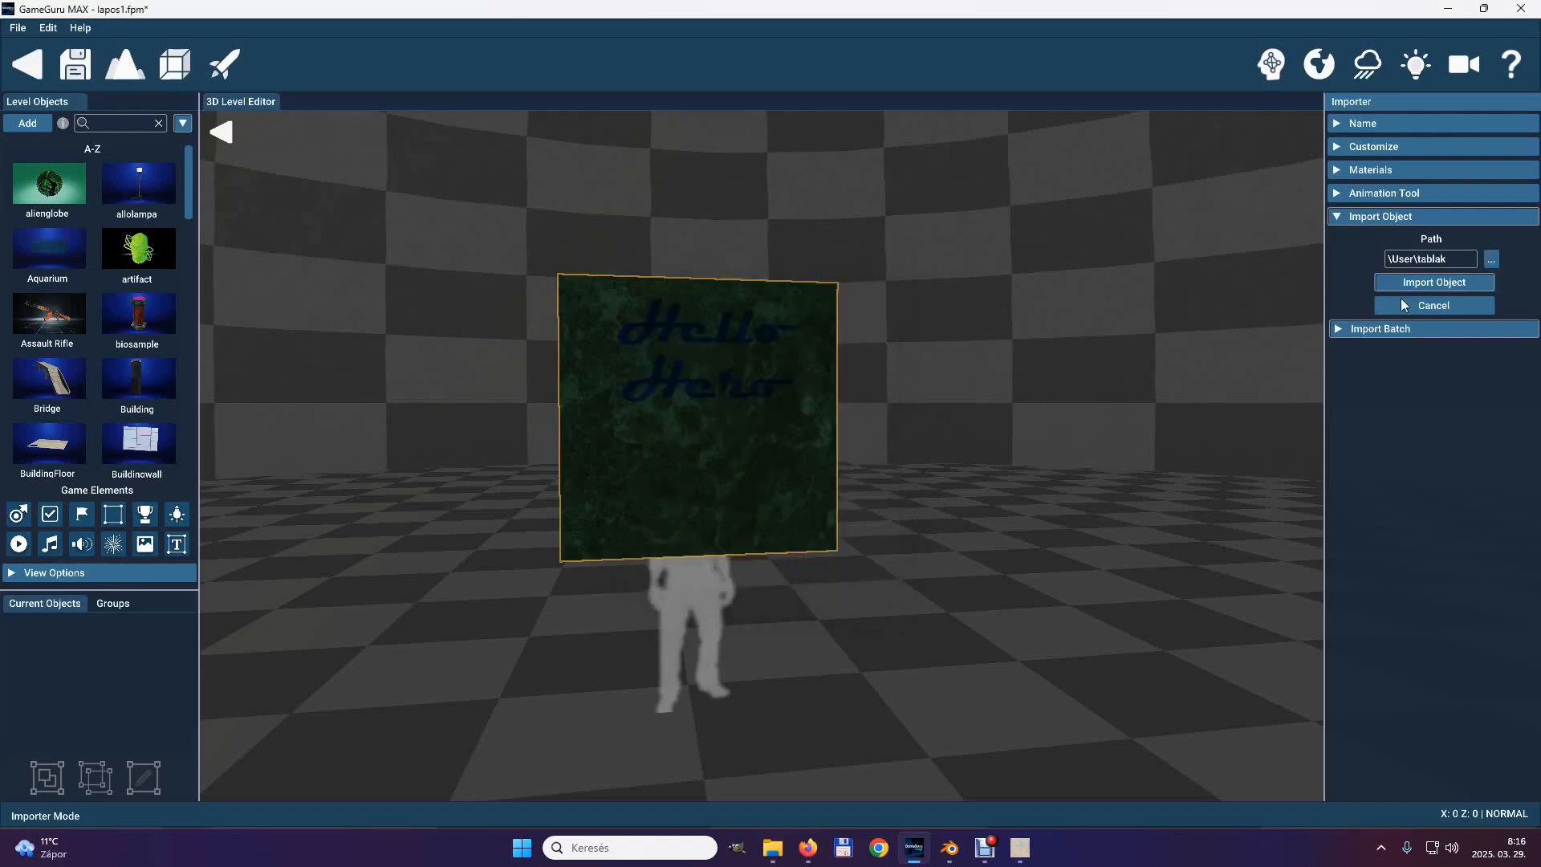
Import the object, turn its thumbnail preview to show the lettered front, and add it to the Object Library.
click(1430, 285)
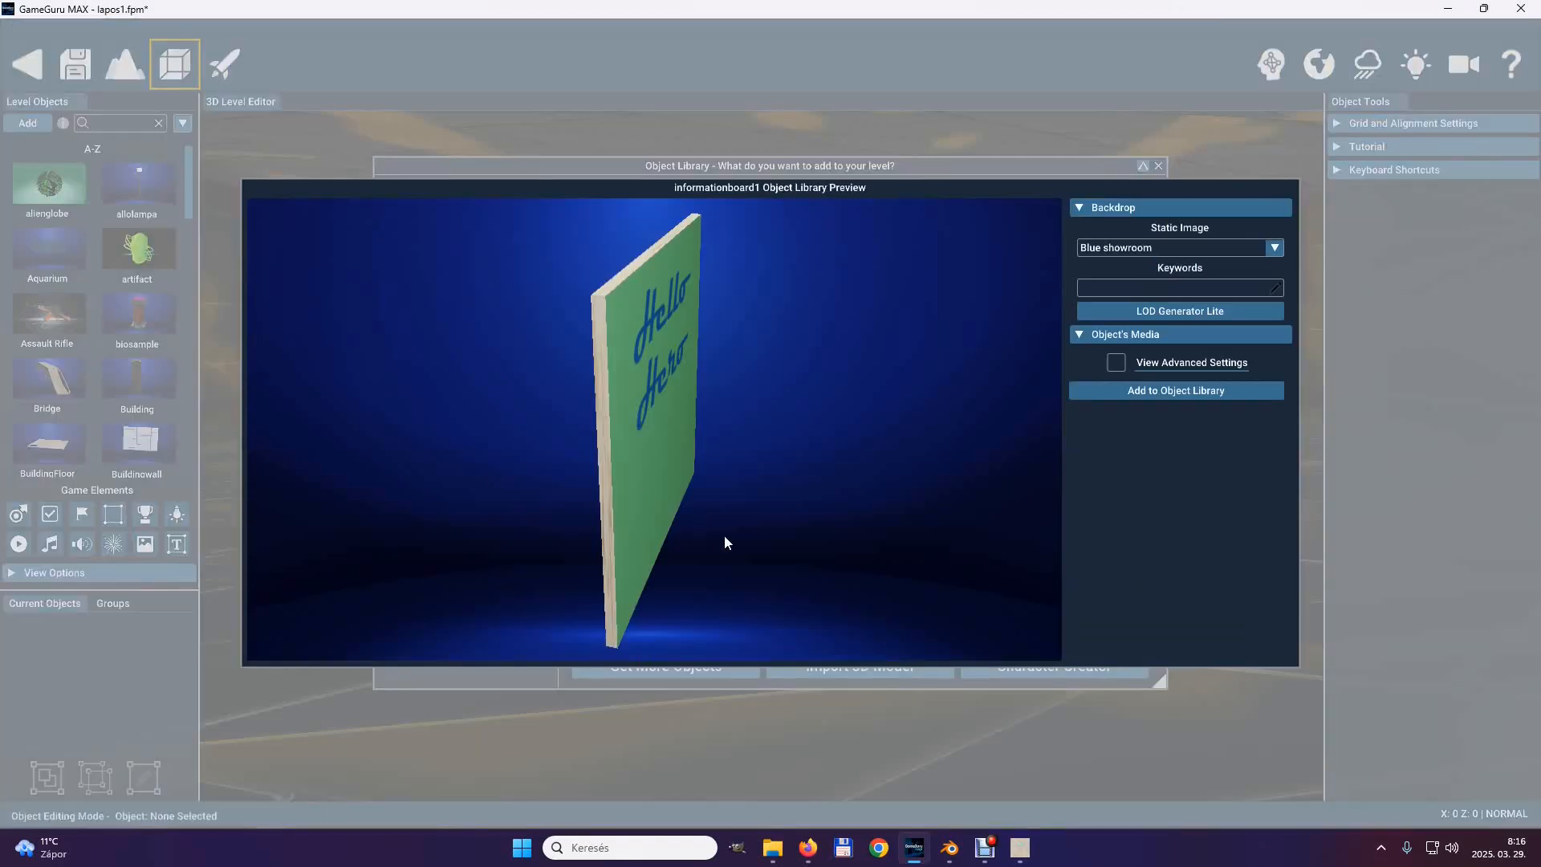
drag(725, 473, 668, 525)
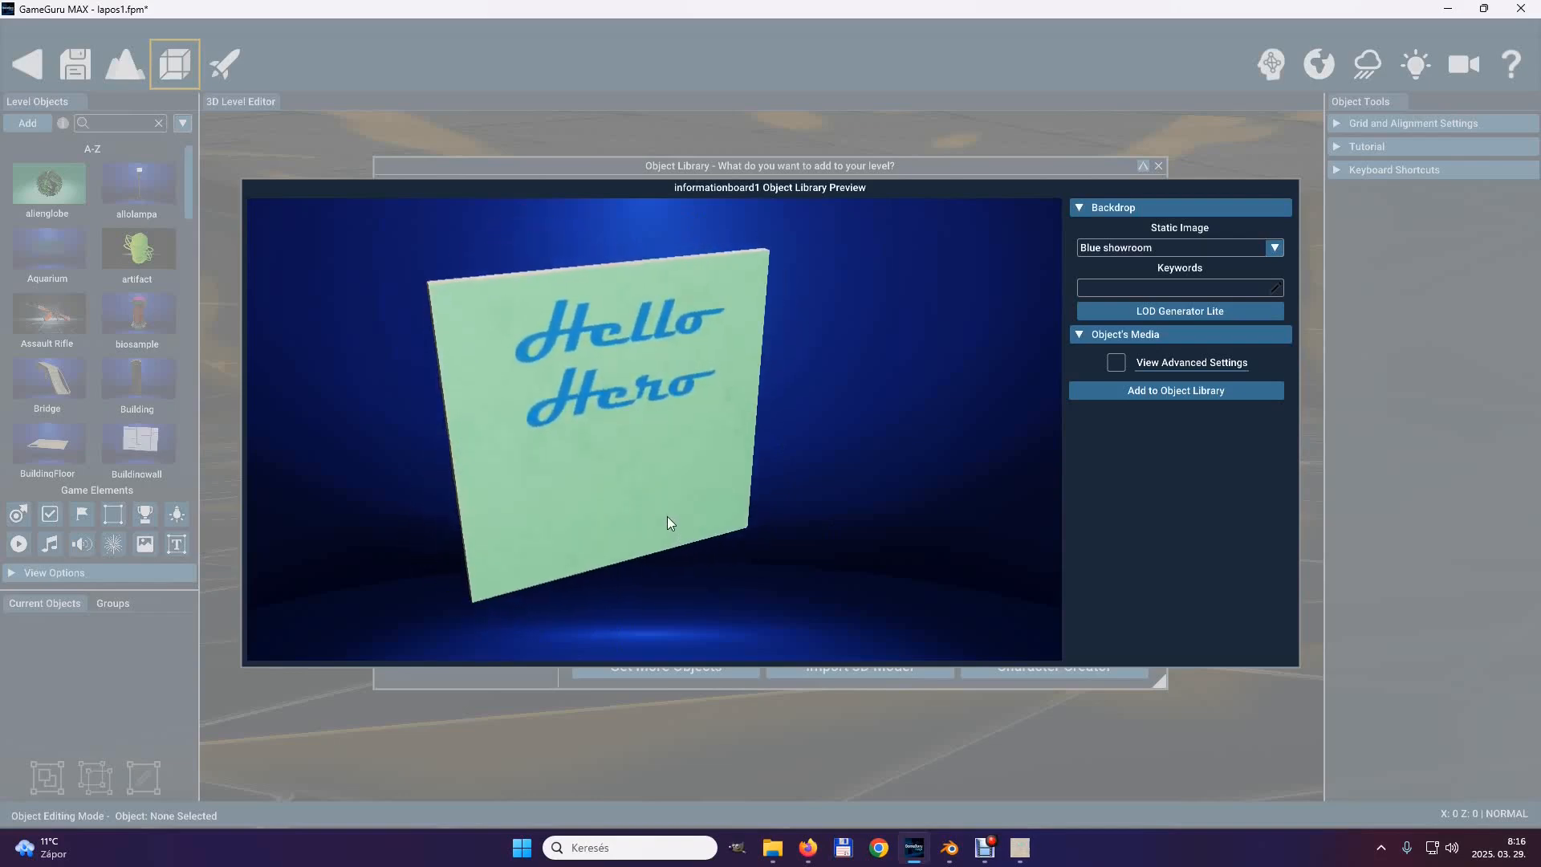
click(1183, 391)
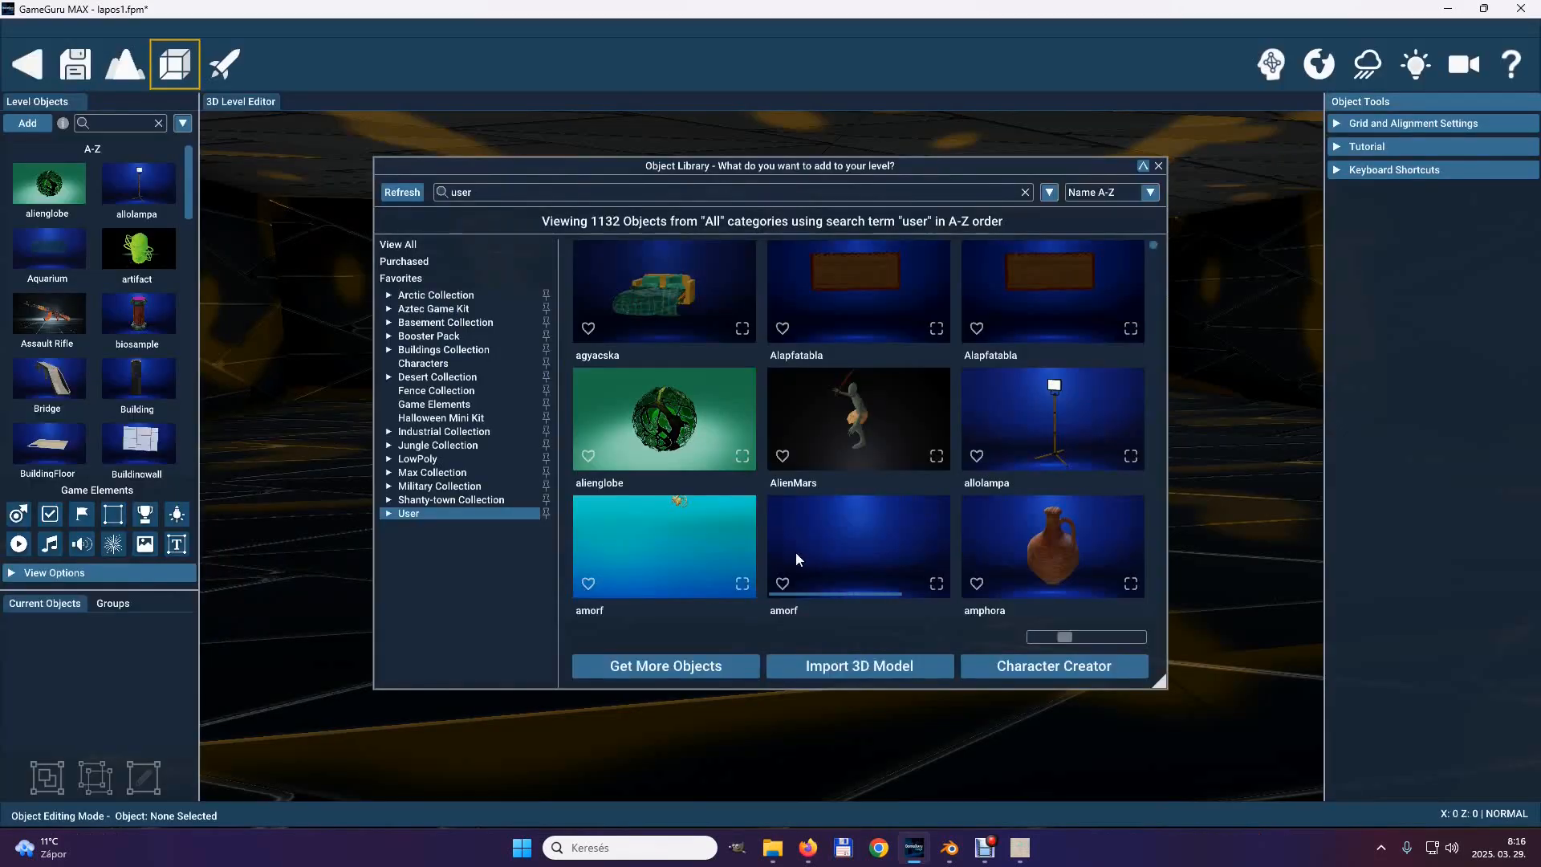
Pick informationboard1 from the Tablak subfolder of the User category in the Object Library.
click(384, 509)
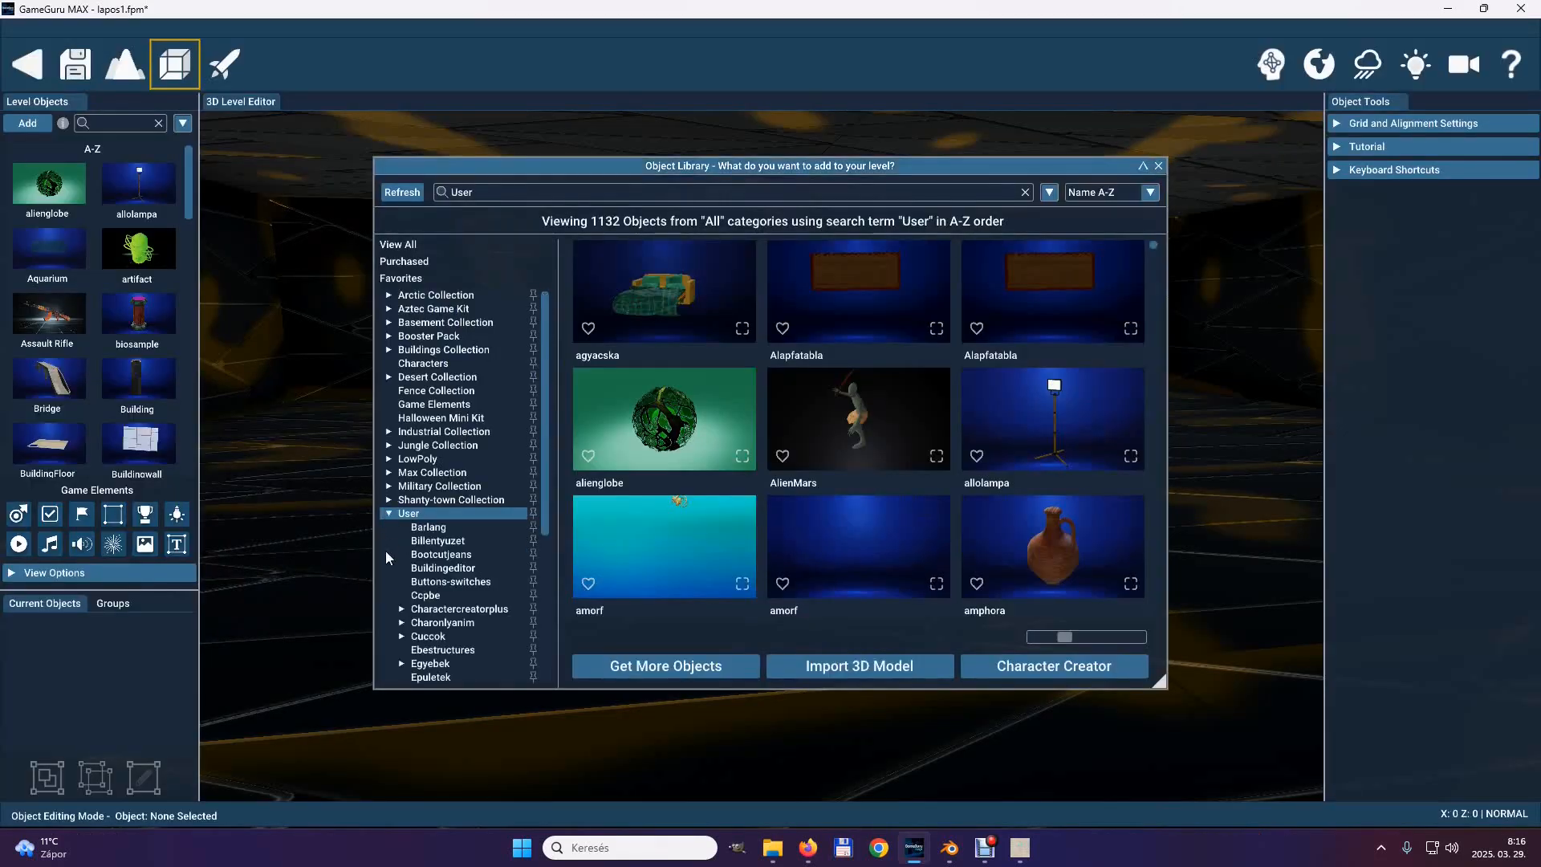
scroll(408, 586, down, 3)
scroll(409, 593, down, 3)
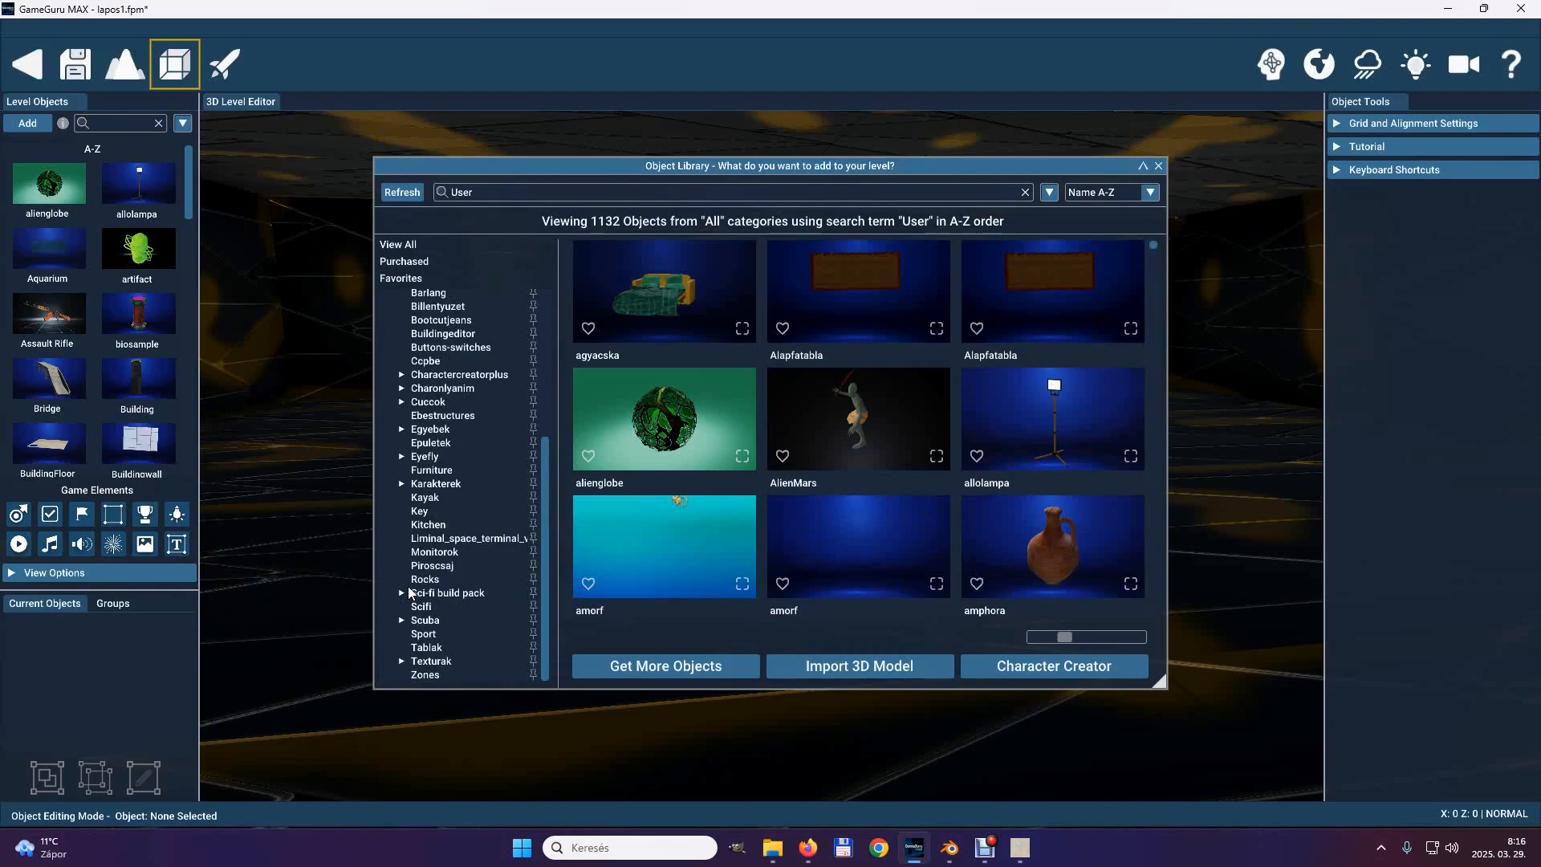
click(398, 647)
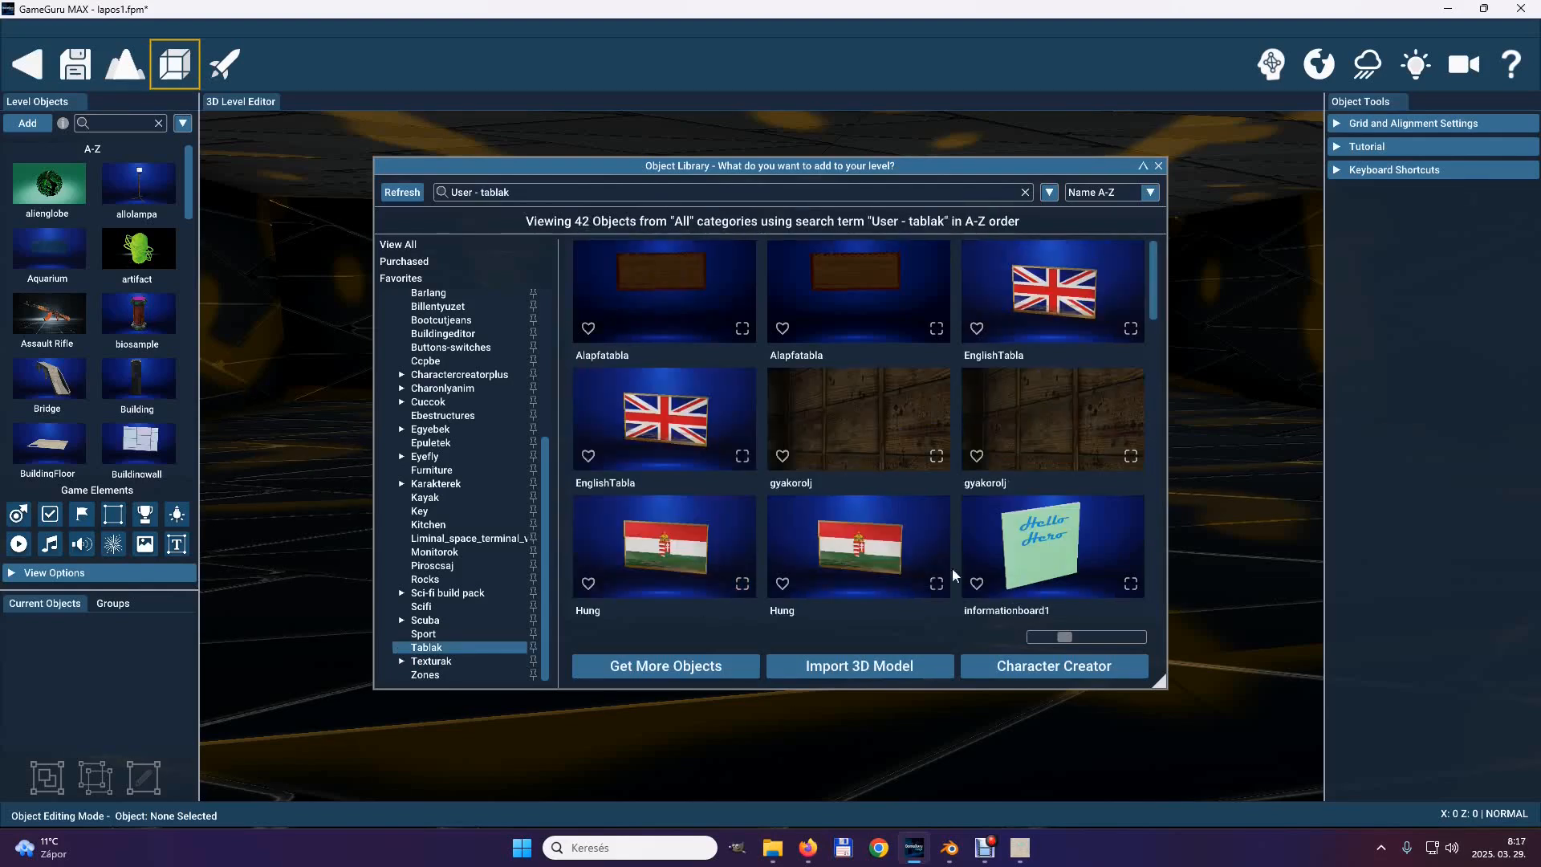
click(1029, 532)
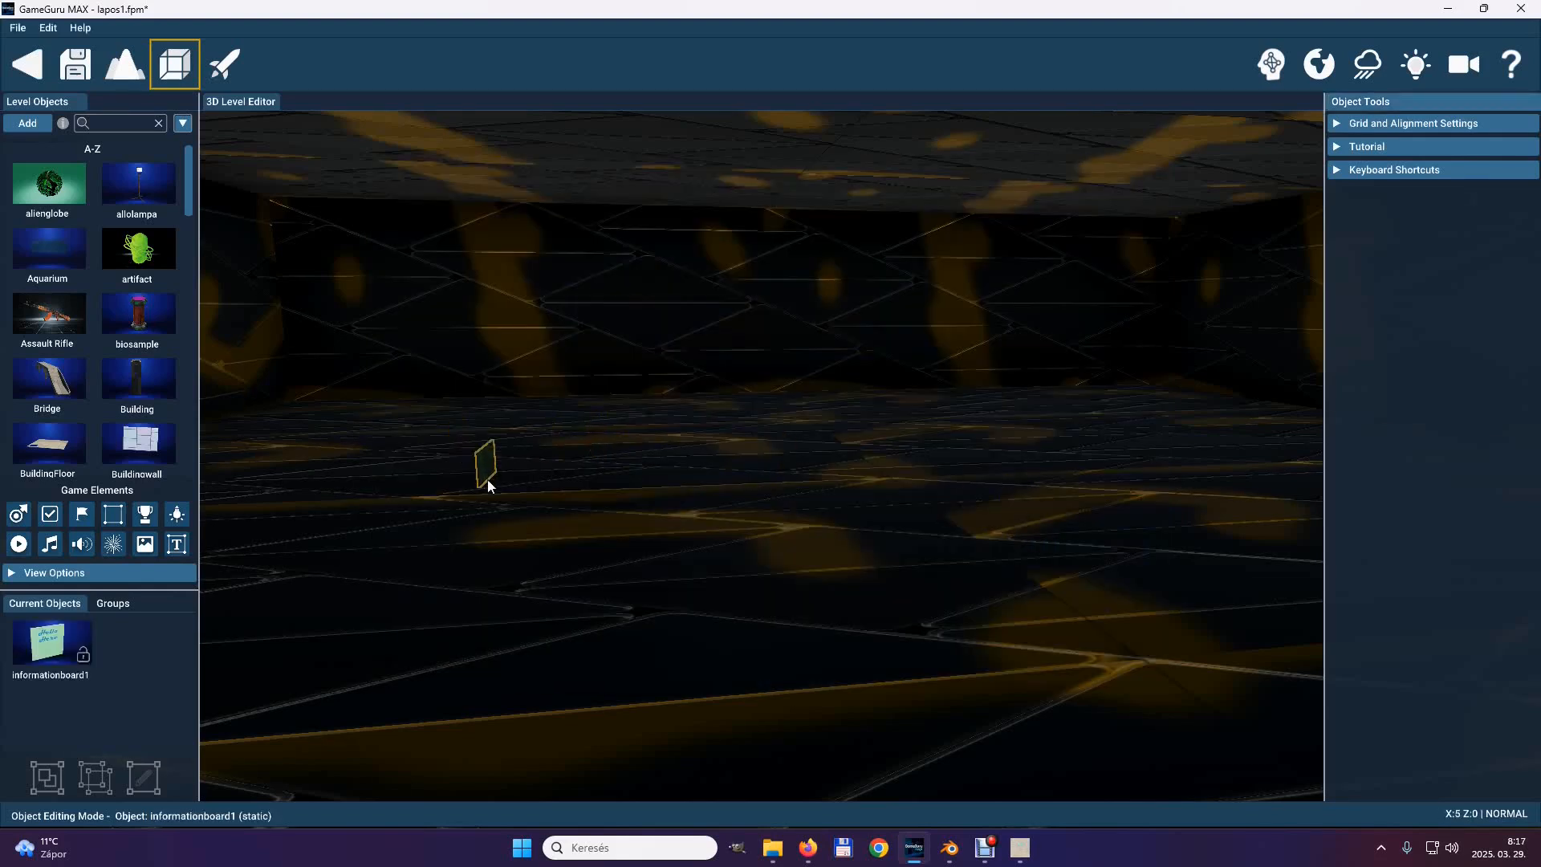
Place the information board on the dark interior wall of the level and view it from the front.
right_drag(488, 485, 755, 431)
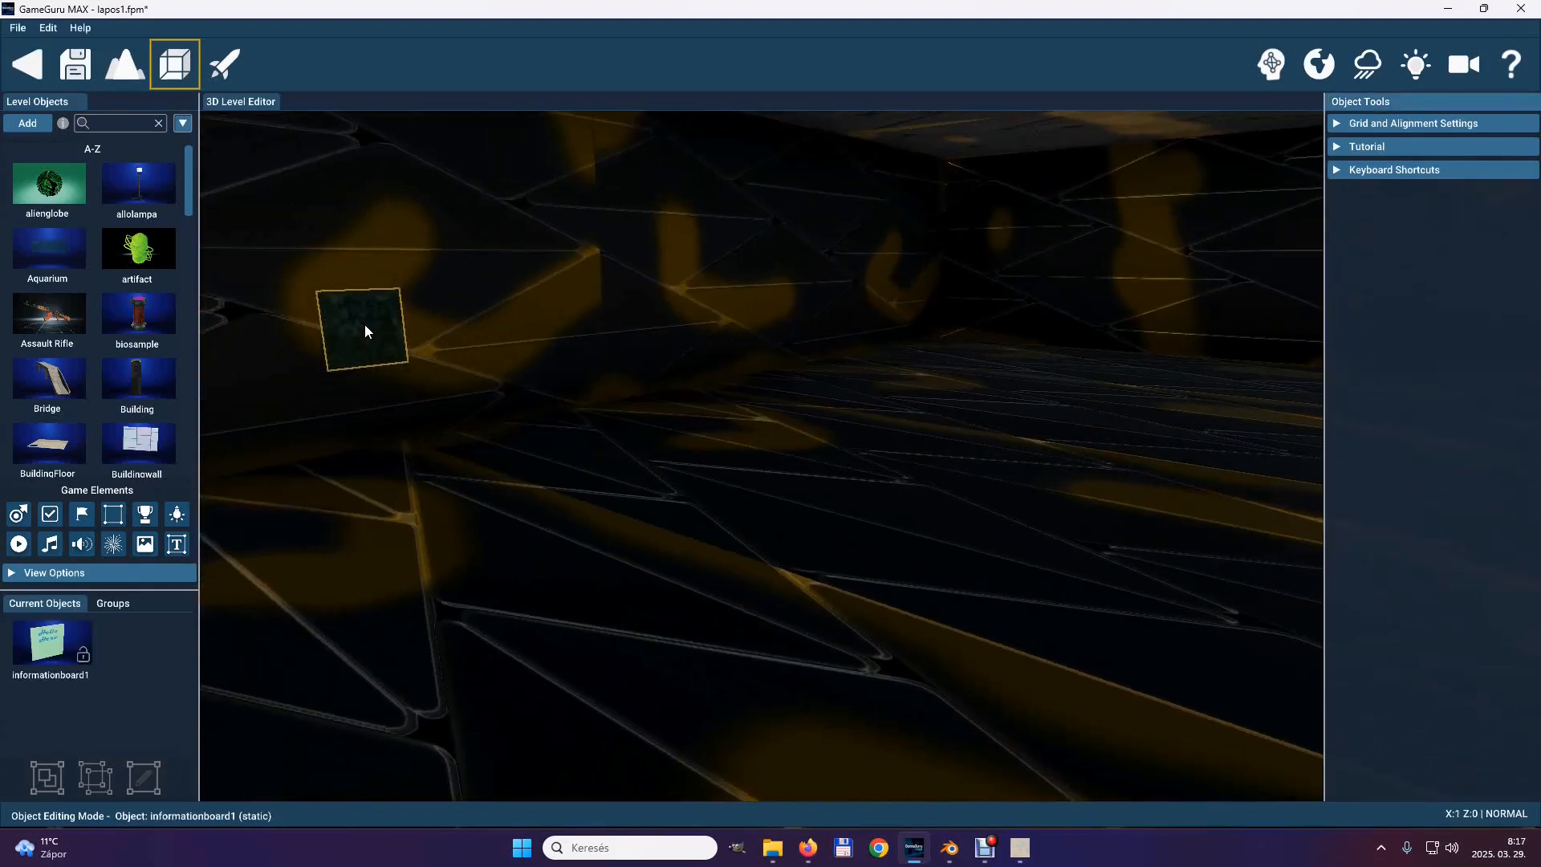
click(369, 304)
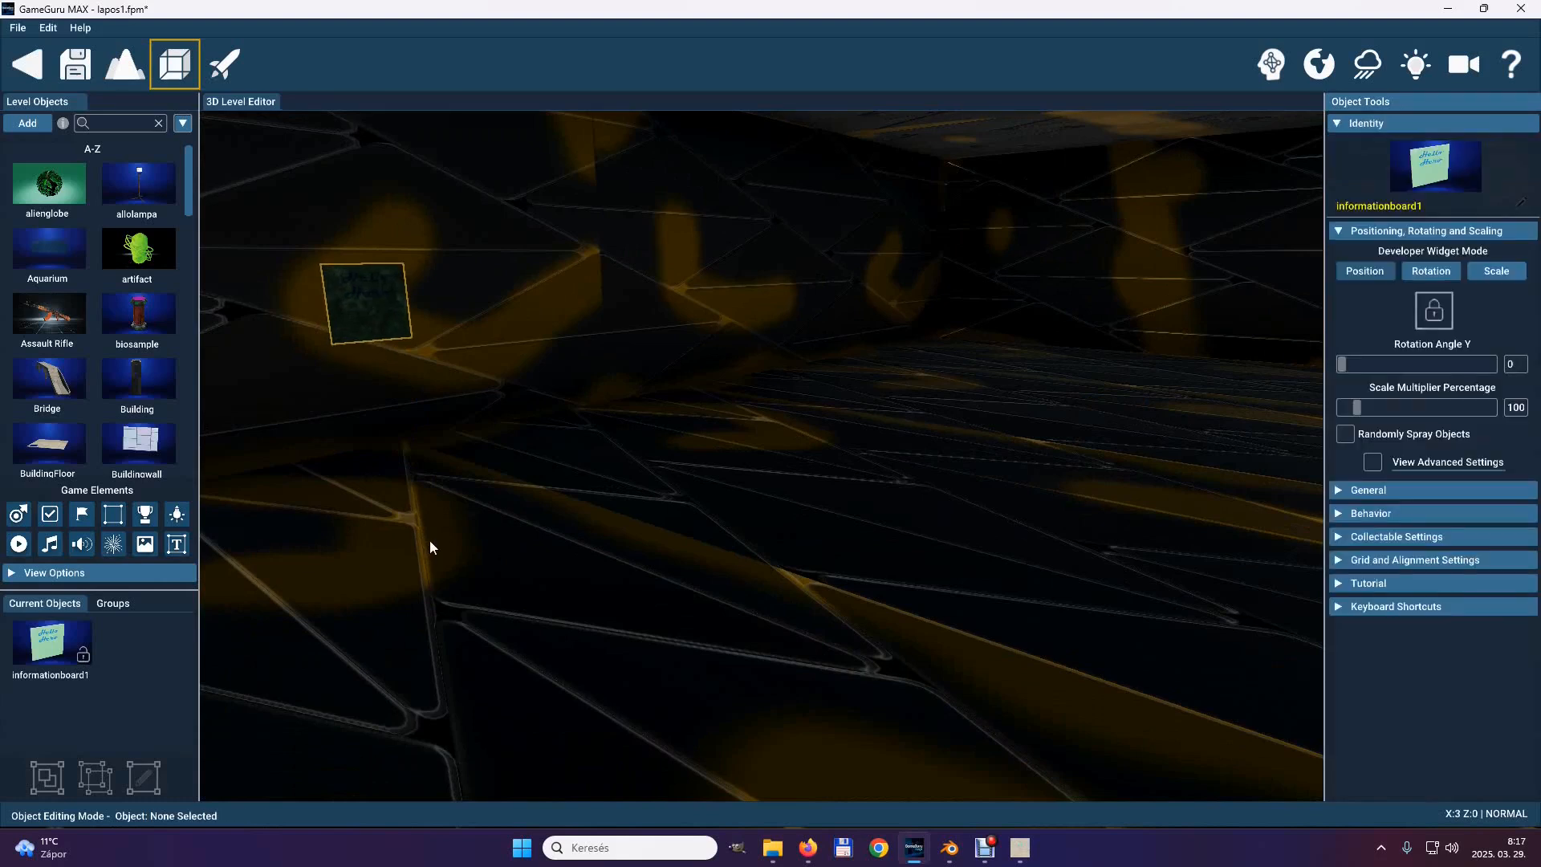
right_drag(425, 544, 969, 555)
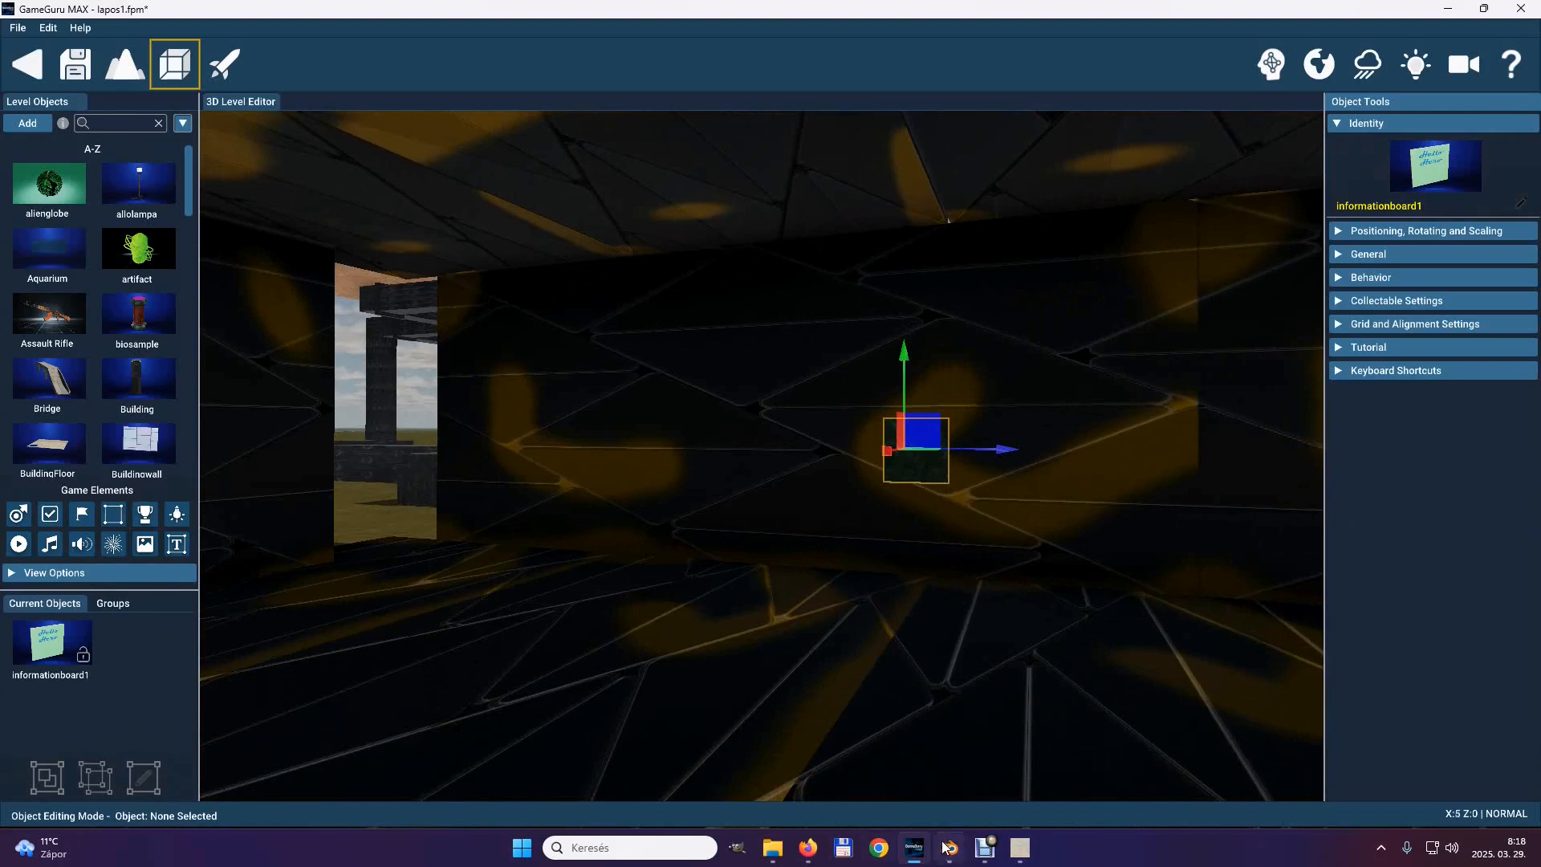
Switch to GIMP and undo the rotation, layer merge and "Hello Hero" lettering back to the plain green square.
mouse_move(947, 849)
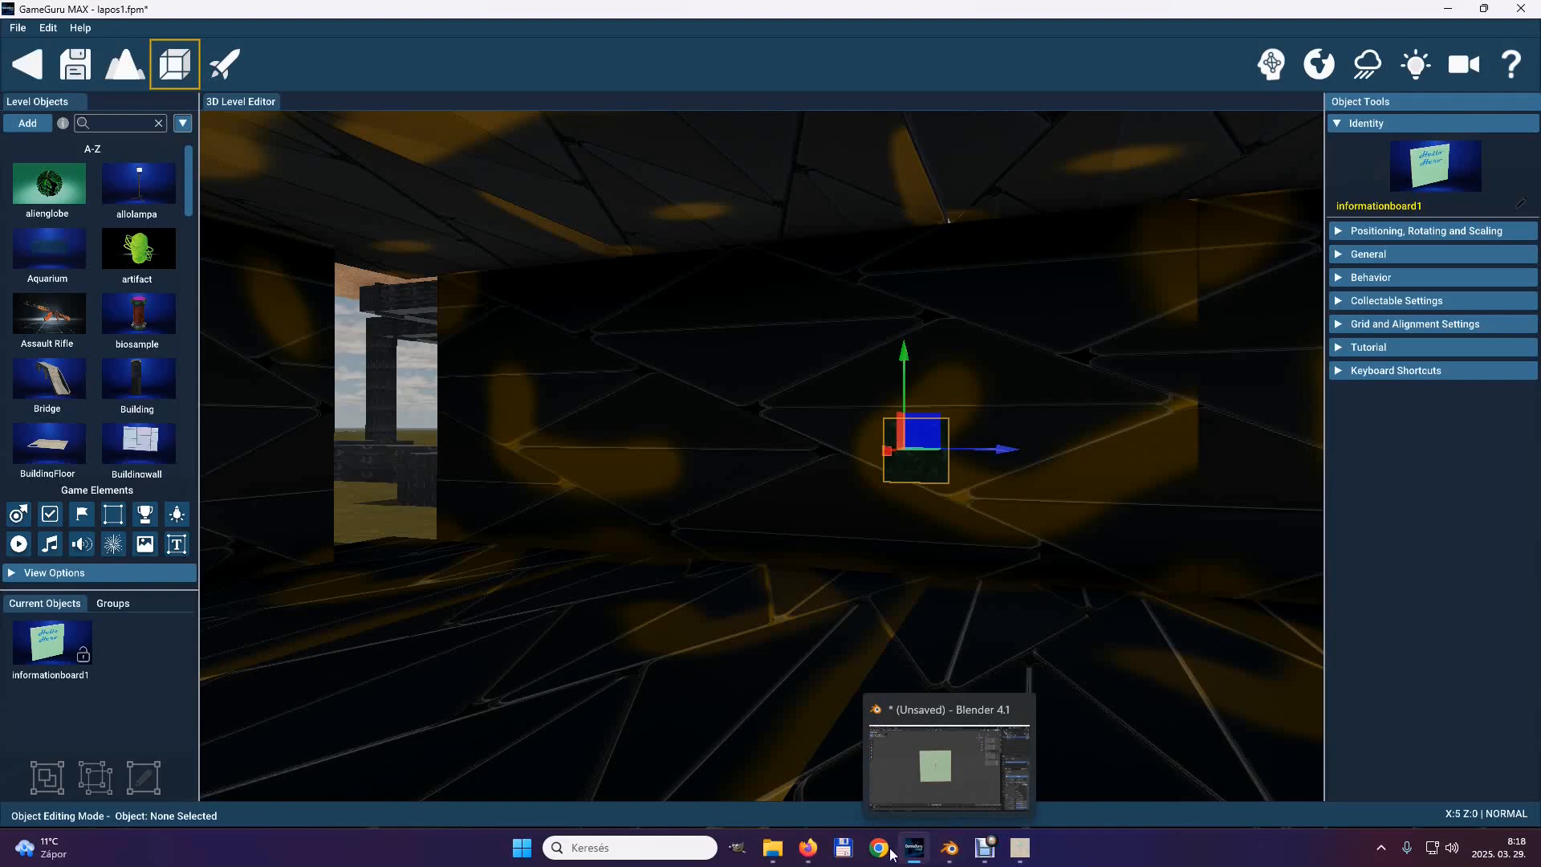
click(1017, 848)
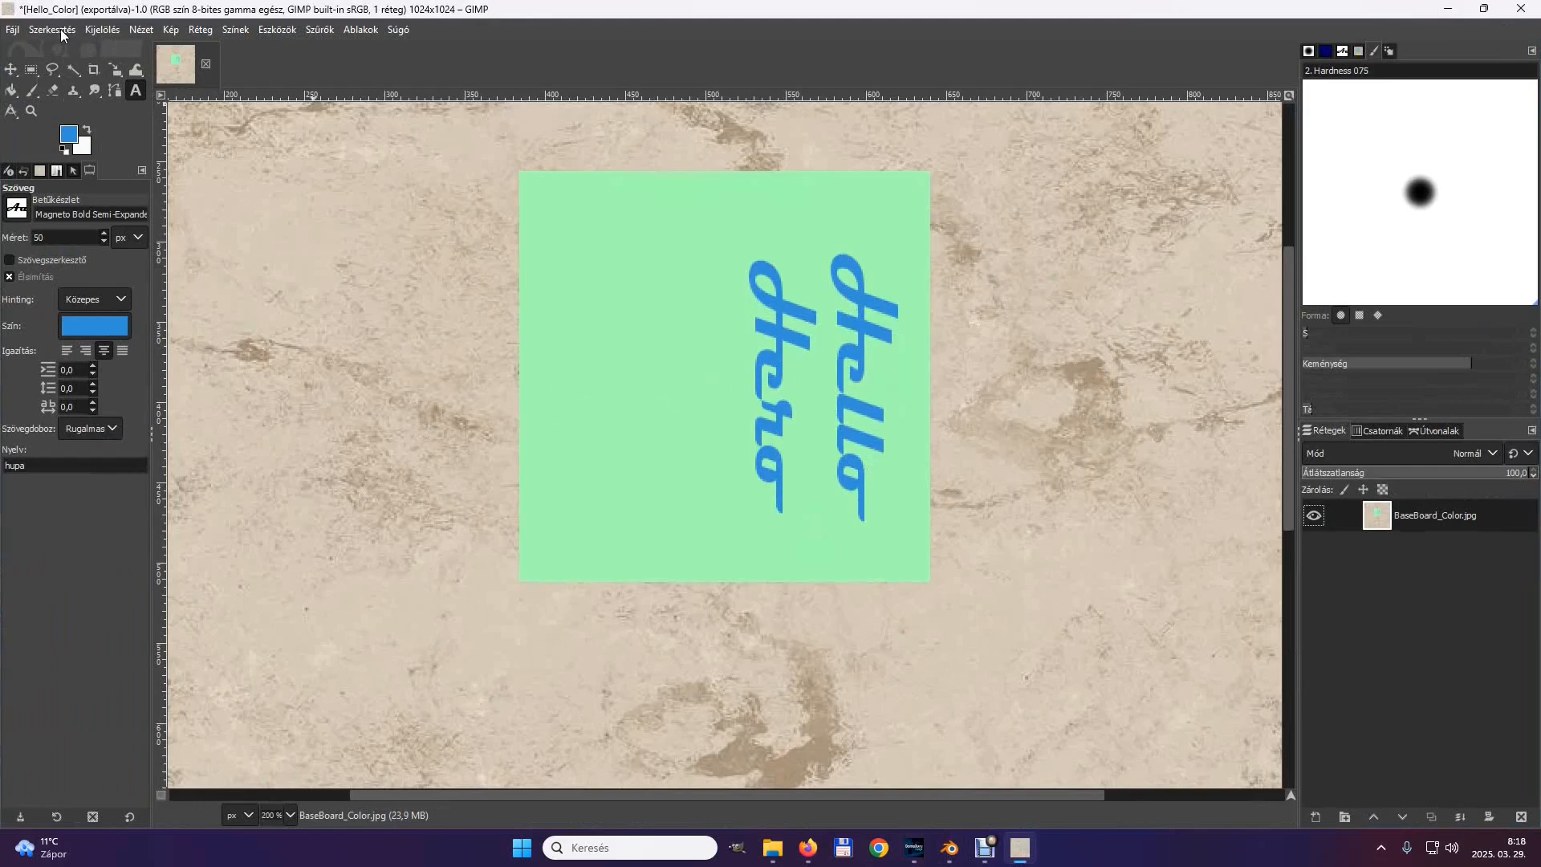
click(63, 35)
click(66, 51)
click(58, 34)
click(59, 51)
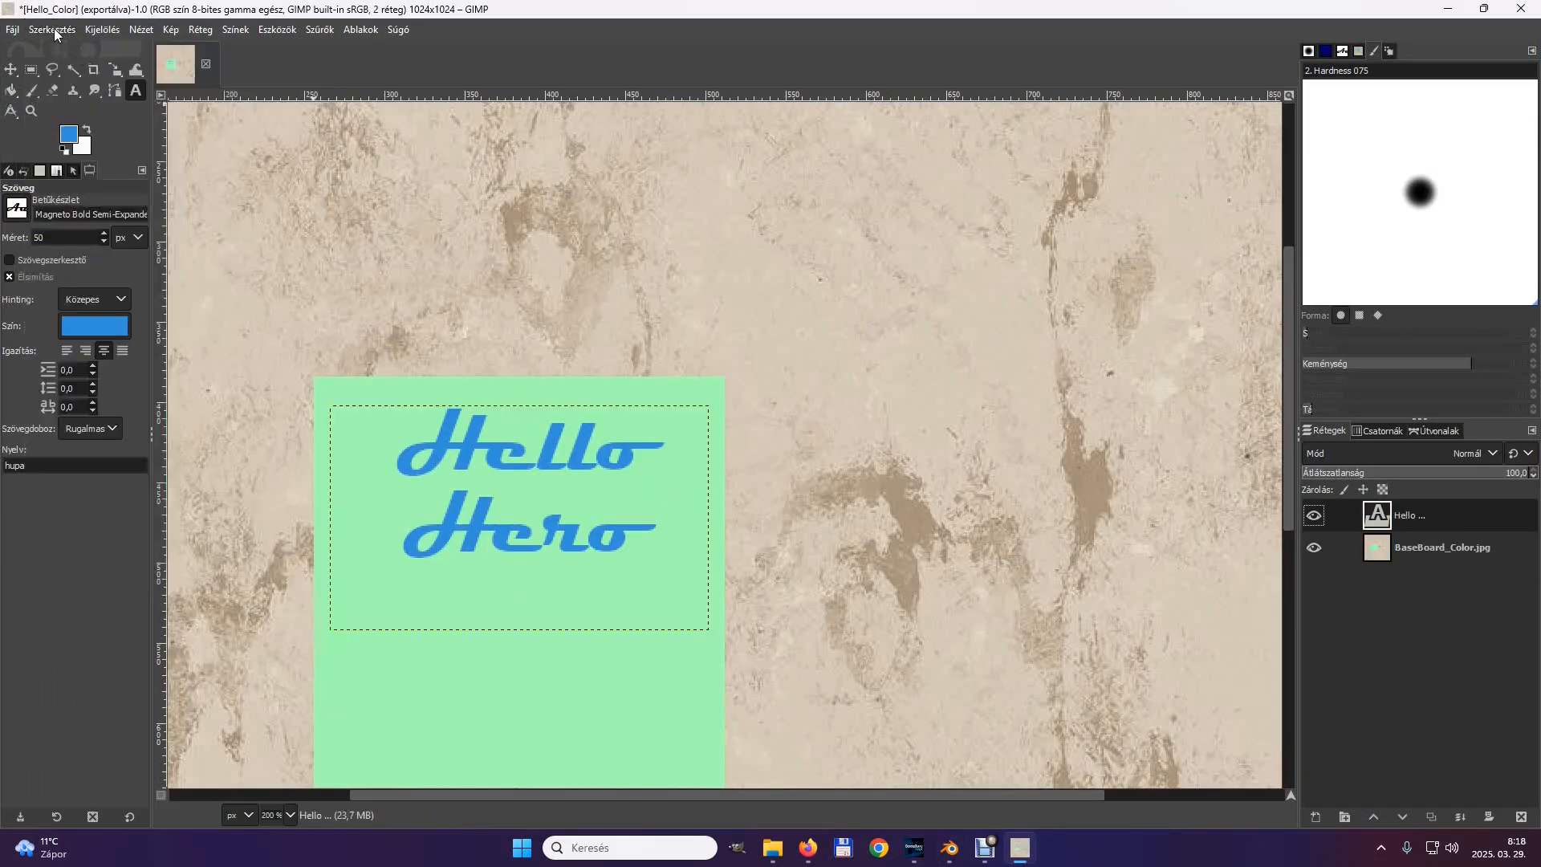
click(54, 34)
click(65, 50)
click(54, 33)
click(64, 51)
click(56, 33)
click(66, 50)
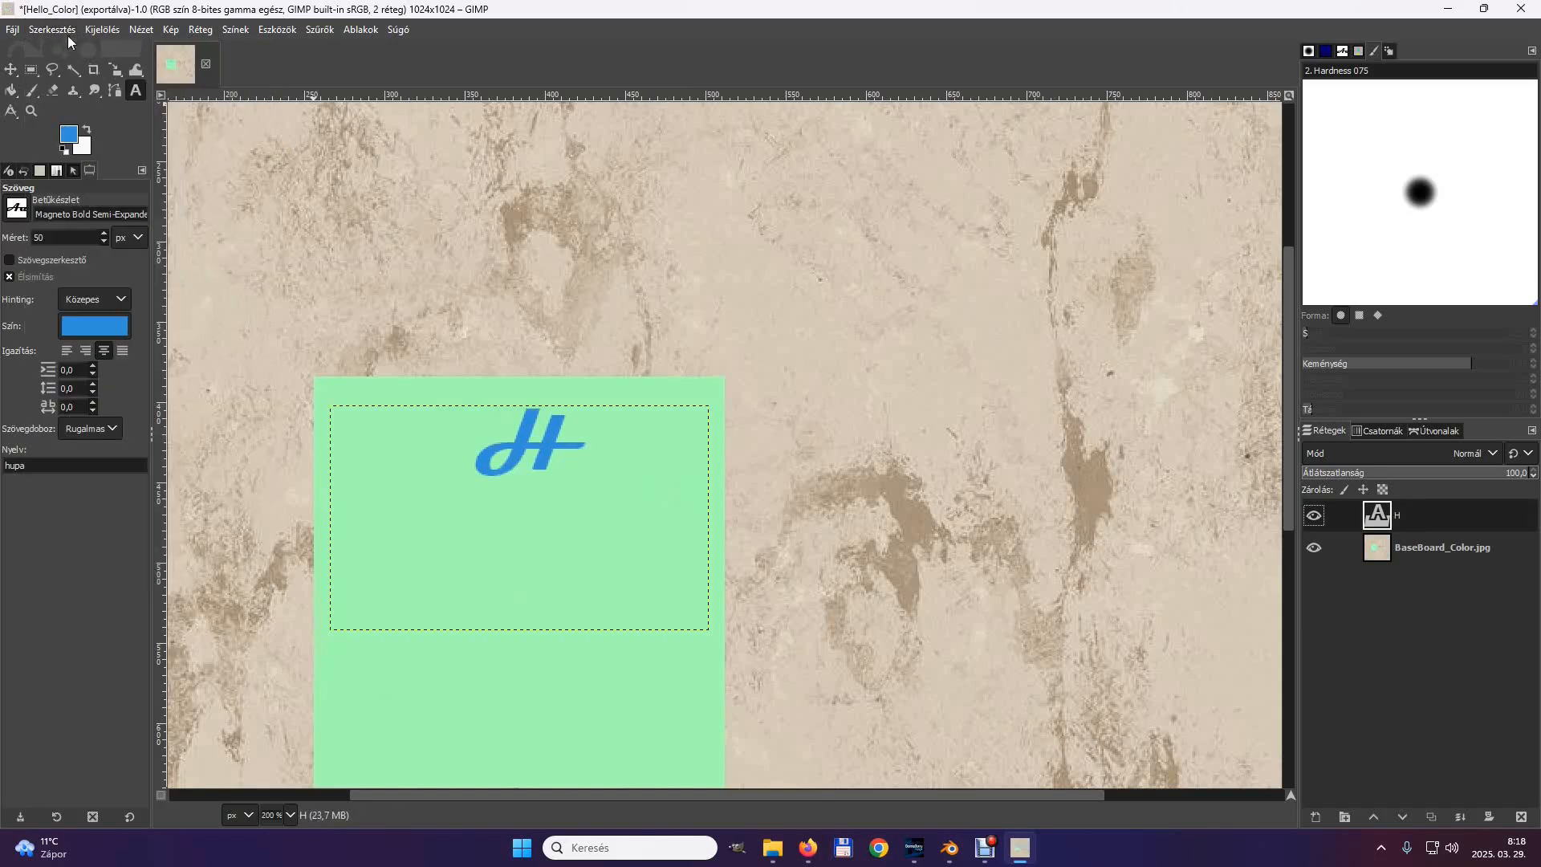
click(54, 33)
click(64, 51)
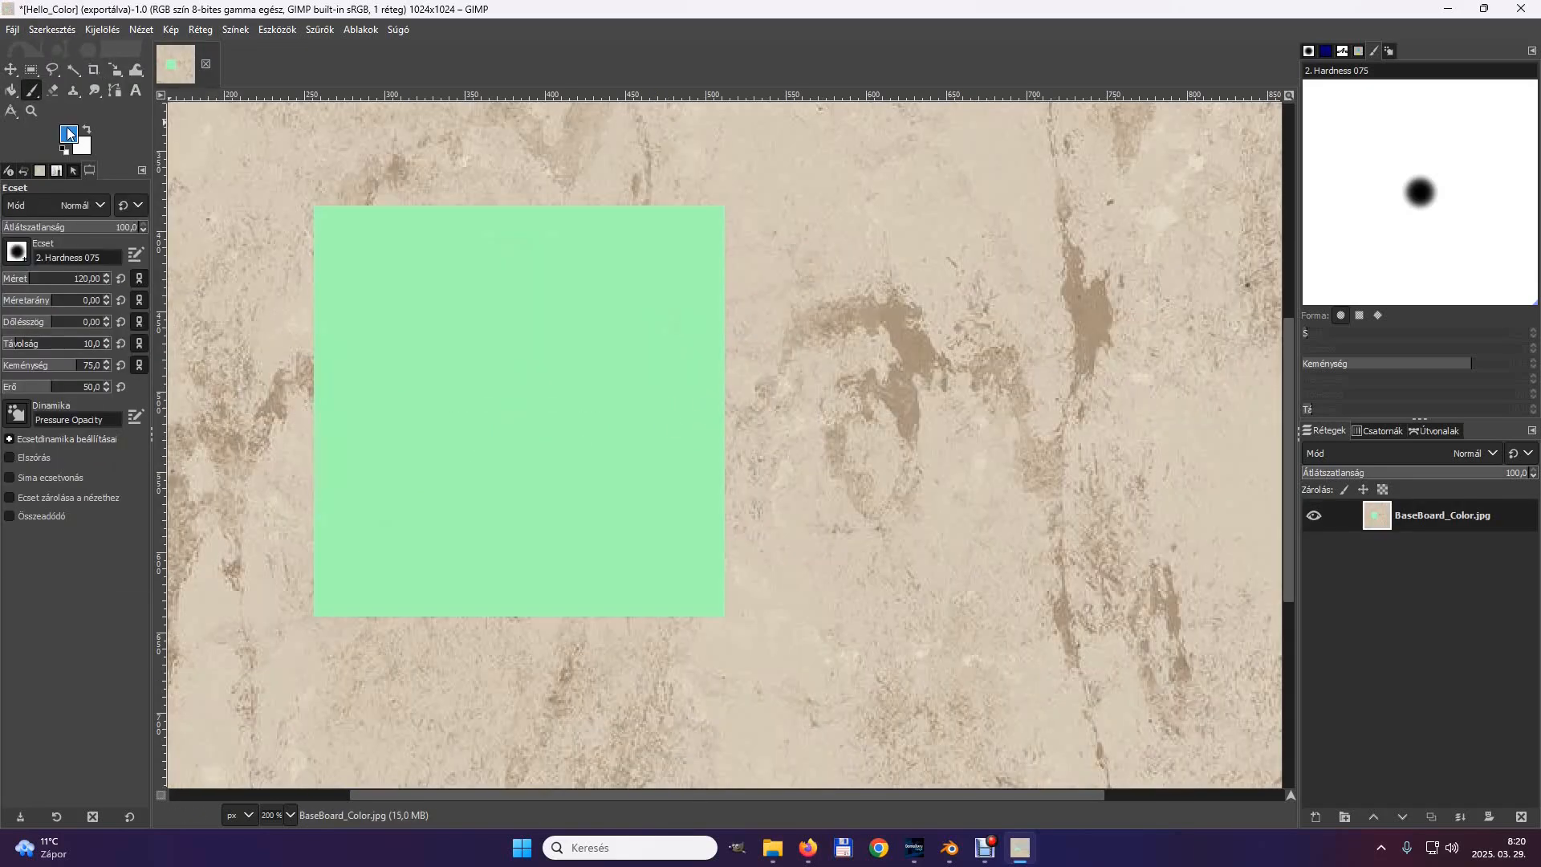
Set the foreground colour to red (da324b) and activate the Text tool.
click(69, 133)
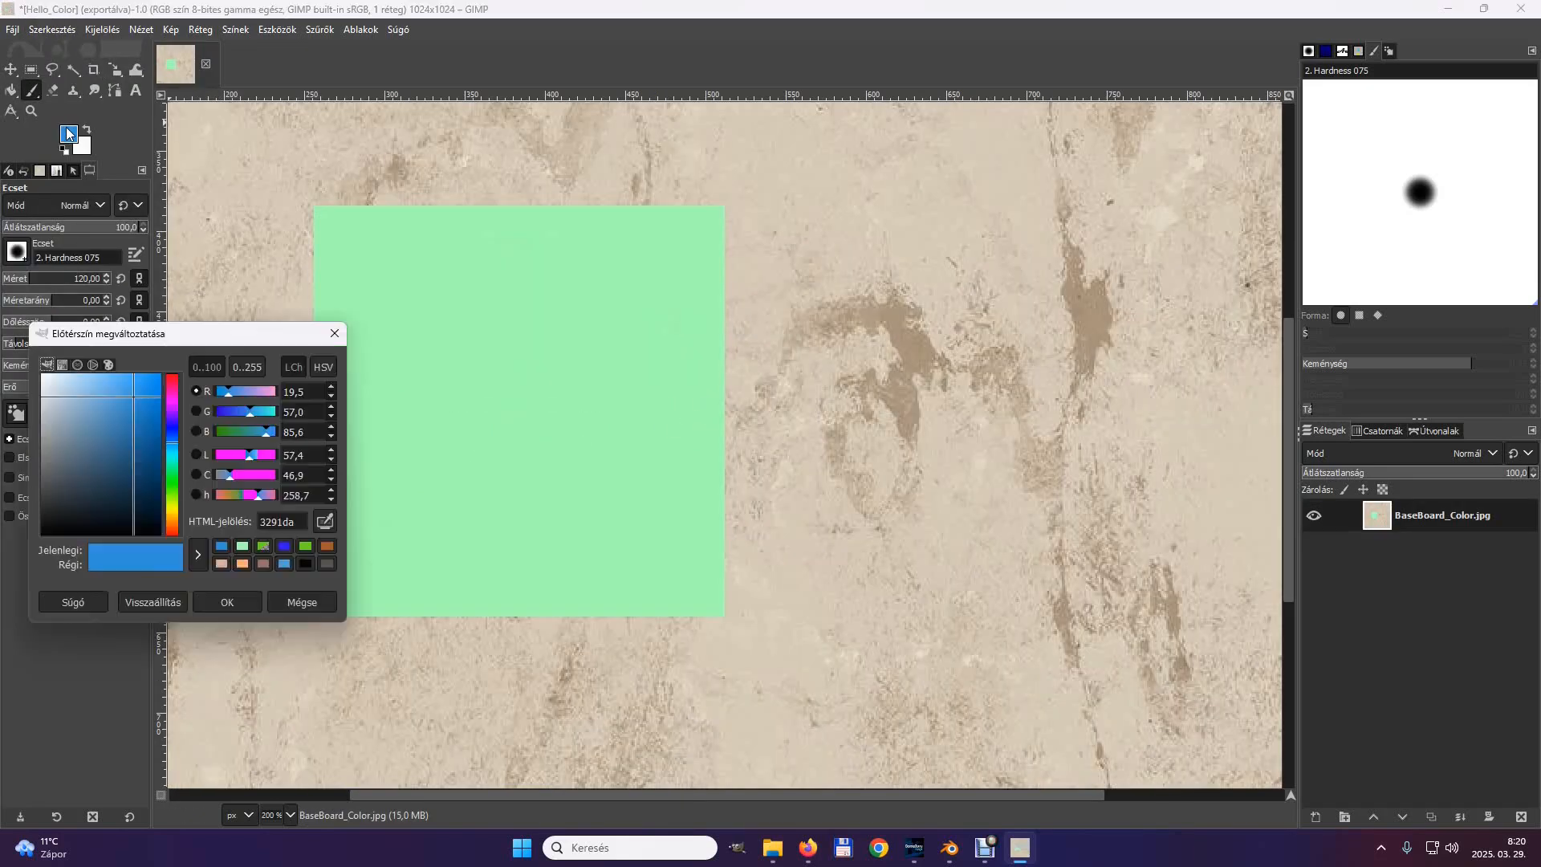
click(172, 382)
click(136, 90)
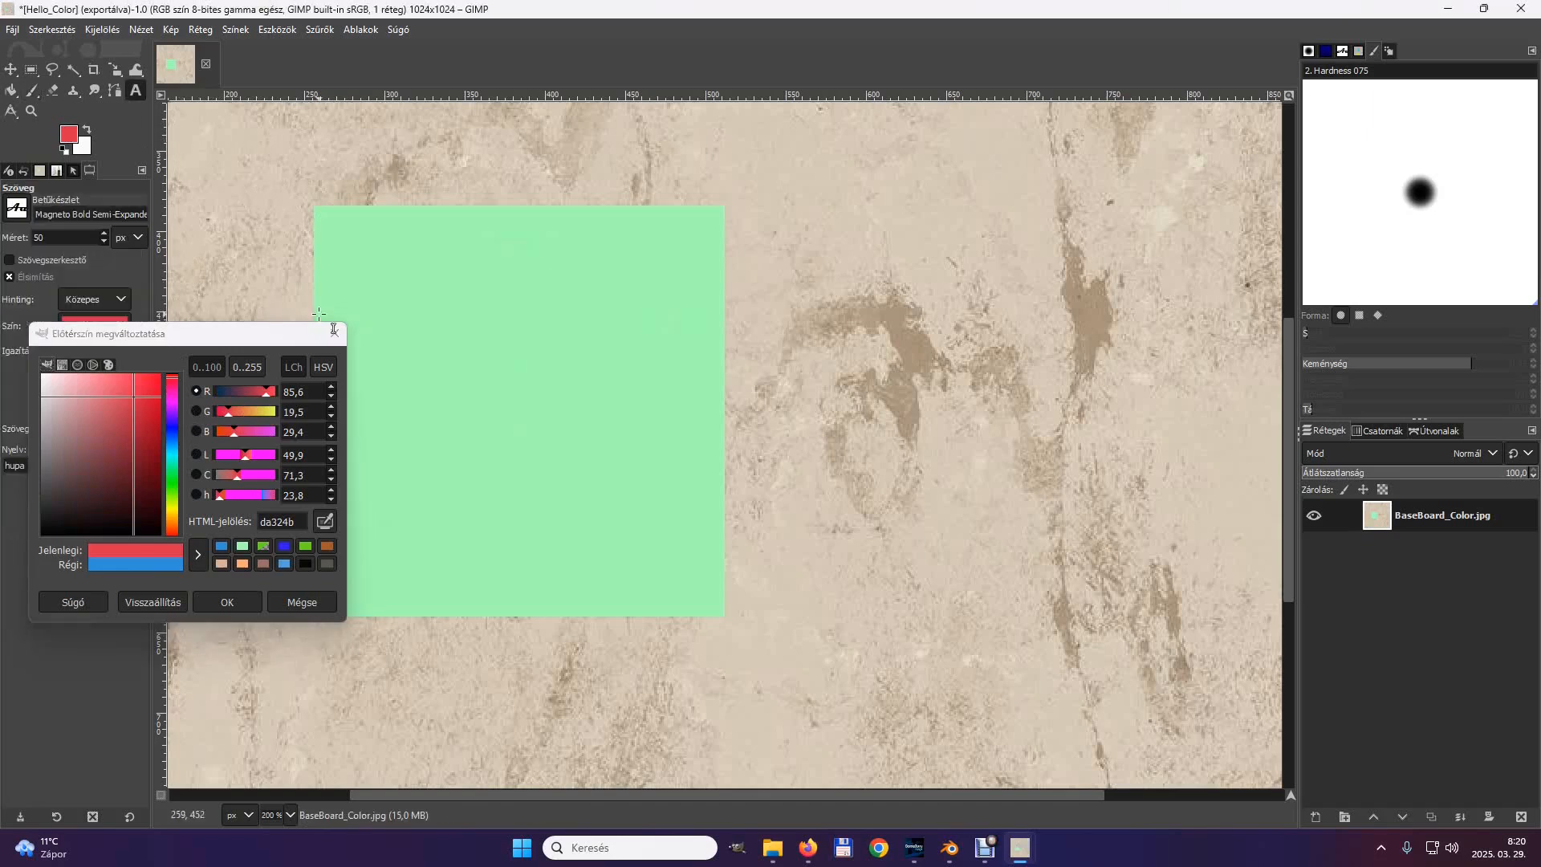
click(334, 330)
Create a text box about 239 × 231 px over the green square and enter "Danger!" and "Fire!" on separate lines.
drag(327, 221, 712, 592)
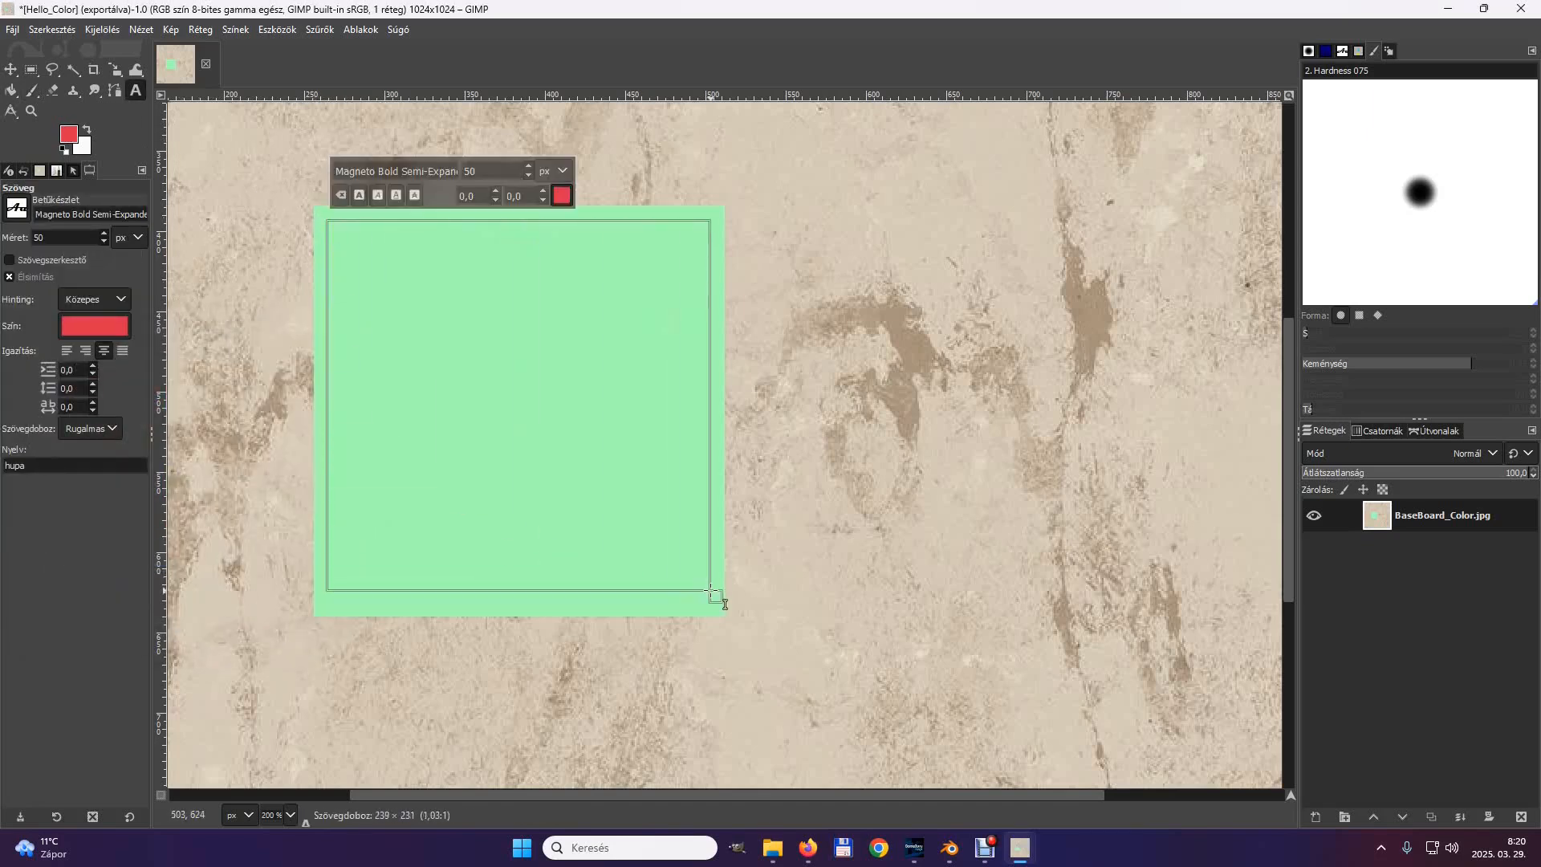
text(Danger)
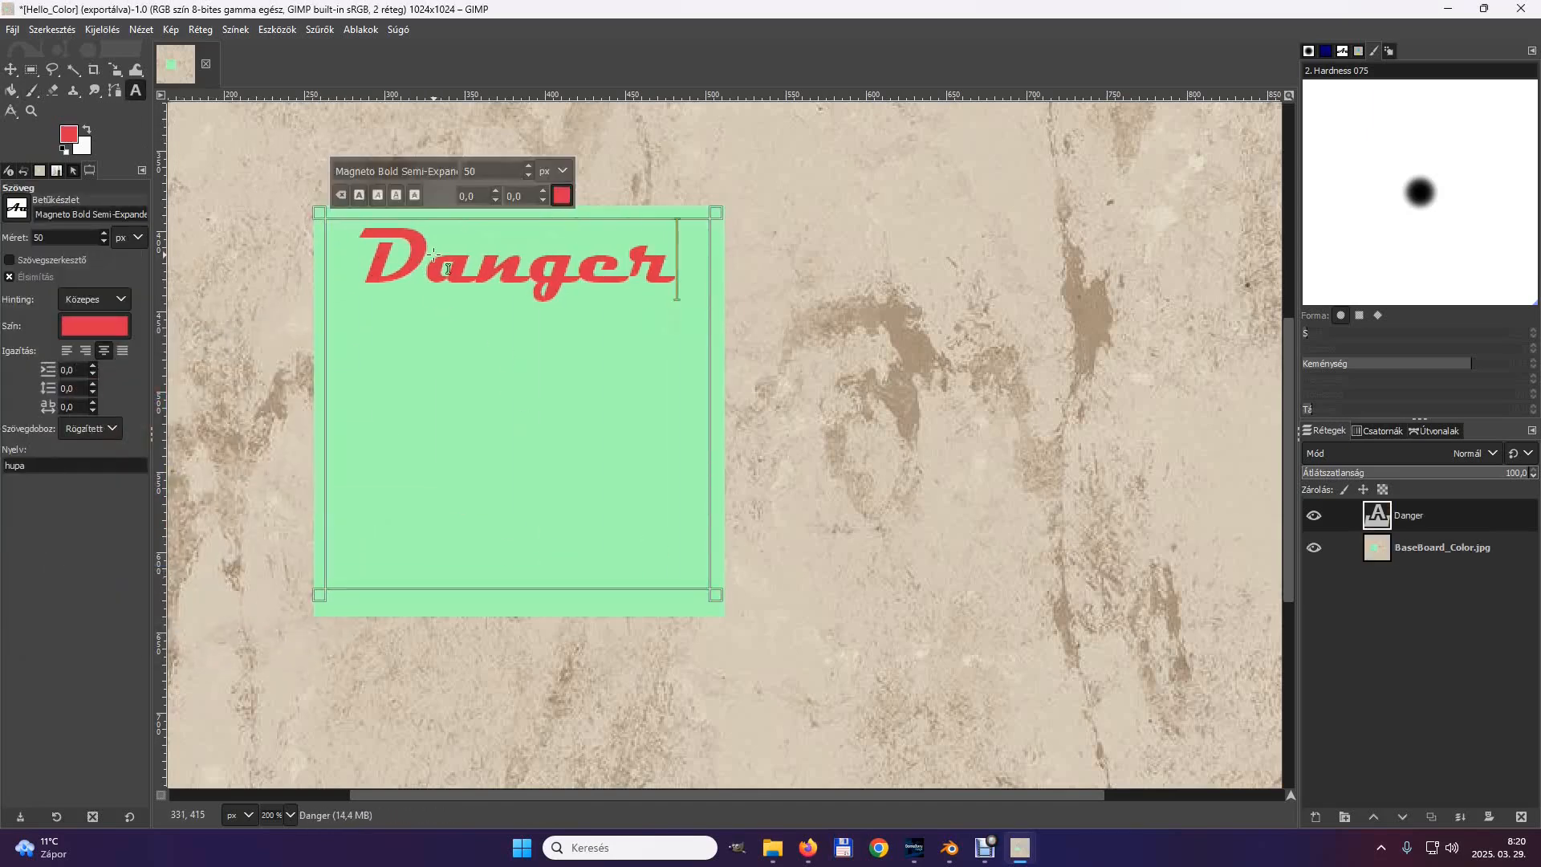
key(Return)
text(Fire)
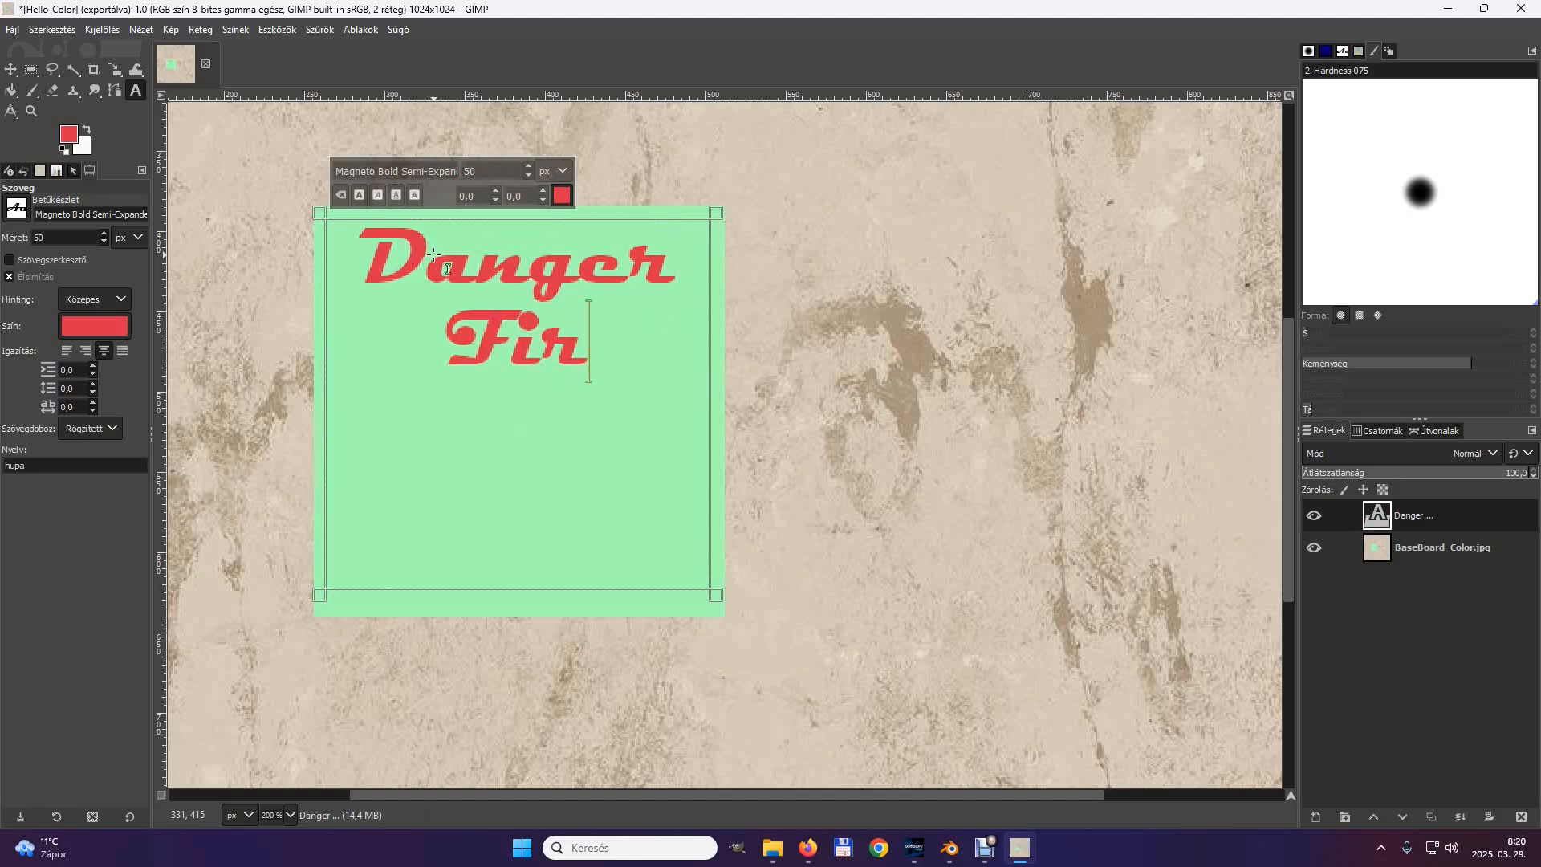
key(Return)
click(687, 248)
text(!)
click(649, 353)
text(!)
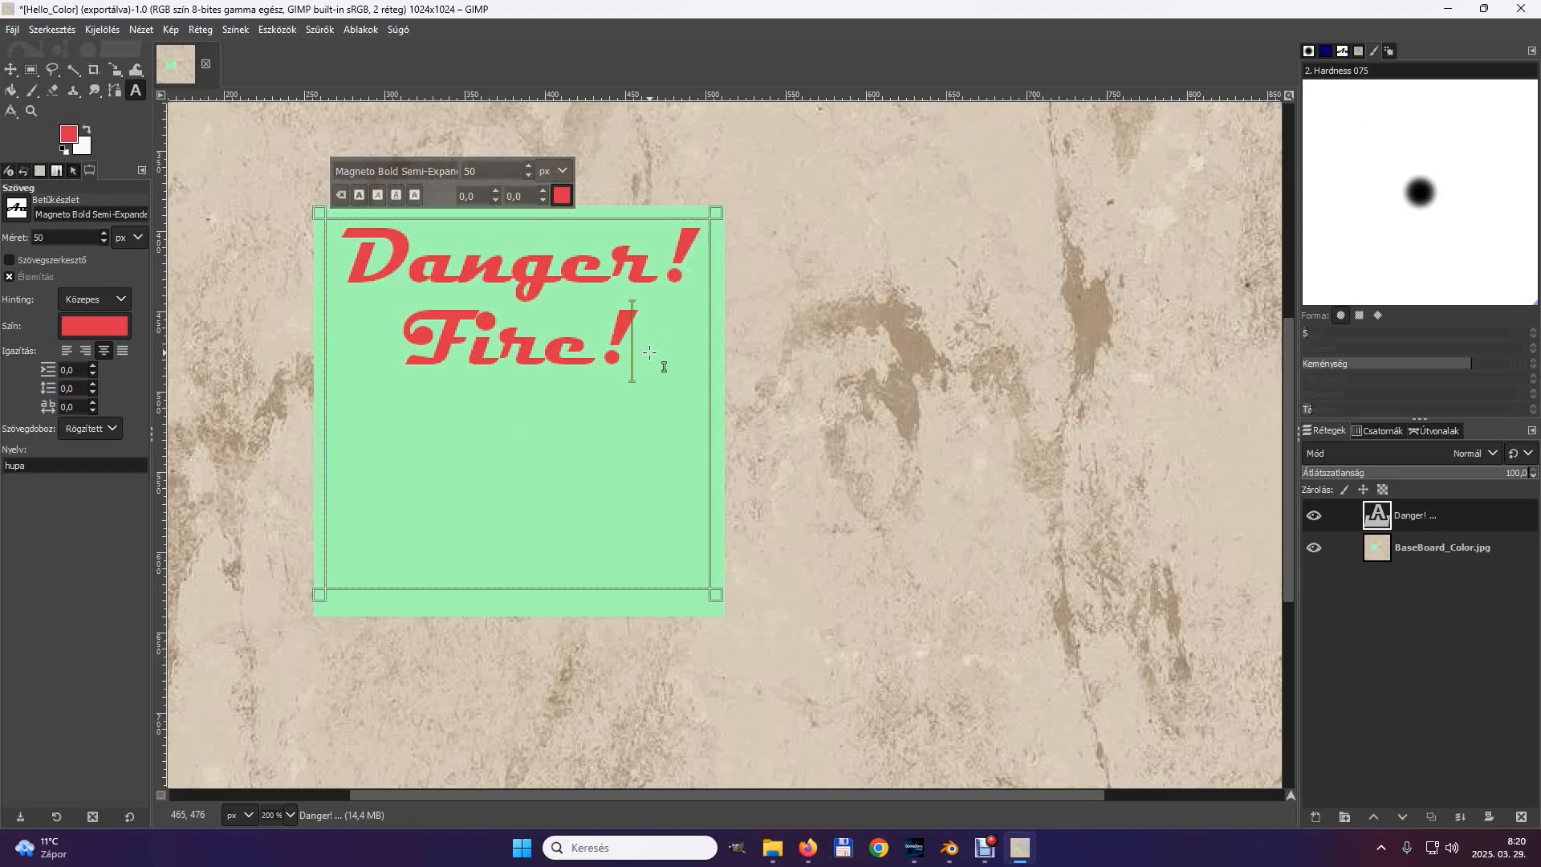
Paint a red bar across the lower part of the green square with the Block 01 brush at size 209 and aspect ratio 3.16.
click(32, 90)
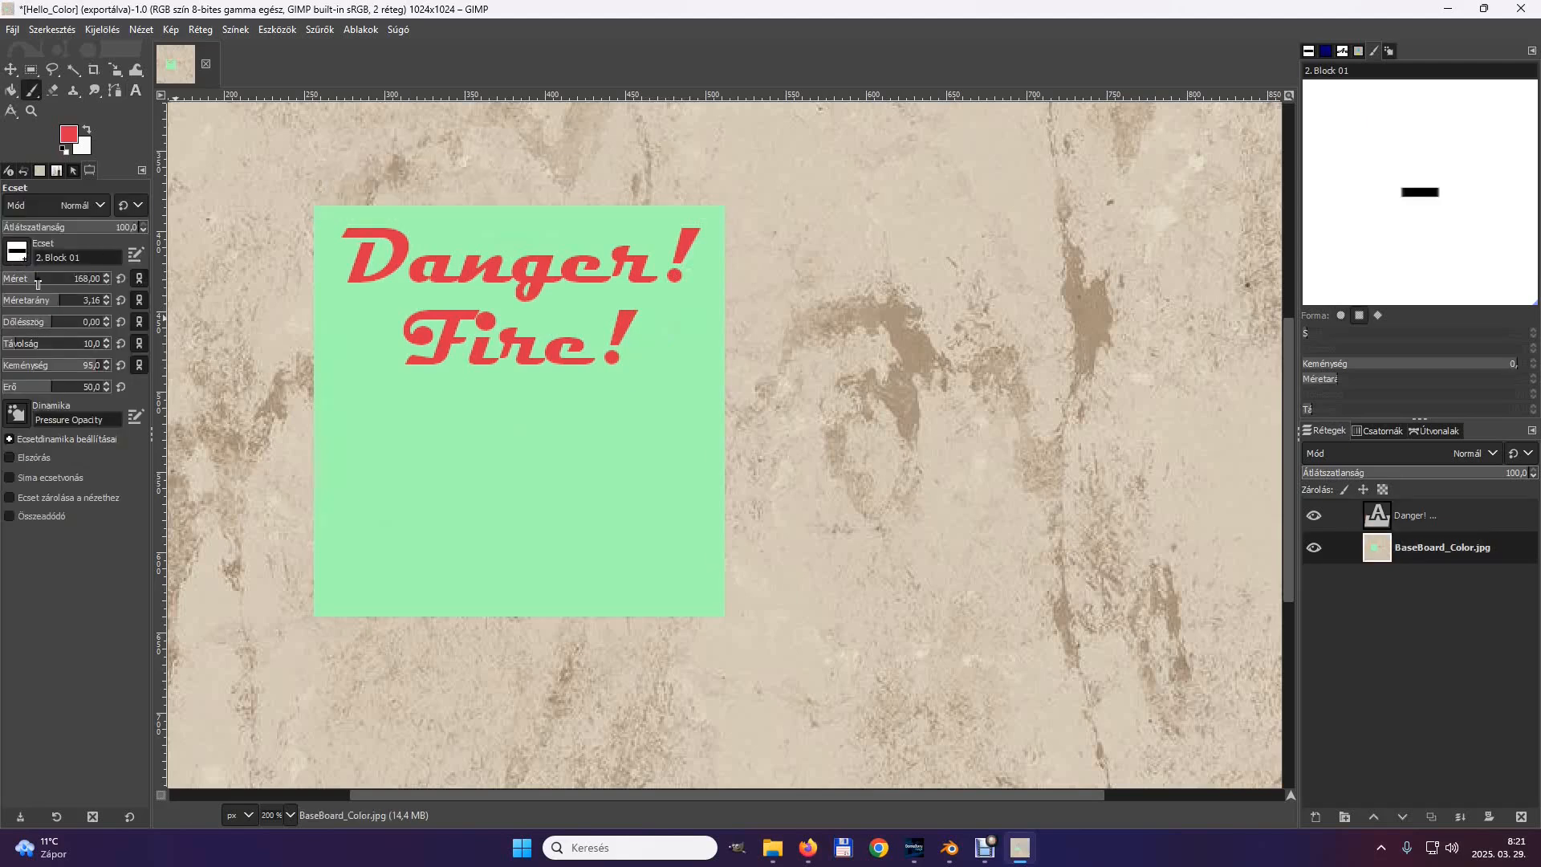
click(518, 527)
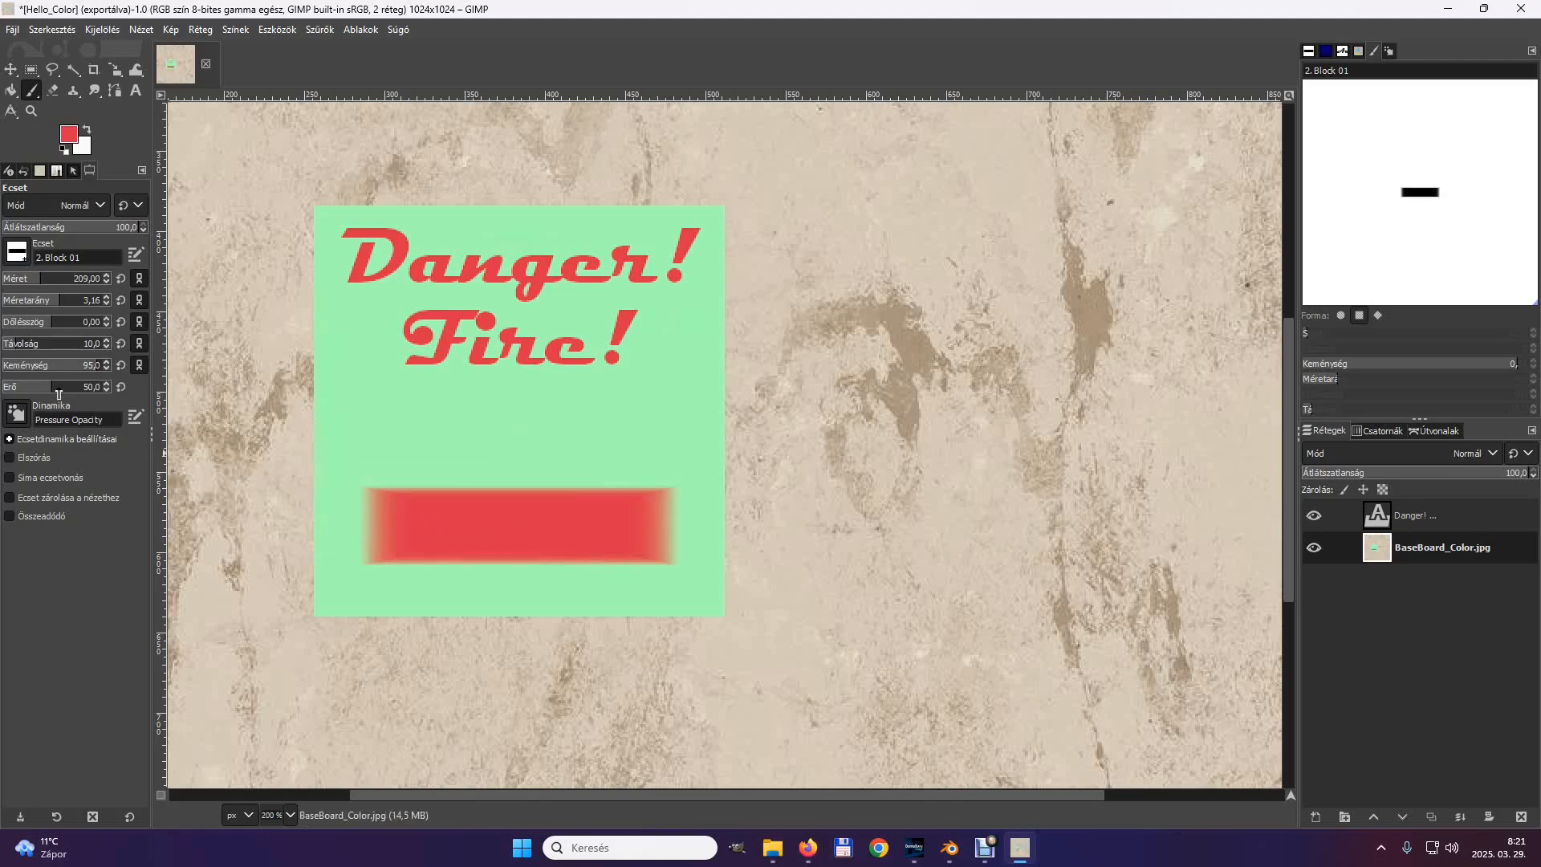
Set the foreground colour to yellow (dad332).
click(71, 134)
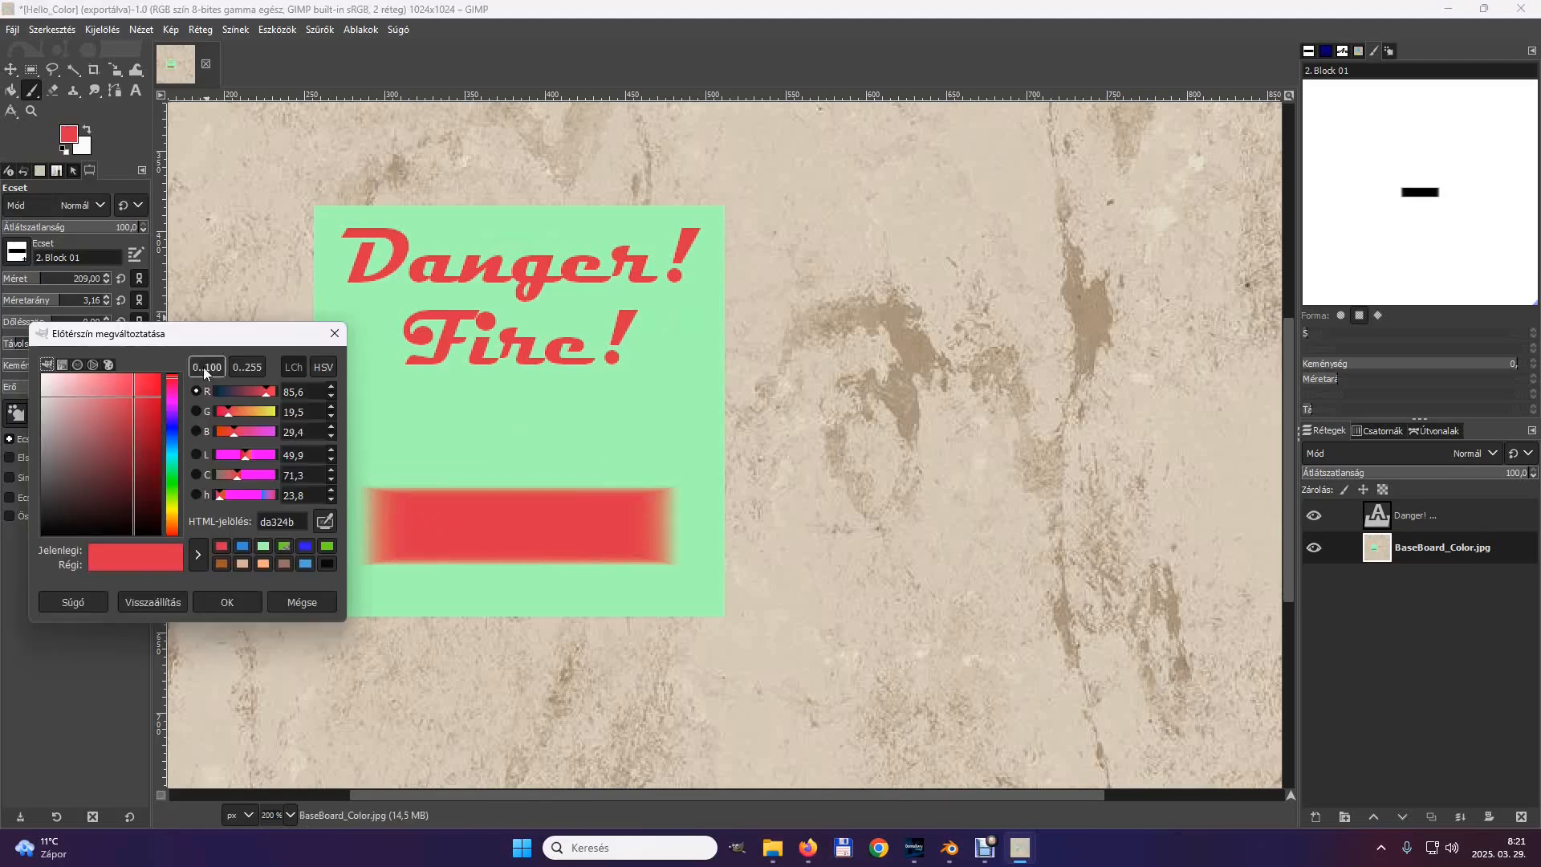
click(172, 518)
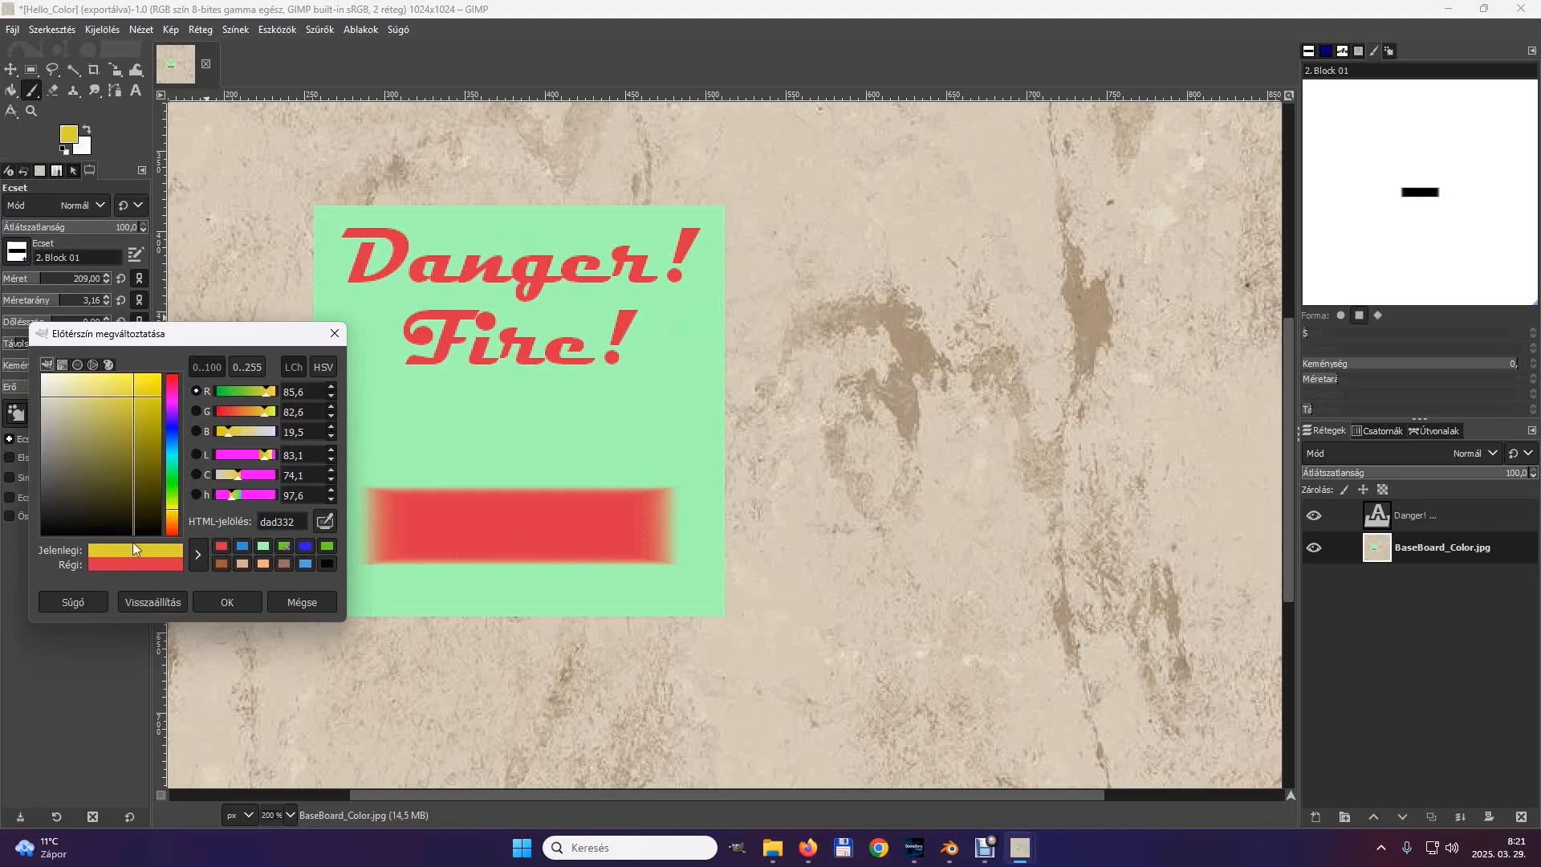
click(238, 610)
Add the yellow text "Hazard" over the red bar and widen its text box so the word fits on one line.
key(t)
click(524, 549)
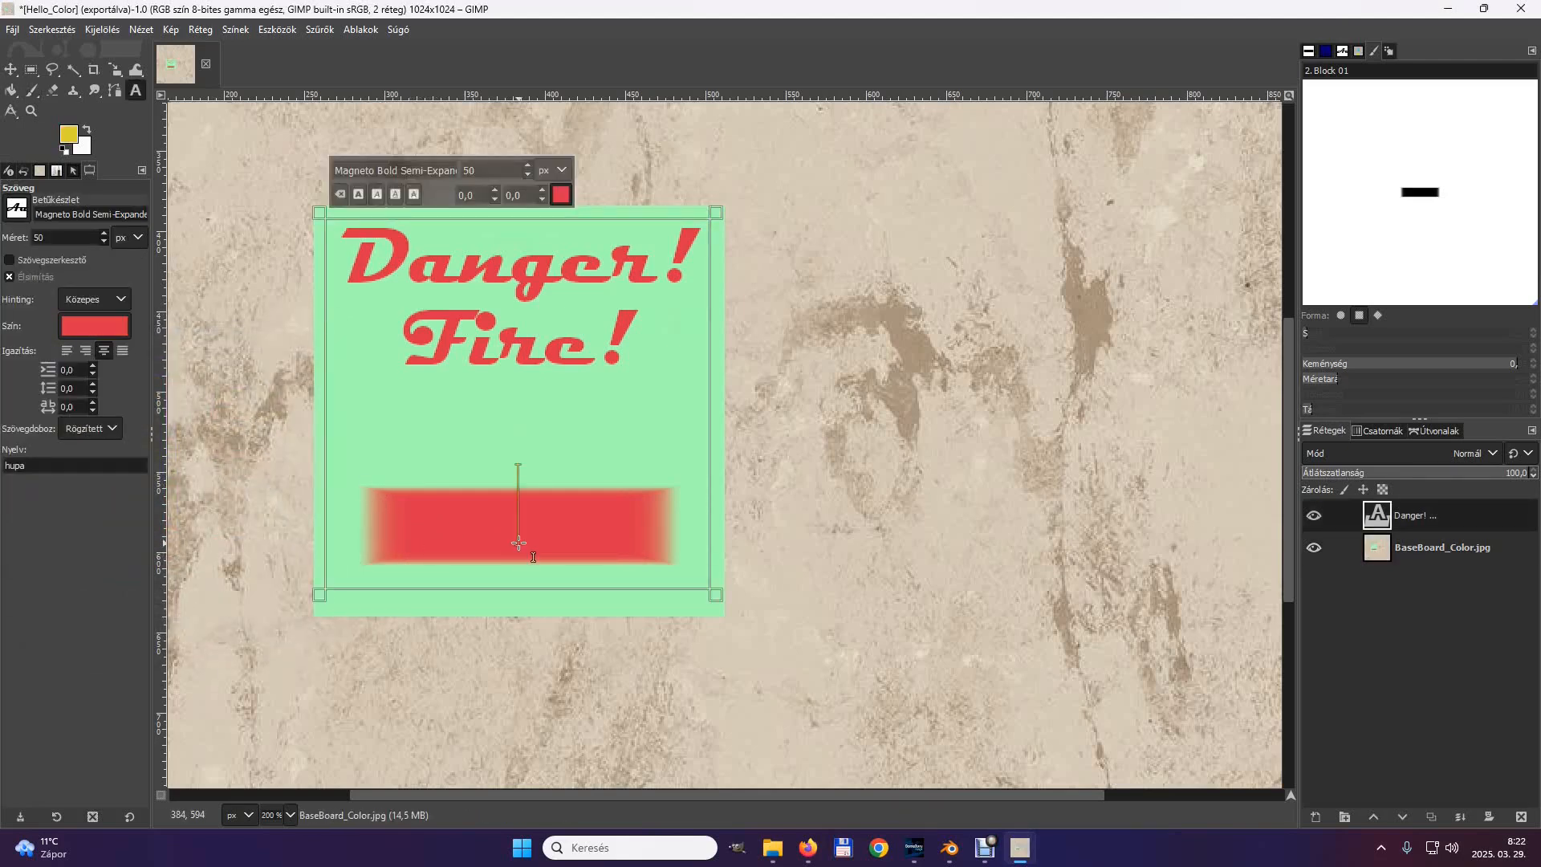
click(1336, 547)
click(633, 600)
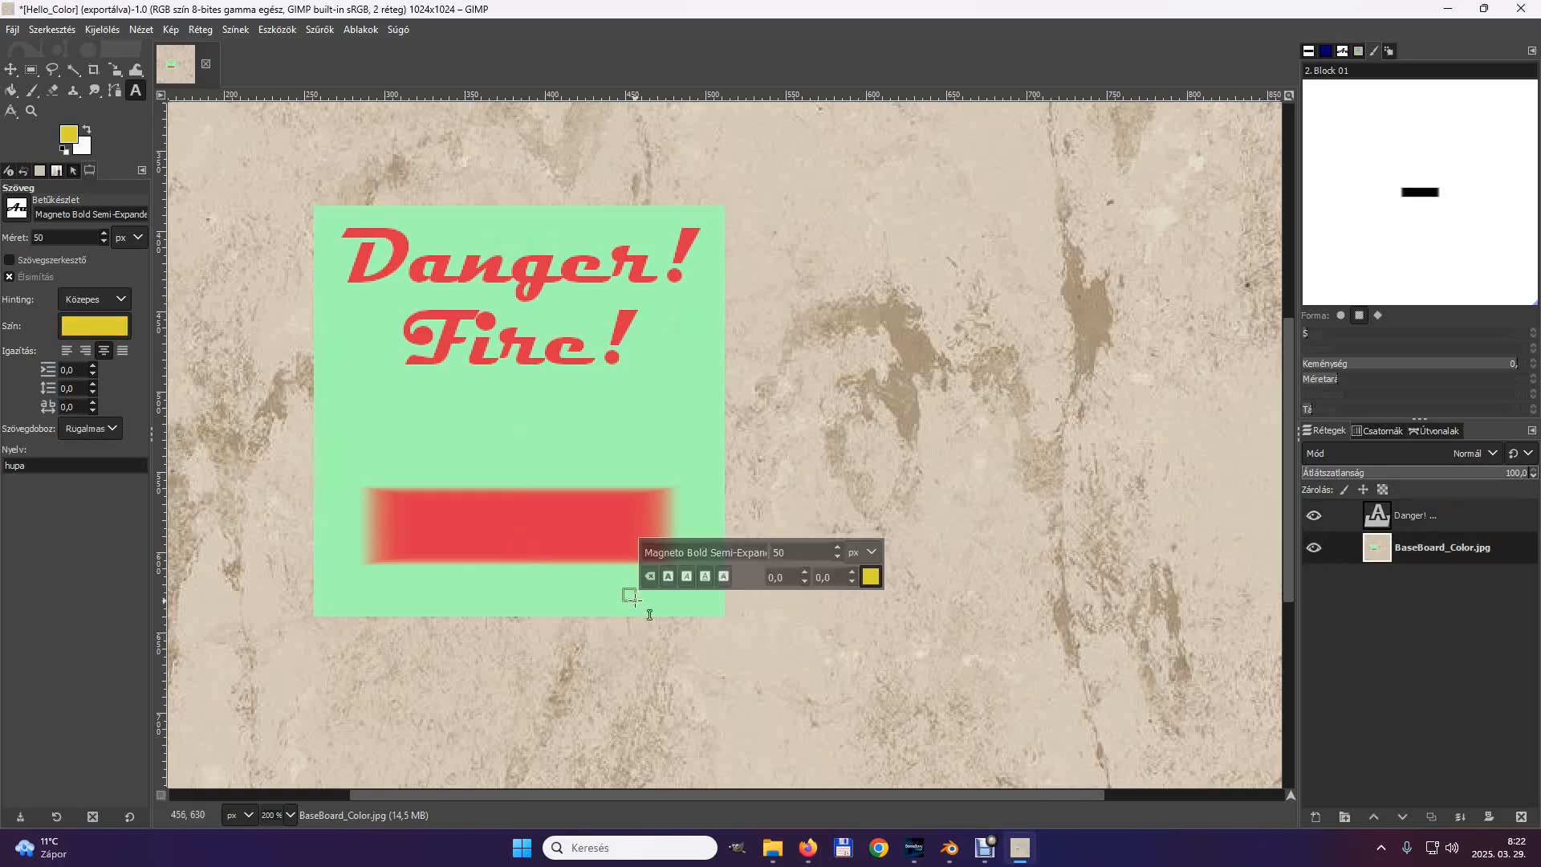
click(376, 492)
drag(568, 596, 563, 390)
mouse_move(373, 487)
mouse_down()
mouse_move(655, 560)
mouse_move(699, 528)
mouse_up()
text(Hazard)
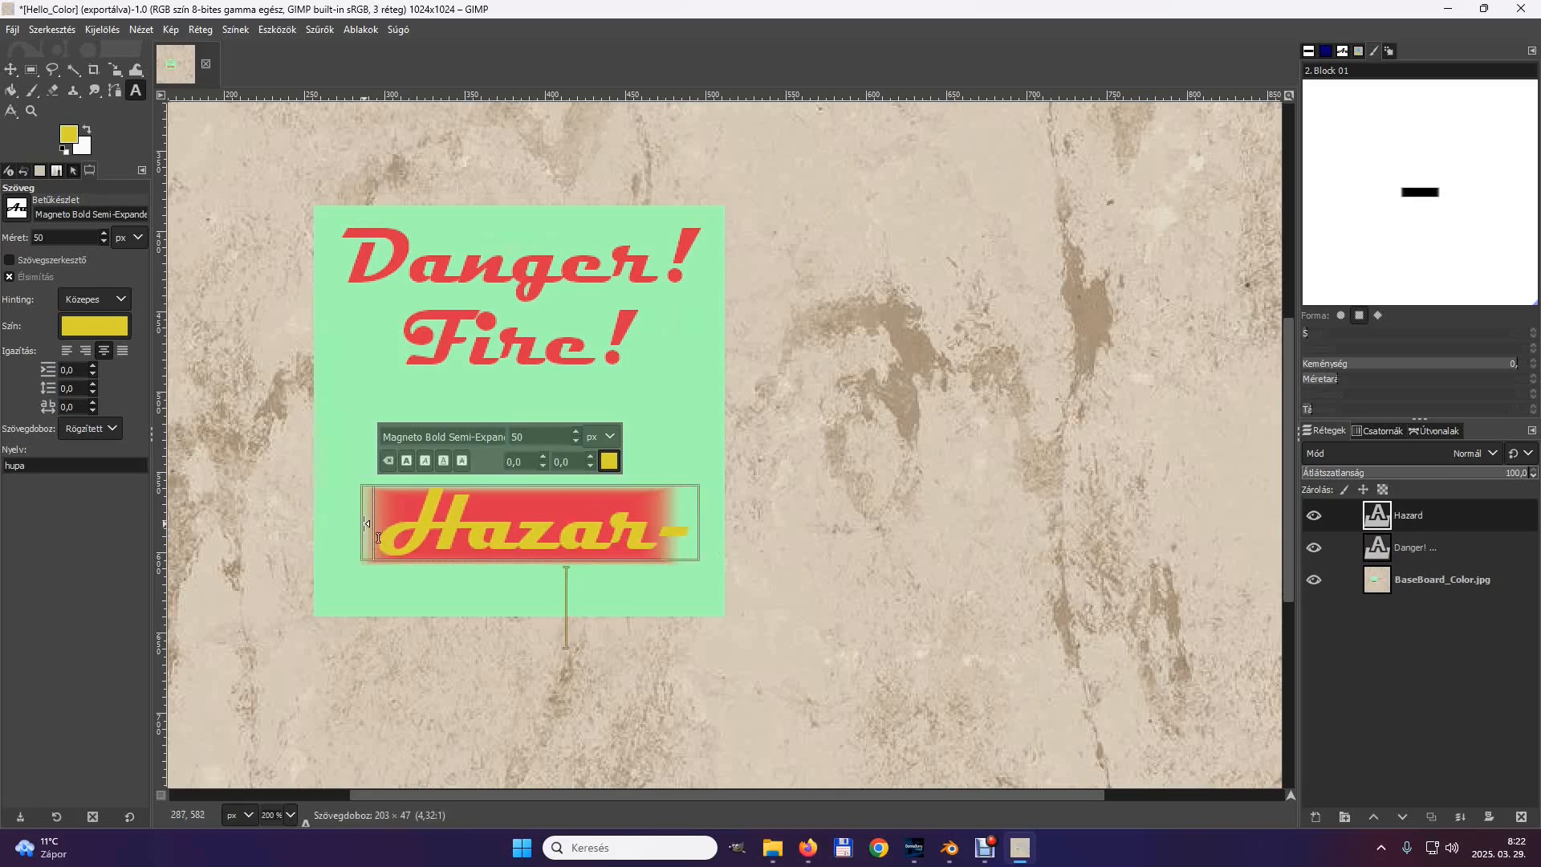
drag(366, 523, 337, 523)
Merge both text layers with the BaseBoard_Color.jpg layer by merging the visible layers, expanded as necessary.
click(1340, 581)
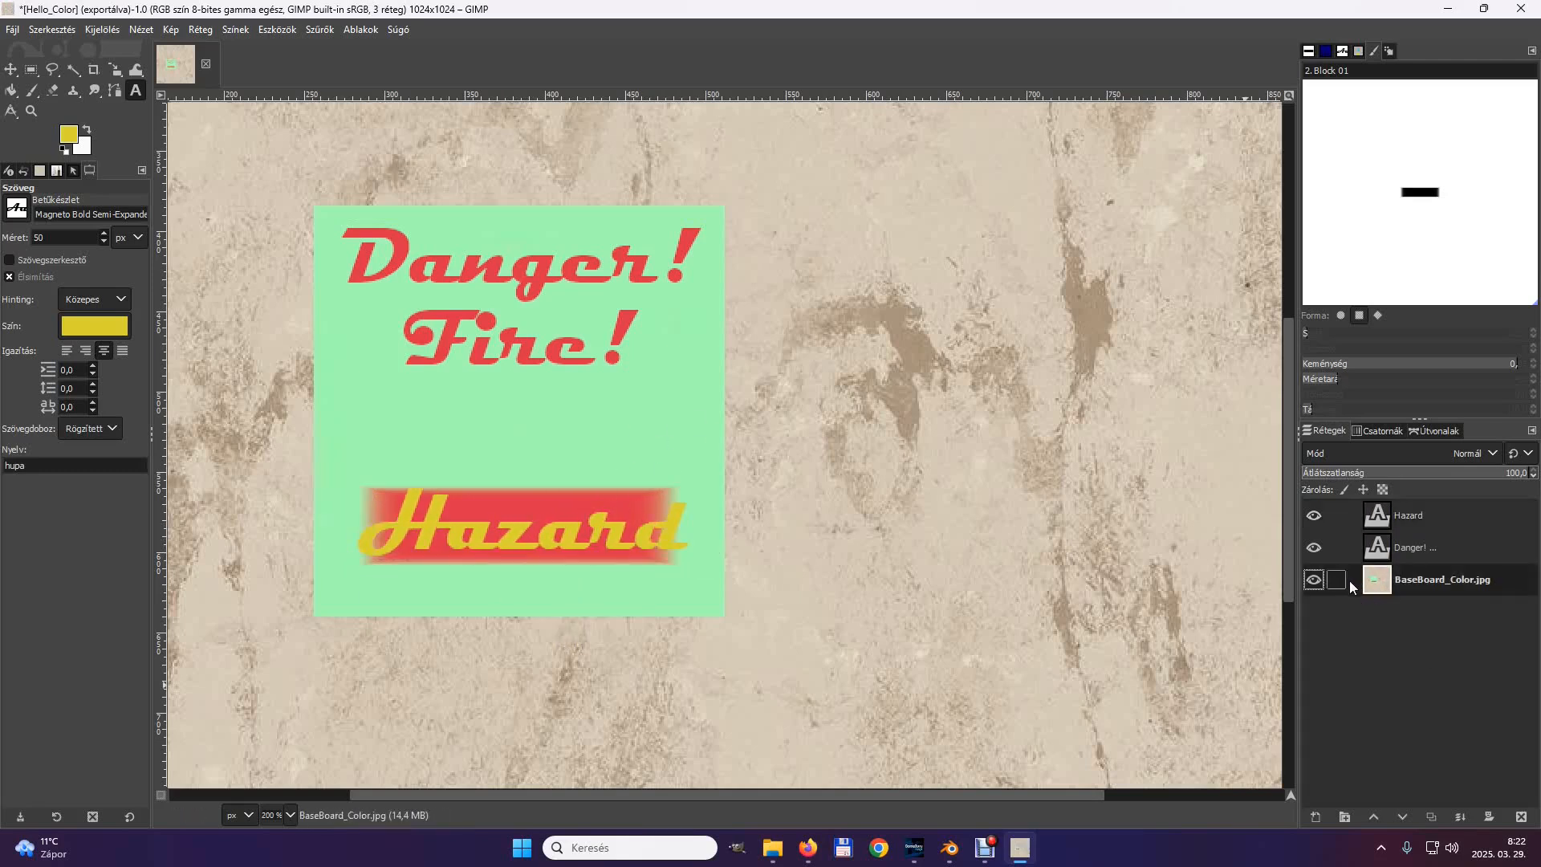
right_click(1356, 583)
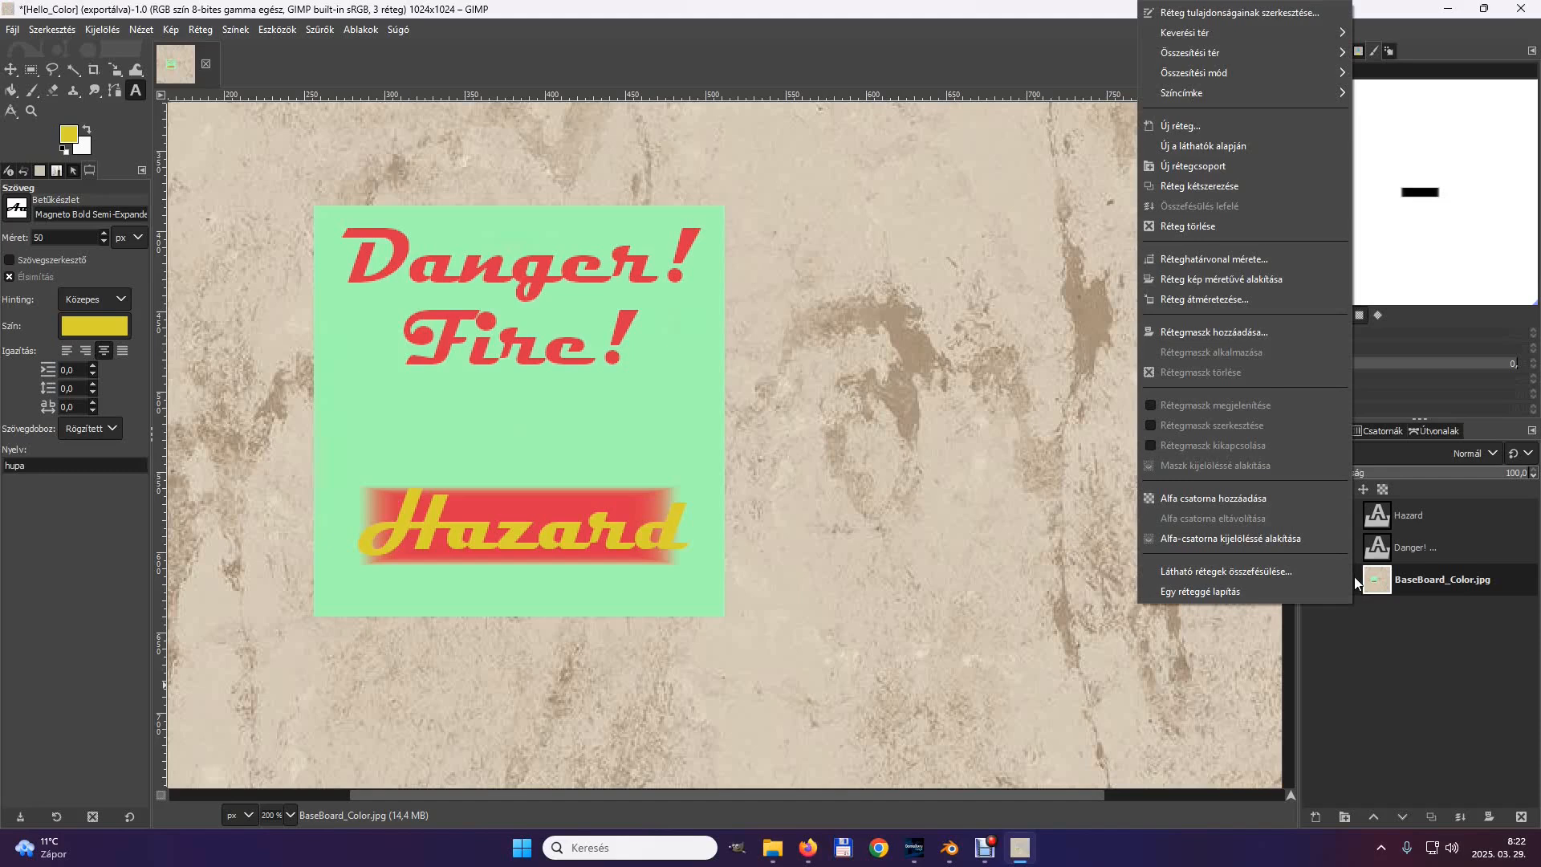
click(1282, 569)
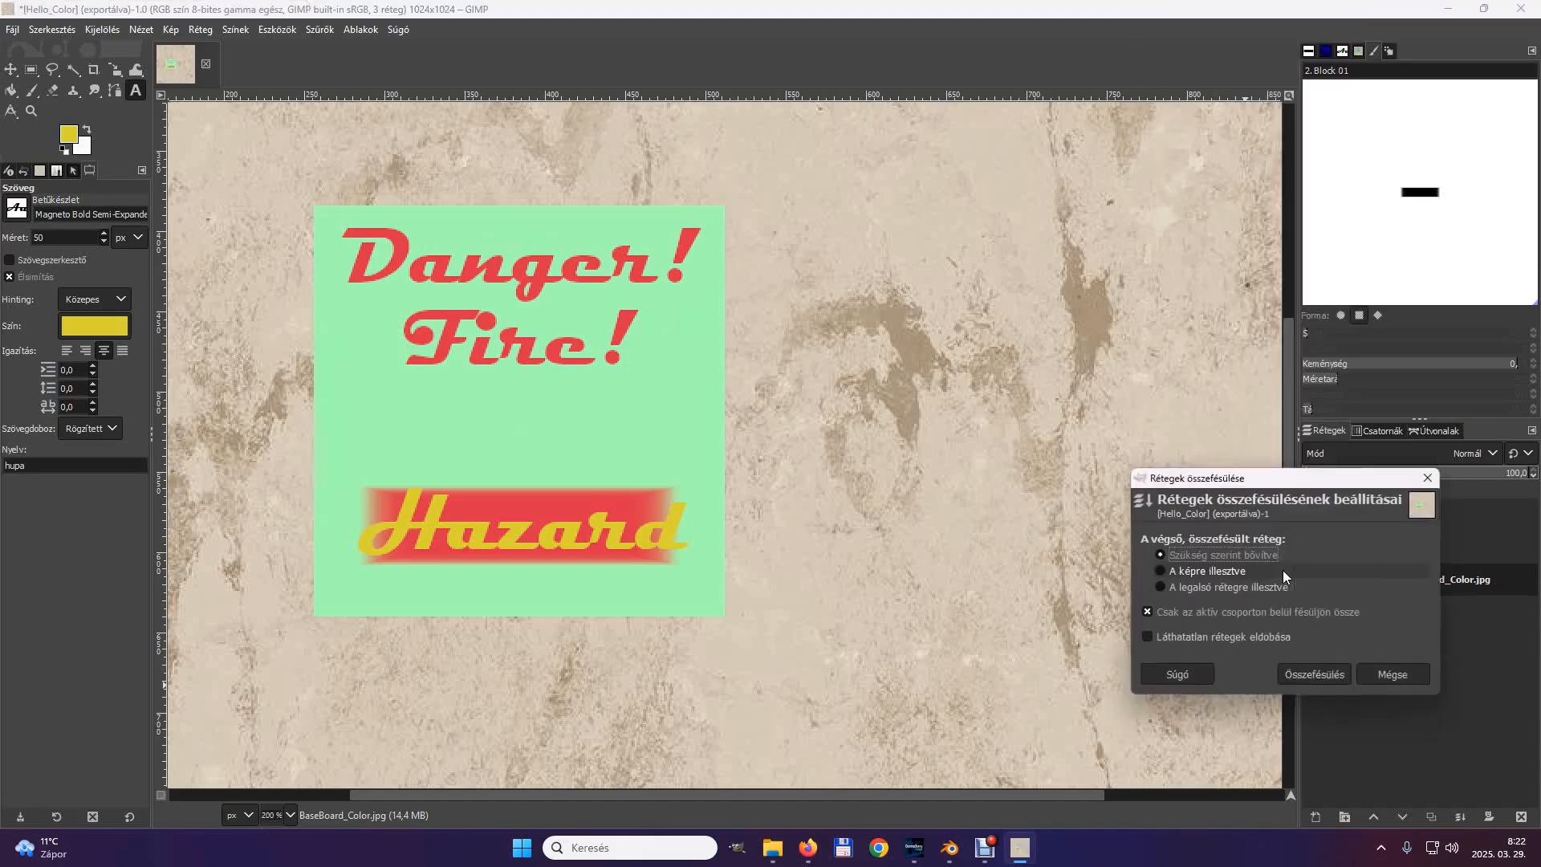
click(1326, 671)
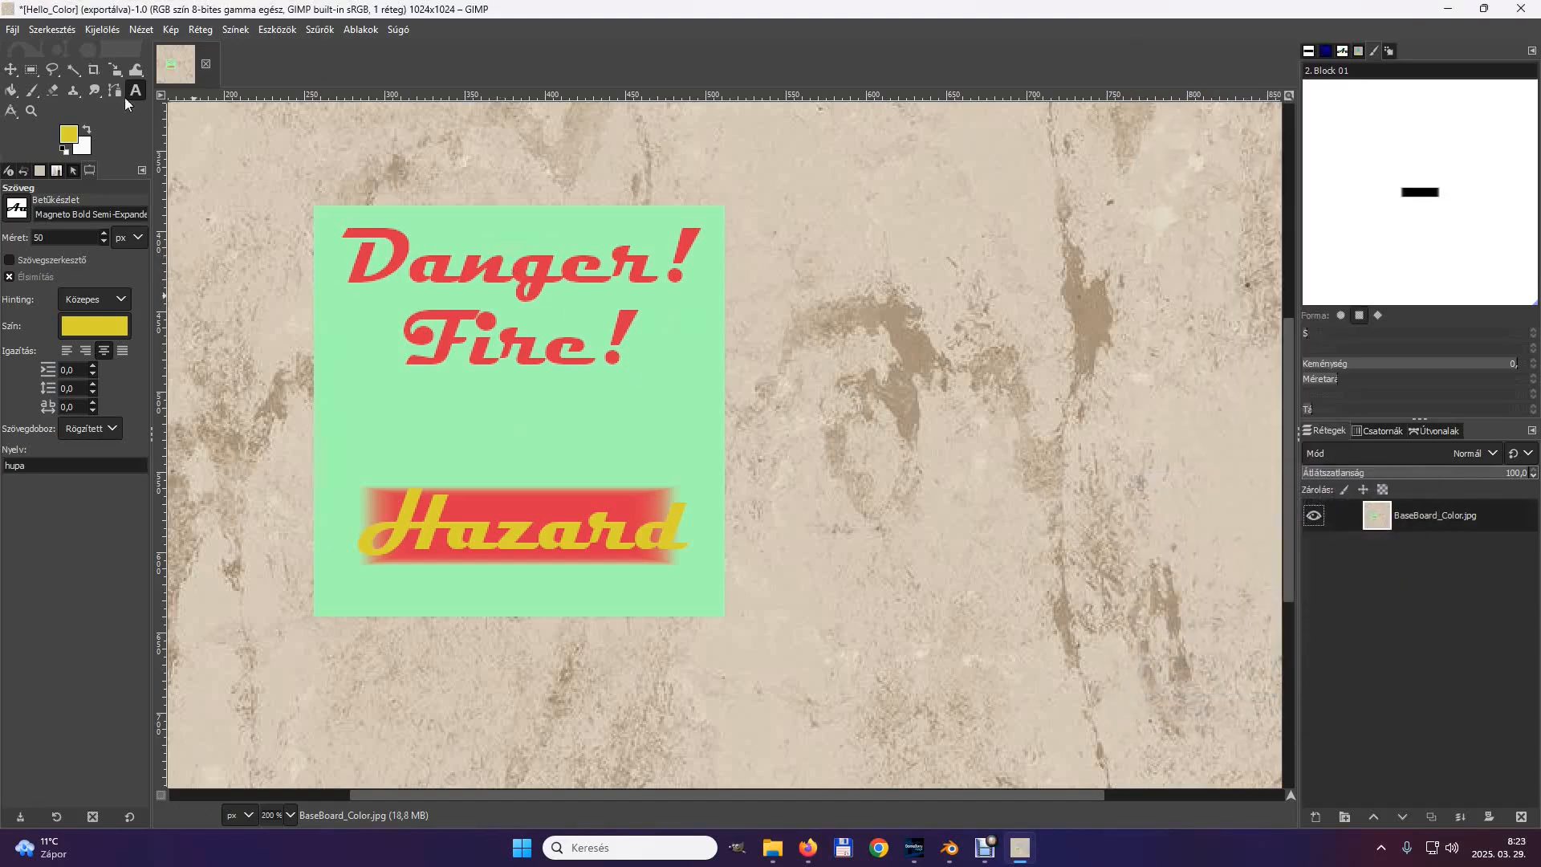
Rotate the whole image 90 degrees clockwise.
click(169, 30)
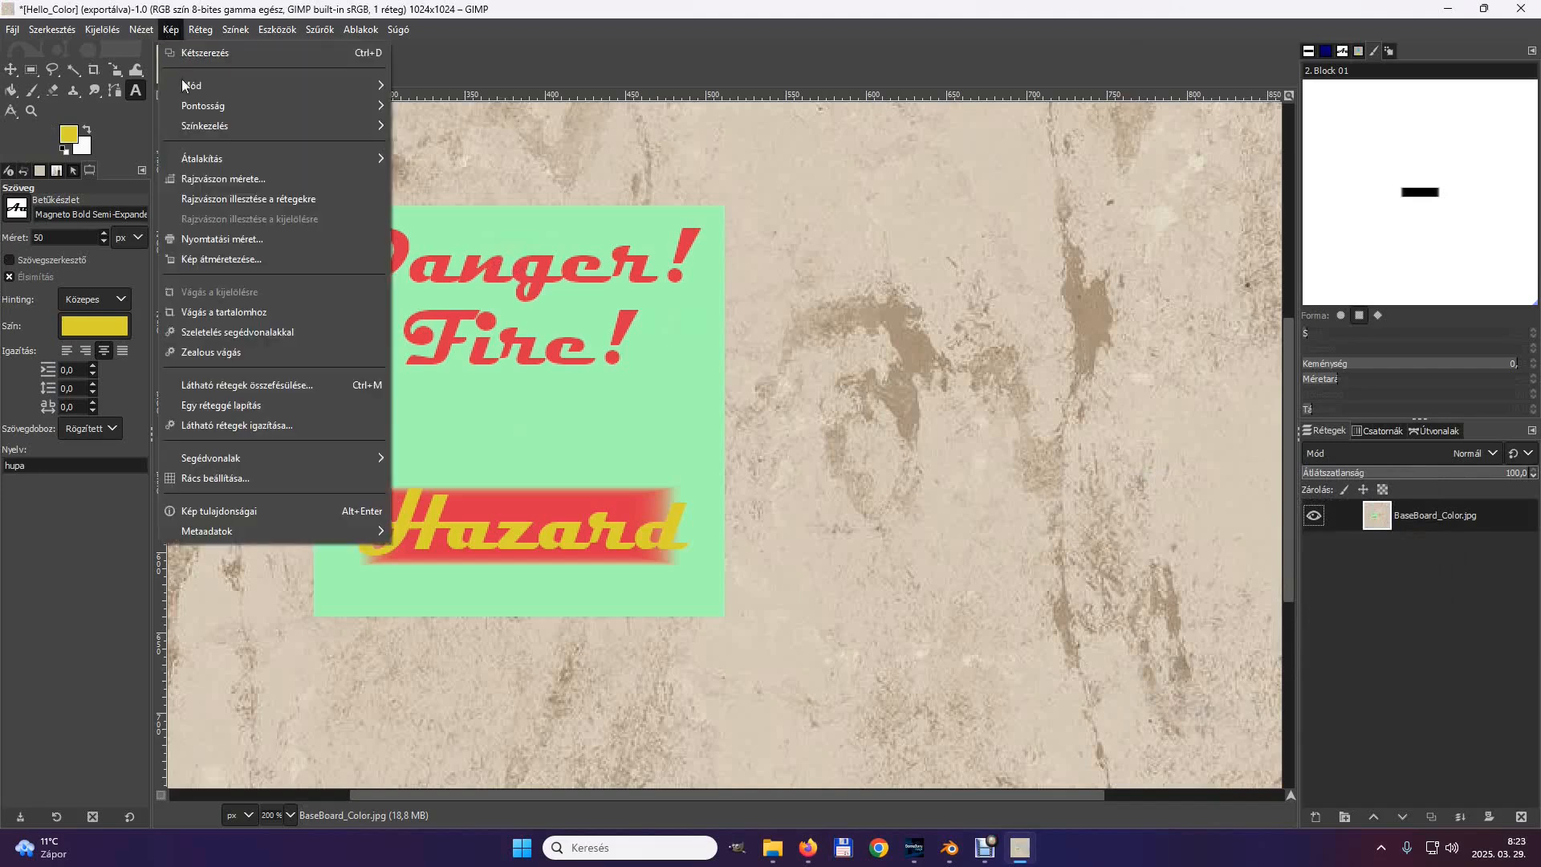
mouse_move(313, 167)
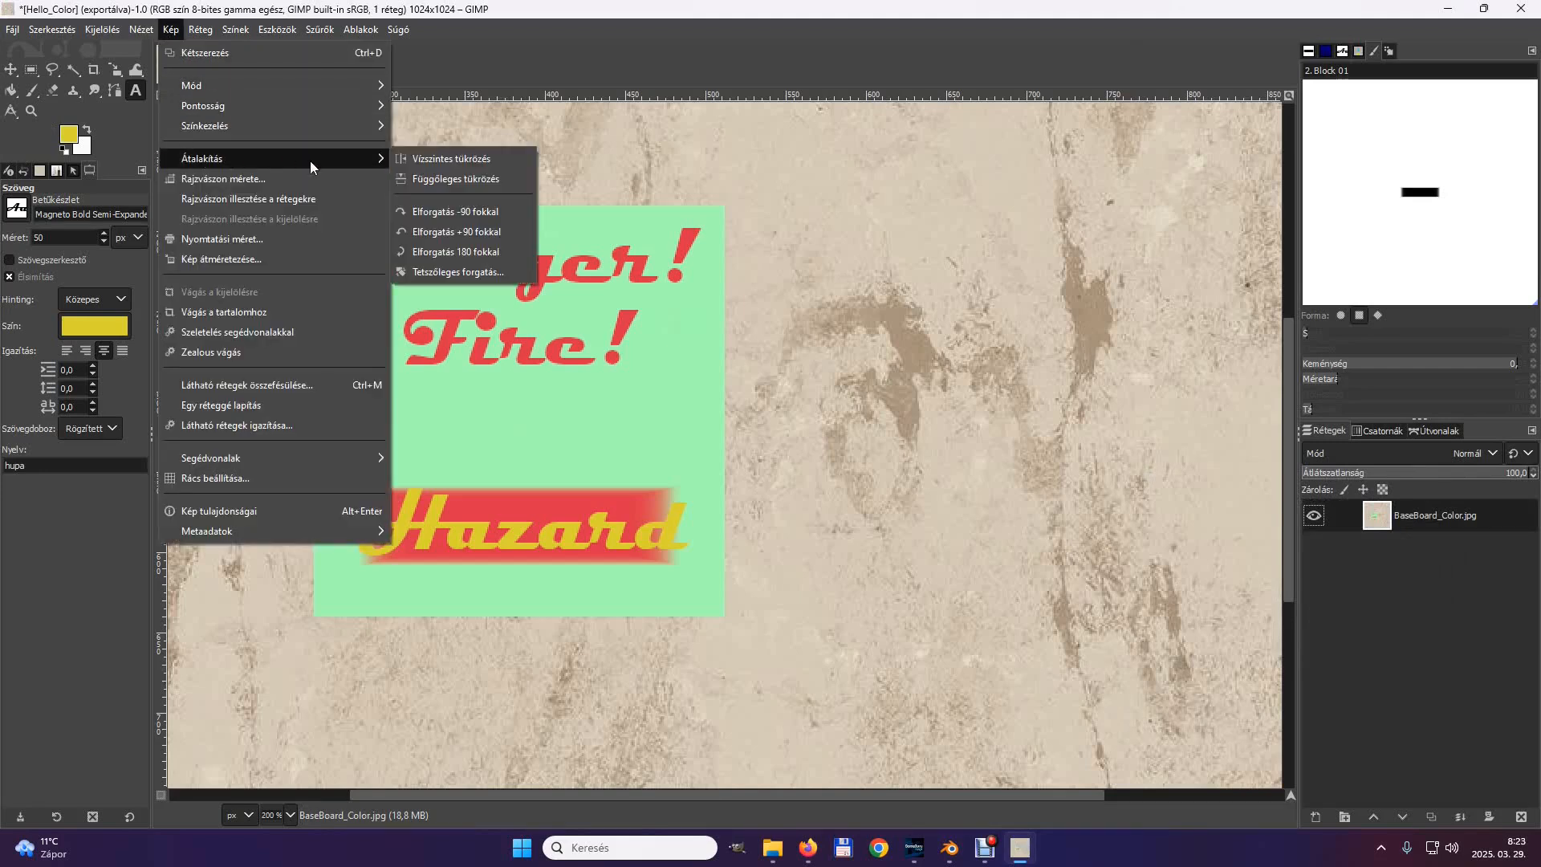
click(454, 212)
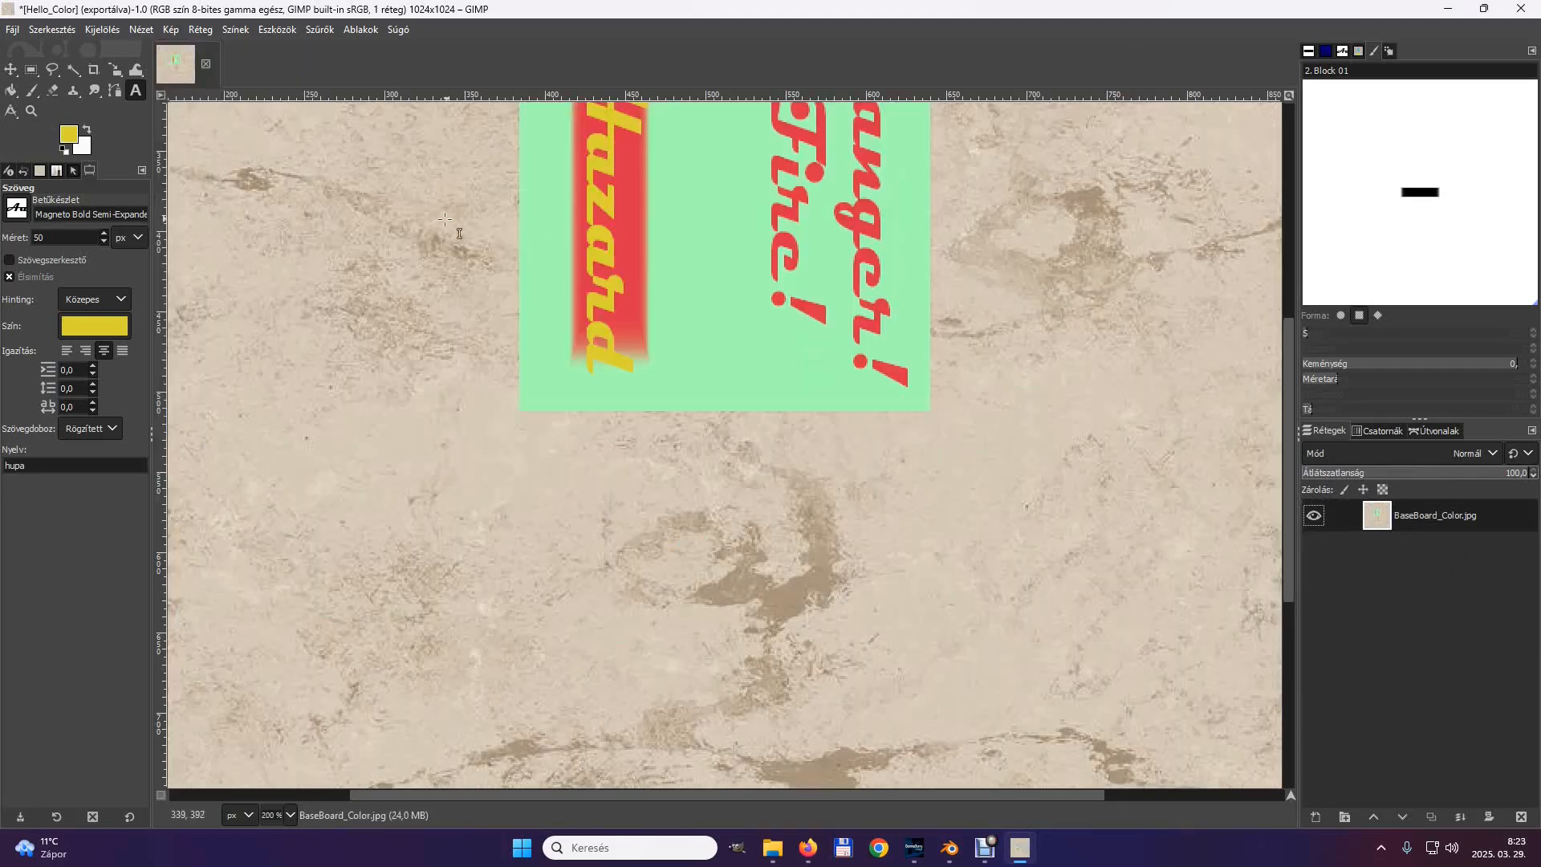
Export the rotated image as Danger_Color.jpg into the informationboard folder at JPEG quality 90.
click(15, 30)
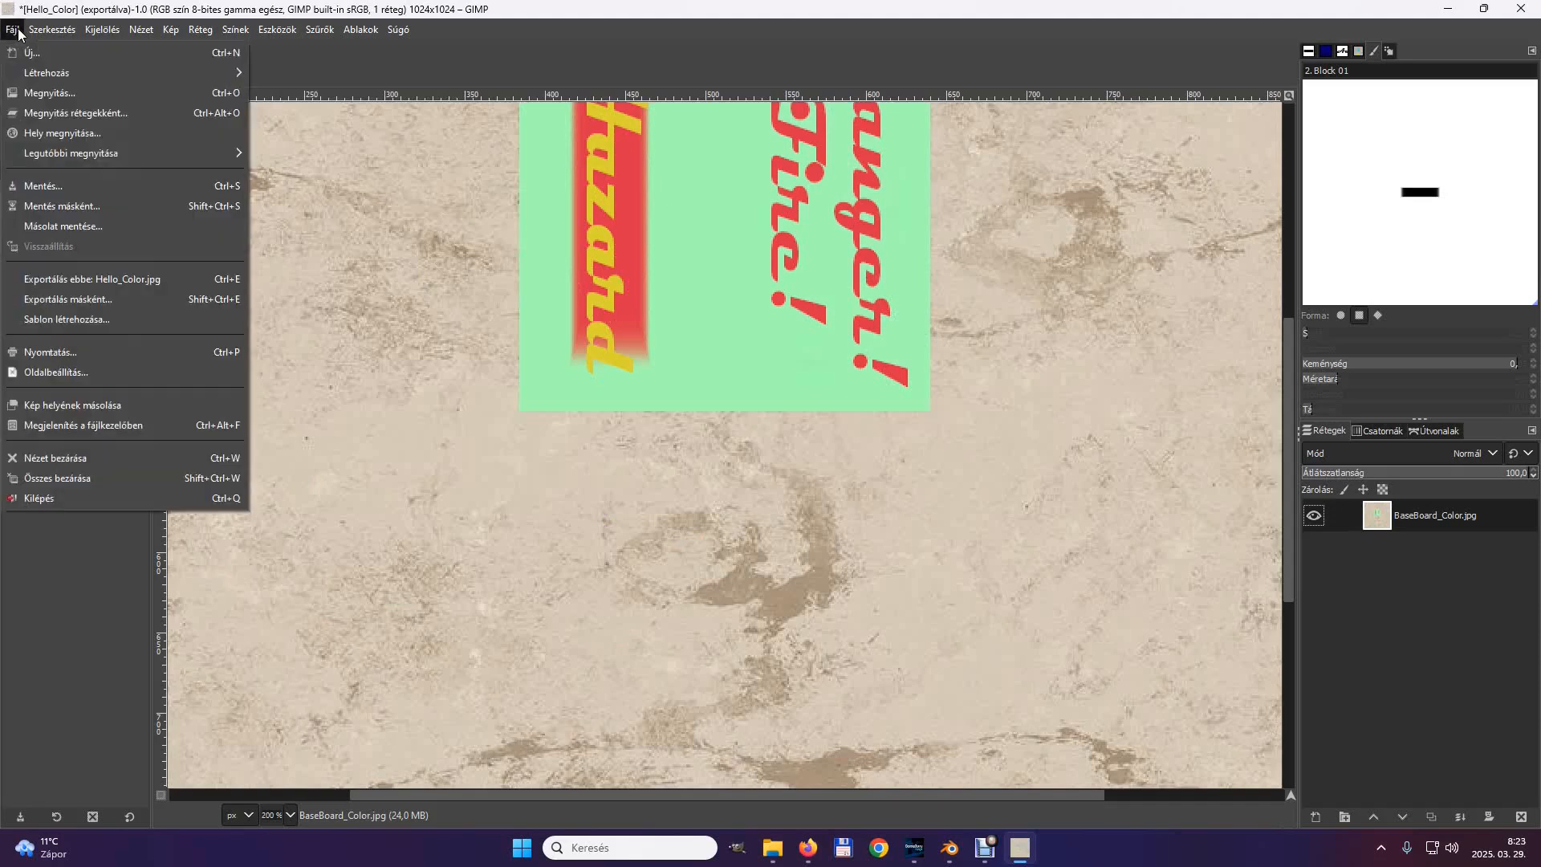
click(50, 300)
click(459, 175)
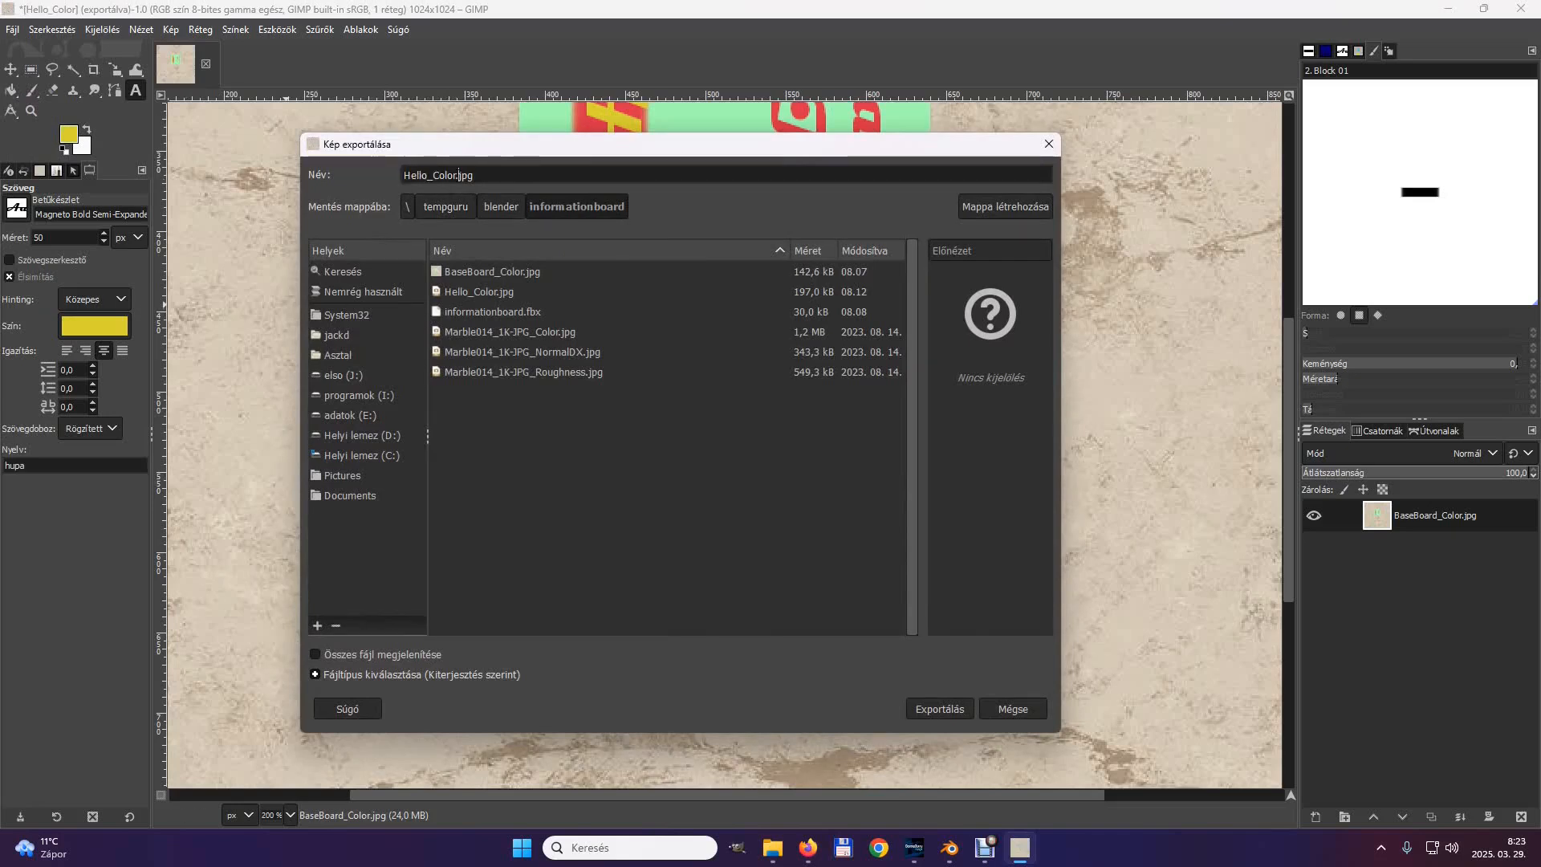
drag(431, 175, 395, 180)
text(Danger)
click(950, 711)
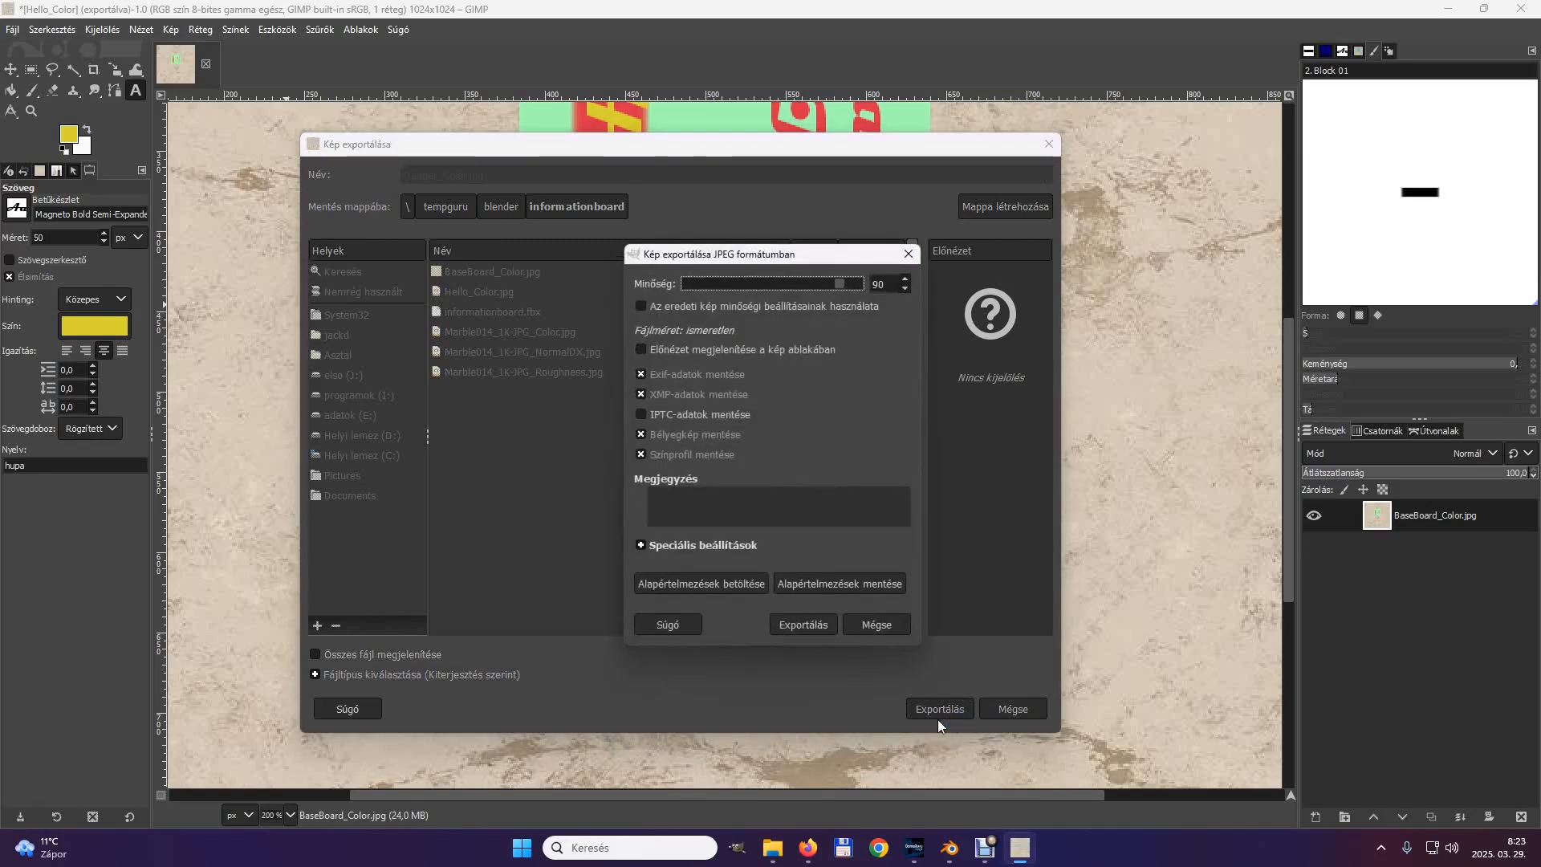
click(805, 627)
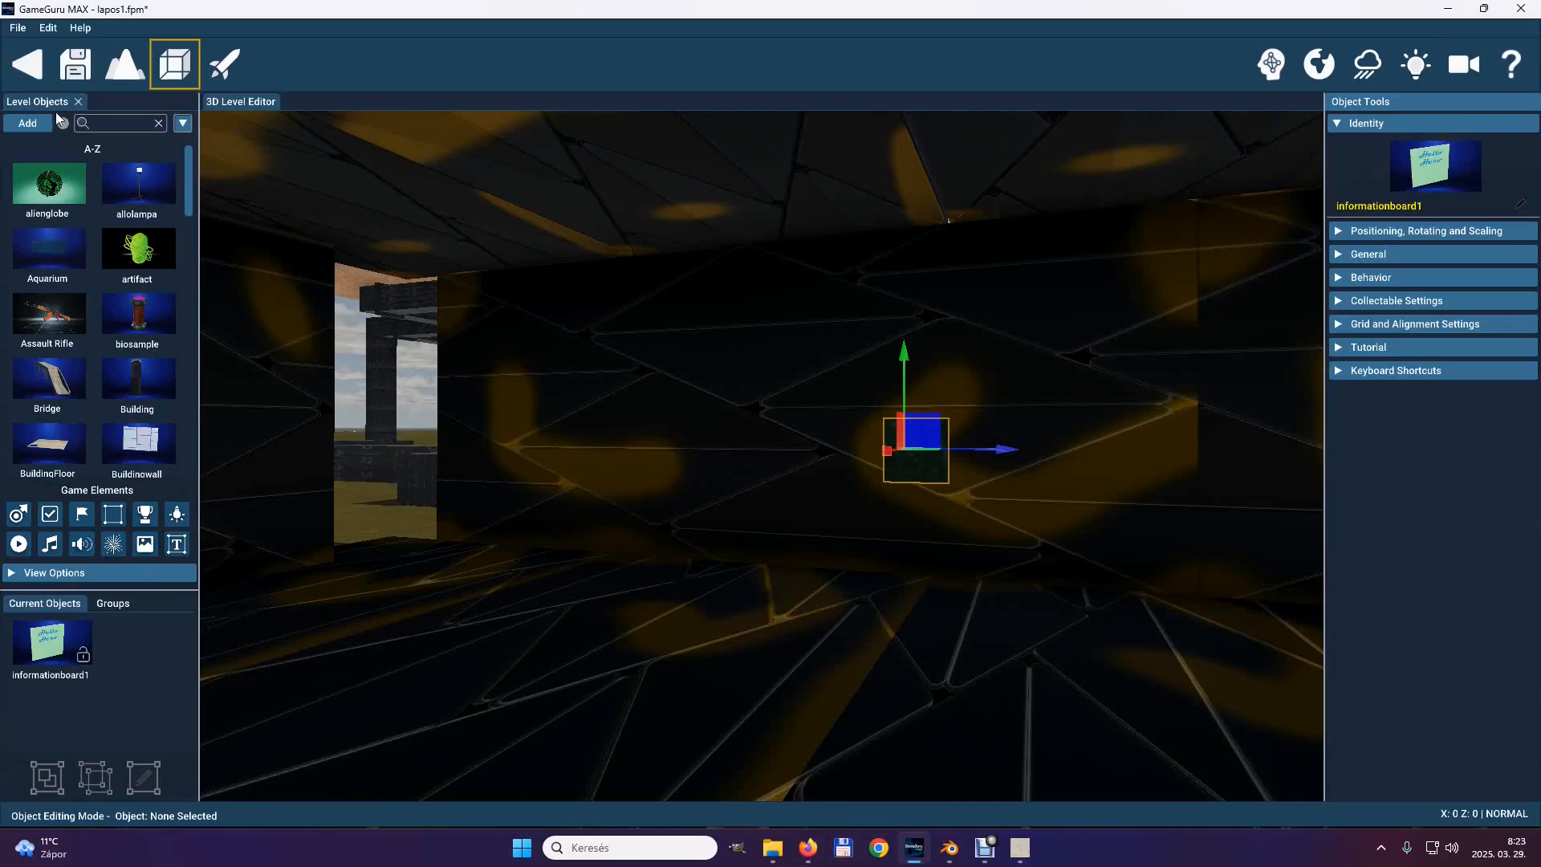
Switch to GameGuru MAX and load informationboard.fbx into the model importer.
click(40, 125)
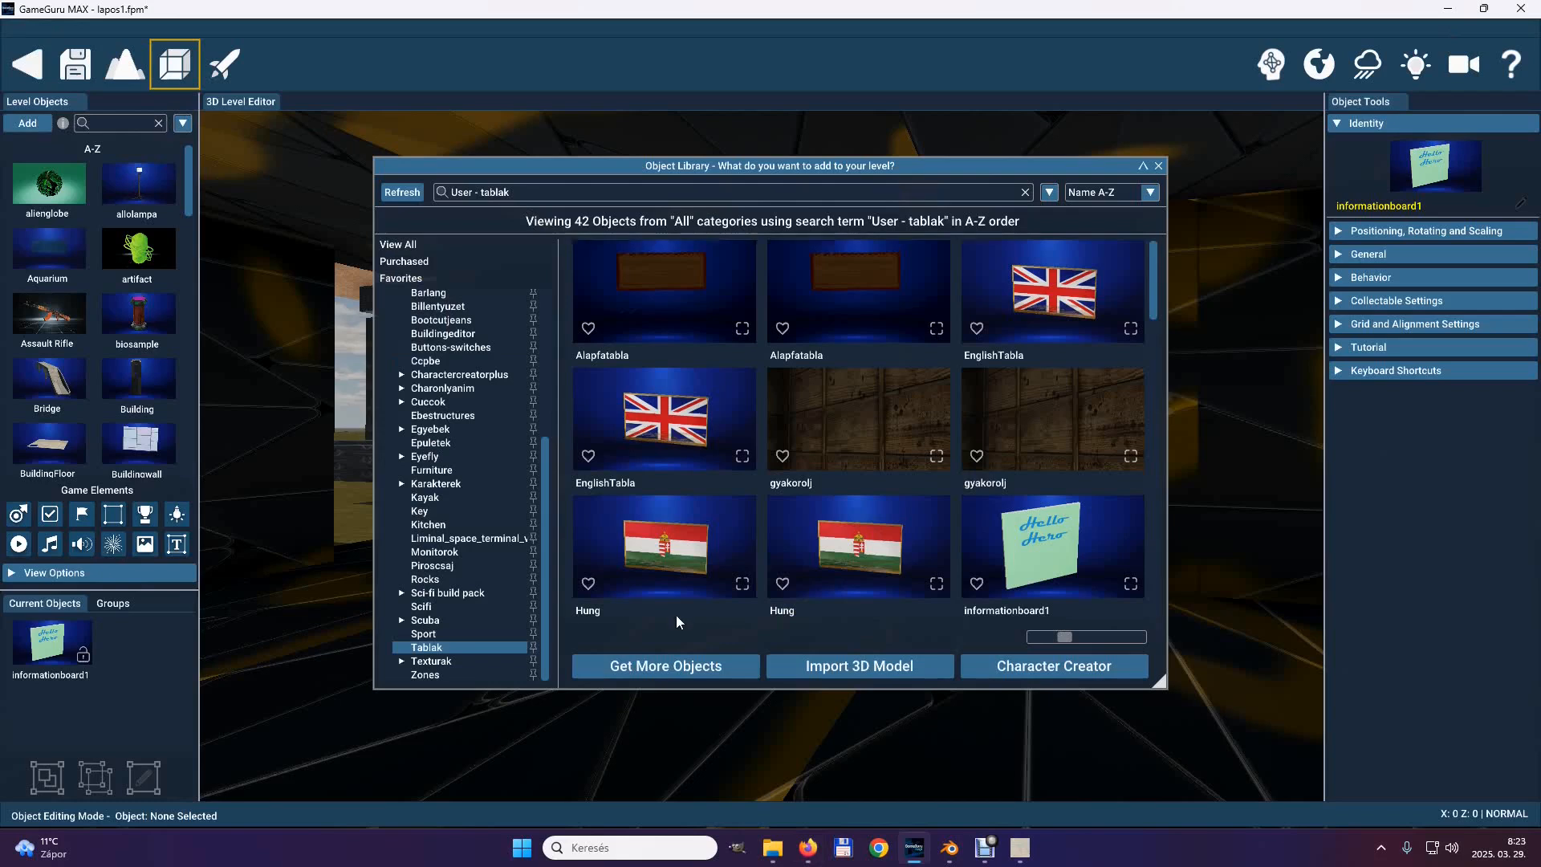
click(821, 667)
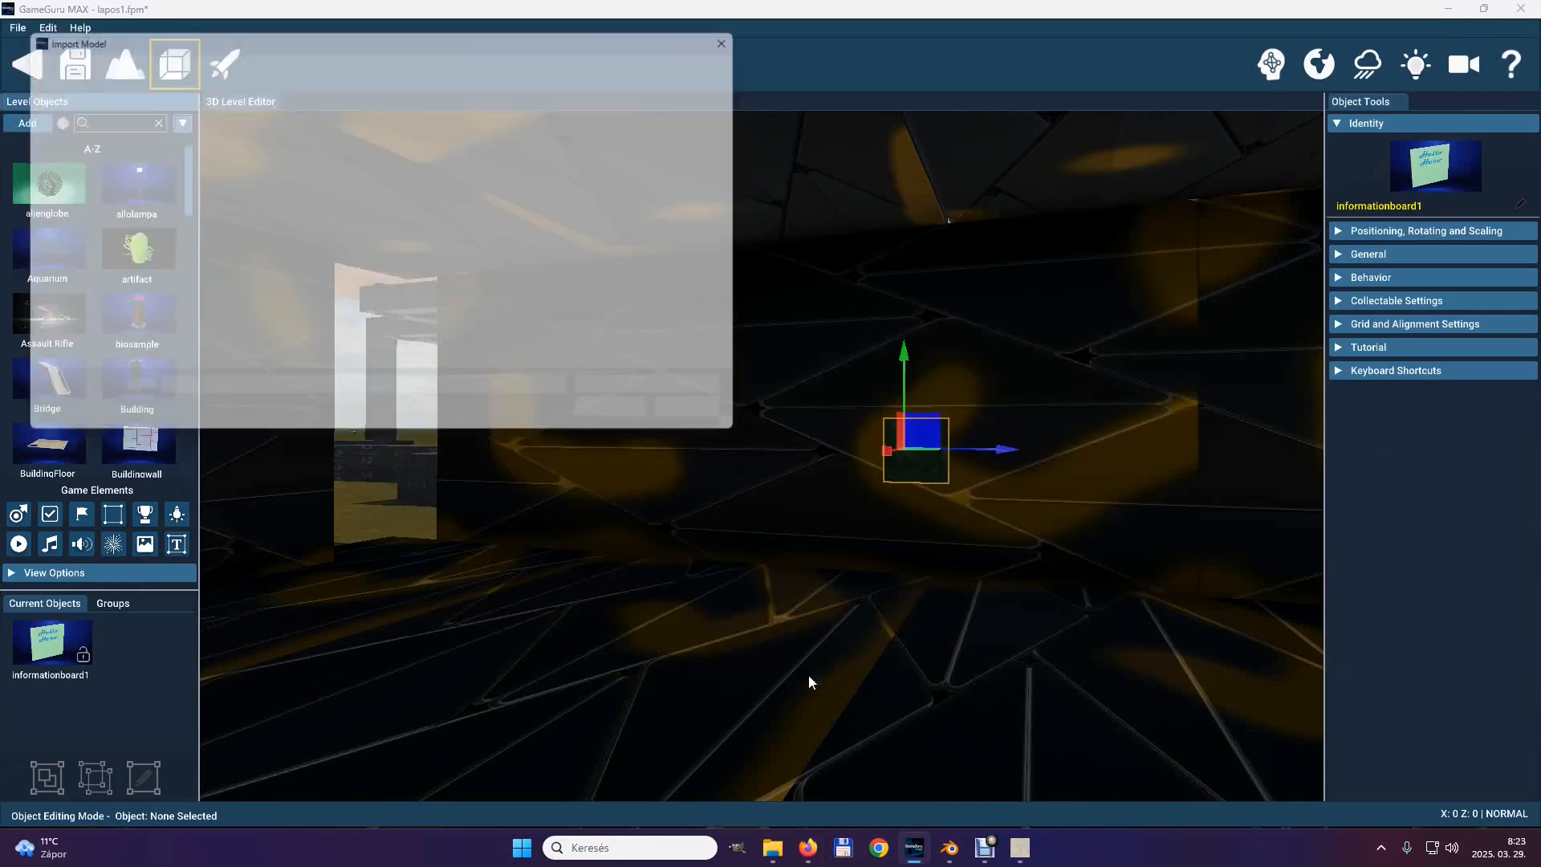
click(486, 158)
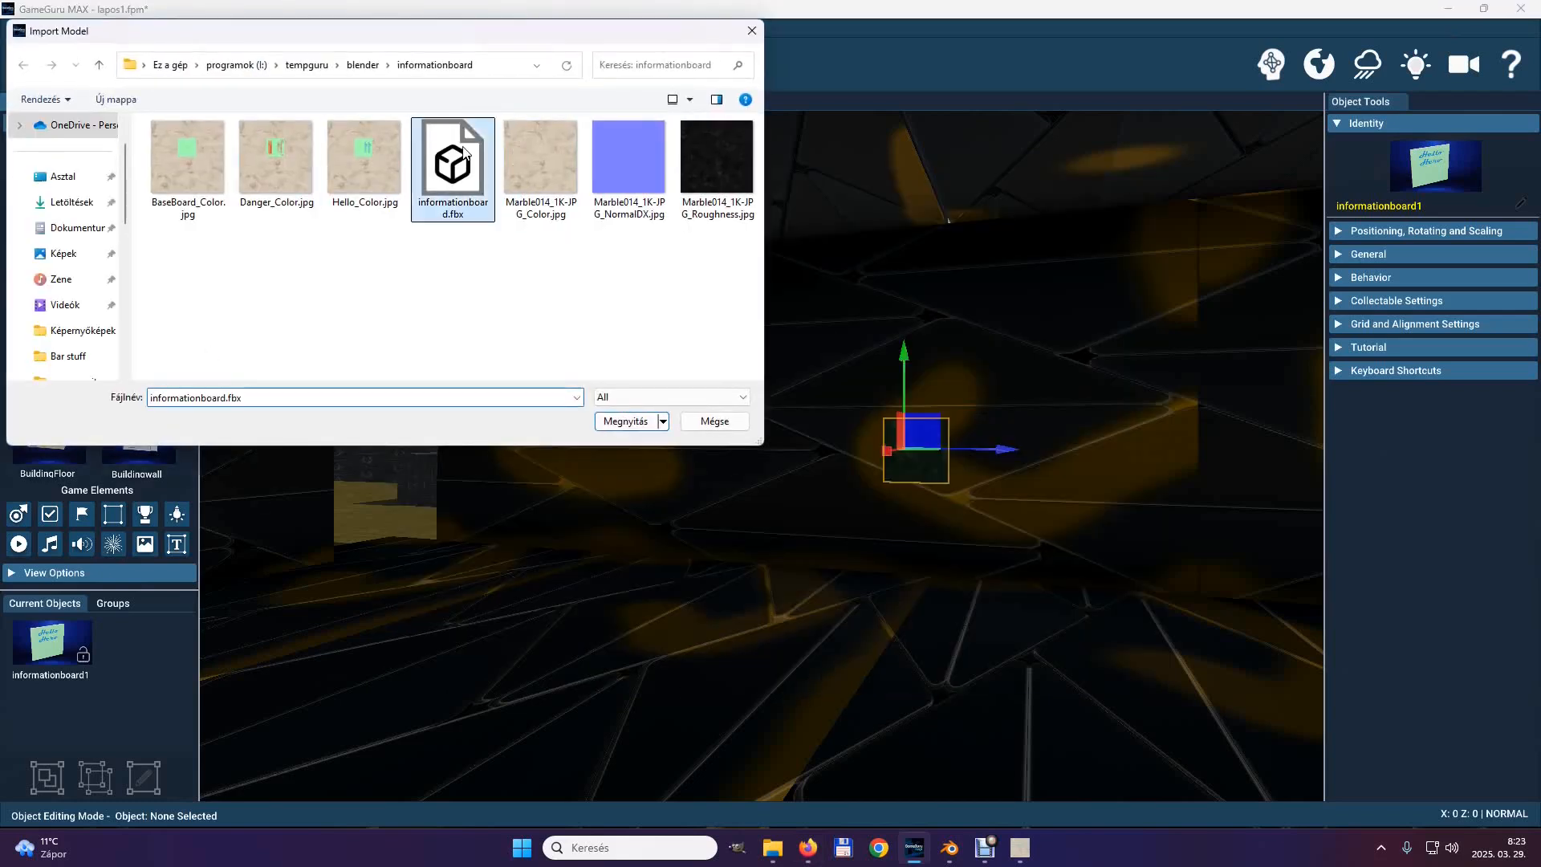
click(622, 423)
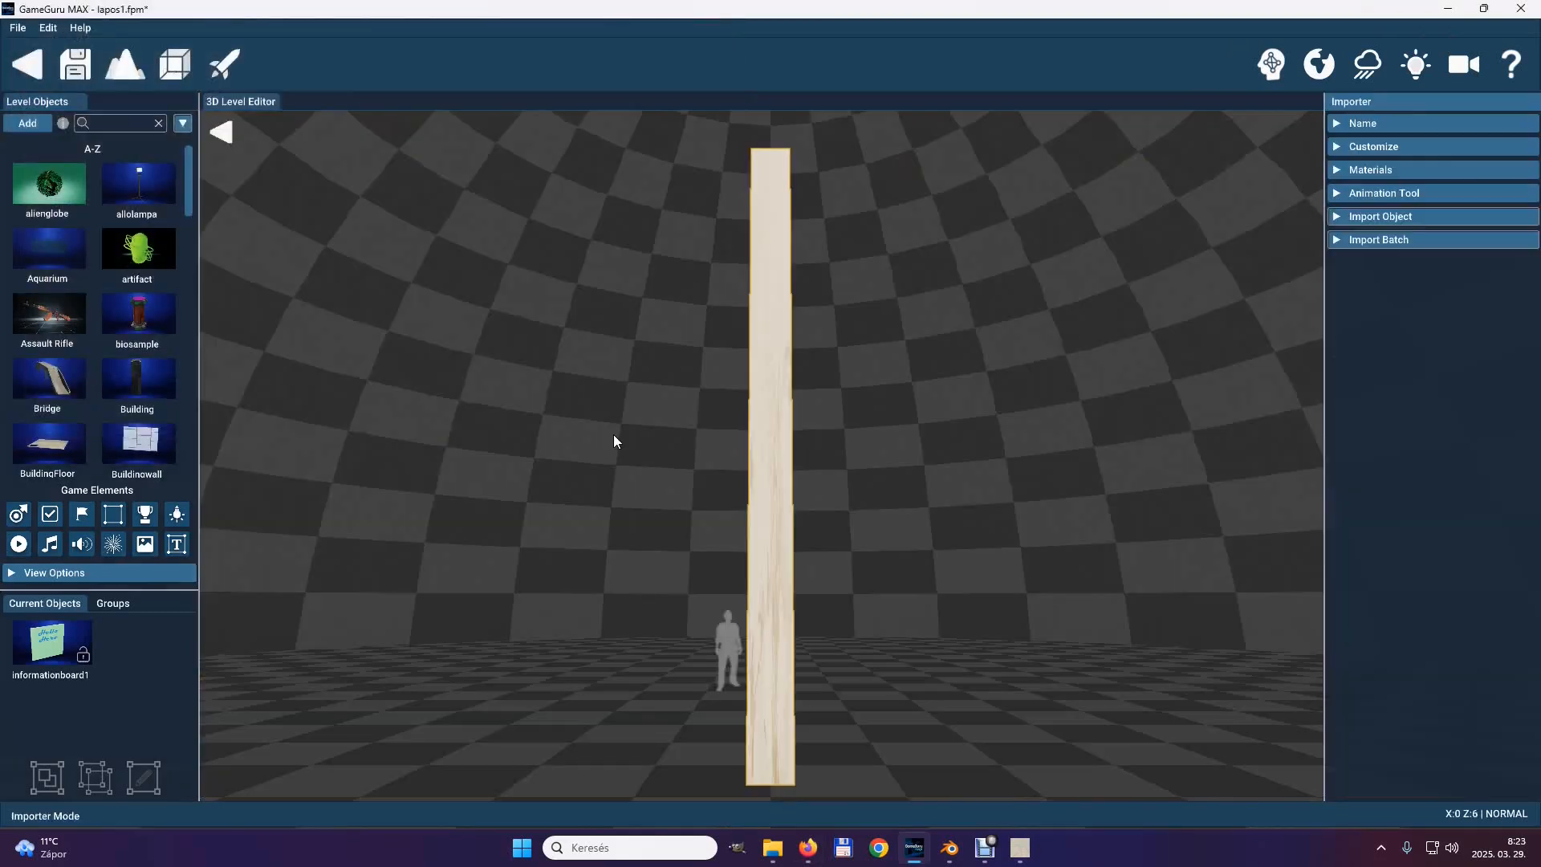
Name the imported model informationboardDanger.
click(1355, 125)
click(1477, 154)
text(Danger)
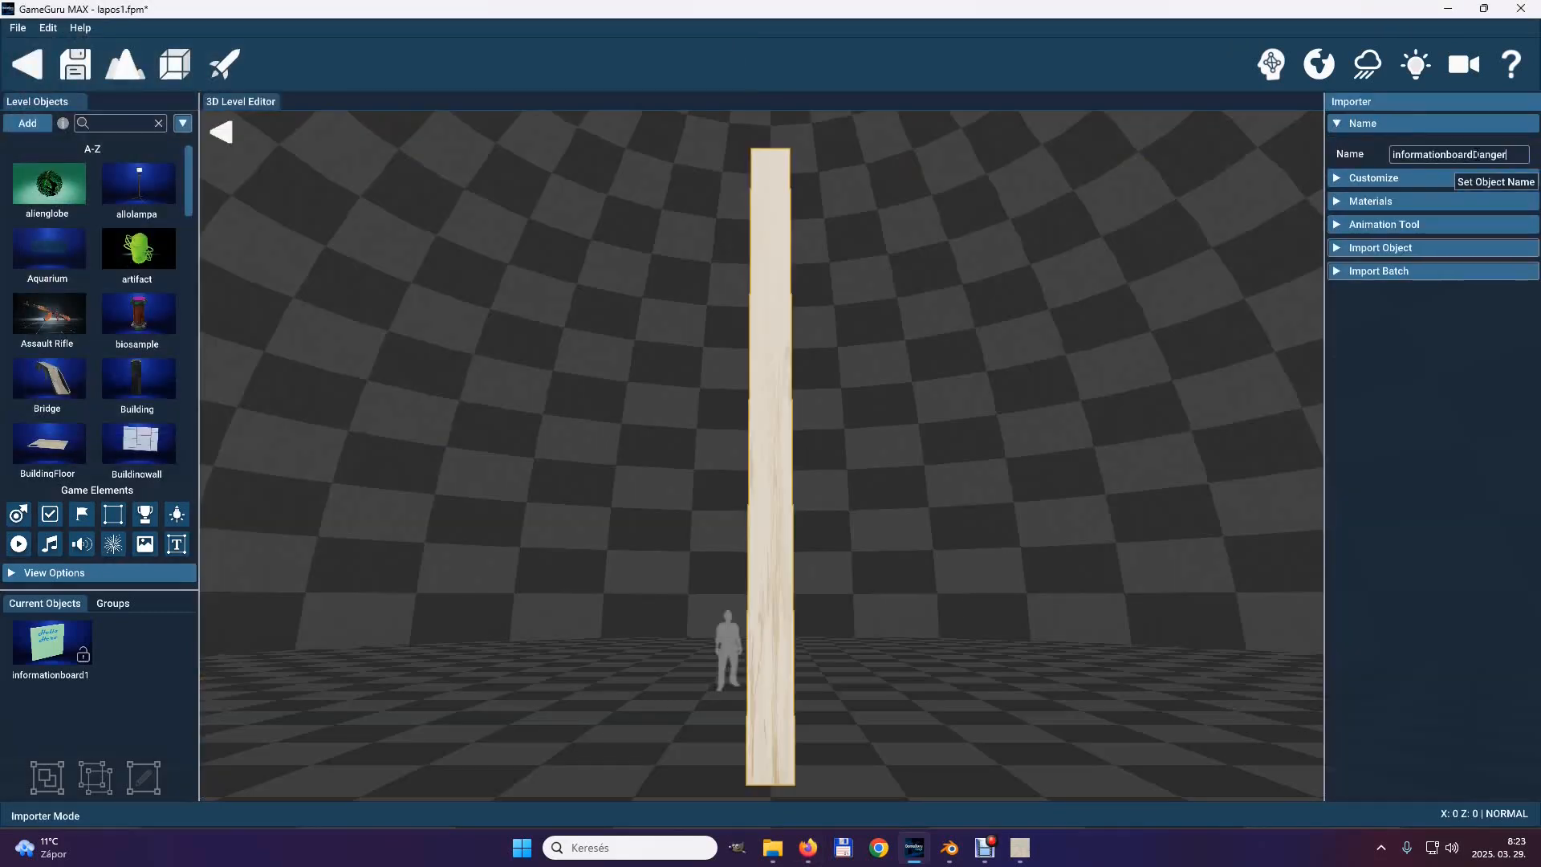
Set the model's import scale to 15 and bring the face of the board into view.
click(1333, 176)
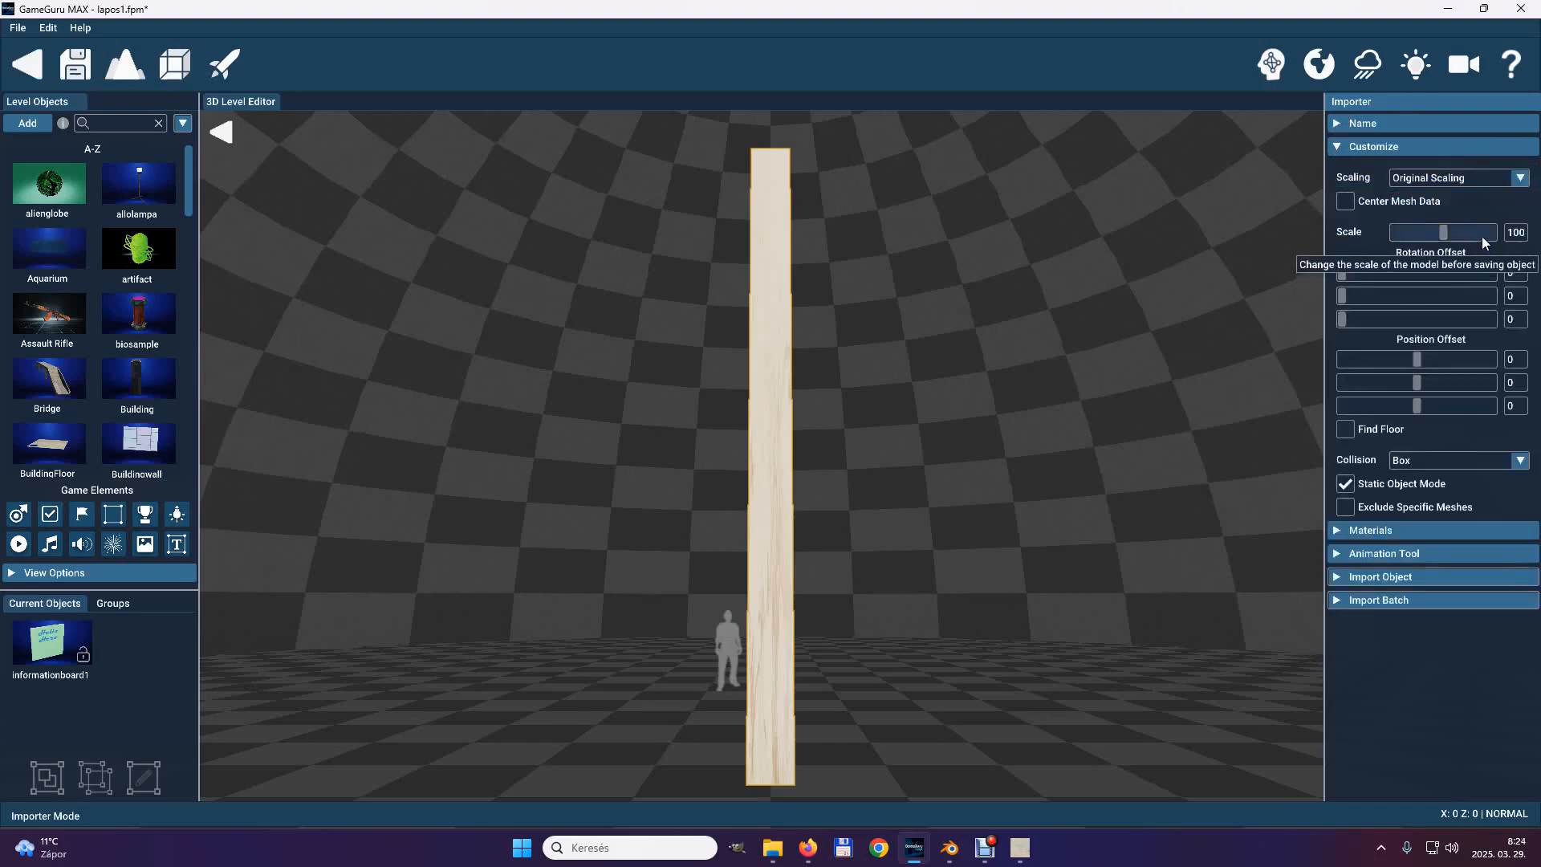
click(1519, 232)
text(15)
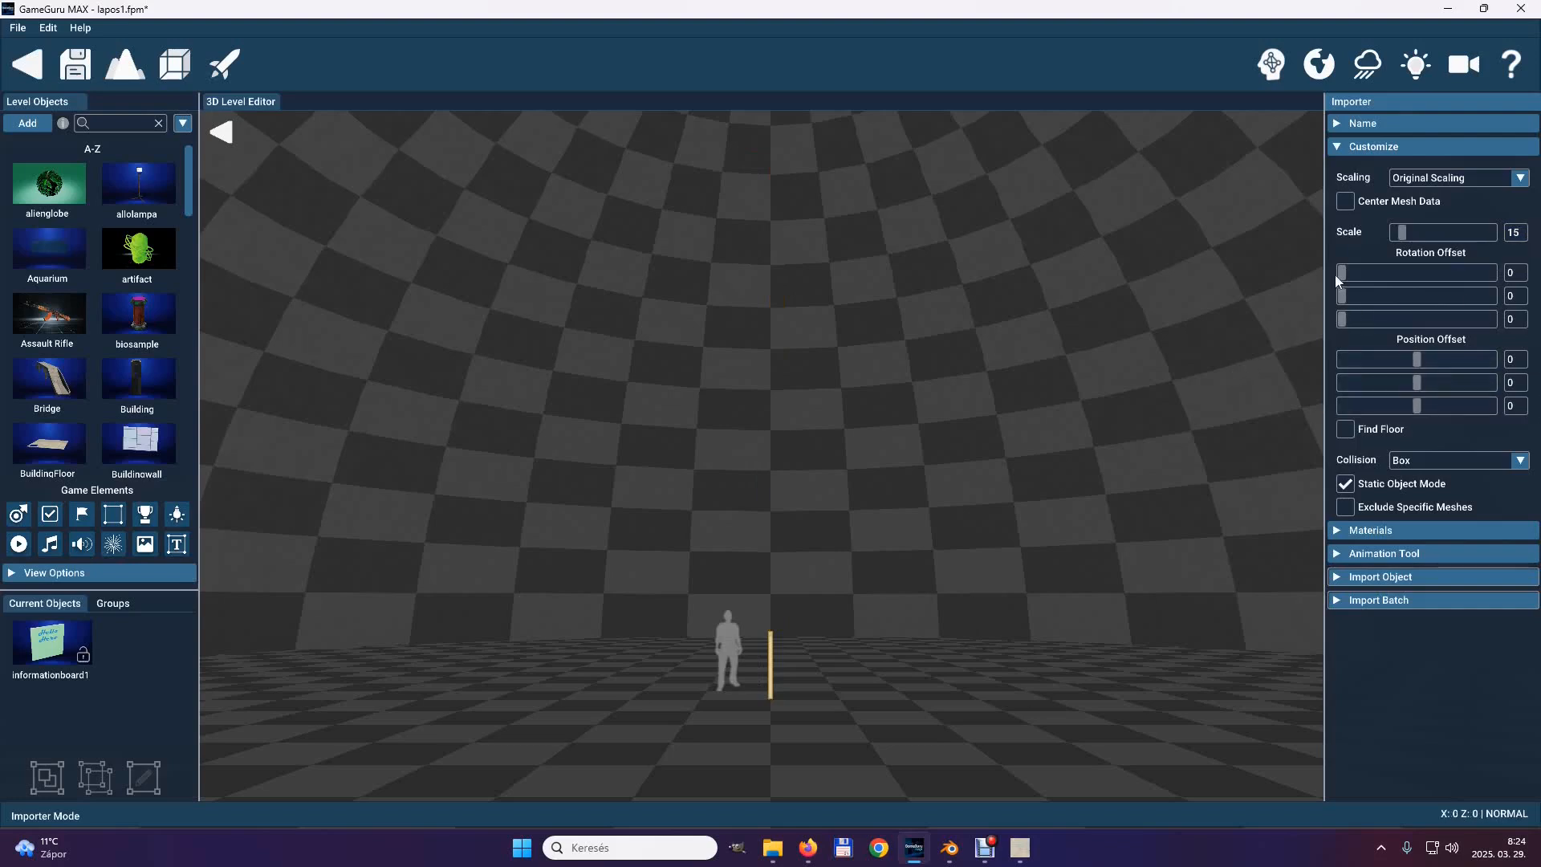
right_drag(1084, 714, 754, 431)
key(d)
key(w)
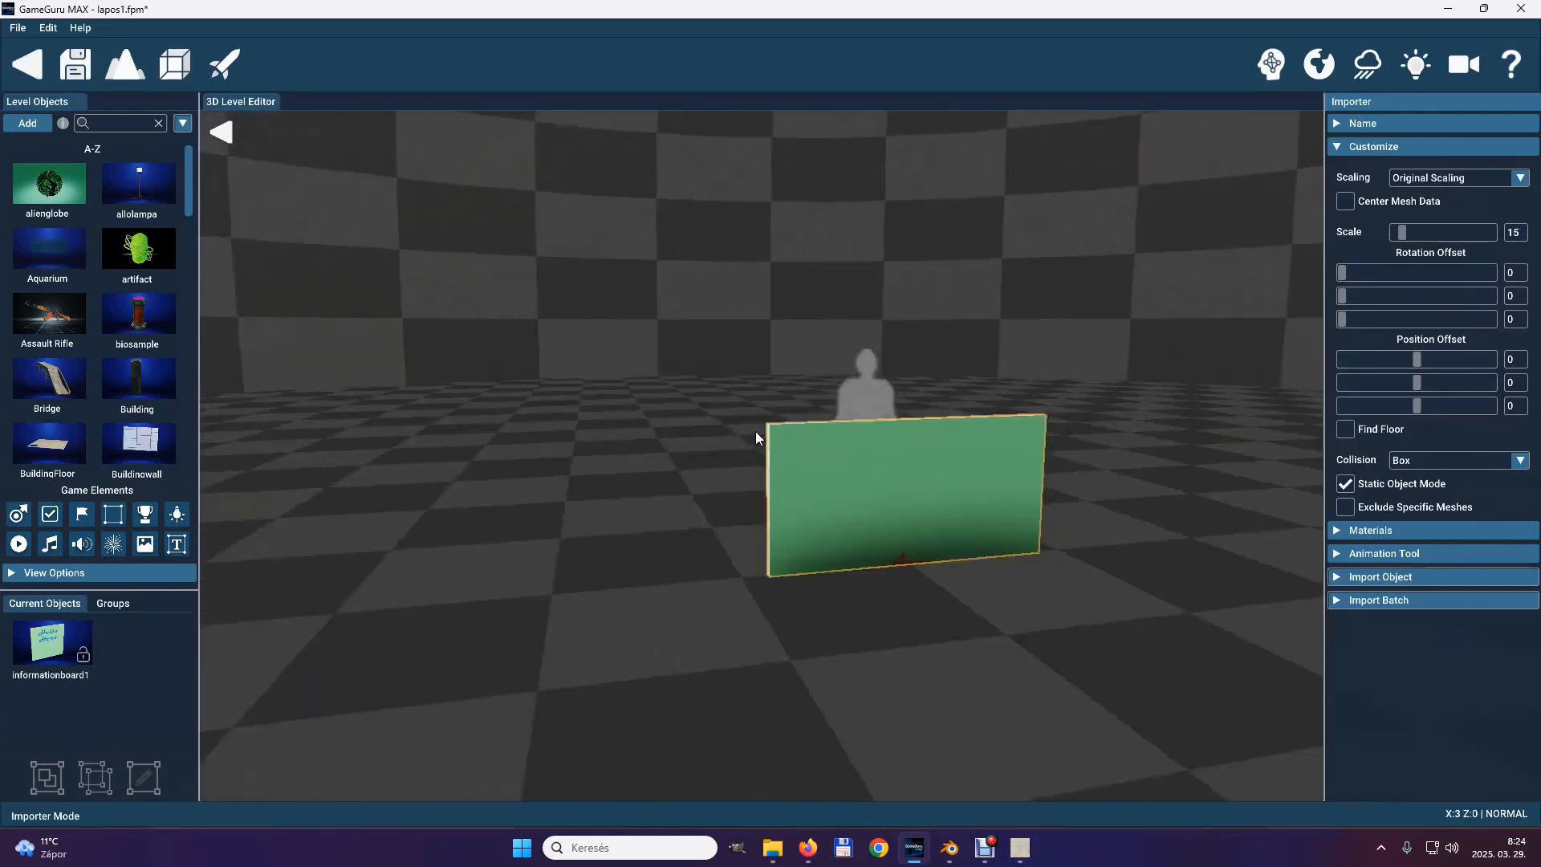
Set the board's X rotation offset to 90, its Y position offset to 0 and its Z position offset to -60.
drag(1412, 383, 1418, 381)
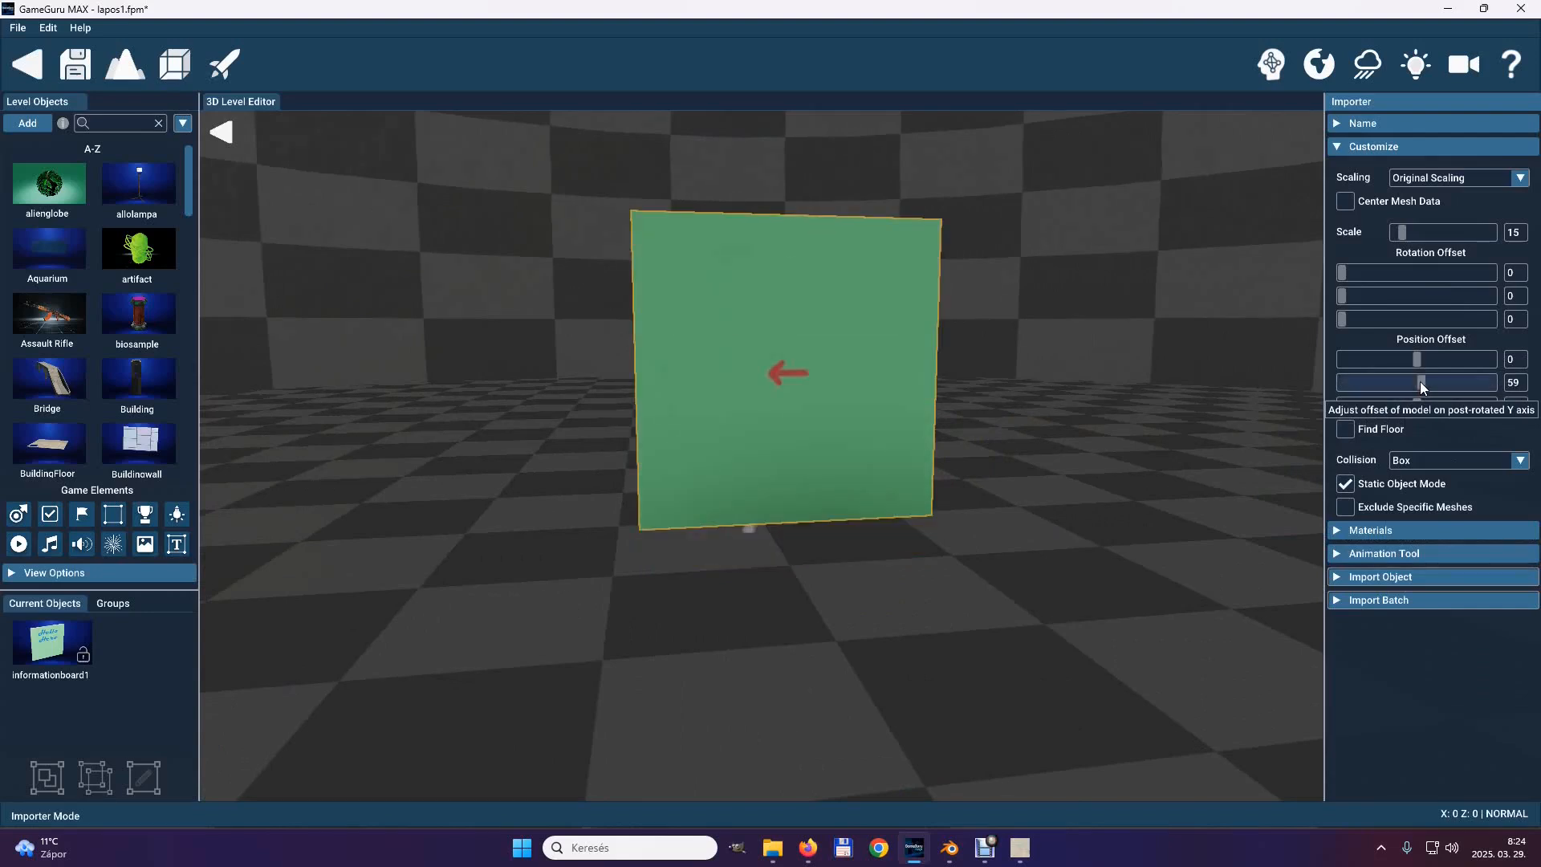
click(1511, 272)
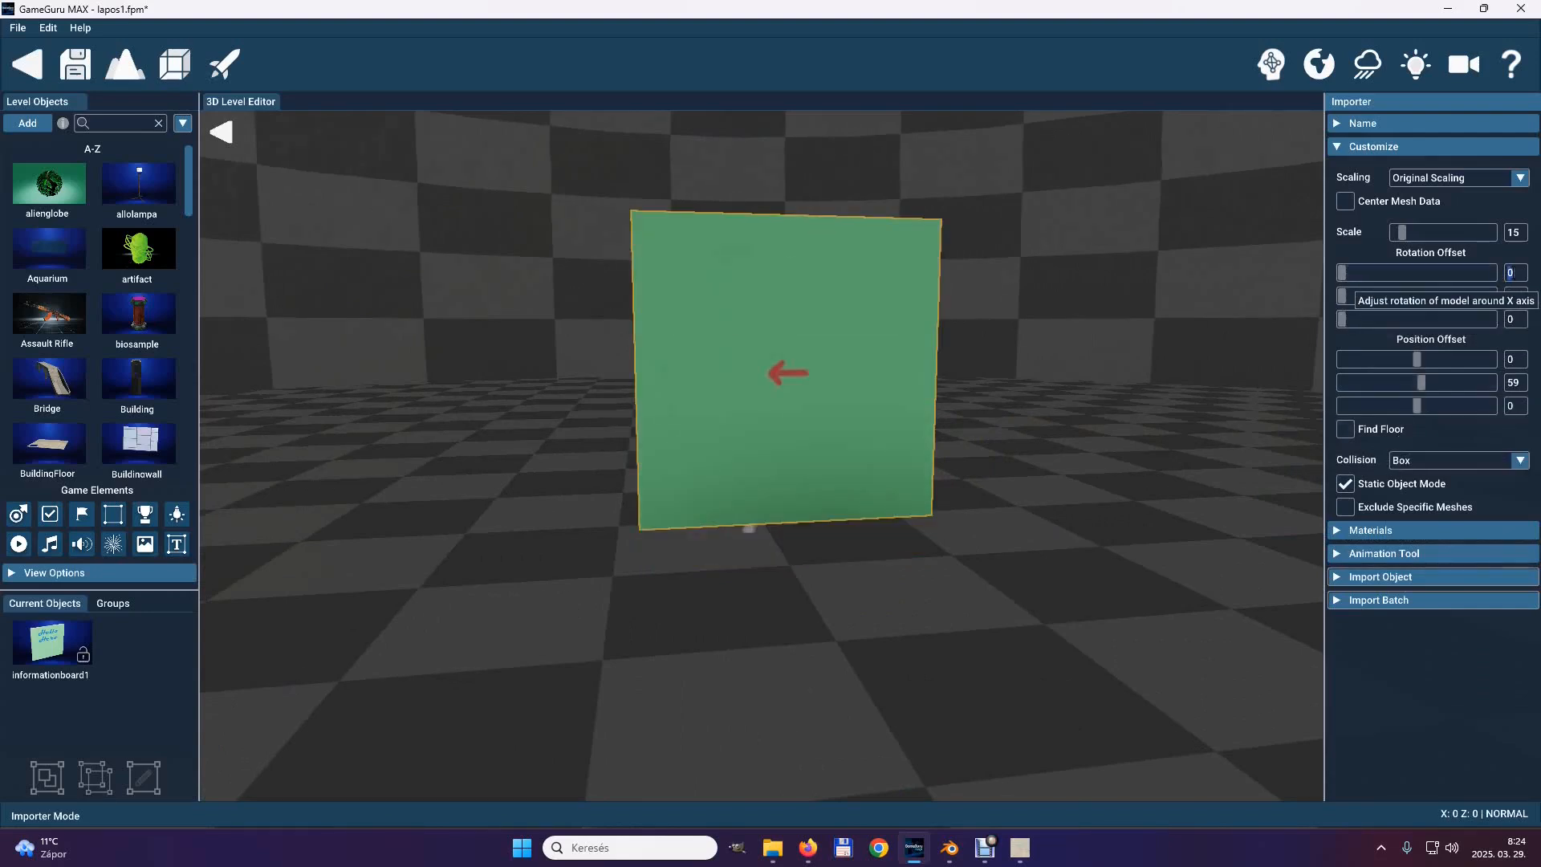
text(90)
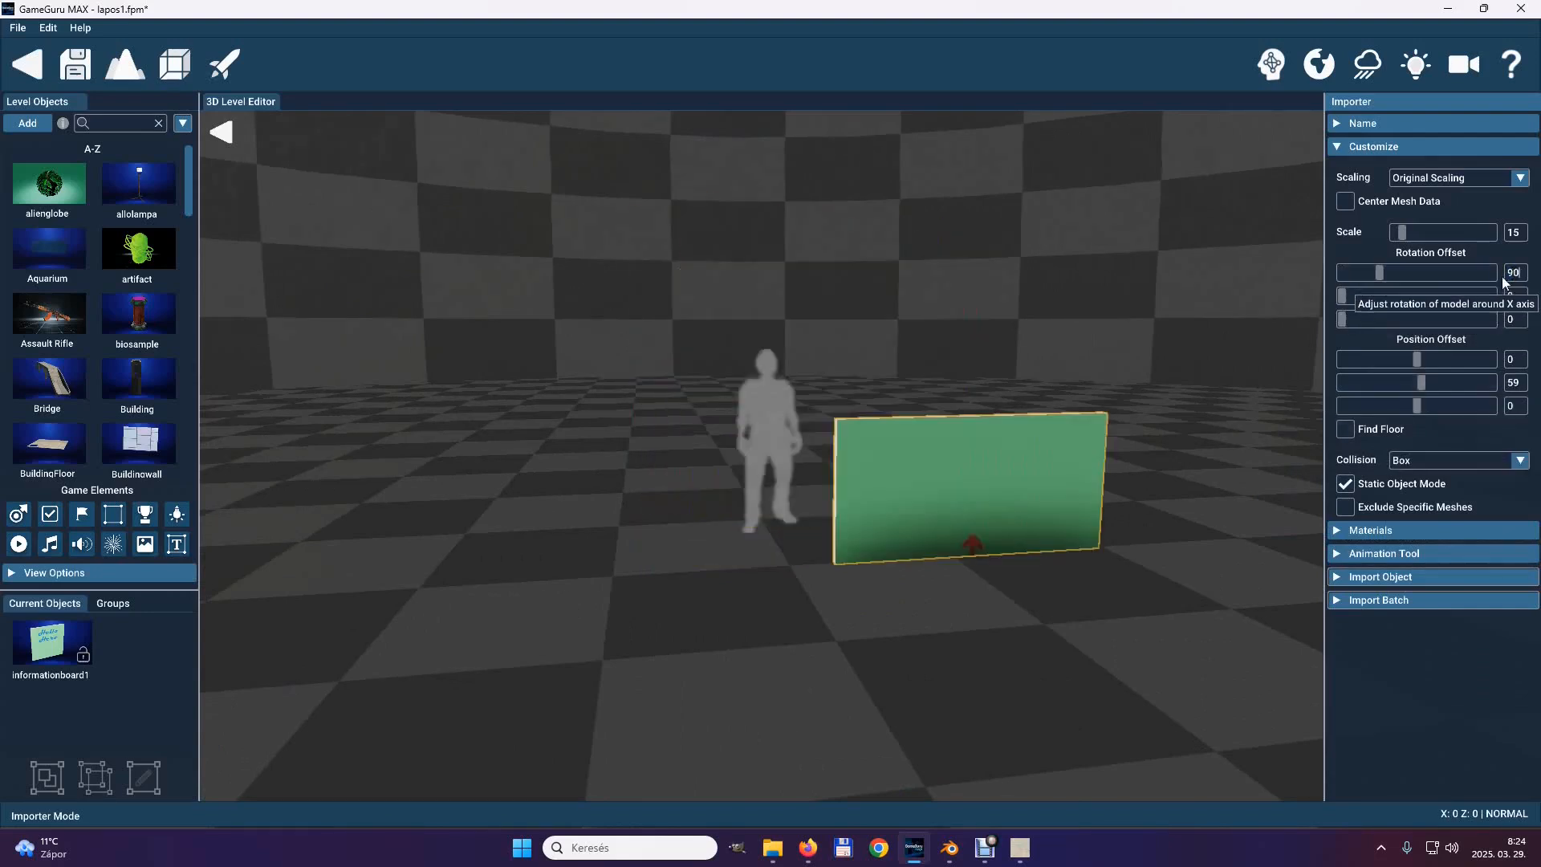
drag(1420, 383, 1413, 407)
click(1514, 383)
text(0)
click(1514, 406)
text(-60)
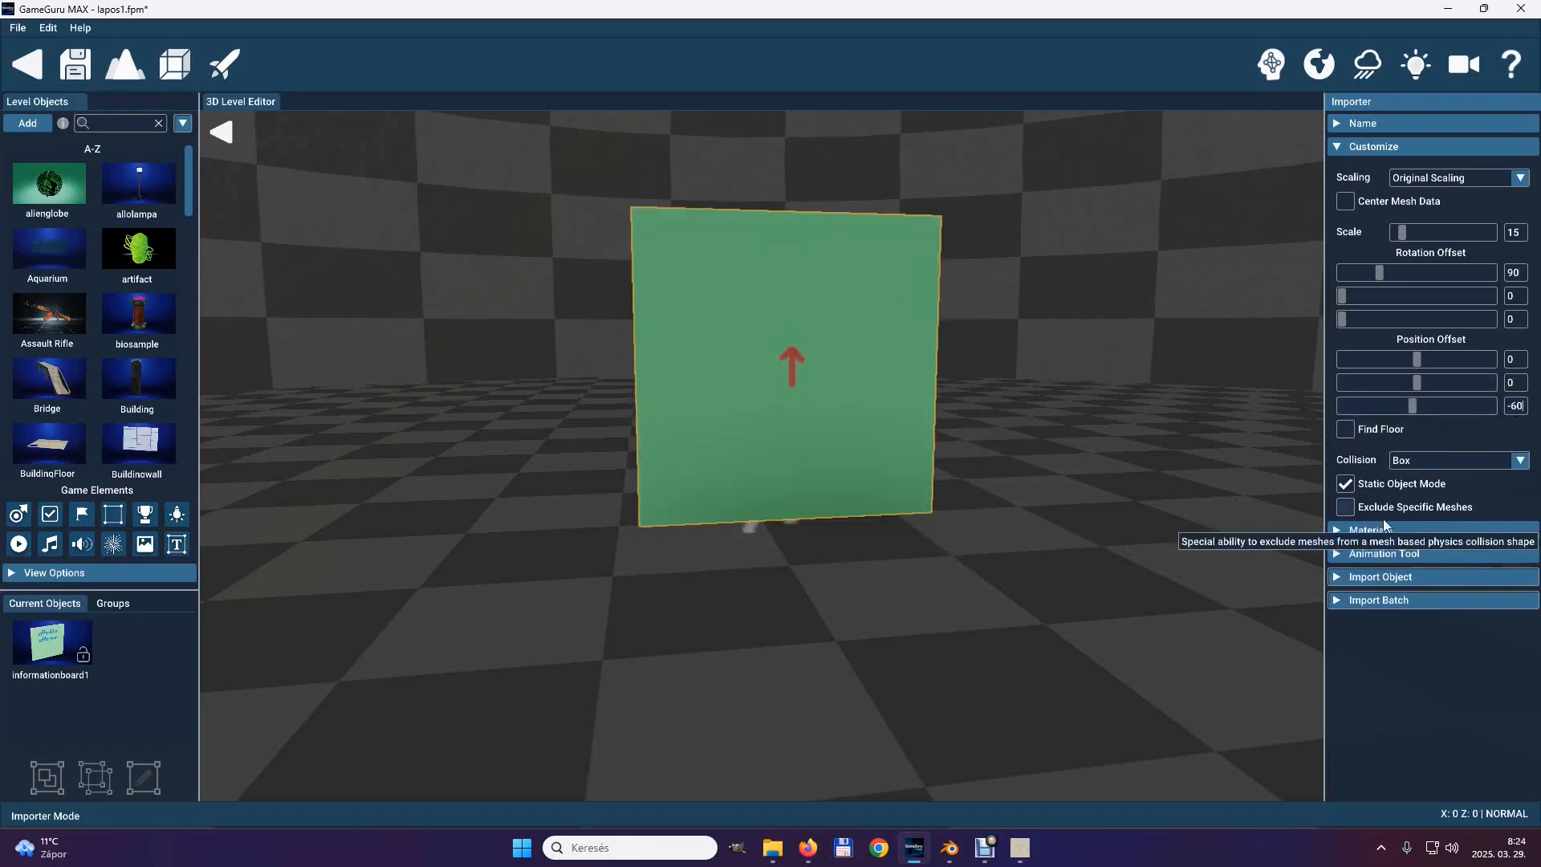
Assign Danger_Color.jpg as the albedo texture of the BaseBoard material.
click(1341, 150)
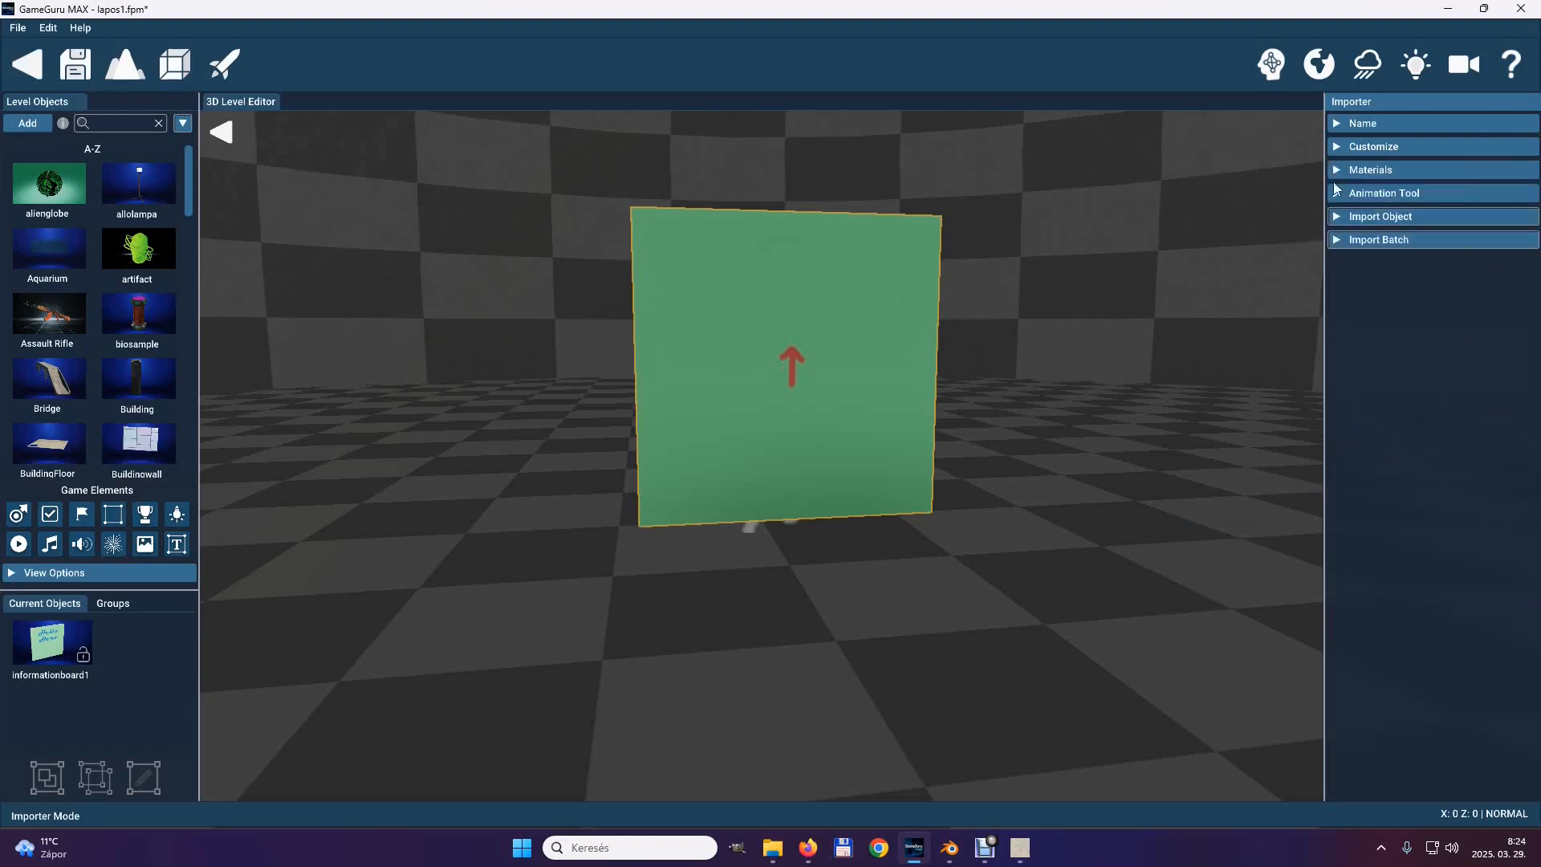
click(1332, 171)
click(1506, 300)
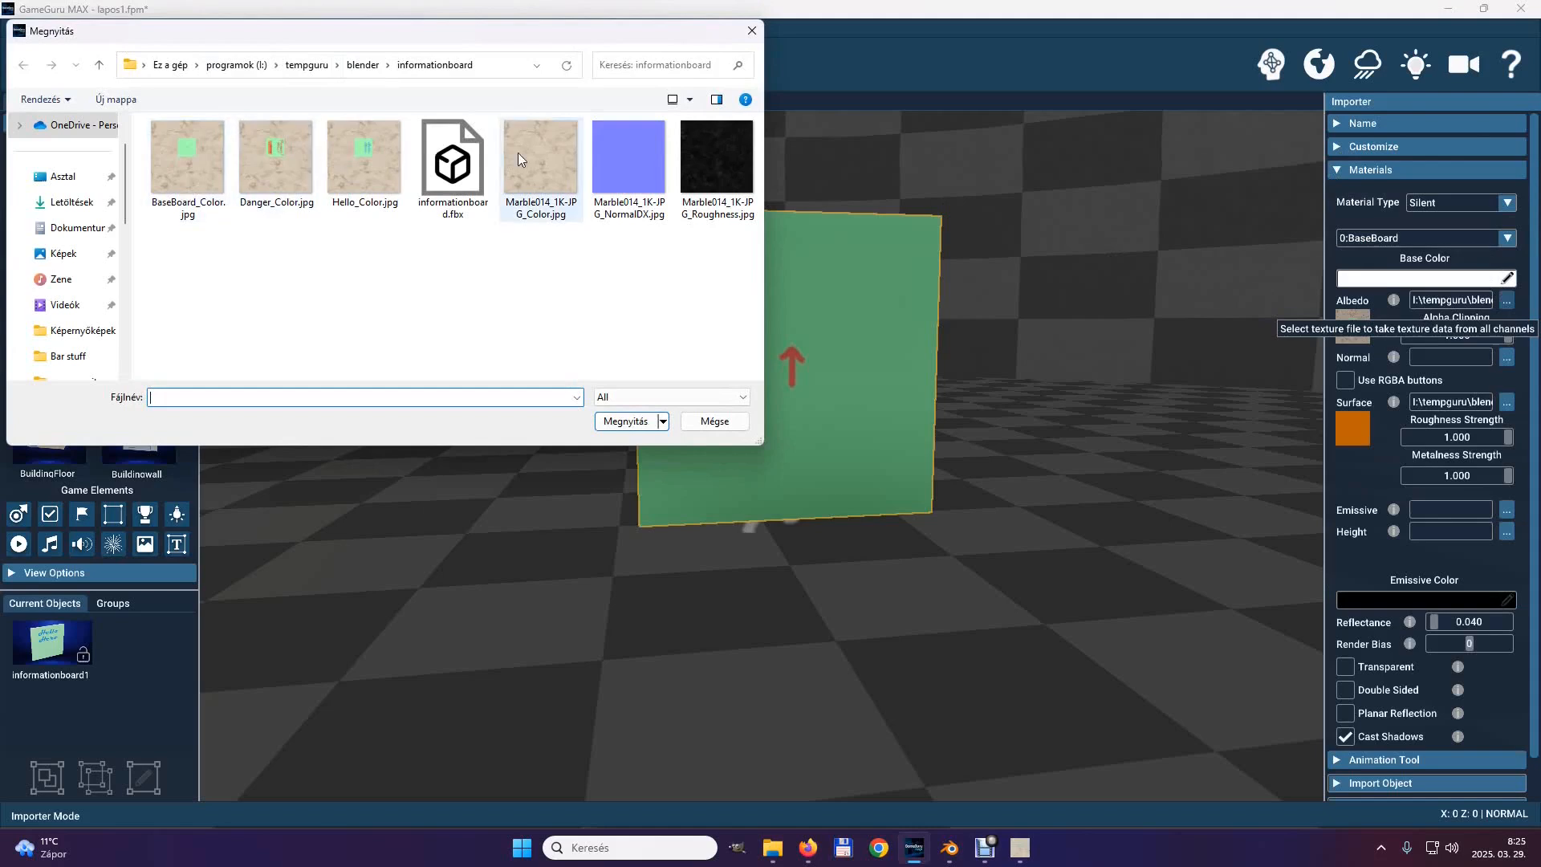
click(267, 158)
click(622, 421)
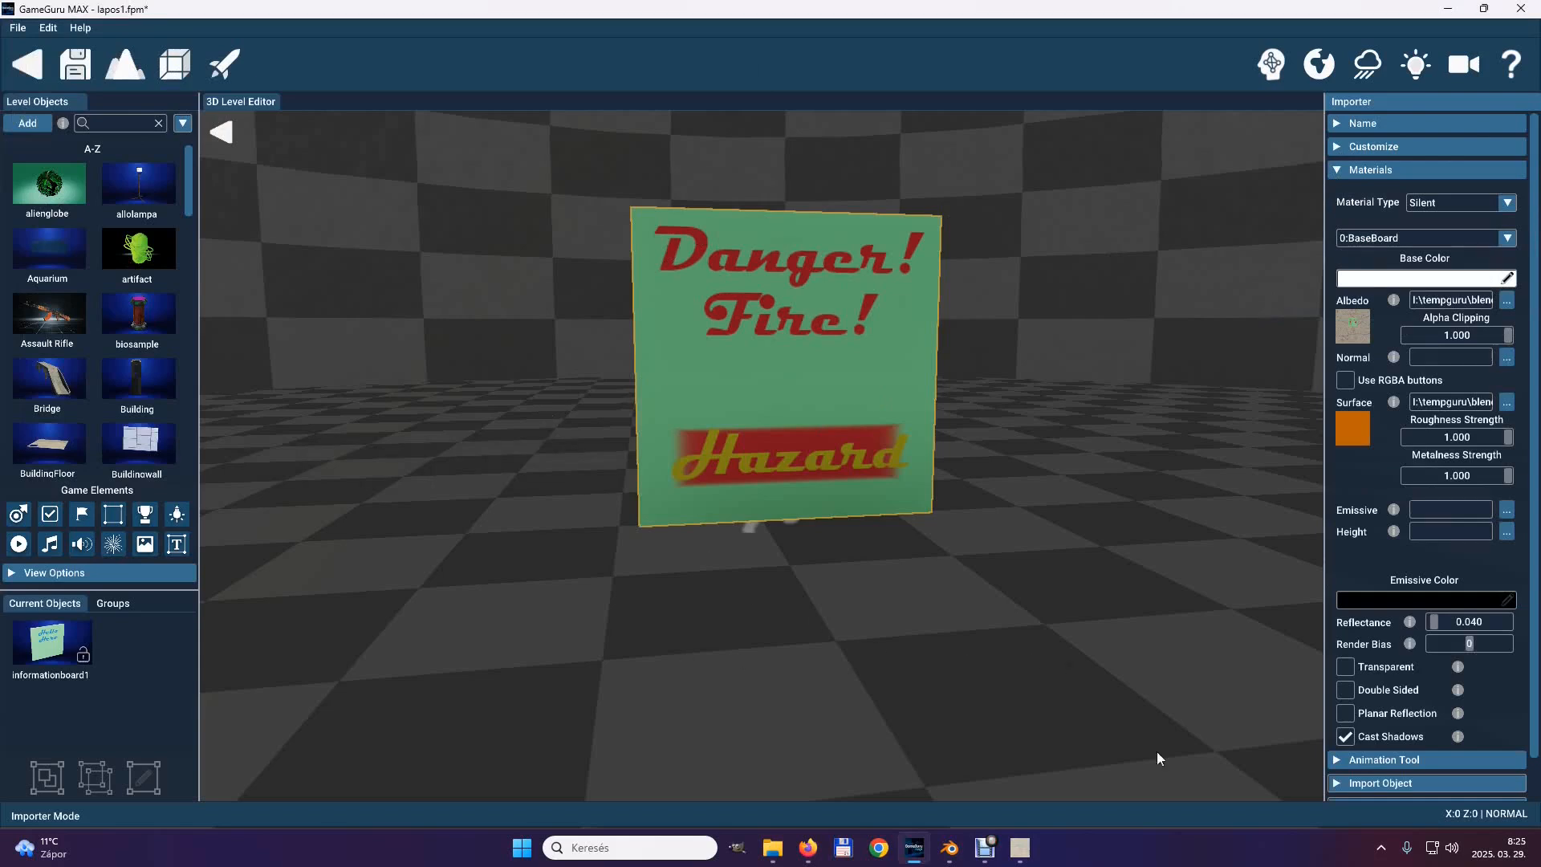
Assign Marble014_1K-JPG_NormalDX.jpg as the material's normal texture, and try the Transparent option before turning it off again.
click(1506, 358)
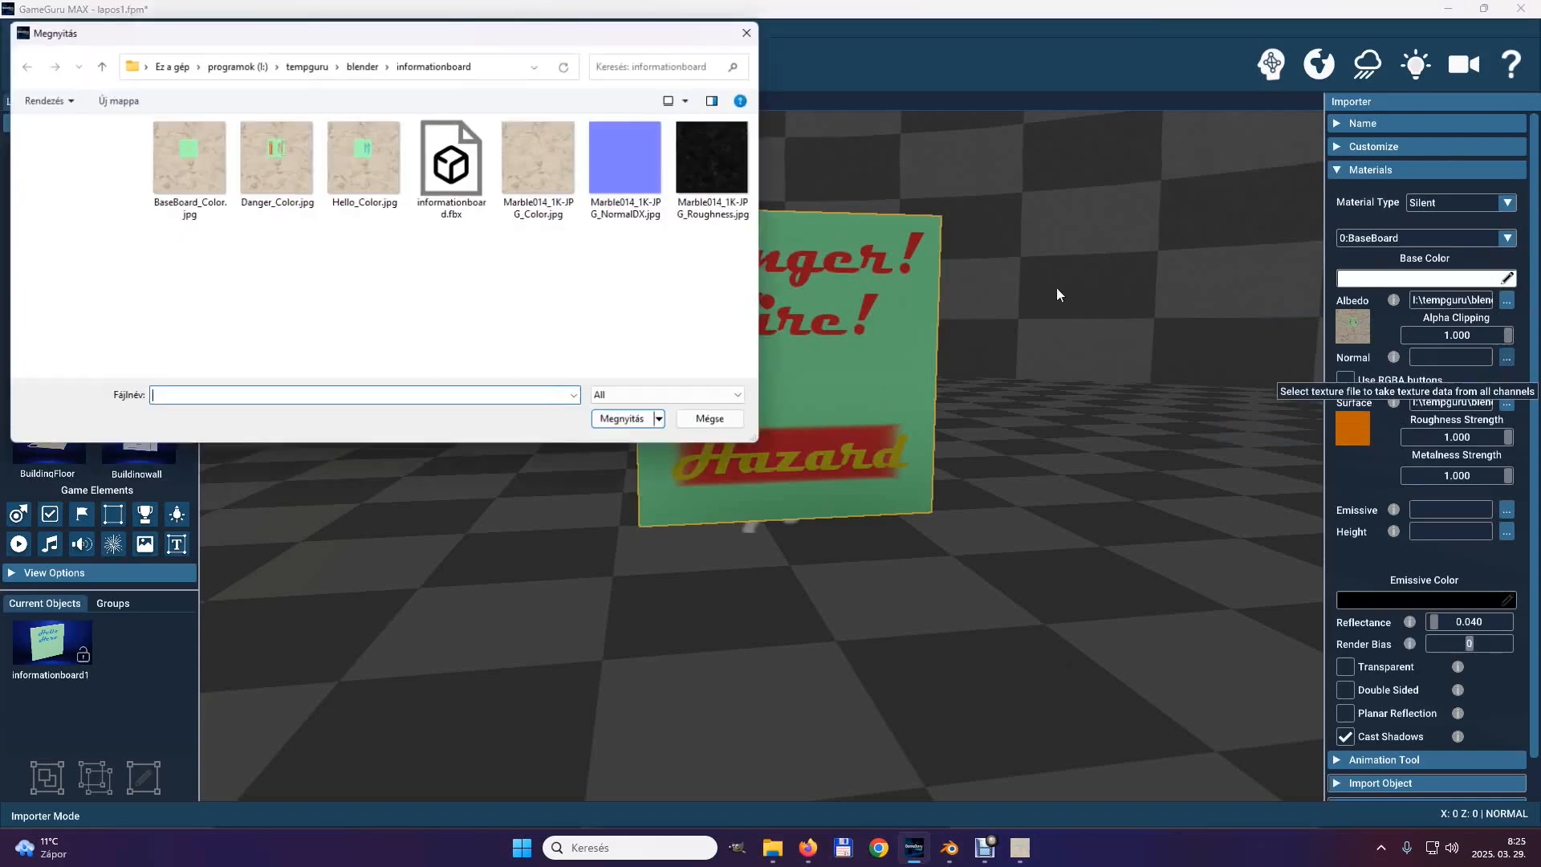
click(604, 176)
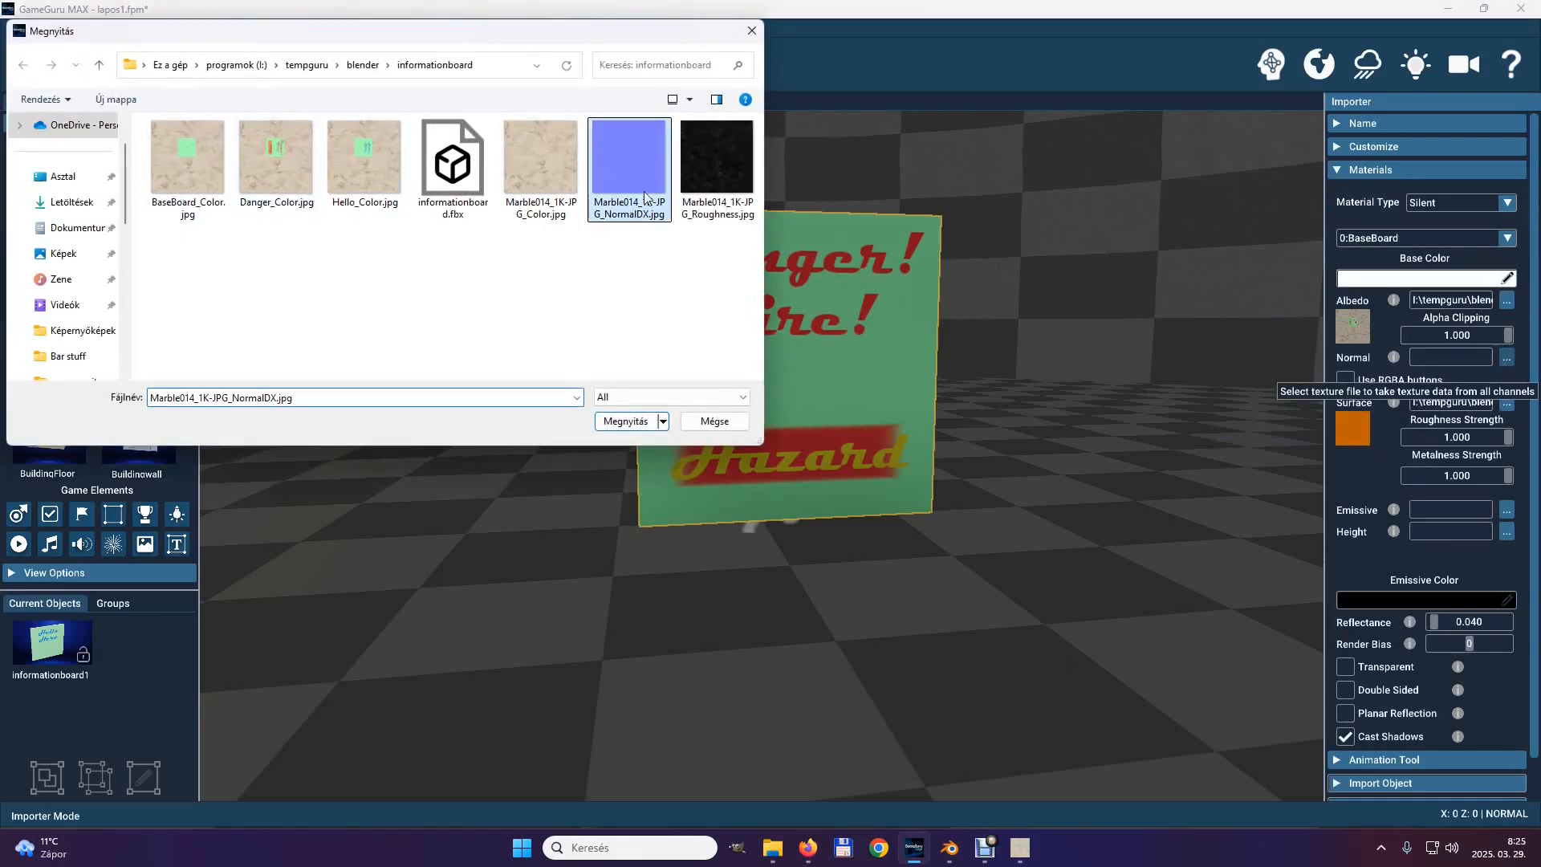
click(600, 422)
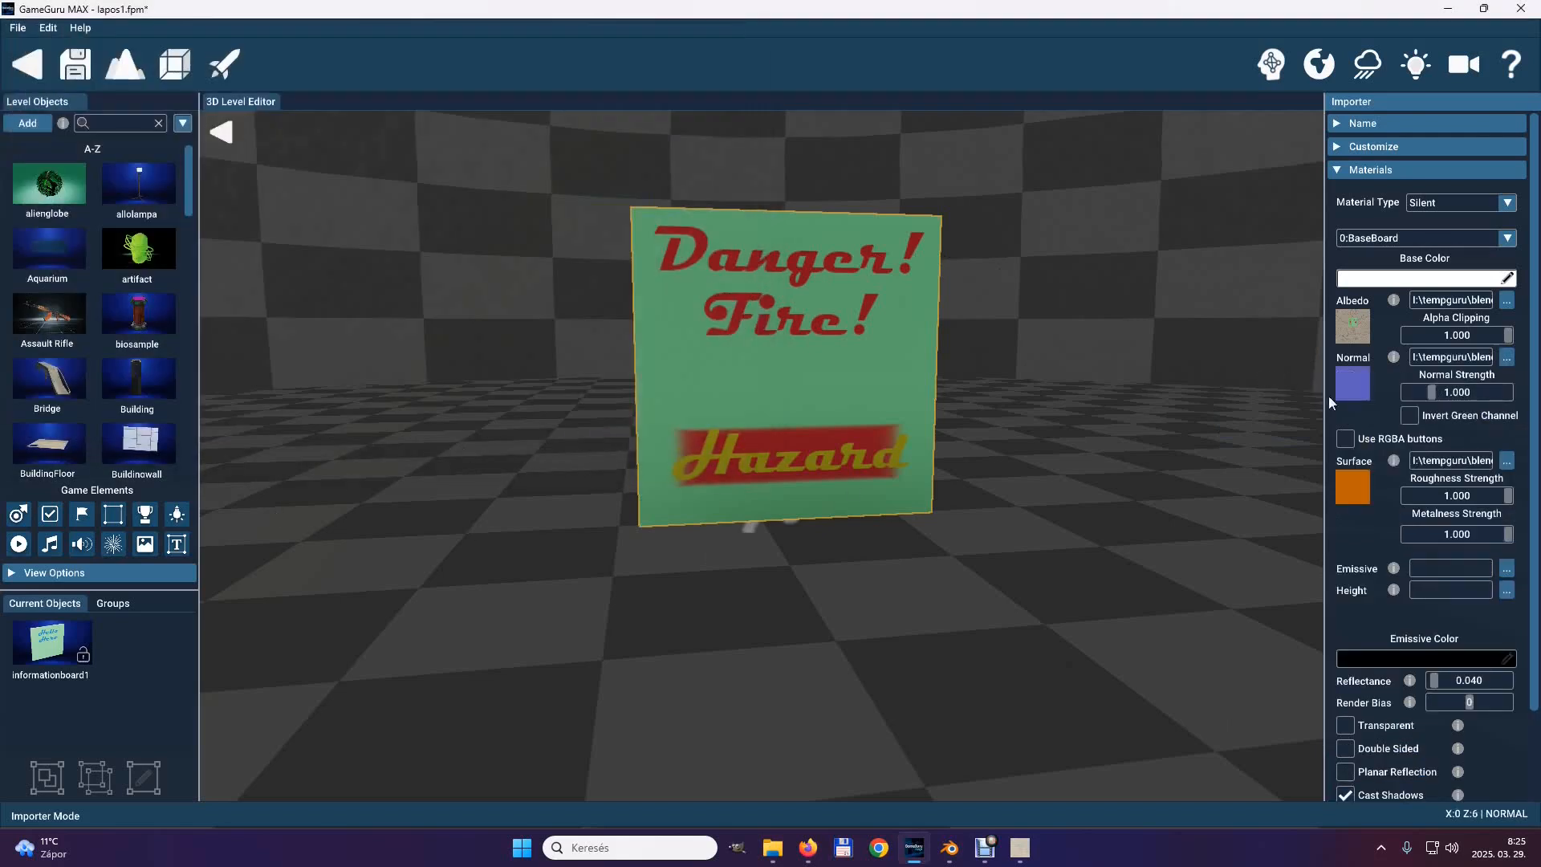
click(1344, 760)
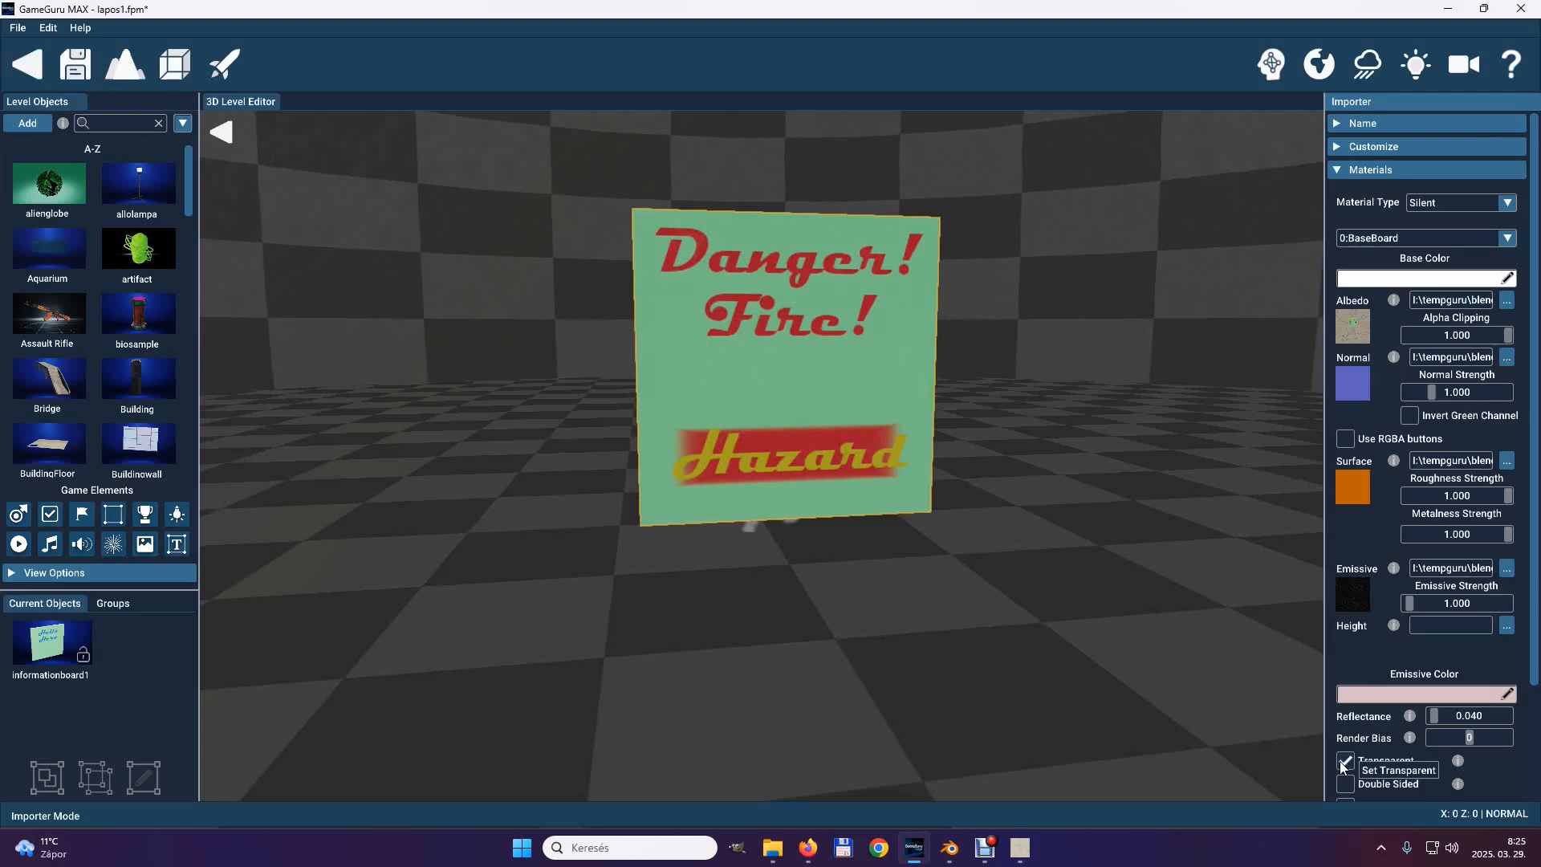
click(1340, 761)
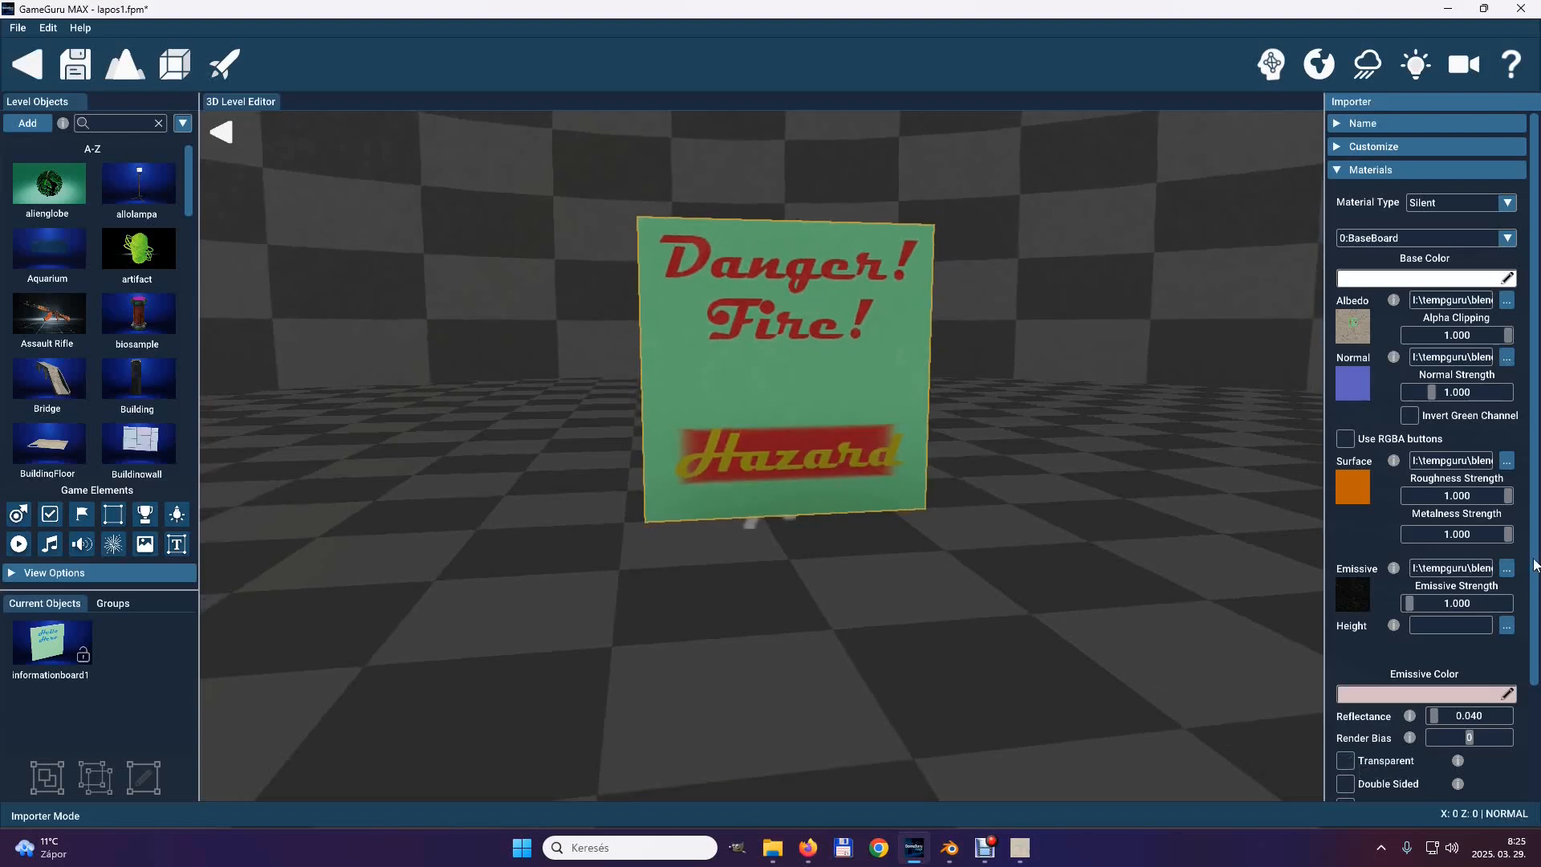
Import the board into \User\tablak, turn its preview to show the front face, and add it to the Object Library.
scroll(1534, 565, down, 3)
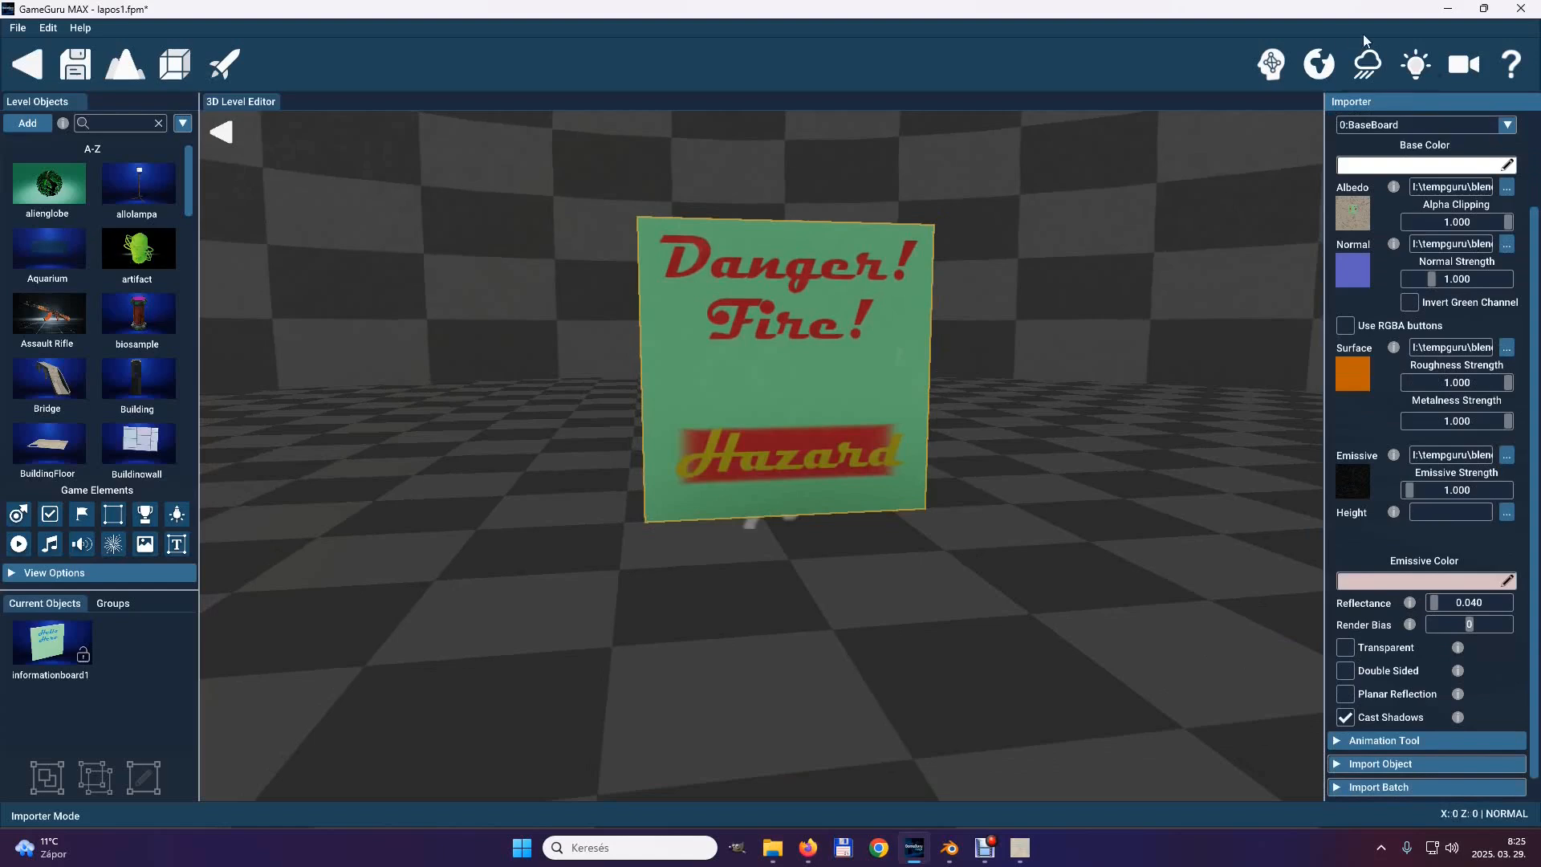
click(1338, 765)
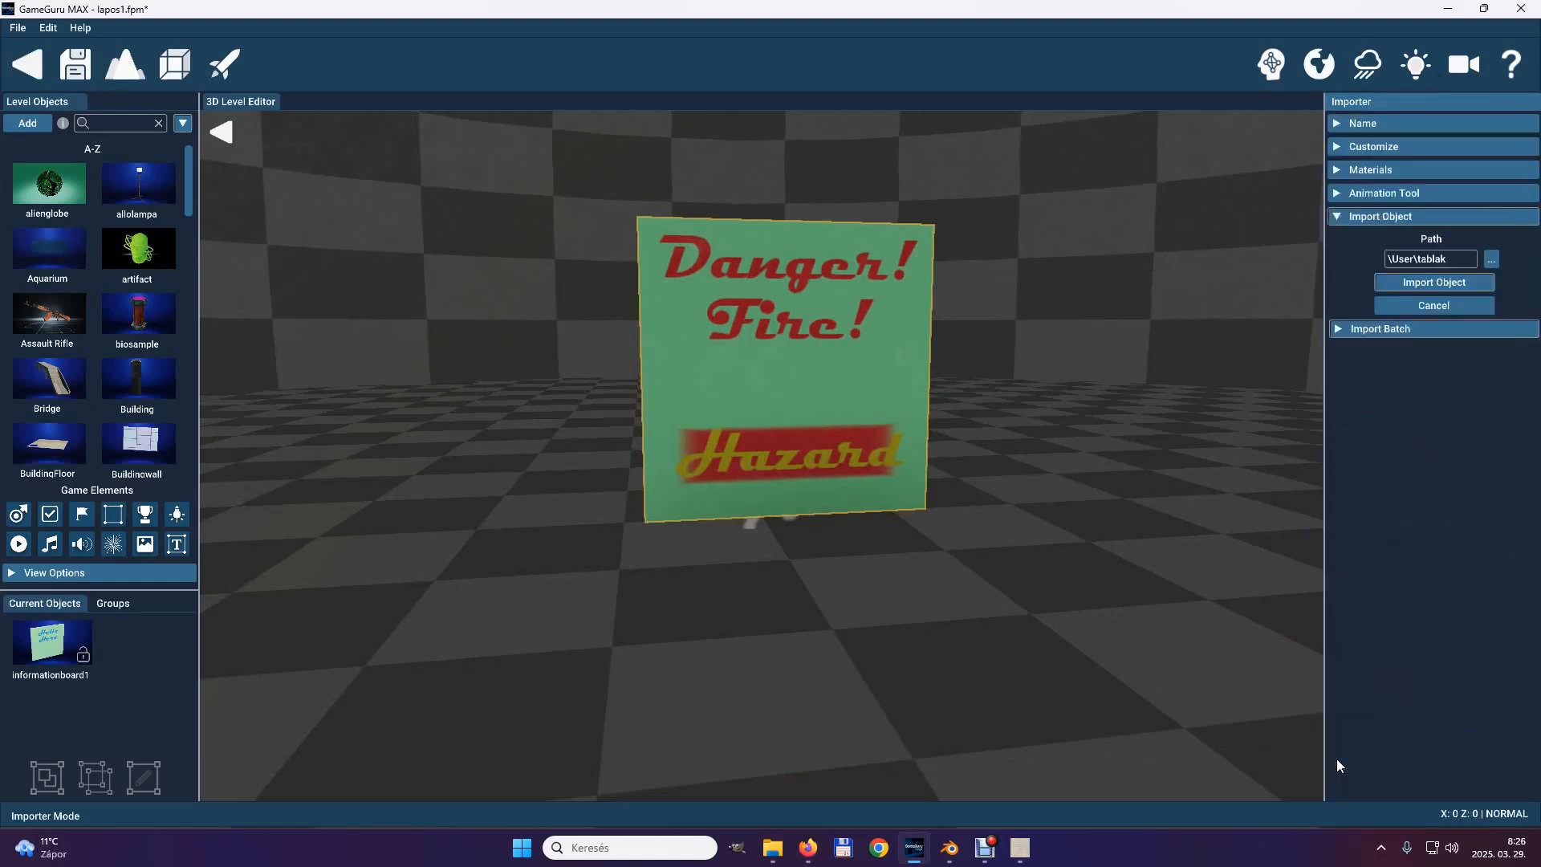
click(1441, 281)
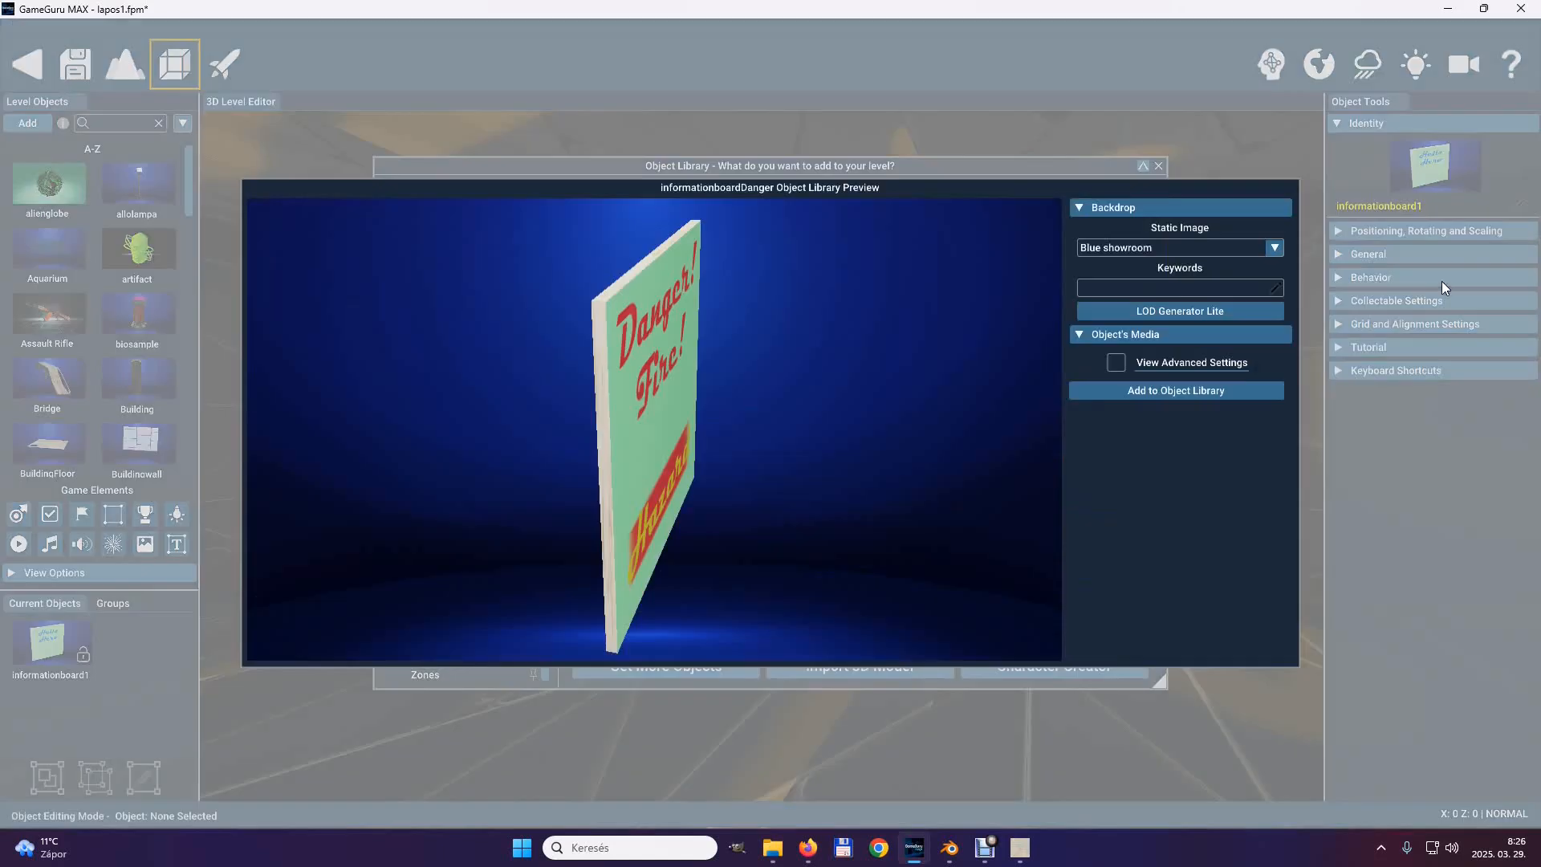
drag(839, 466, 674, 455)
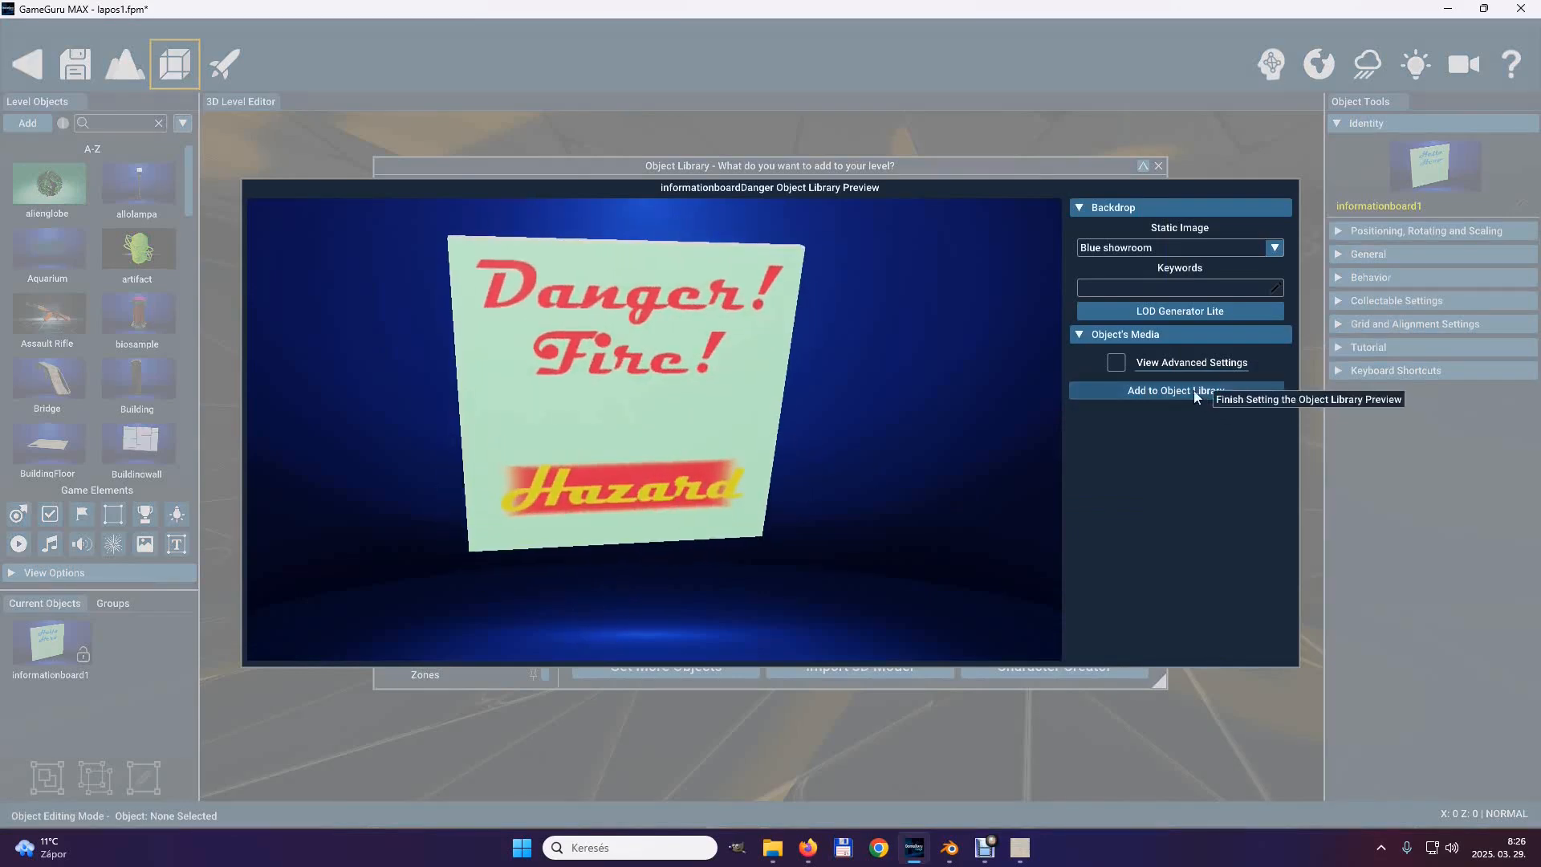
click(1192, 390)
Pick informationboardDanger from the Tablak category and place it on the wall beside the Hello Hero board.
scroll(1012, 437, down, 1)
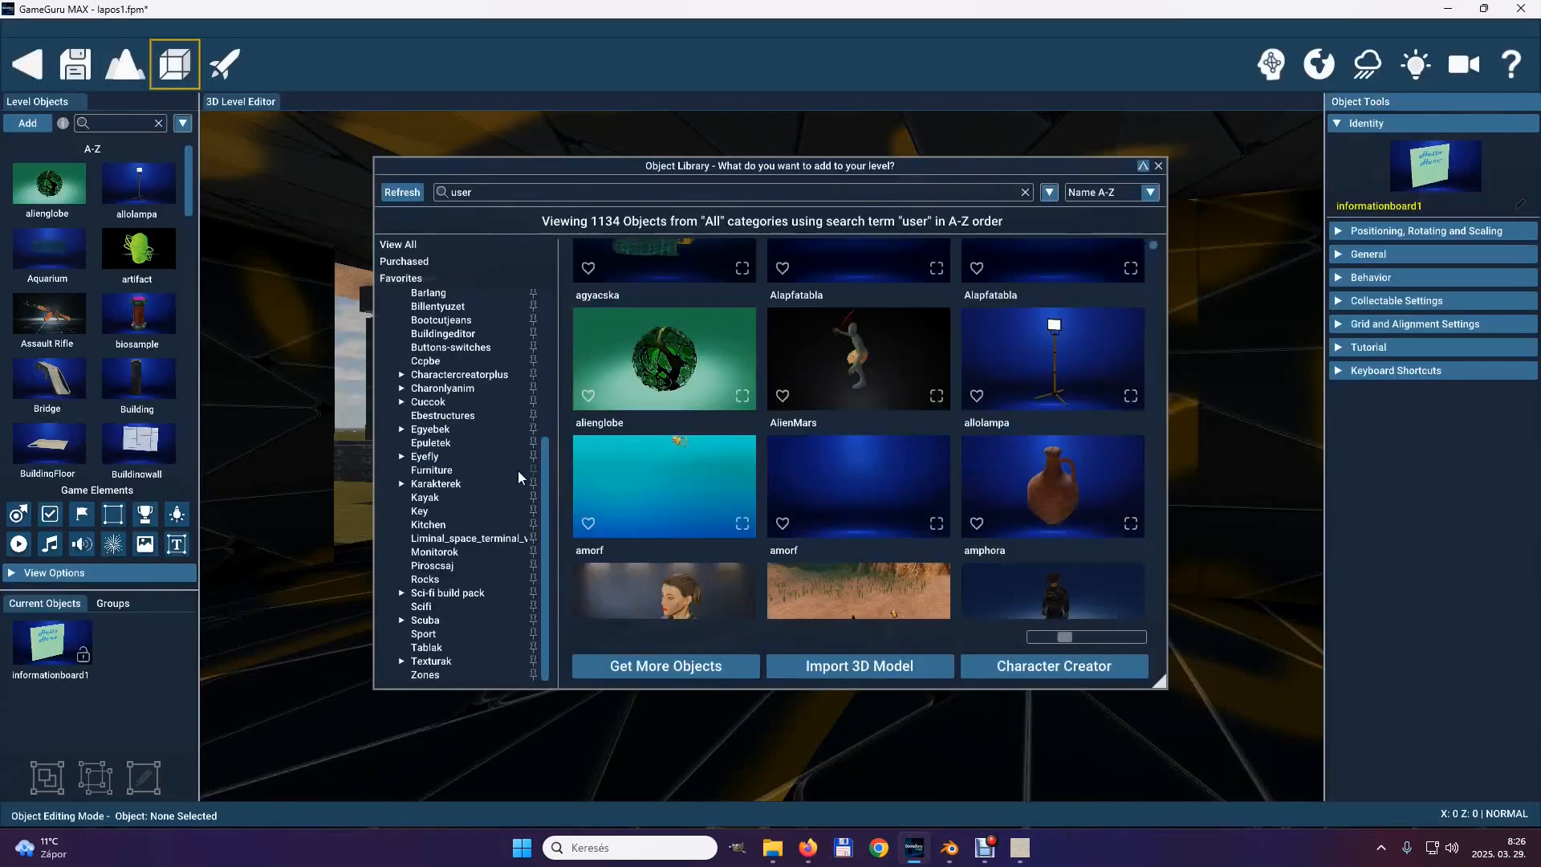
click(429, 649)
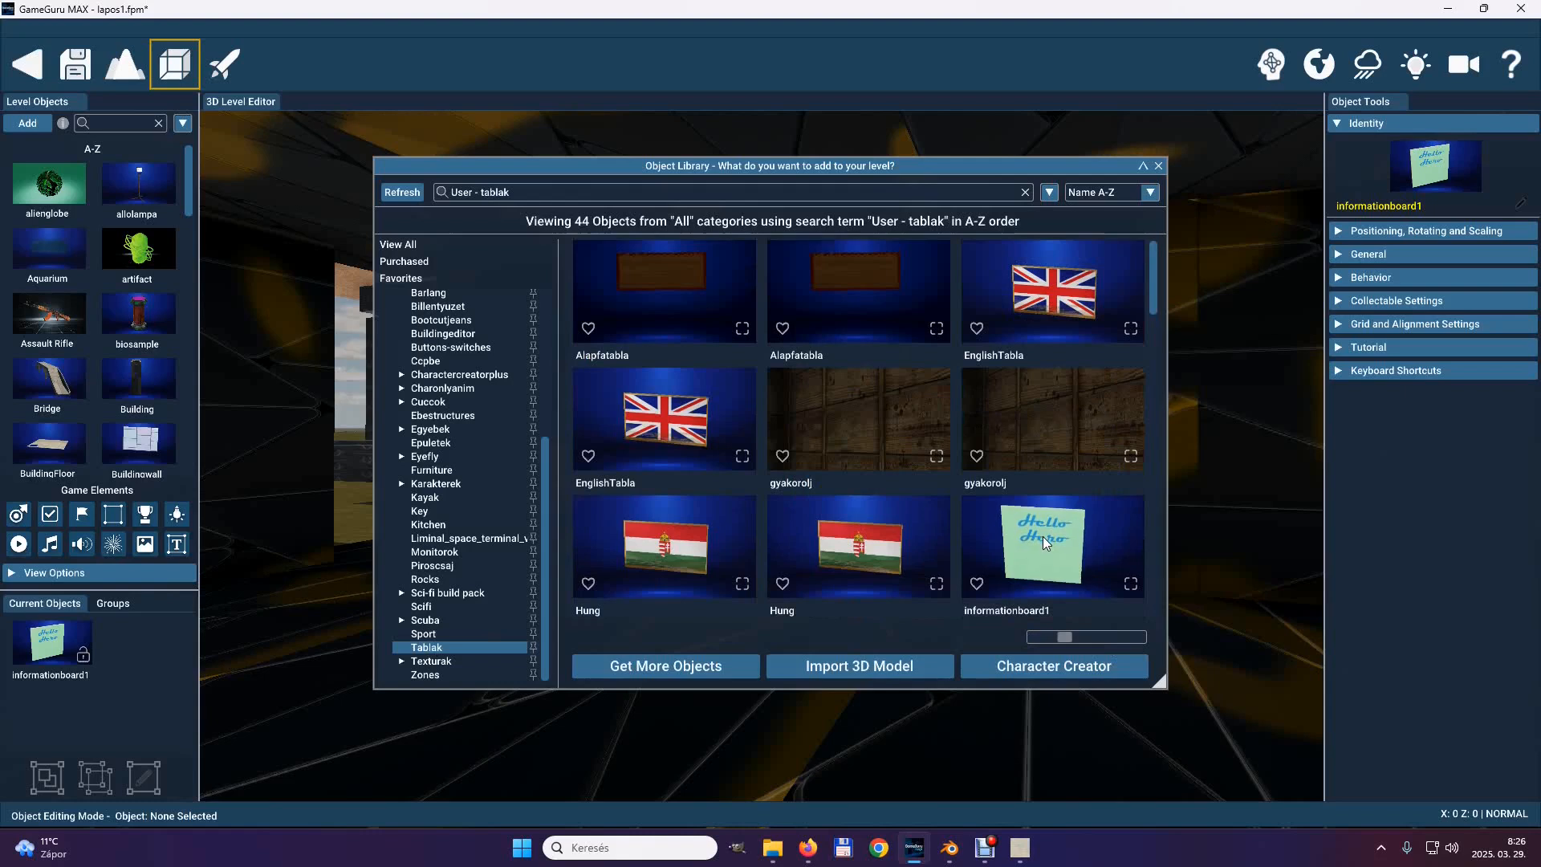
scroll(1042, 536, down, 1)
scroll(1042, 536, down, 1)
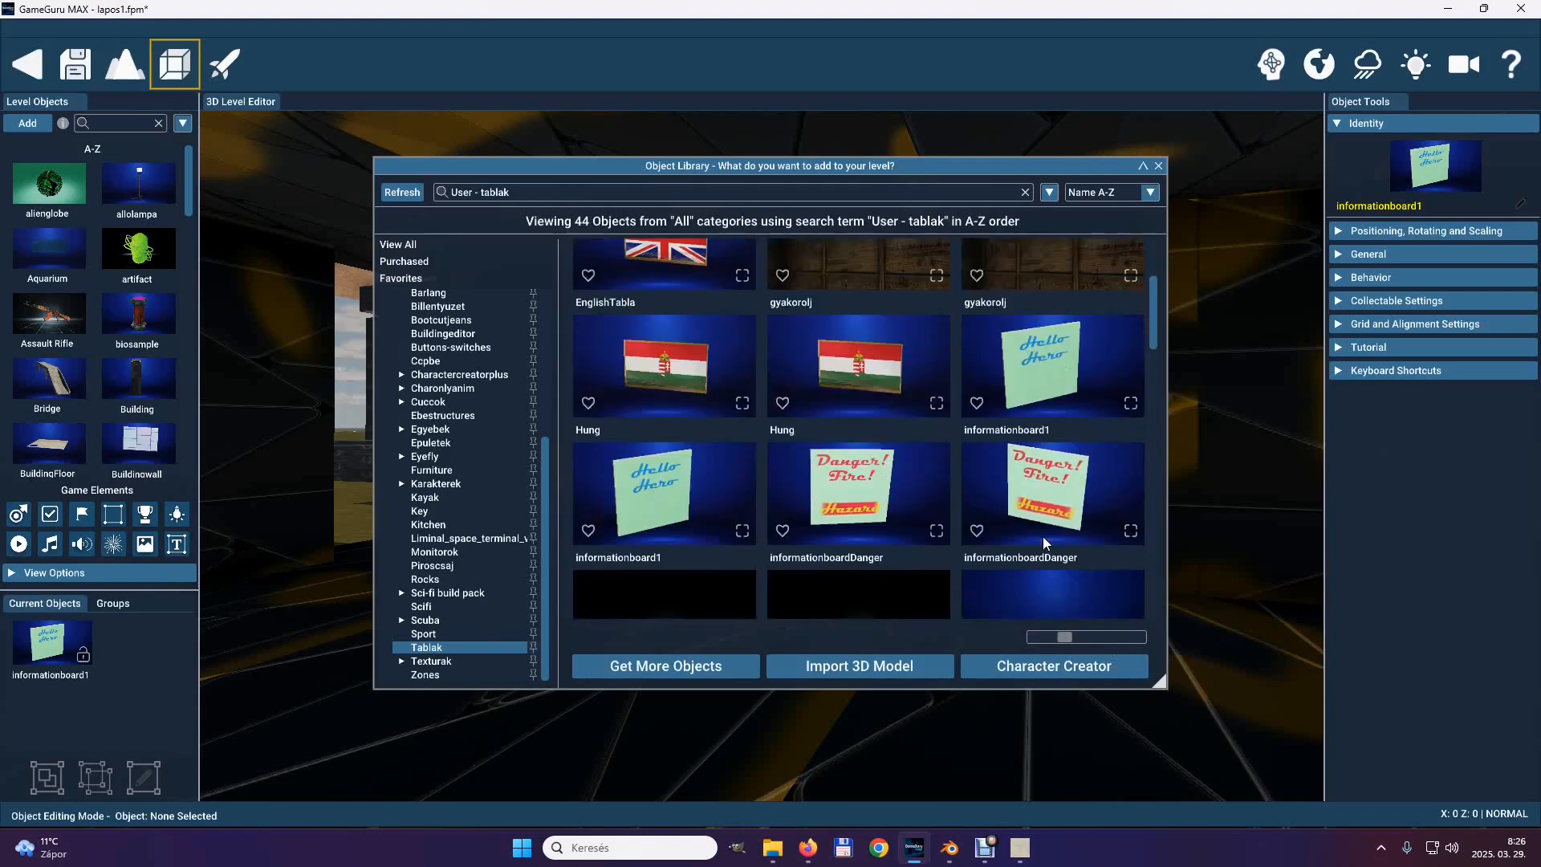
click(820, 478)
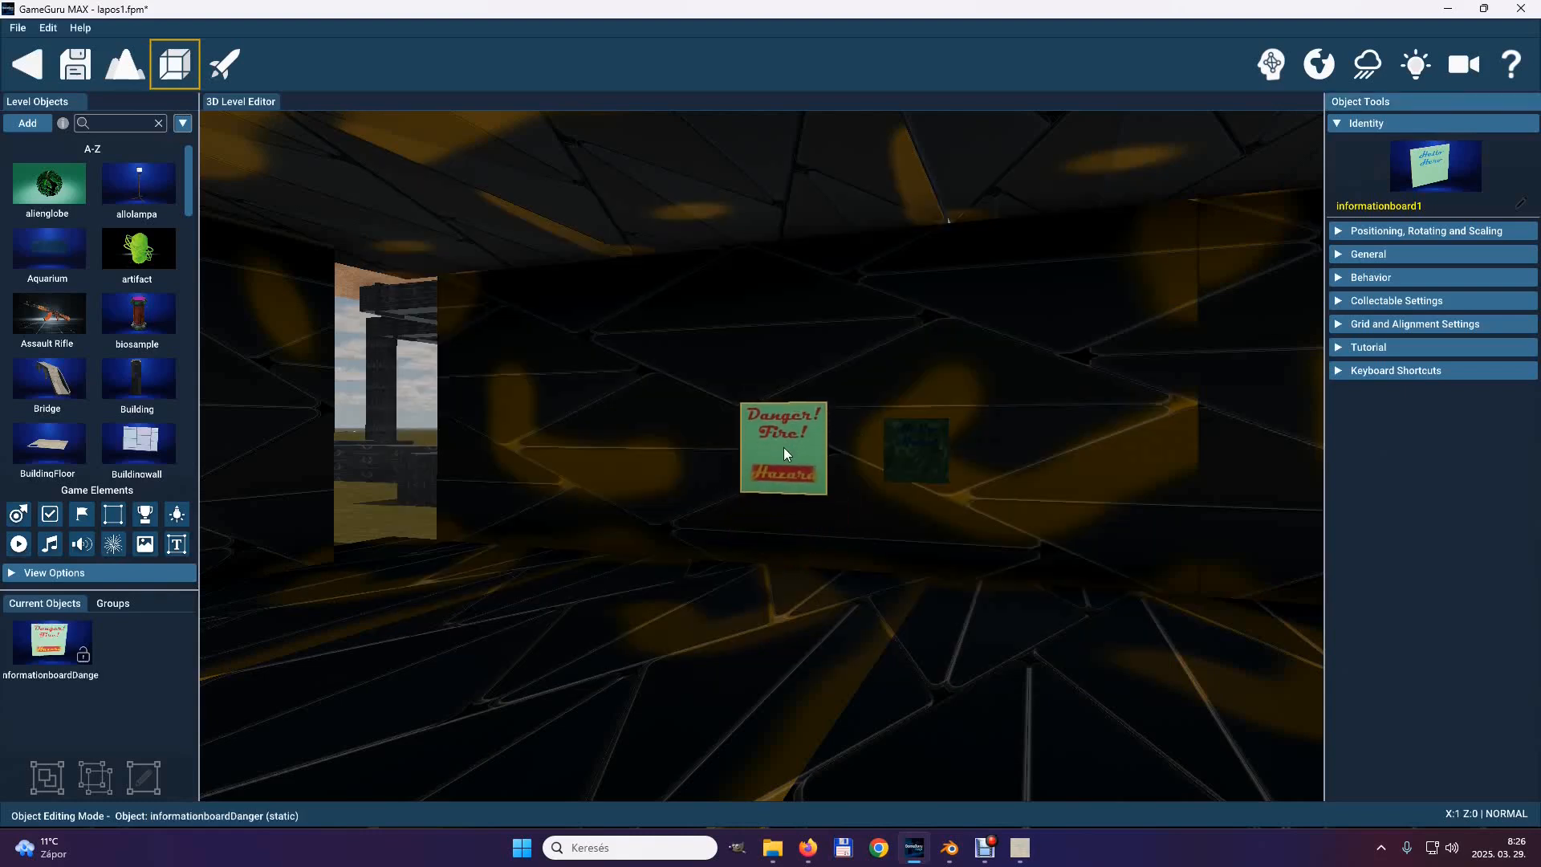
click(783, 446)
Select the placed Danger board and nudge its position at the wall.
right_drag(820, 642, 755, 436)
click(840, 600)
mouse_move(746, 605)
mouse_down()
mouse_move(757, 609)
mouse_move(737, 597)
mouse_up()
Examine the Danger board's lettering and its fit against the wall from several angles, beside the Hello Hero board.
right_drag(754, 430, 754, 431)
key(a)
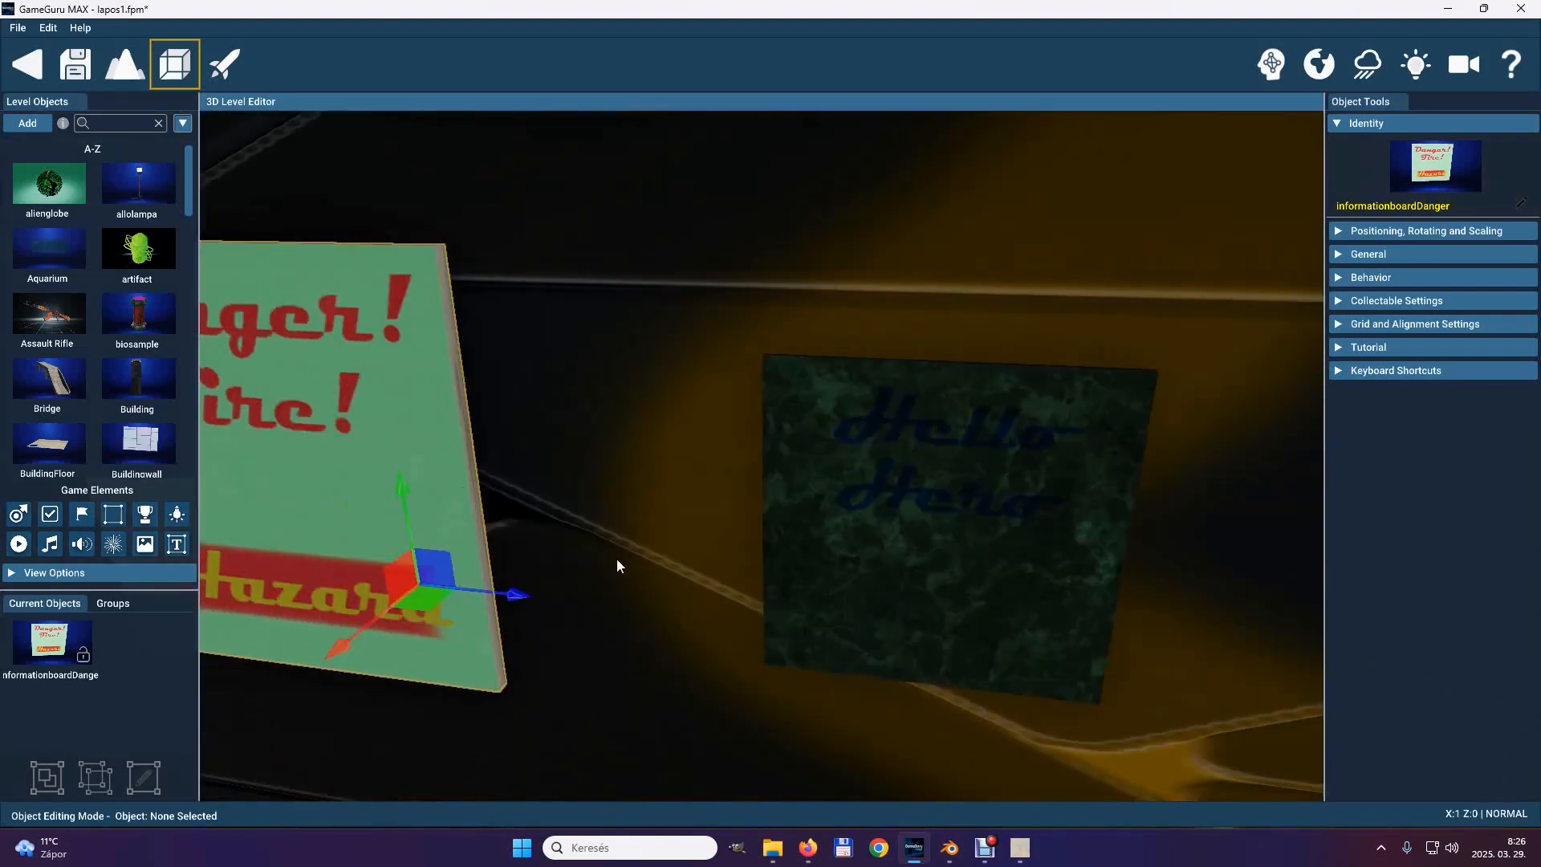
right_drag(754, 431, 754, 431)
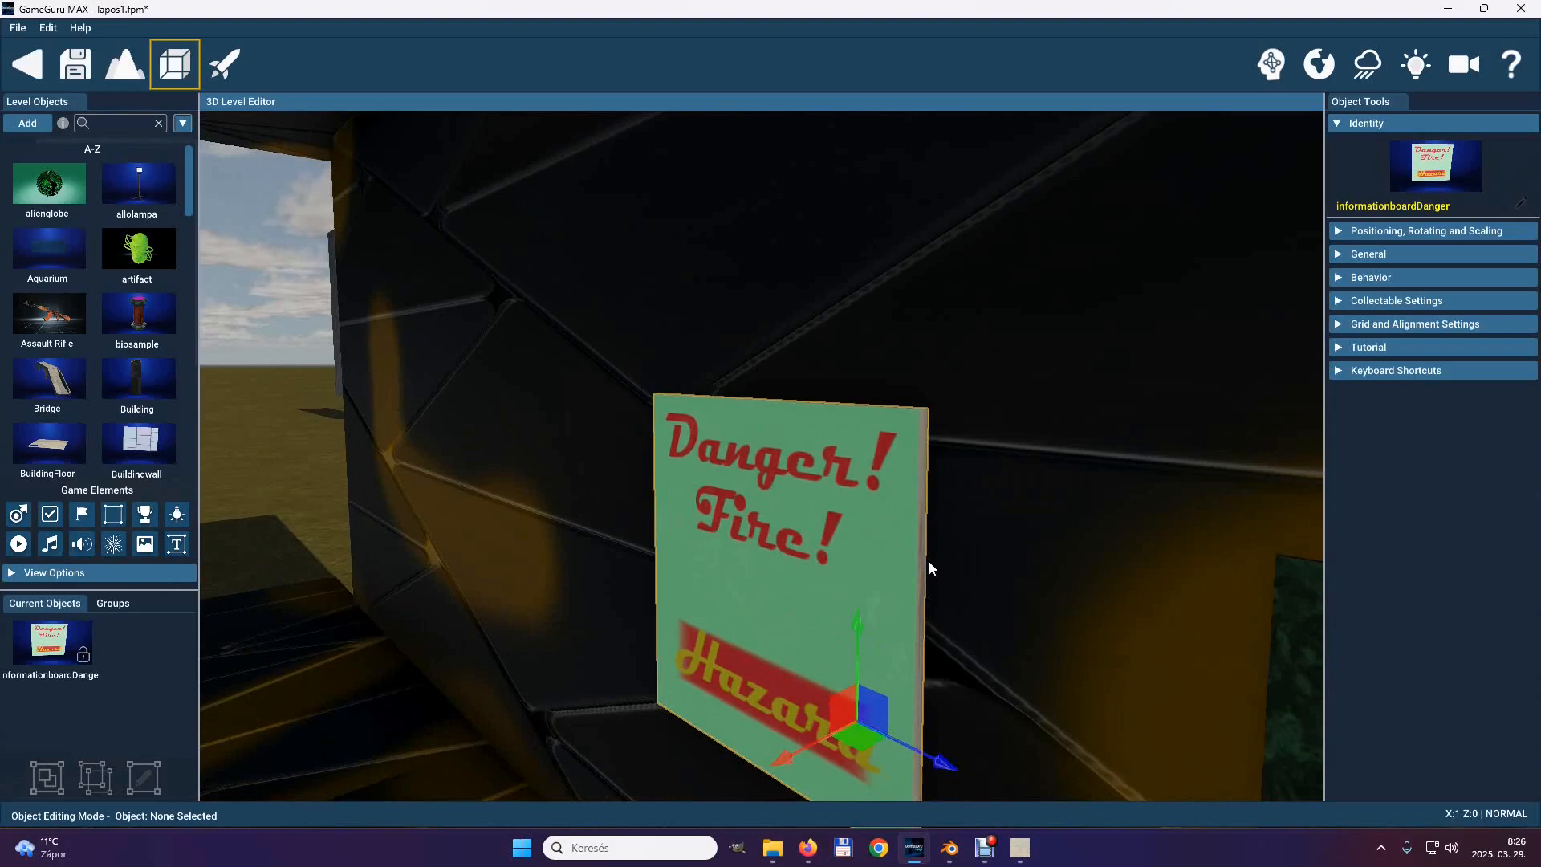
right_drag(595, 482, 754, 431)
key(a)
key(a)
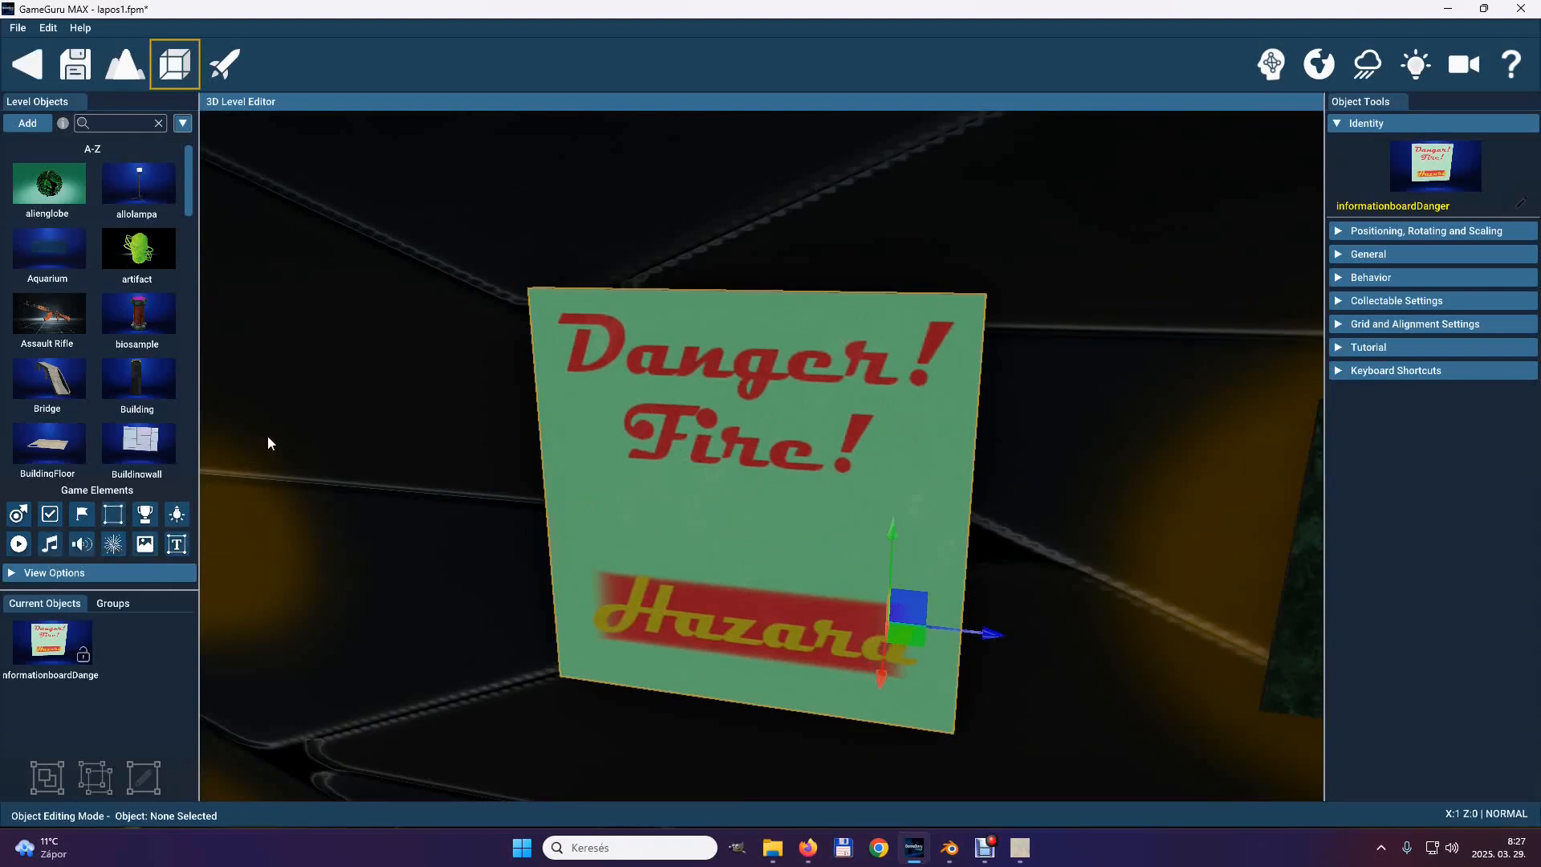
right_drag(276, 450, 755, 432)
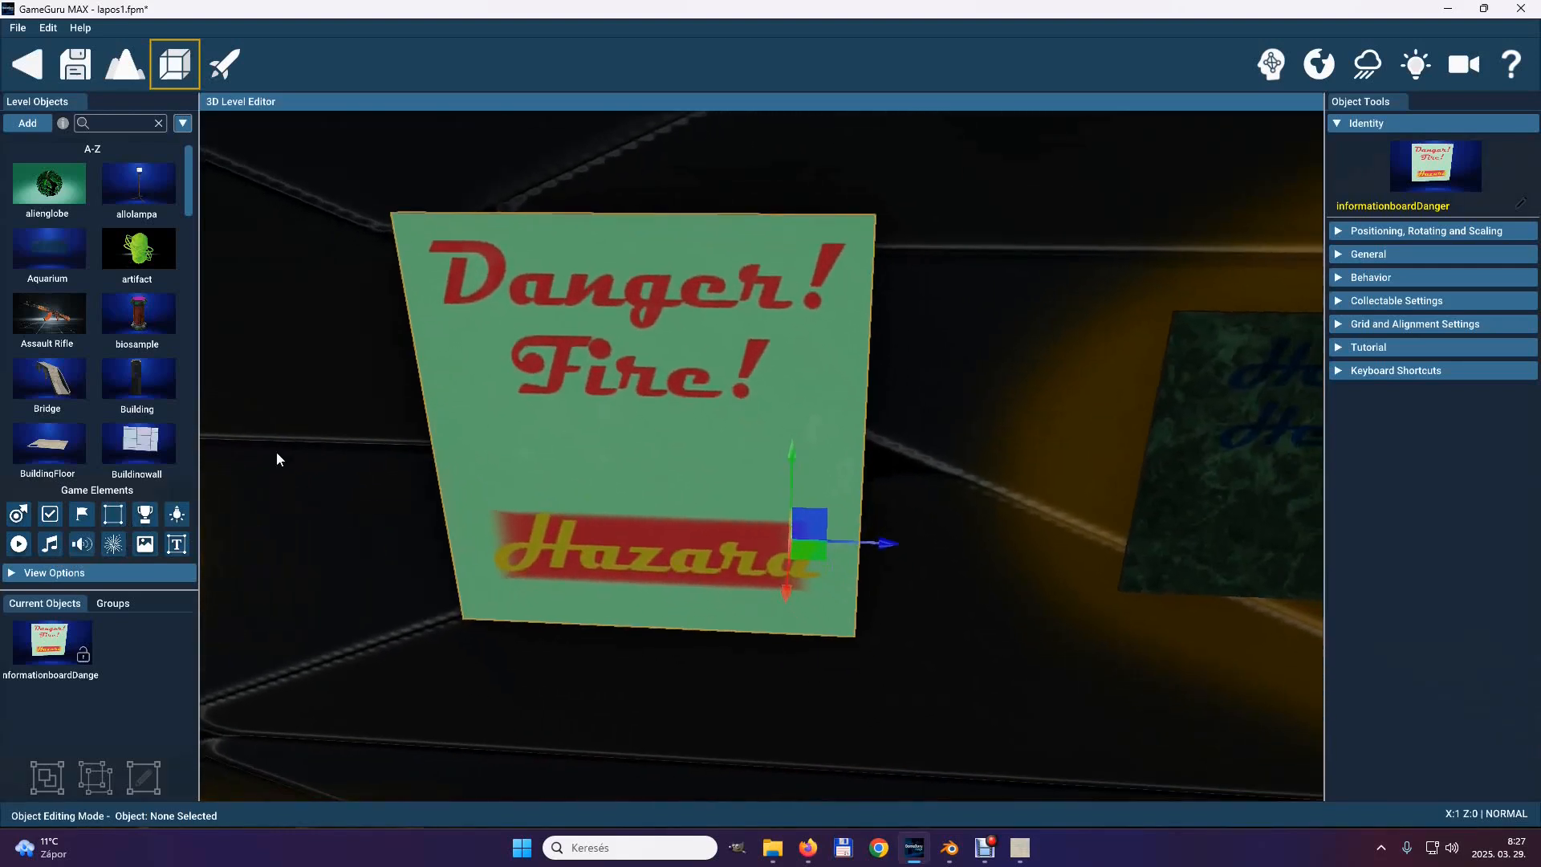